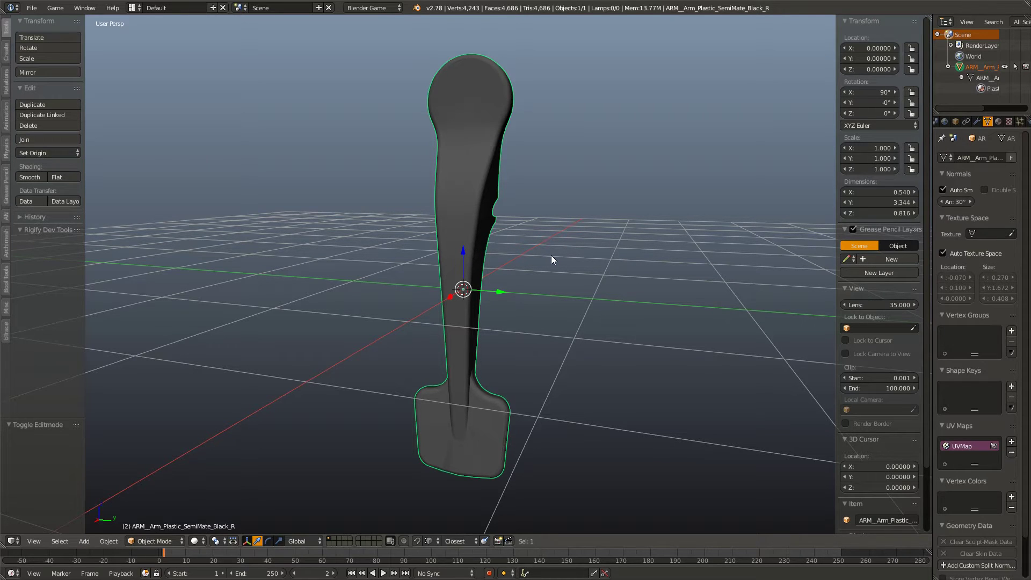
- Examine the arm's triangulated mesh structure in Edit Mode and its shaded surface in Object Mode
mouse_move(520, 296)
middle_mouse_down()
mouse_move(508, 312)
mouse_move(537, 298)
mouse_move(521, 305)
middle_mouse_up()
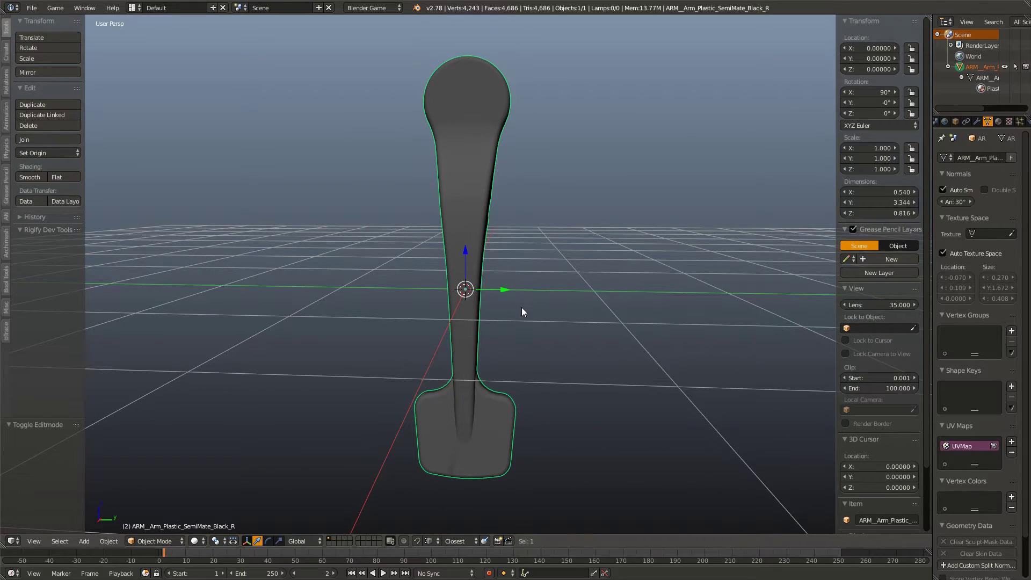
key("Tab")
middle_click_drag(522, 353, 467, 357)
scroll(453, 412, "up", 2)
middle_click_drag(522, 401, 487, 444)
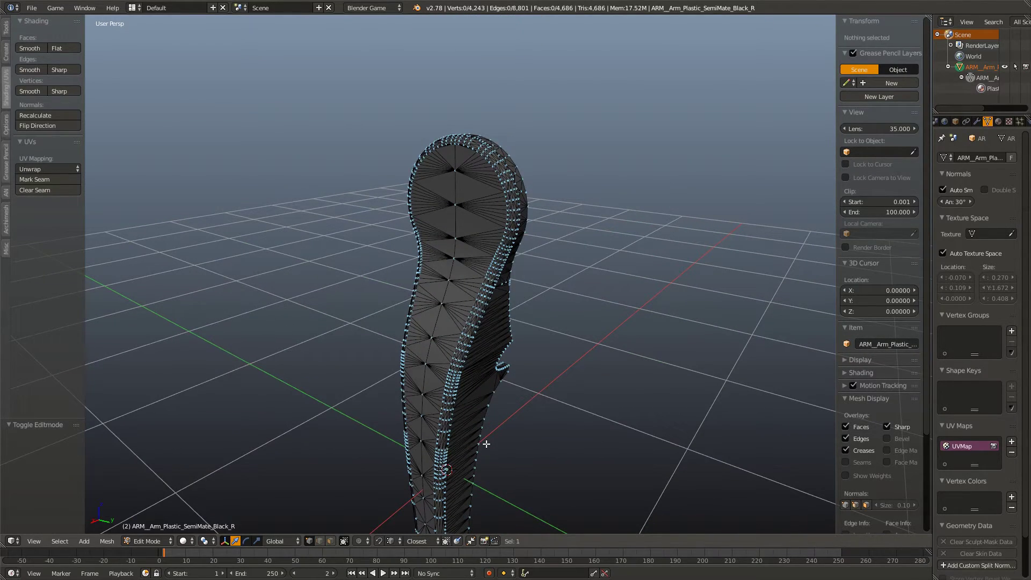
middle_click_drag(487, 444, 489, 340)
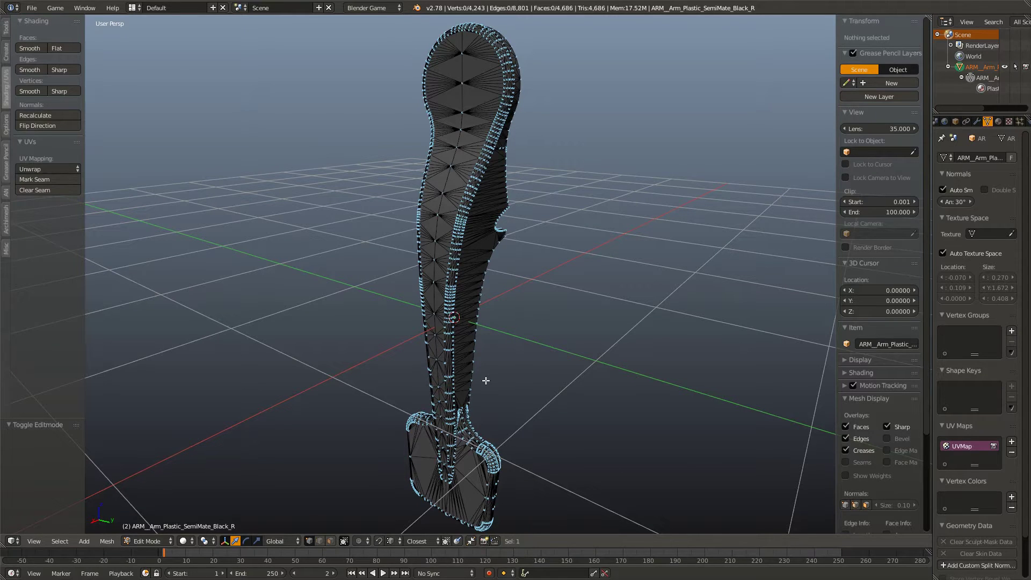
key("Tab")
scroll(465, 343, "up", 8)
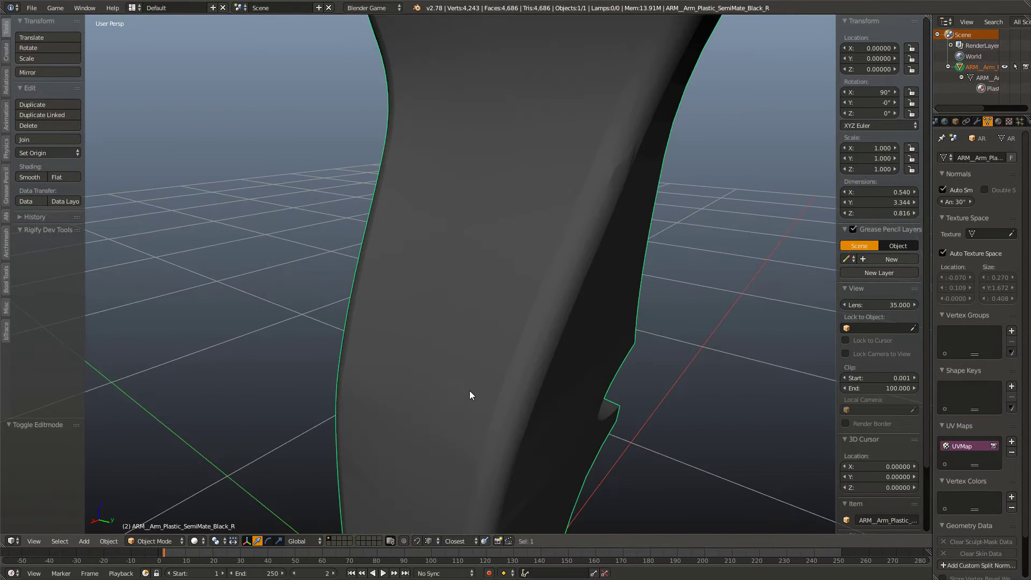
middle_click_drag(469, 391, 476, 352)
scroll(481, 361, "up", 1)
scroll(481, 362, "down", 1)
- Apply flat shading to the arm object
key("z")
key("z")
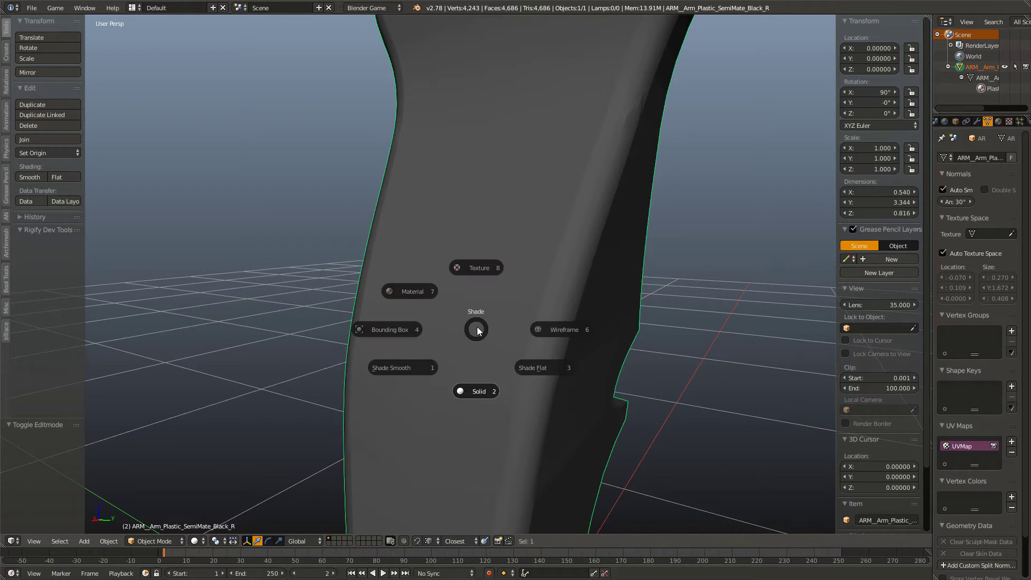
left_click(530, 368)
- Examine the arm's flat-shaded surface along its side, its rear edges and around the notch
middle_click_drag(531, 350, 438, 202)
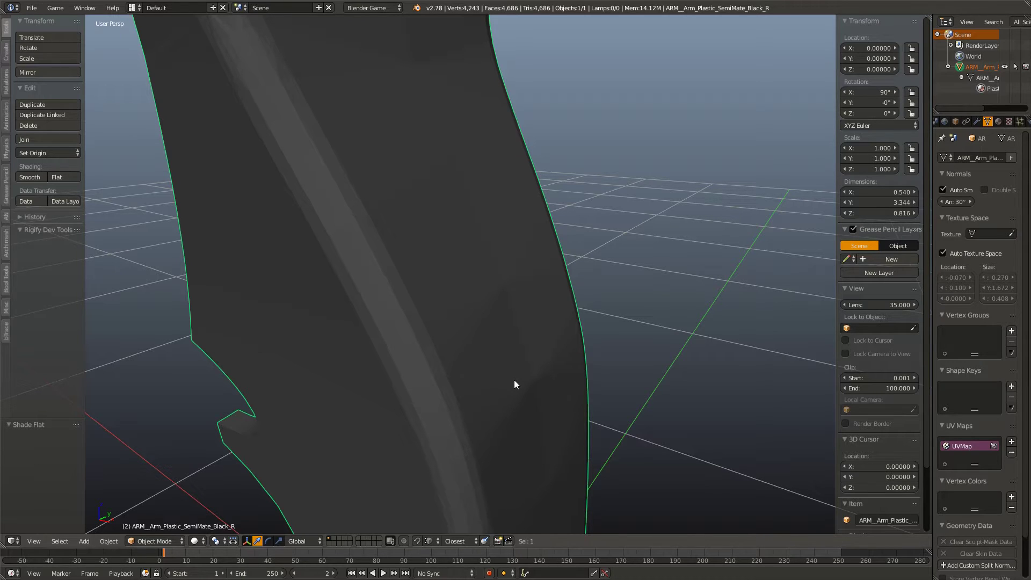
scroll(515, 380, "down", 5)
middle_click_drag(520, 379, 437, 444)
scroll(439, 456, "up", 4)
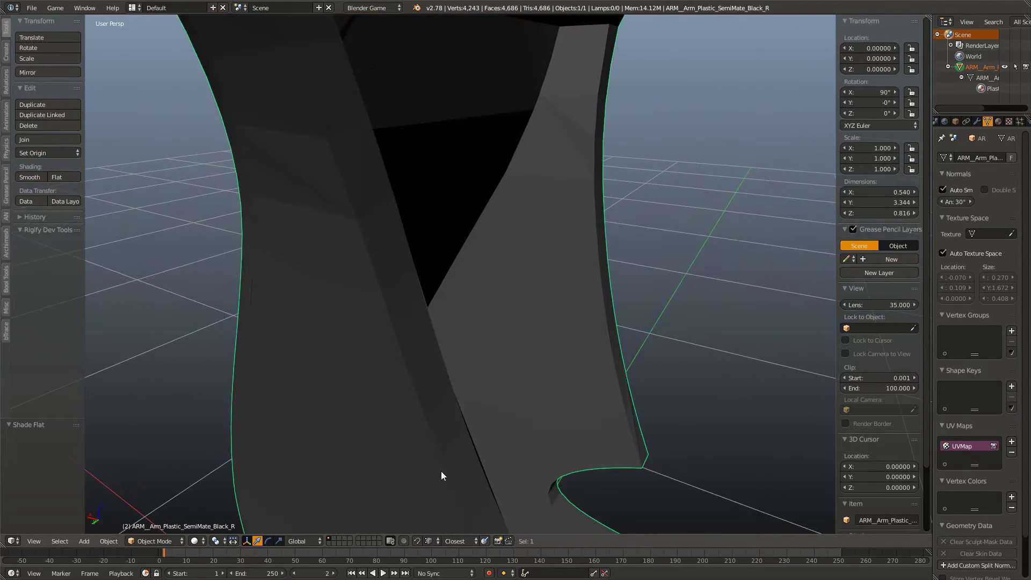
middle_click_drag(444, 344, 499, 258)
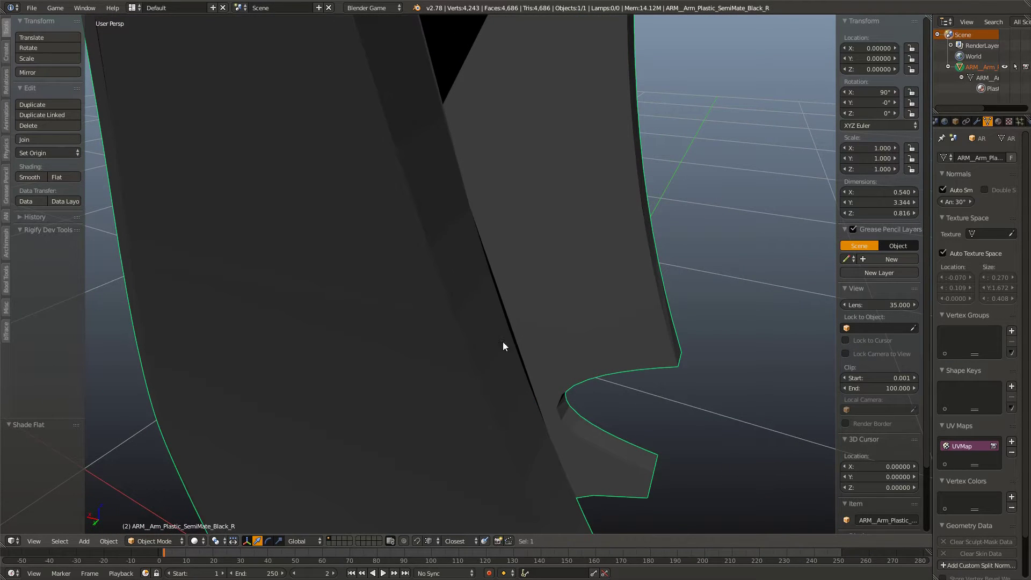
middle_click_drag(524, 398, 311, 262)
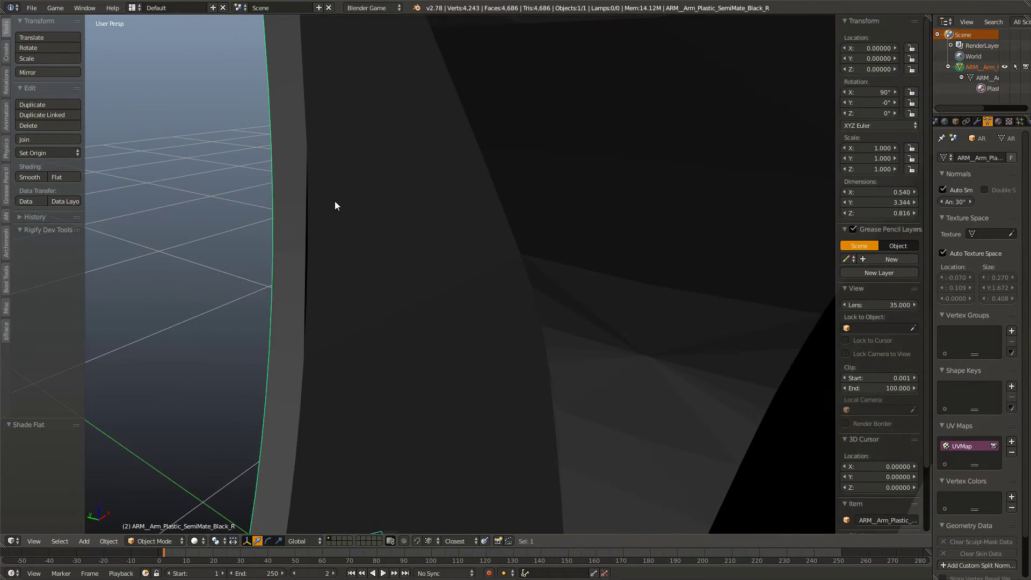
middle_click_drag(335, 205, 451, 382)
scroll(413, 336, "down", 5)
scroll(485, 339, "down", 3)
- Allow selection through the mesh in Edit Mode and delete the faces on the negative-Y half of the arm in right view
key("Tab")
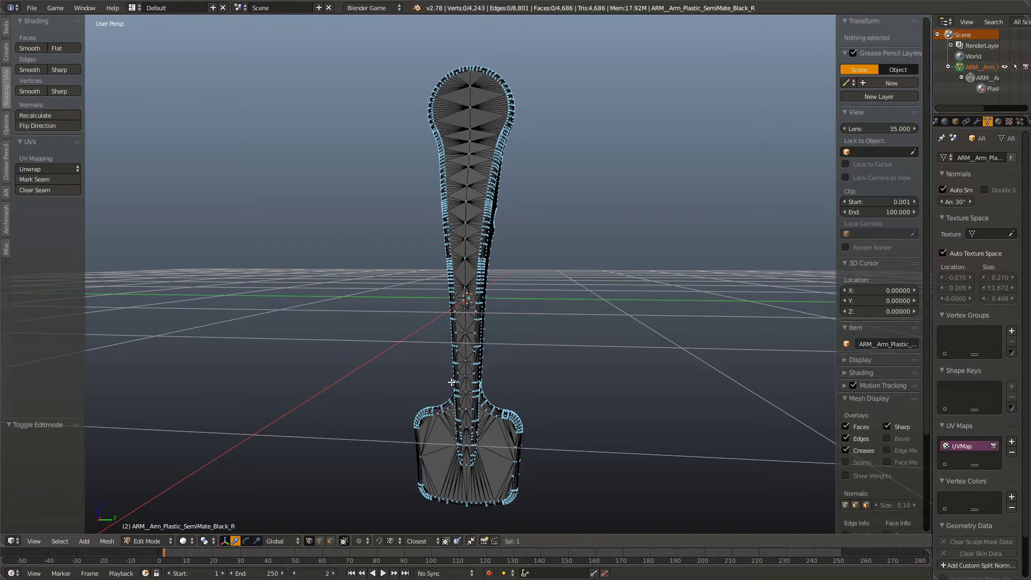
key("KP_3")
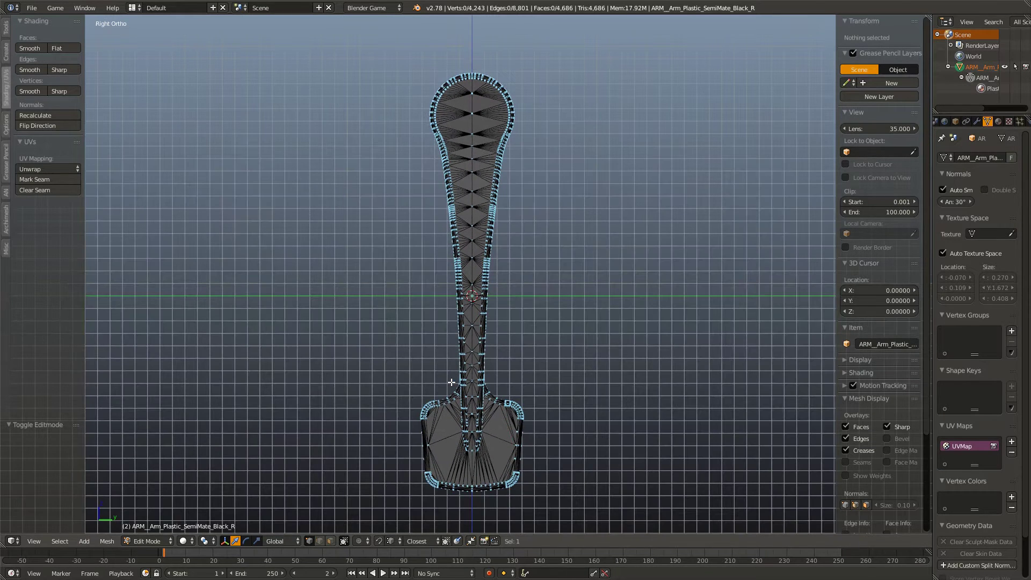
mouse_move(496, 356)
middle_mouse_down("shift")
mouse_move(483, 359)
mouse_move(498, 344)
middle_mouse_up("shift")
scroll(484, 359, "up", 2)
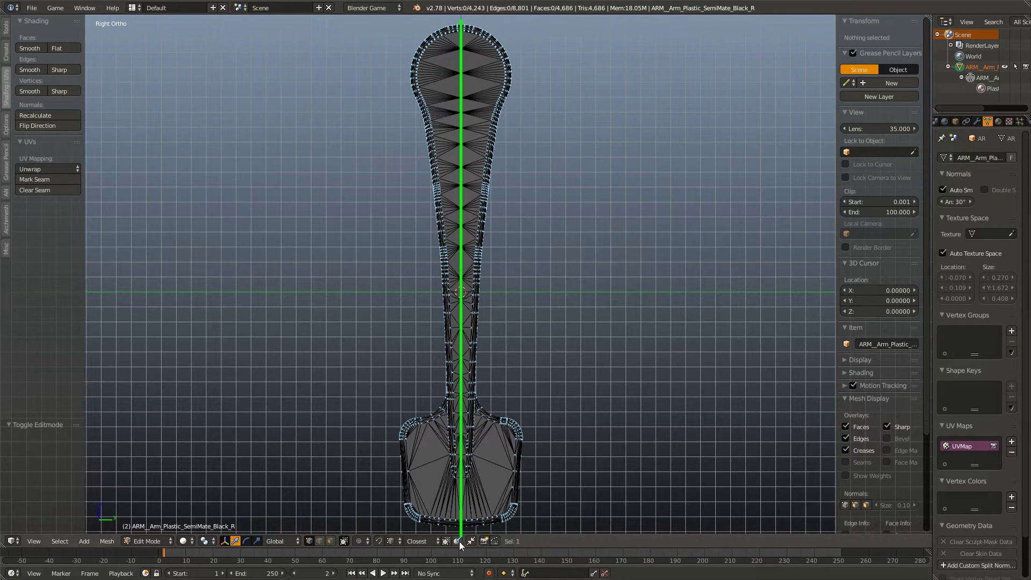
scroll(409, 522, "down", 1)
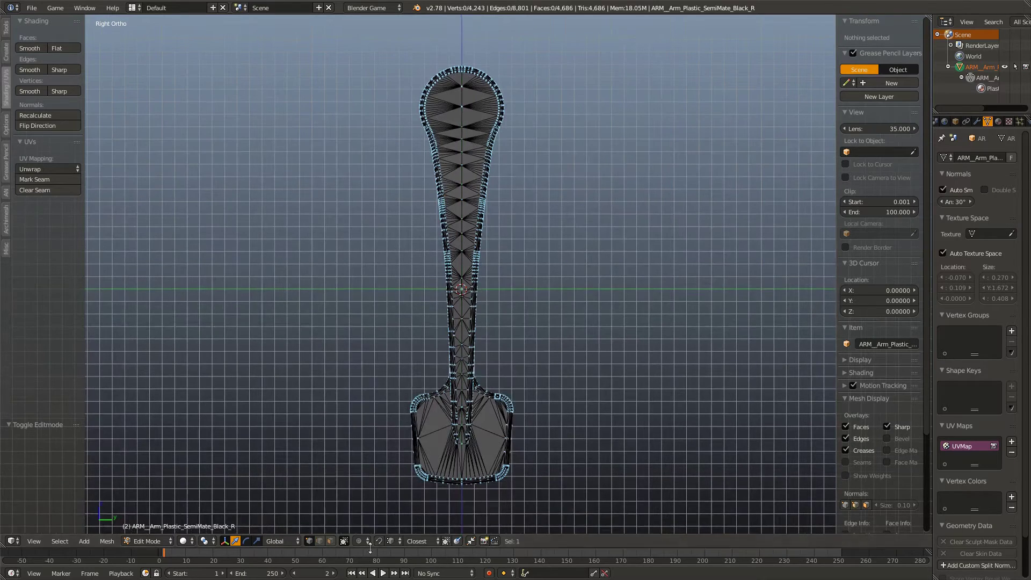
left_click(340, 541)
key("b")
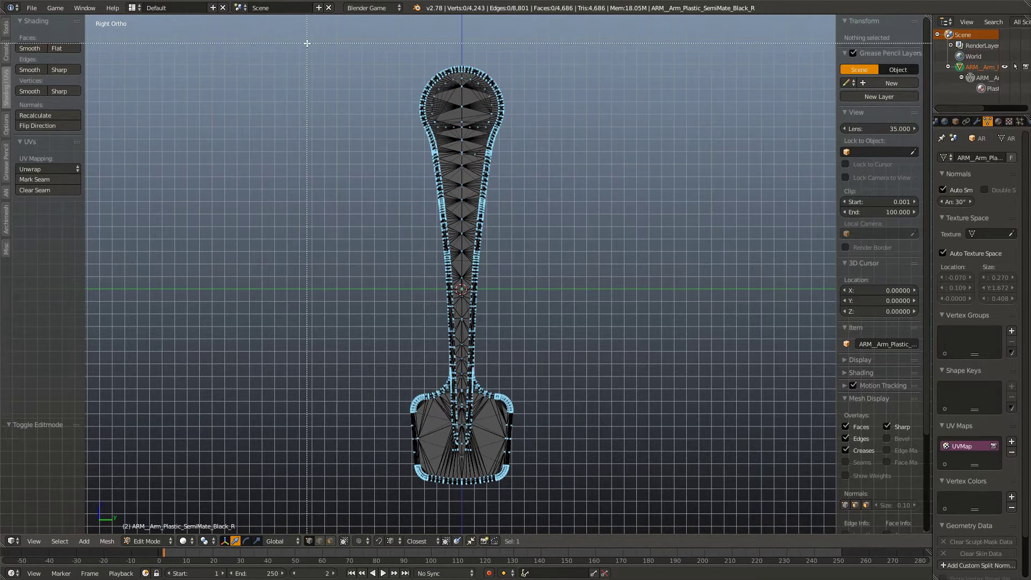
left_click_drag(307, 43, 462, 522)
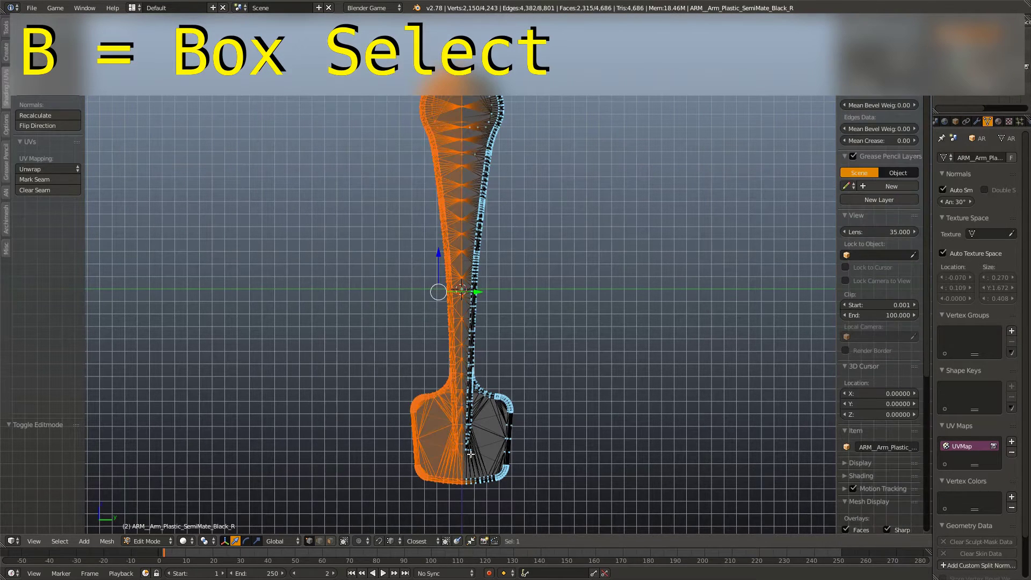
key("x")
left_click(492, 351)
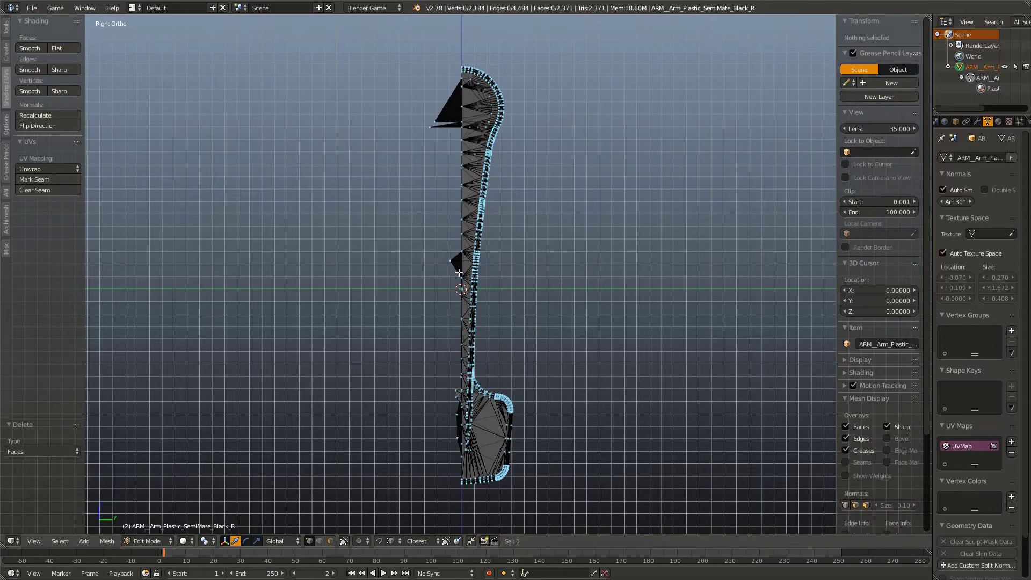
- Delete the leftover vertices extending past the arm's centre line
key("b")
left_click_drag(389, 53, 467, 462)
key("x")
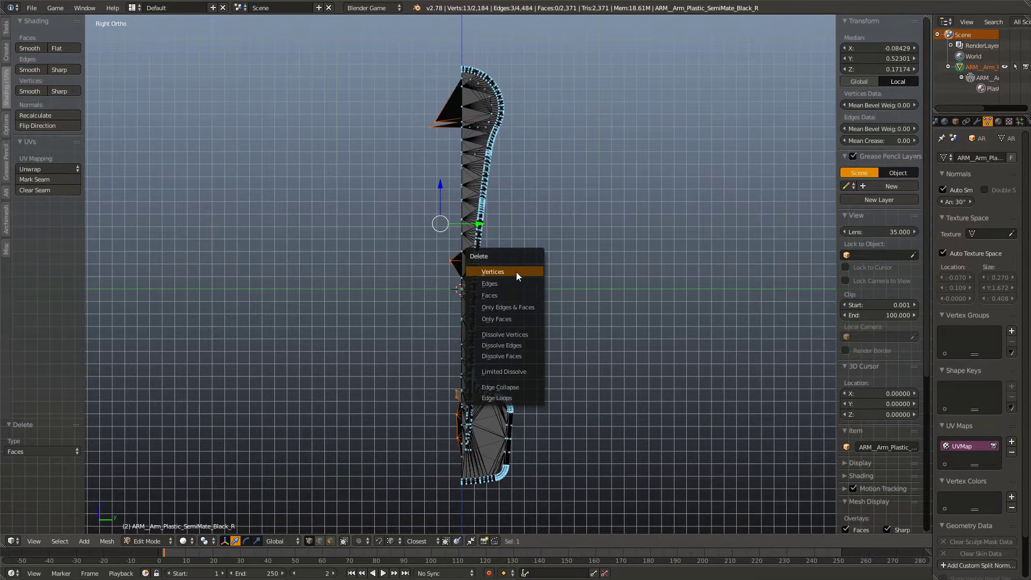
left_click(523, 274)
- Add a Mirror modifier to the half arm using only the Z axis, with clipping enabled
key("Tab")
middle_click_drag(511, 329, 494, 370)
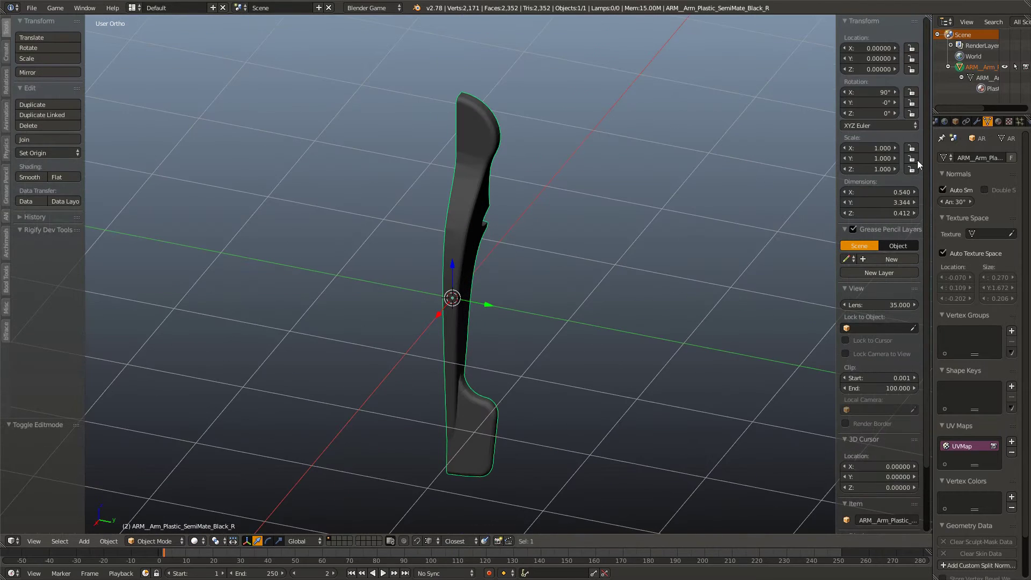
left_click(977, 121)
left_click(958, 156)
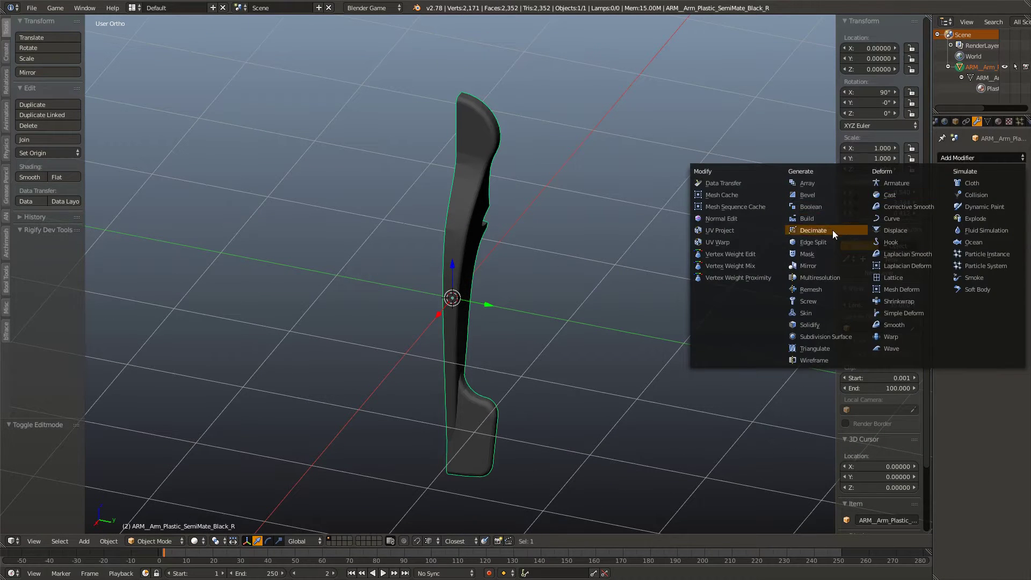
left_click(808, 265)
left_click(945, 219)
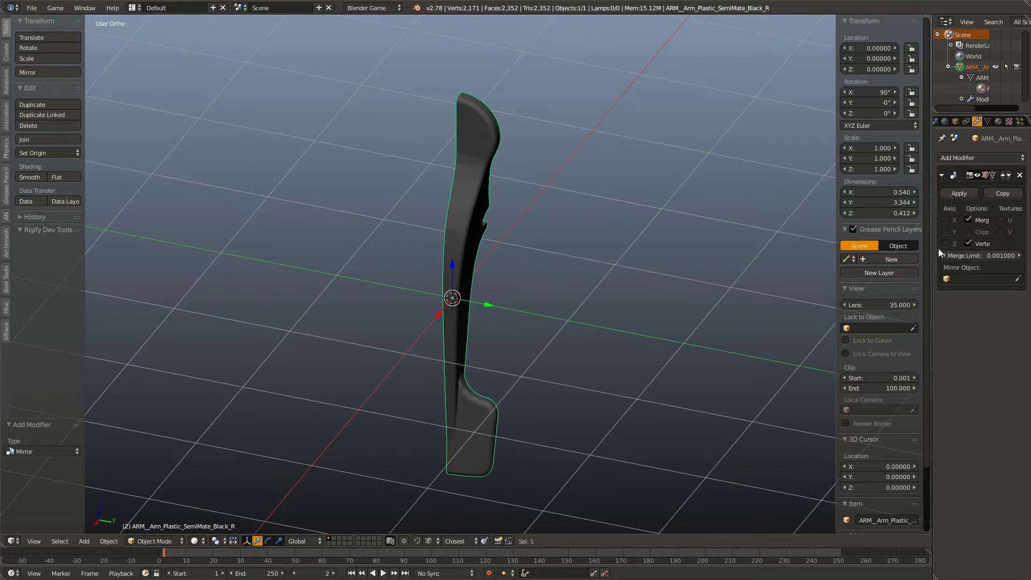
left_click(945, 244)
middle_click_drag(571, 382, 572, 429)
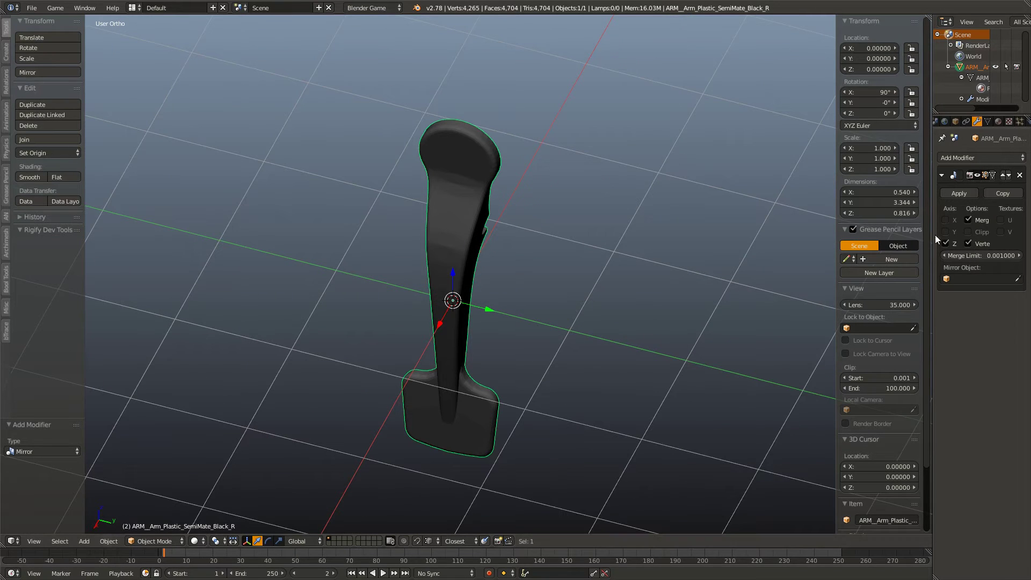
left_click(965, 231)
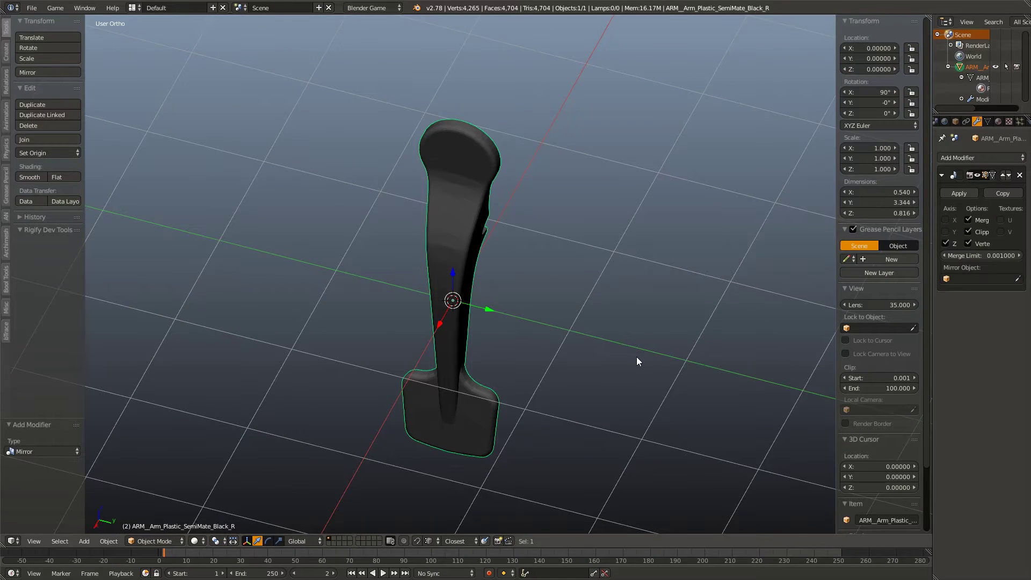
- Return to perspective view and Edit Mode, and limit selection to visible geometry on the arm
middle_click_drag(636, 356, 565, 348)
scroll(519, 353, "up", 1)
key("KP_5")
key("Tab")
scroll(455, 267, "up", 6)
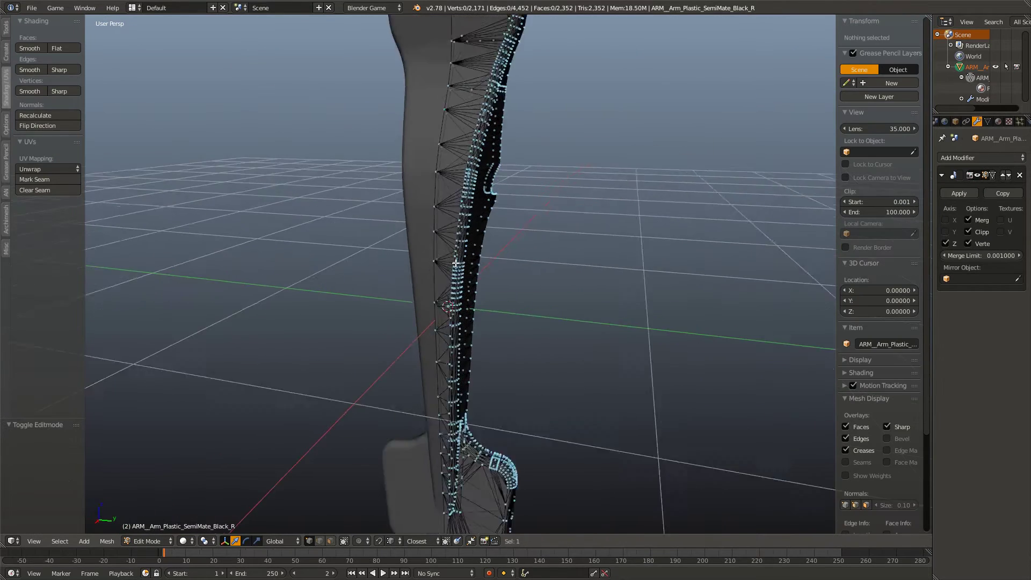
scroll(456, 267, "up", 1)
middle_click_drag(455, 267, 464, 295, "shift")
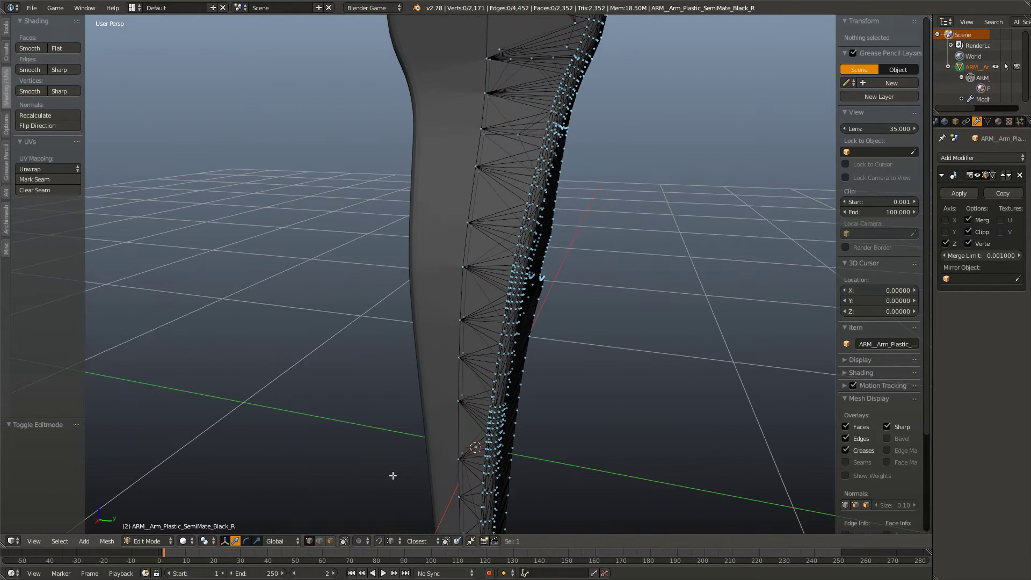
left_click(344, 541)
middle_click_drag(491, 101, 465, 293, "shift")
scroll(481, 322, "up", 2)
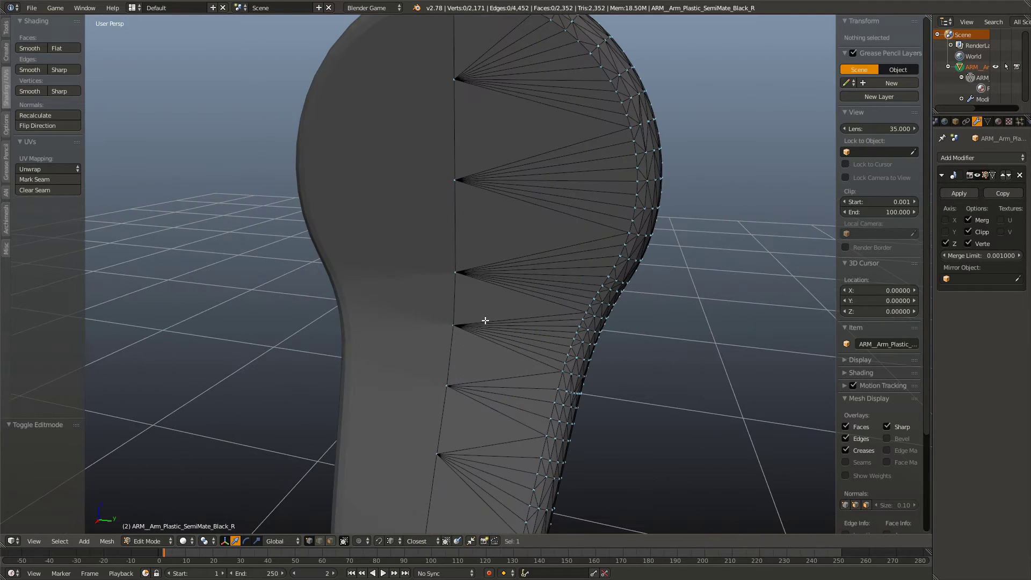
- Try to move a centre-line vertex in the arm's head about -0.129 along Y with mirror clipping off, and undo the move
left_click(968, 232)
right_click(455, 272)
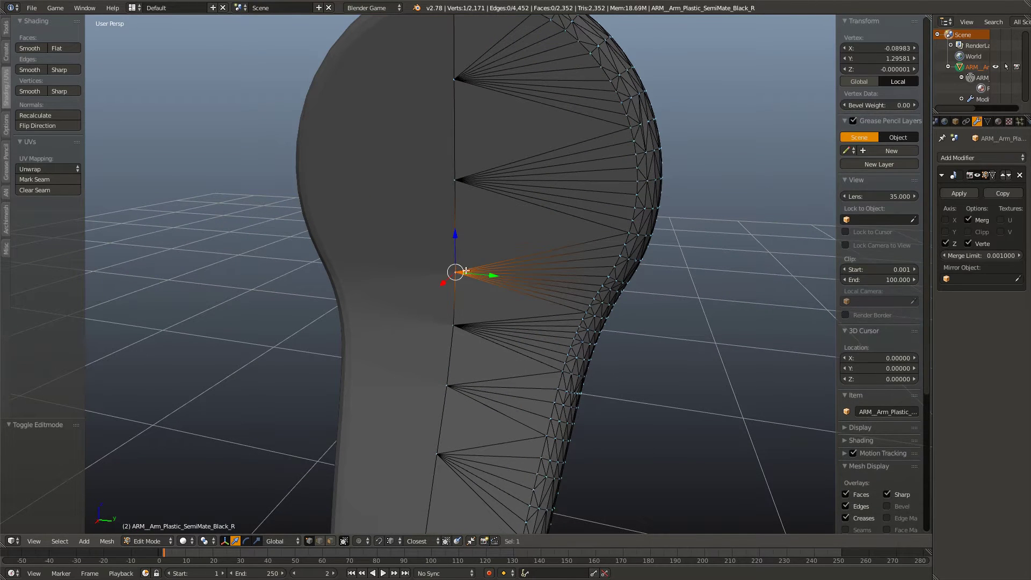
key("g")
key("y")
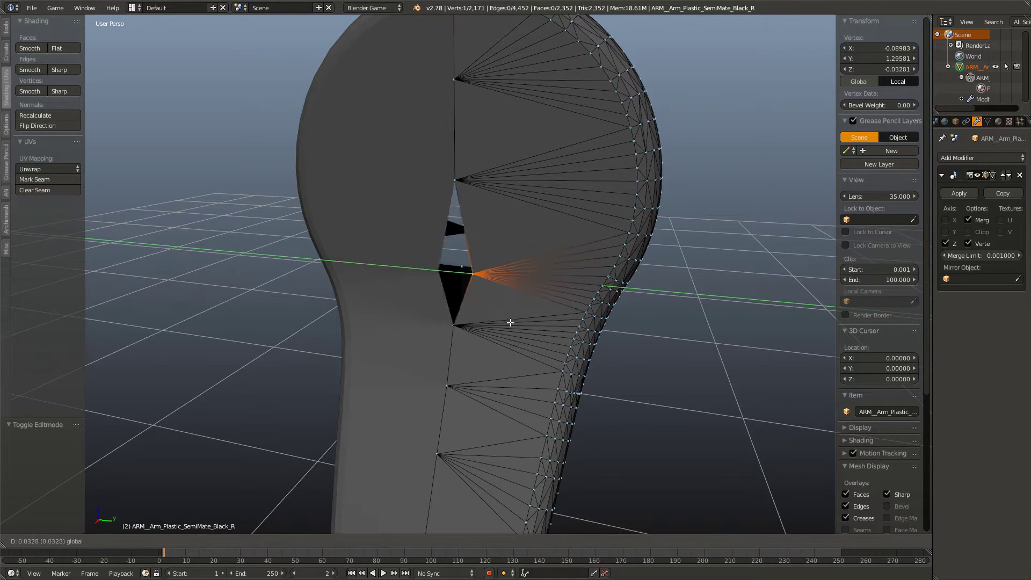
left_click(412, 327)
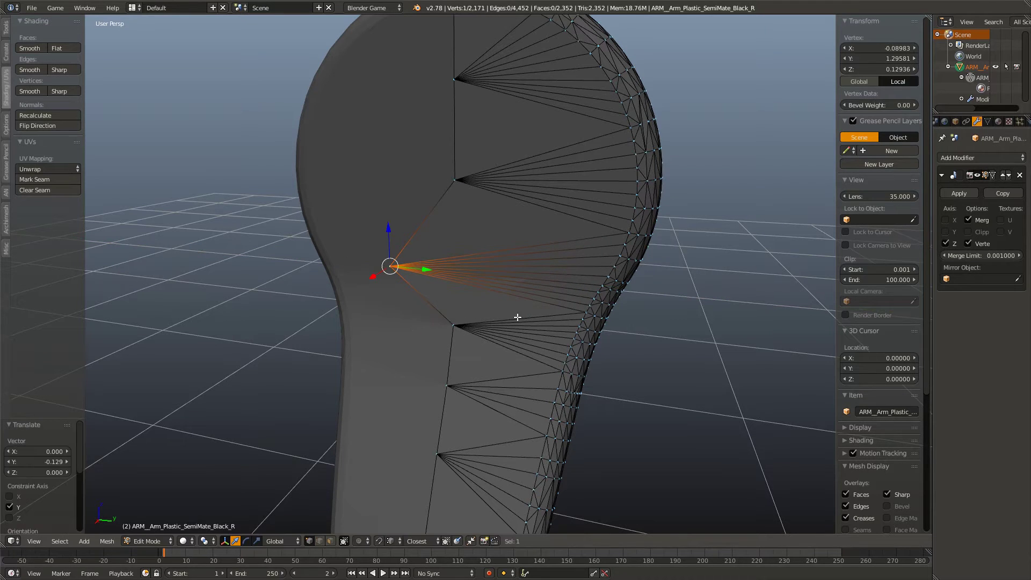
key("ctrl+z")
- Move the centre-line vertex about 0.091 along Y, away from the mirror plane
key("g")
key("y")
left_click(539, 271)
- Turn mirror clipping back on, snap the displaced vertex onto the mirror plane along Y, and clear the selection
left_click(968, 231)
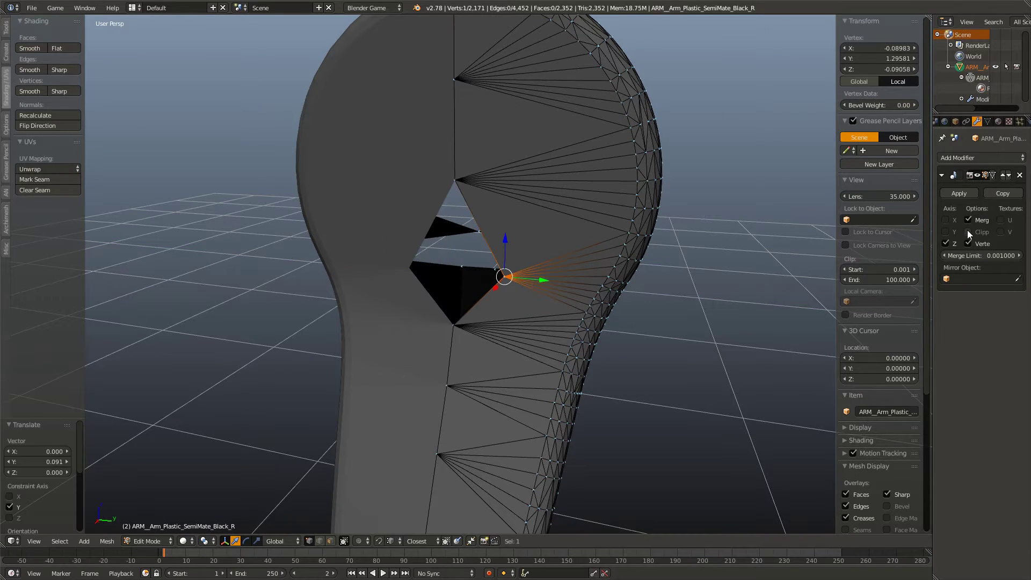
key("g")
key("y")
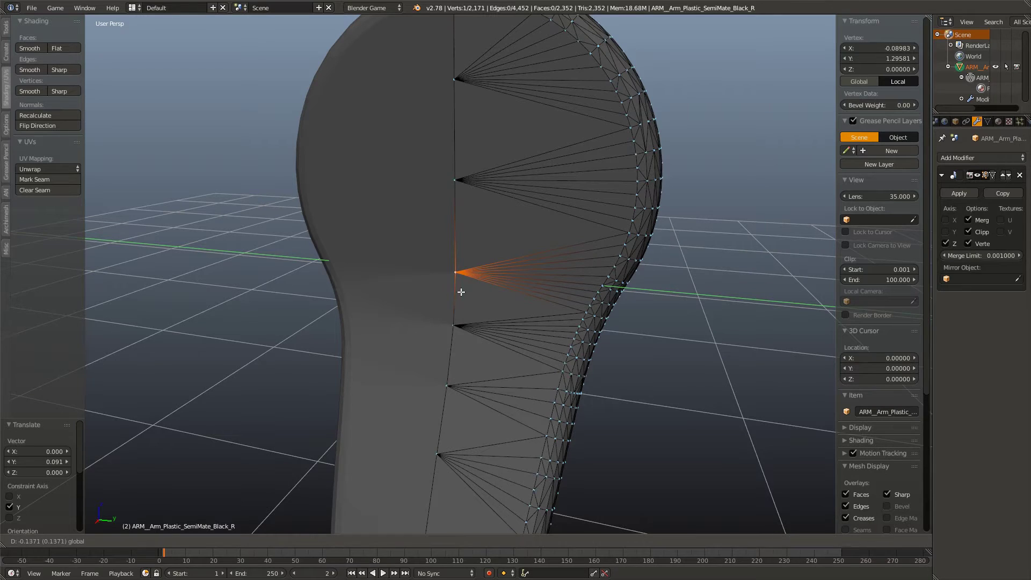
left_click(396, 272)
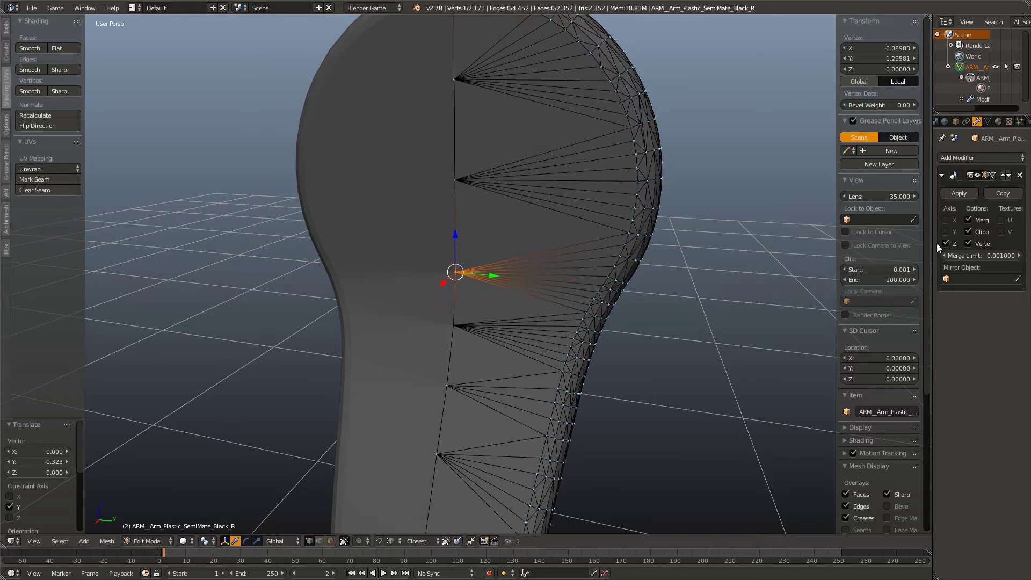
key("a")
- Select the whole arm mesh and remove its doubled vertices with a merge distance of 0.0001
scroll(587, 344, "down", 8)
middle_click_drag(440, 449, 433, 336, "shift")
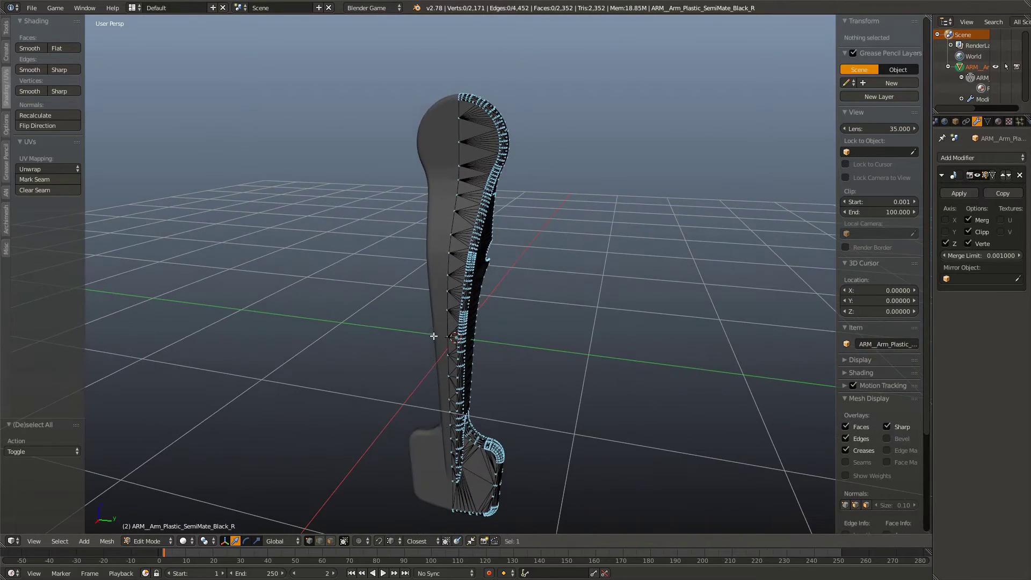
middle_click_drag(492, 466, 482, 435)
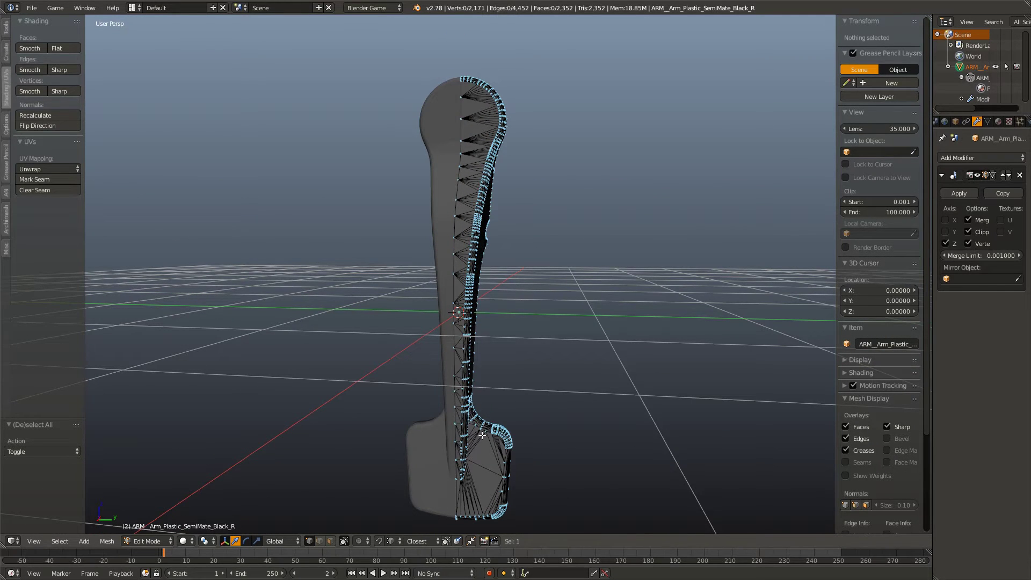
middle_click_drag(482, 436, 481, 399)
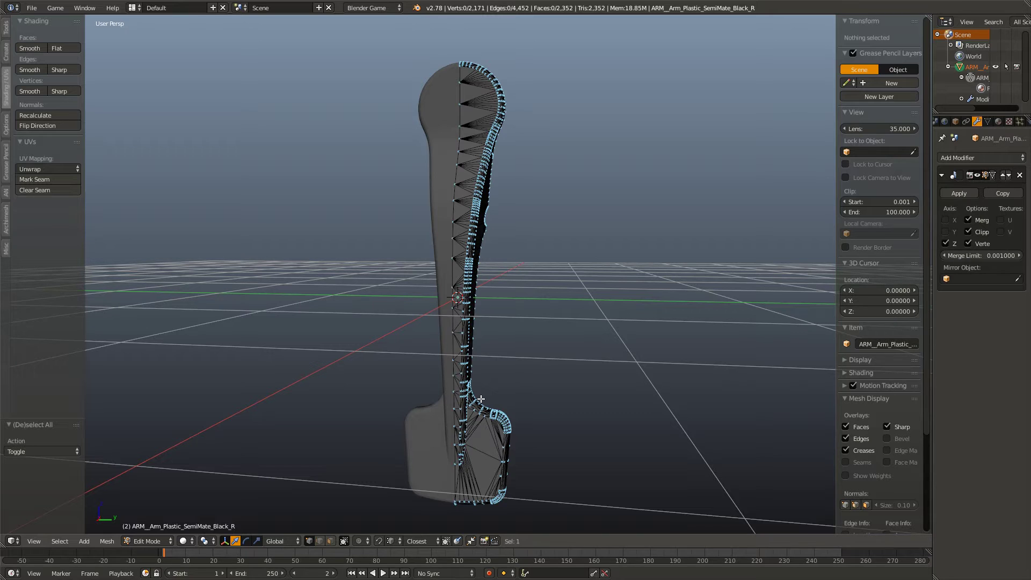
key("a")
key("w")
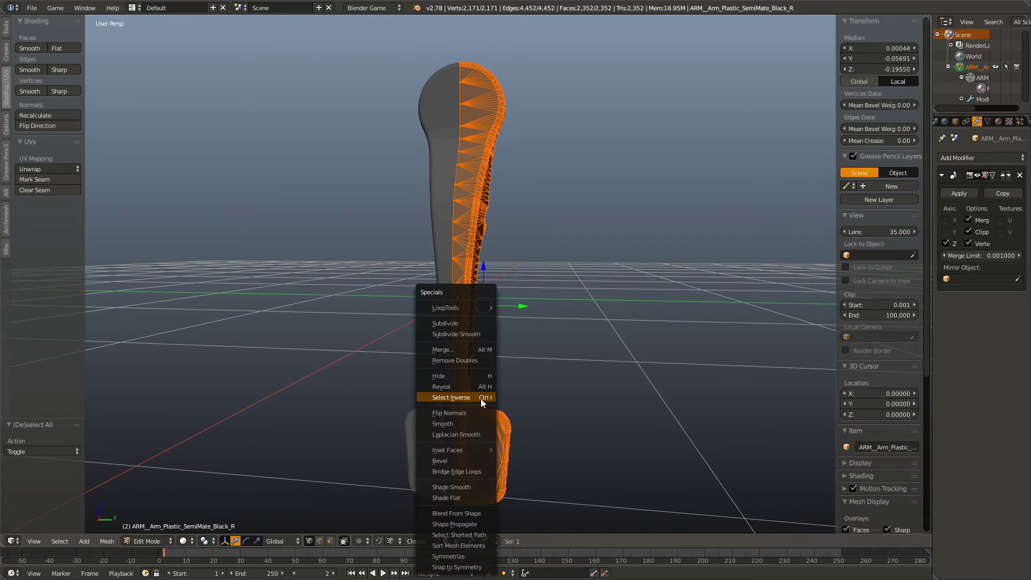
left_click(463, 362)
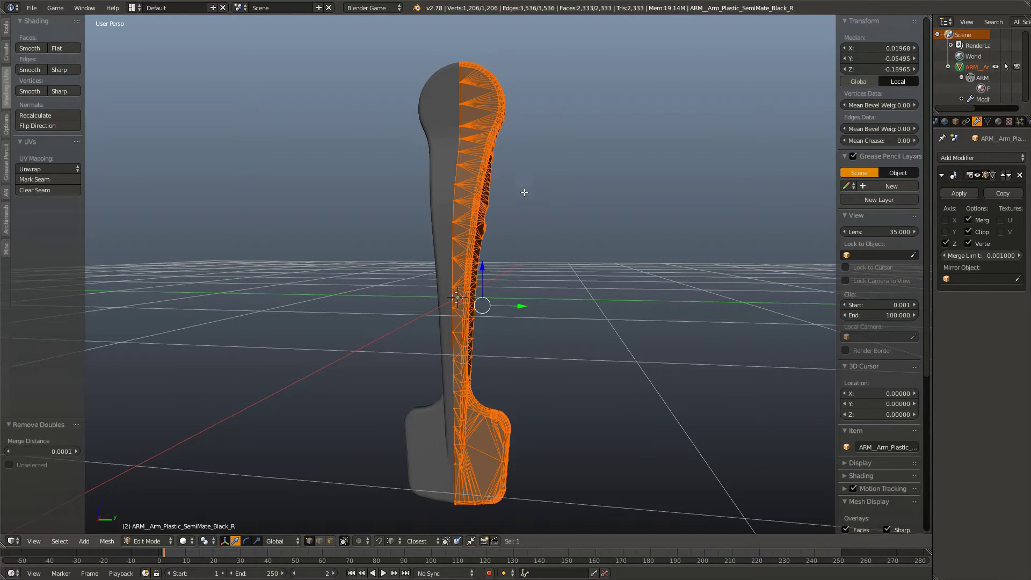
- Convert the selected triangles of the arm mesh into quads with Tris to Quads
middle_click_drag(531, 503, 538, 333, "shift")
scroll(549, 442, "up", 1)
key("space")
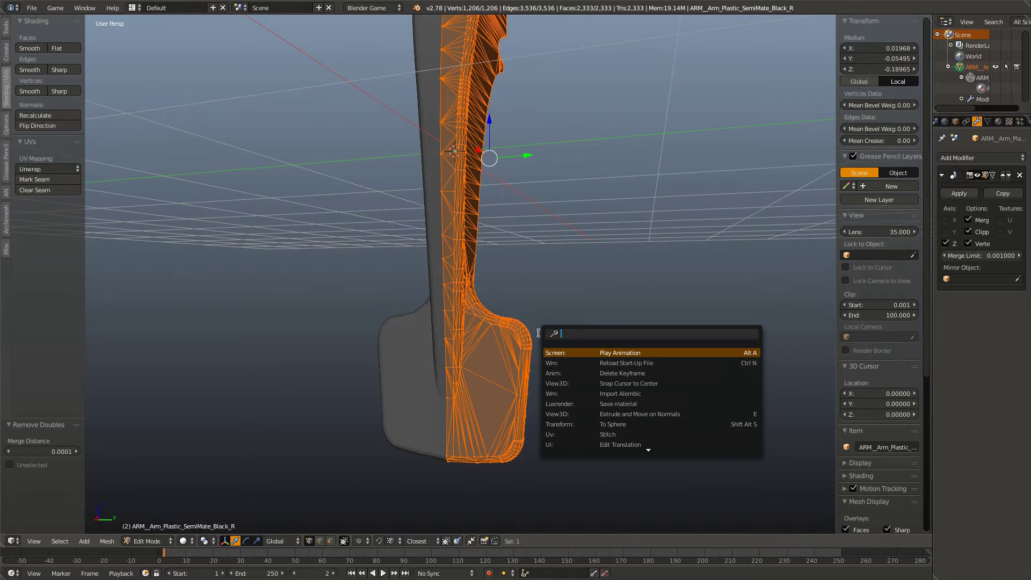
type("tris")
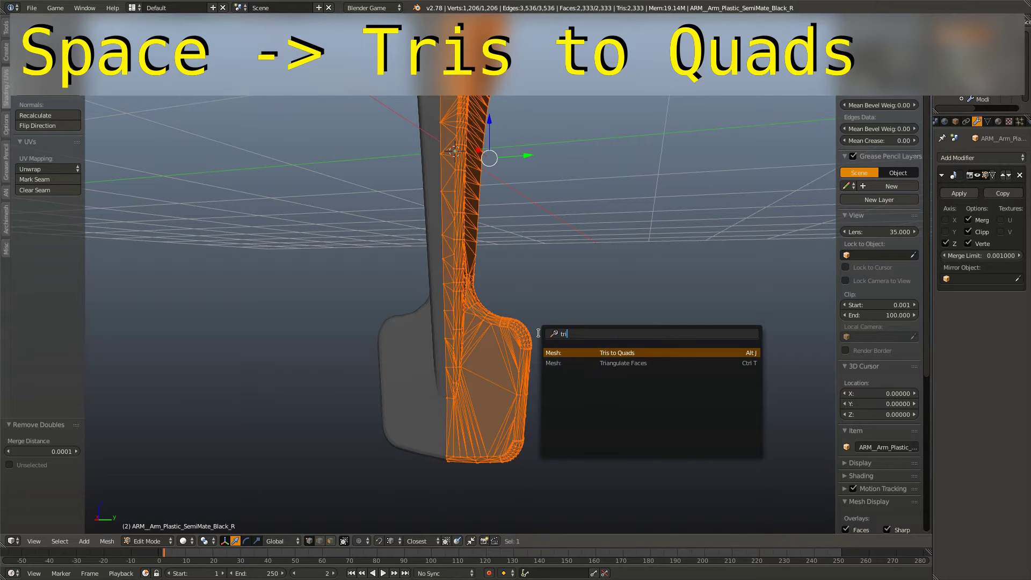
left_click(630, 353)
- Try triangulating the converted faces again, compare both versions through undo and redo, and undo the triangulation
middle_click_drag(462, 457, 510, 391, "shift")
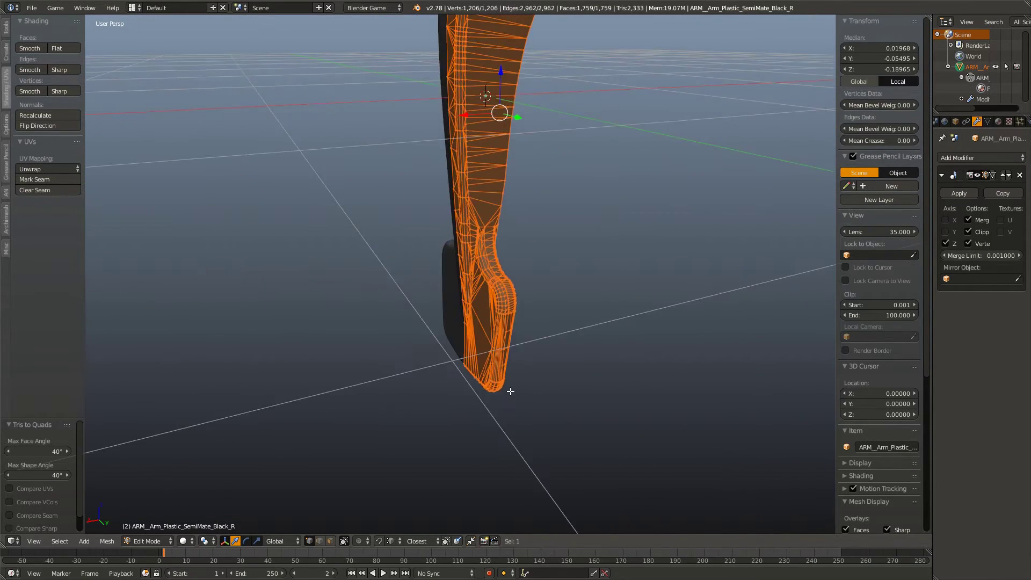
scroll(537, 388, "up", 9)
middle_click_drag(676, 371, 462, 317, "shift")
mouse_move(462, 316)
middle_mouse_down()
mouse_move(430, 320)
mouse_move(450, 331)
middle_mouse_up()
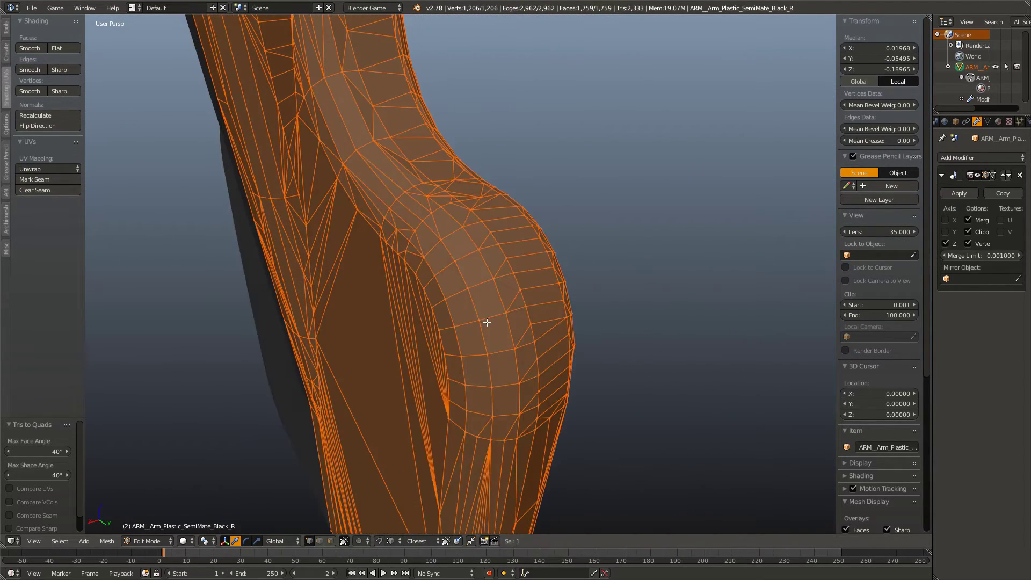
key("ctrl+t")
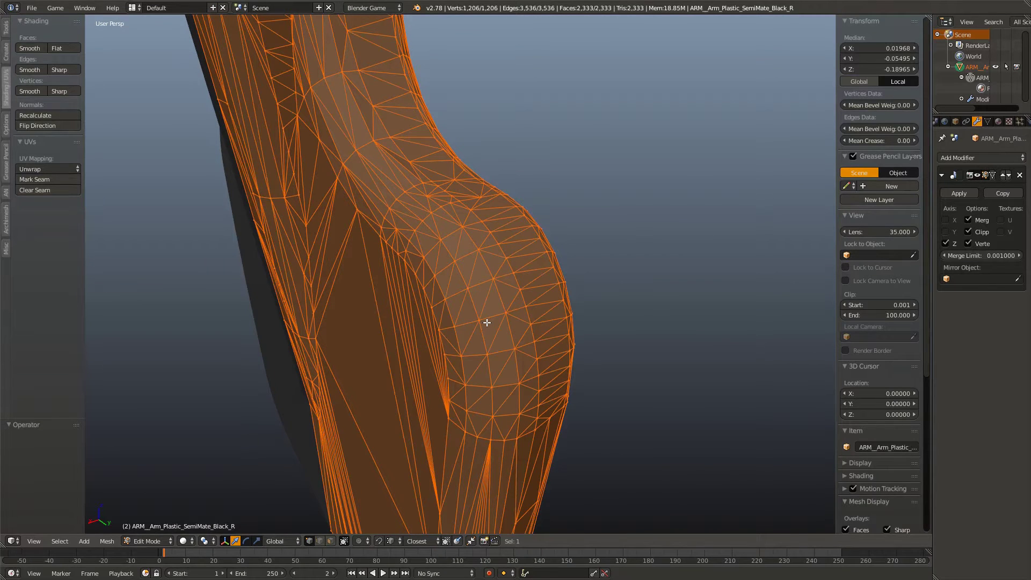
key("ctrl+z")
key("ctrl+shift+z")
key("ctrl+z")
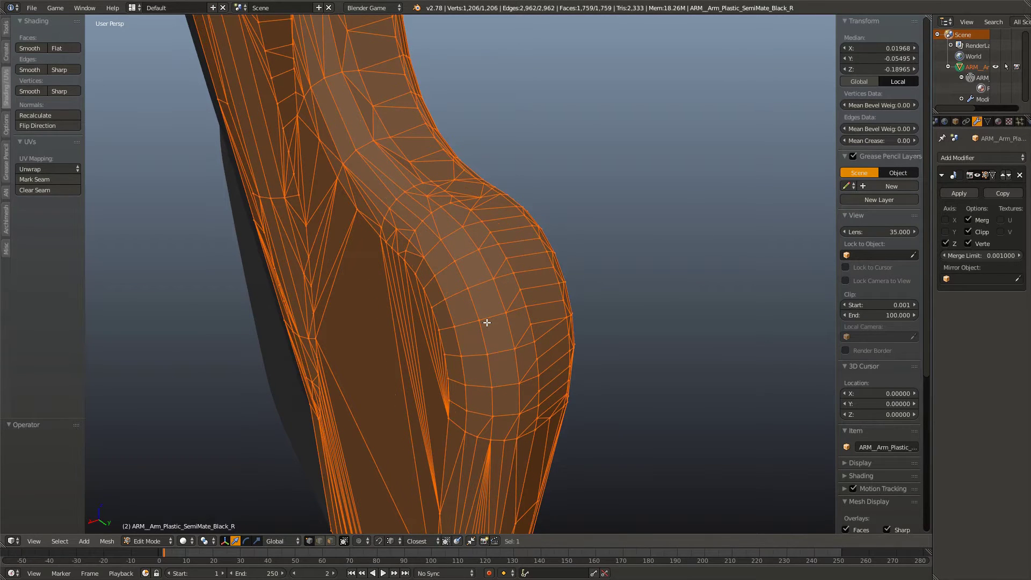
key("ctrl+shift+z")
key("ctrl+z")
- Clear the selection and delete the stray triangular face at the upper end of the slot in the arm's wide end
key("a")
middle_click_drag(483, 366, 512, 257)
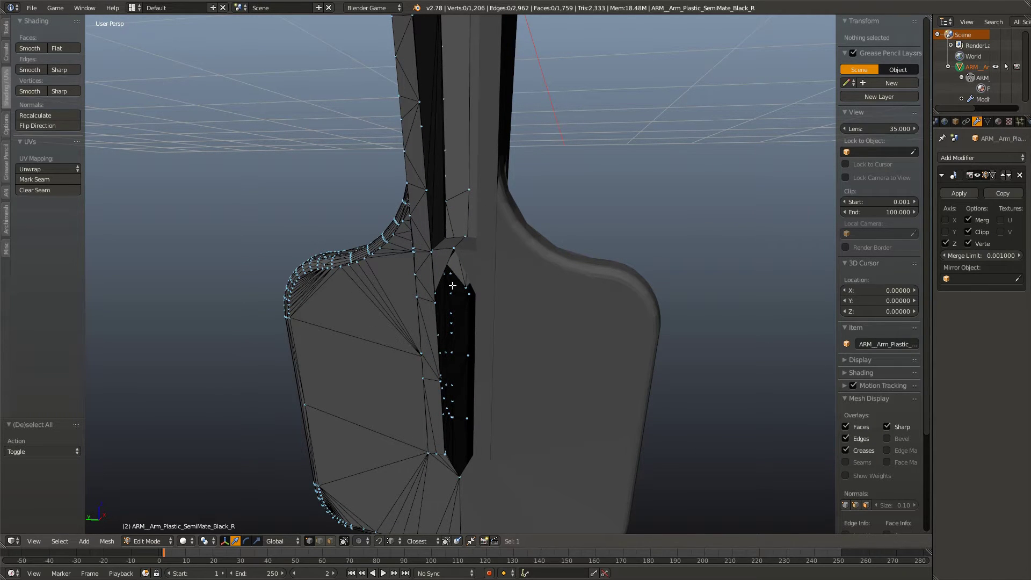
middle_click_drag(456, 329, 474, 317)
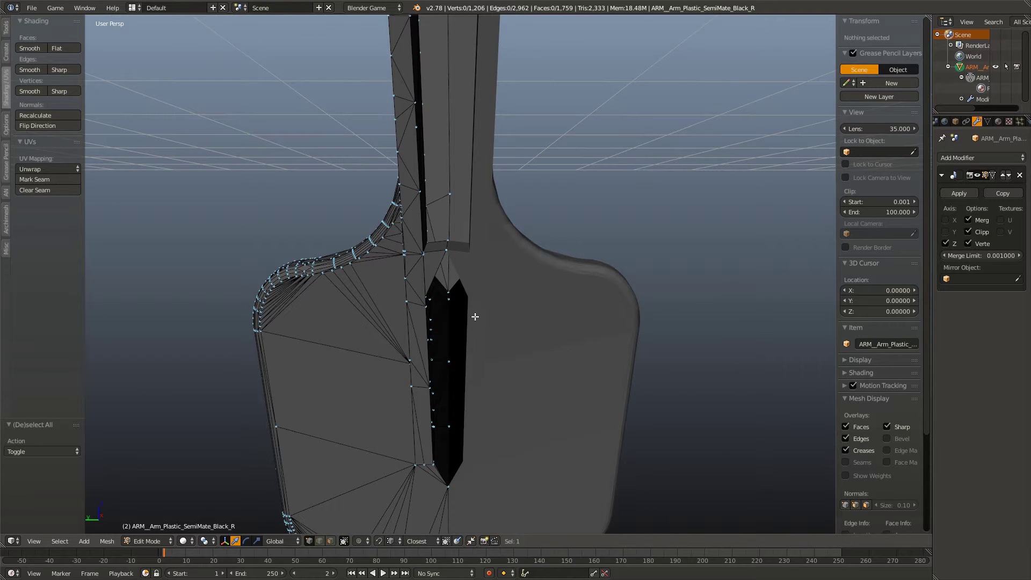
scroll(469, 304, "up", 6)
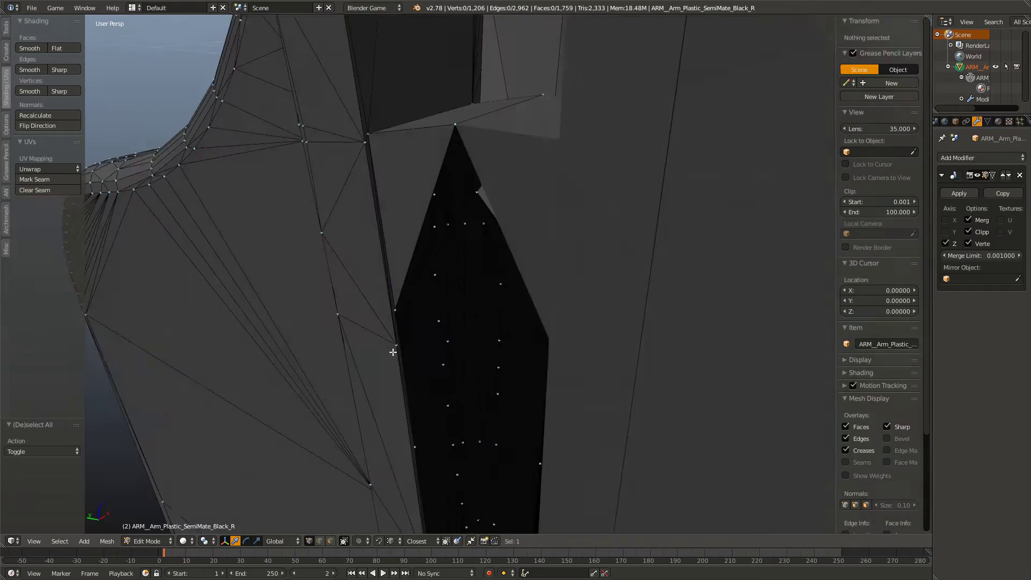
middle_click_drag(393, 352, 419, 312)
middle_click_drag(519, 165, 402, 341)
right_click(435, 105)
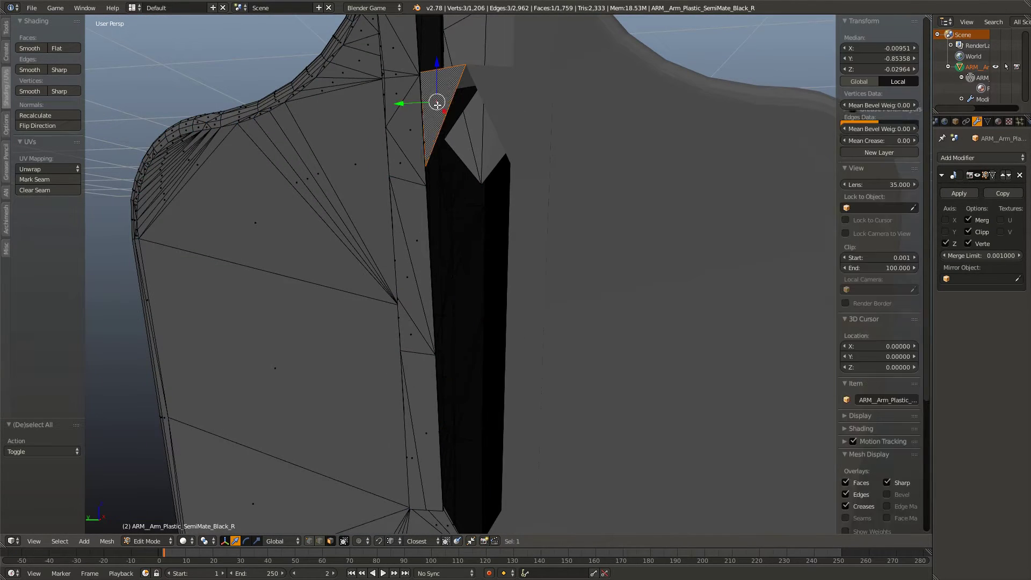
key("x")
left_click(432, 124)
- Switch to edge selection and select a rim edge near the slot's lower end
middle_click_drag(431, 125, 297, 410)
left_click(320, 540)
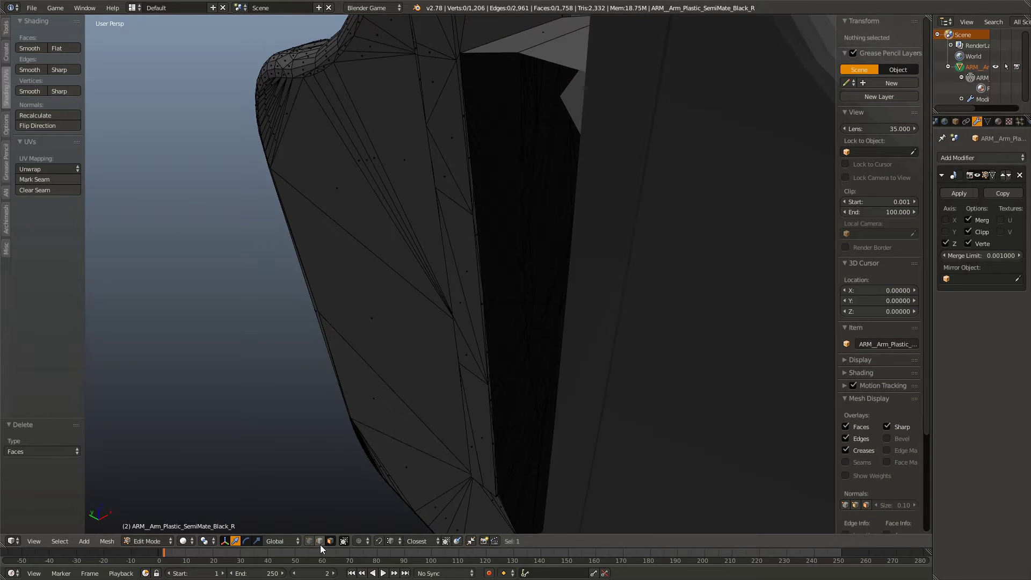
right_click(494, 445)
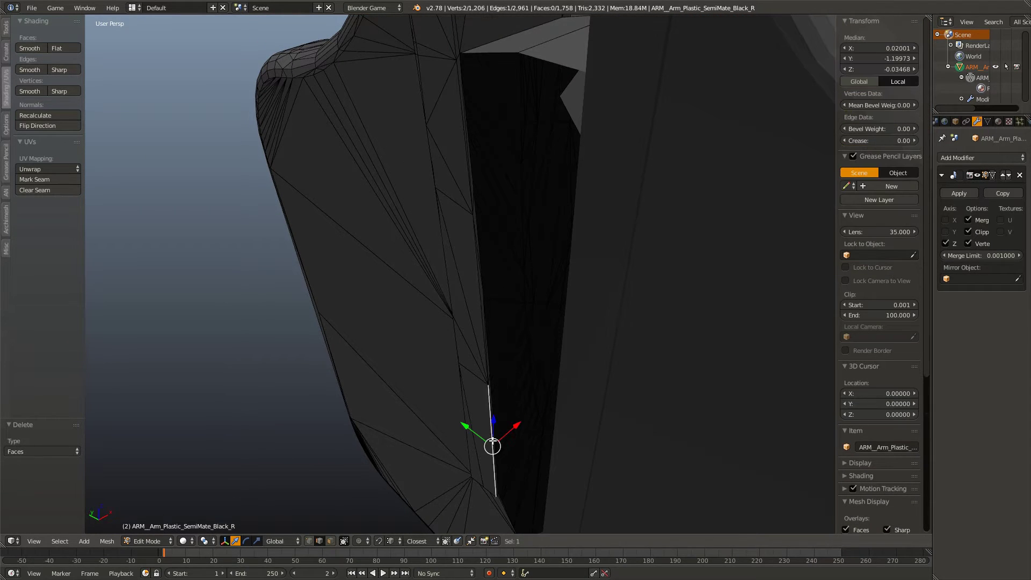
- Try selecting the slot's rim as one continuous edge loop and check how far it reaches
left_click(490, 367, "alt")
middle_click_drag(488, 364, 481, 265)
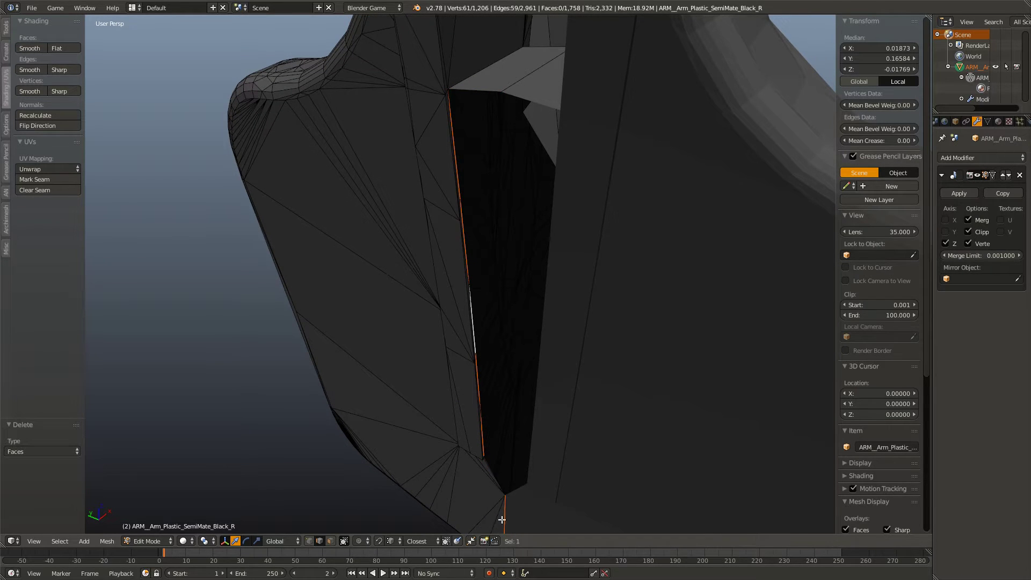
middle_click_drag(501, 519, 467, 445)
scroll(578, 419, "down", 5)
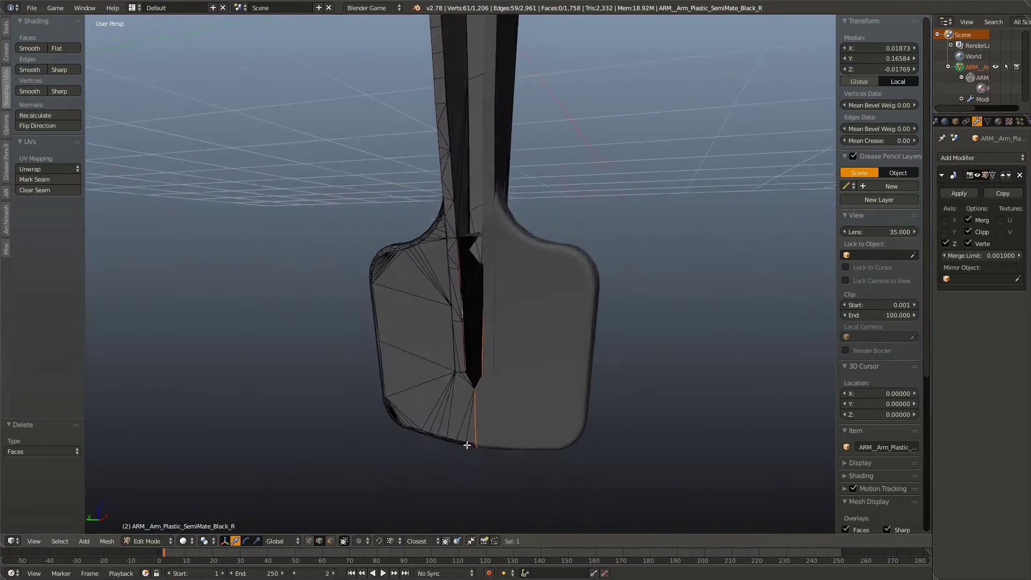
scroll(467, 445, "up", 10)
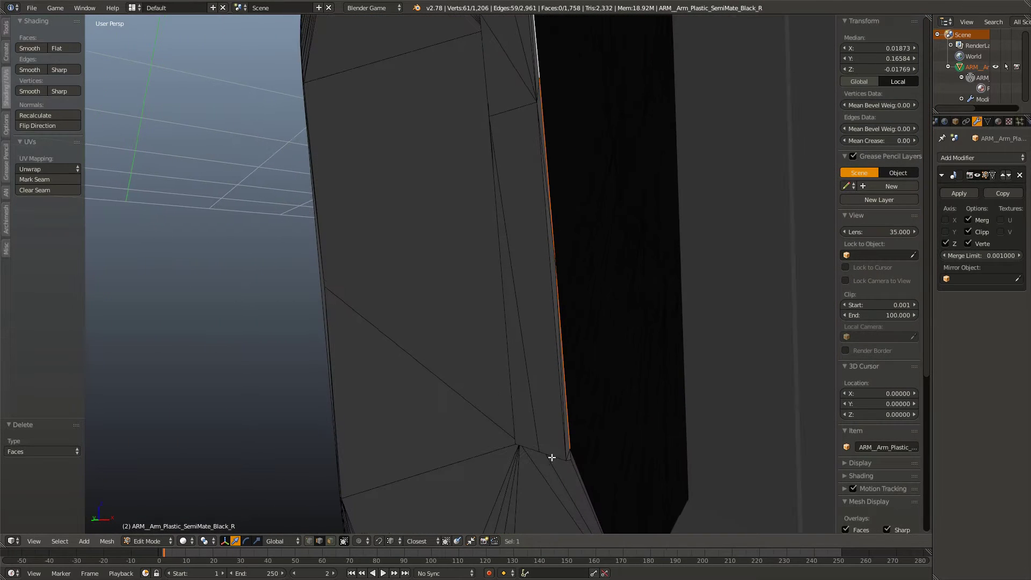
- Select the connected edges one by one along the slot's rim from its lower to its upper end, undoing mis-picked edges
right_click(579, 467)
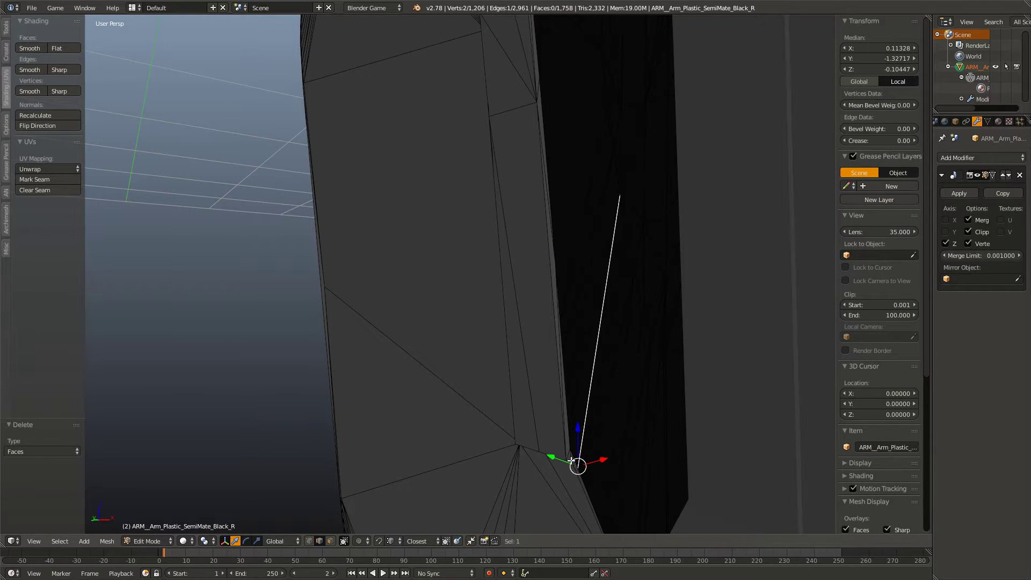
right_click(571, 461)
right_click(575, 460)
right_click(568, 436, "shift")
middle_click_drag(484, 274, 419, 400, "shift")
right_click(440, 319, "shift")
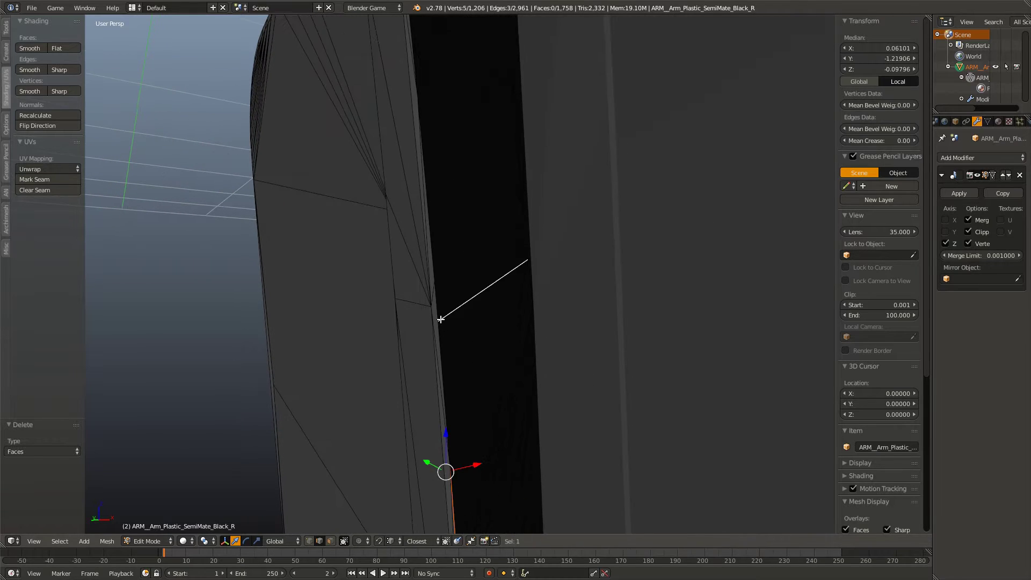
key("ctrl+z")
right_click(433, 290, "shift")
right_click(431, 268, "shift")
key("ctrl+z")
right_click(429, 247, "shift")
middle_click_drag(429, 250, 445, 488, "shift")
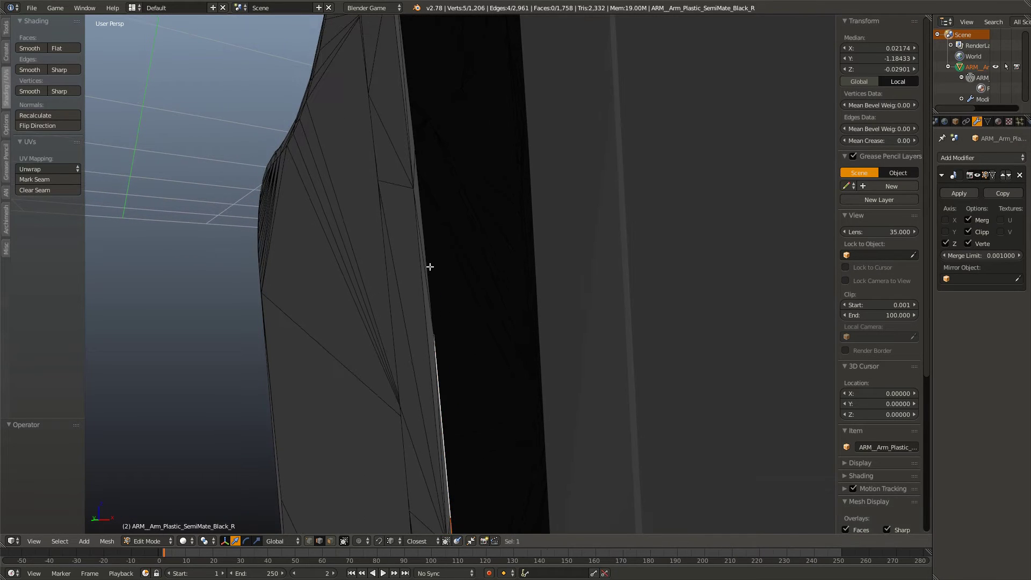
right_click(430, 267, "shift")
middle_click_drag(428, 269, 458, 419)
right_click(423, 306, "shift")
- Extrude the selected rim edges about -0.133 along Y up to the mirror plane to close the slot, and clear the selection
middle_click_drag(424, 306, 492, 327)
scroll(490, 345, "down", 3)
key("e")
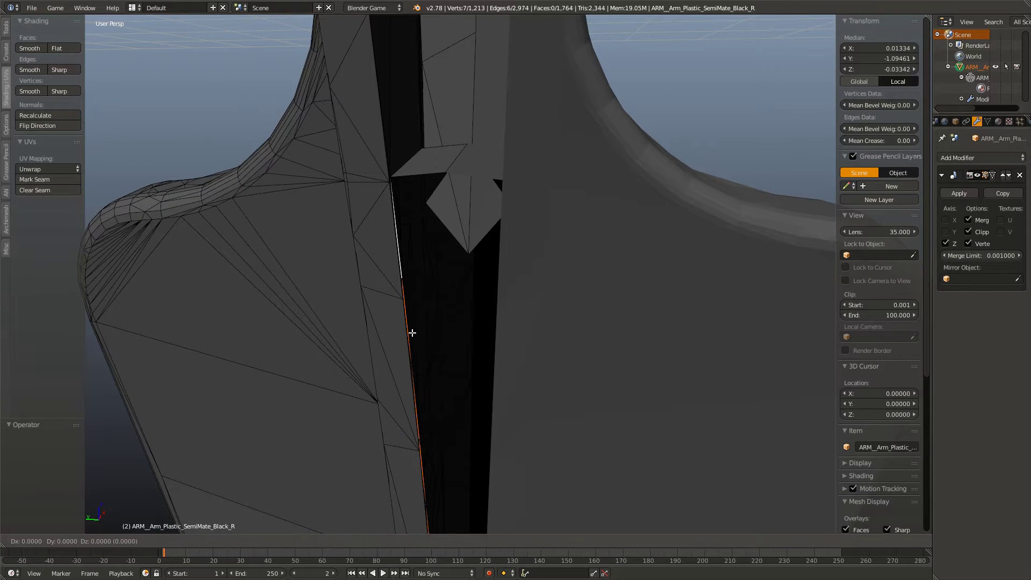
key("y")
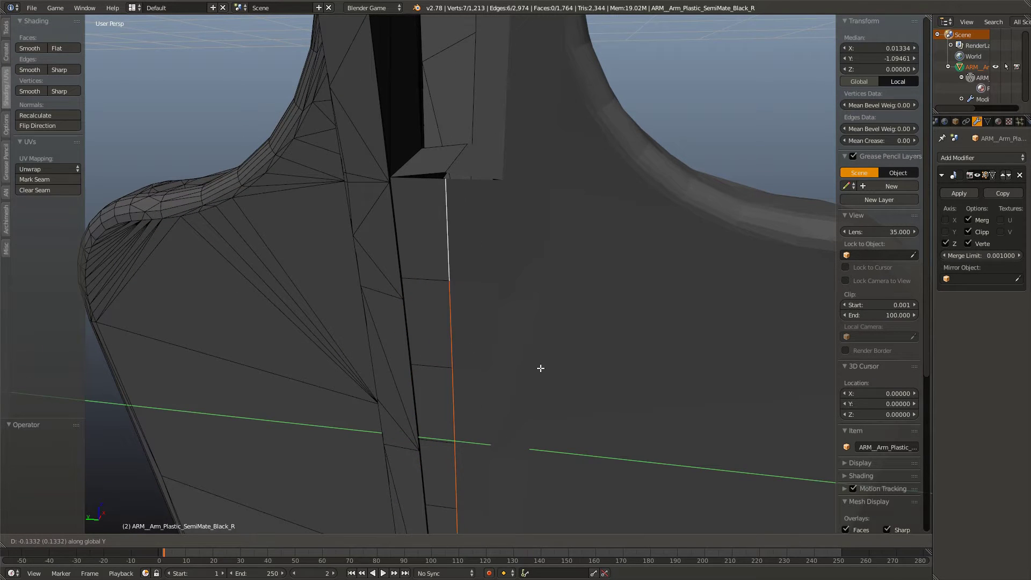
left_click(541, 368)
key("a")
- Switch to vertex selection, select the two separated centre-line vertices at the slot's upper end, and try removing doubles on them
scroll(460, 311, "up", 5)
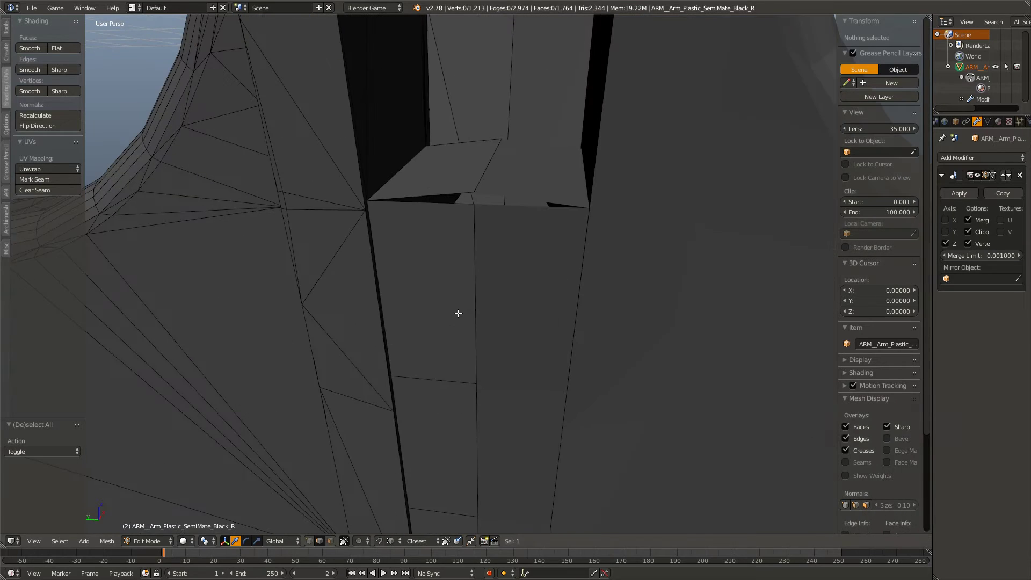
middle_click_drag(488, 284, 422, 358)
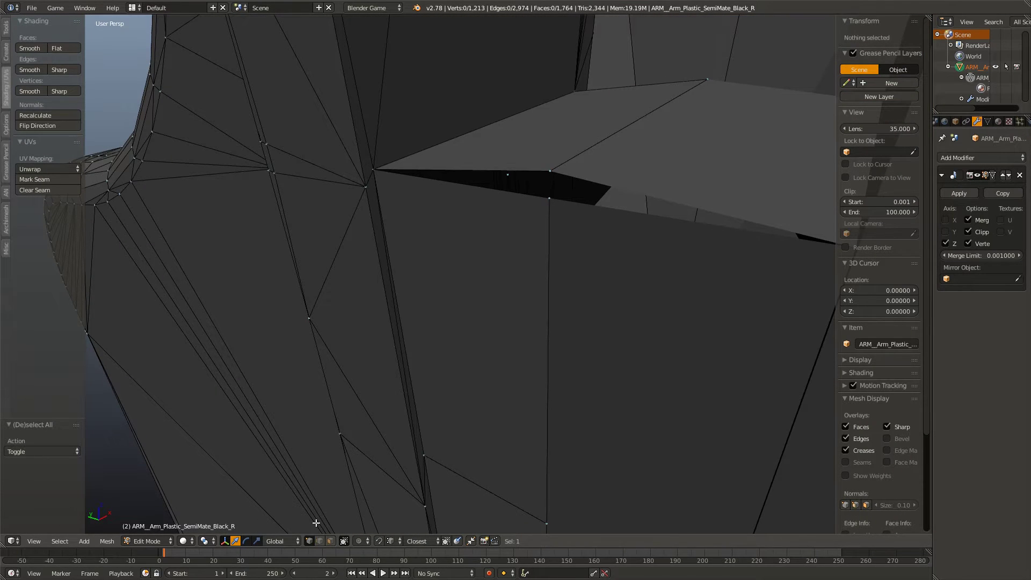
left_click(548, 199)
left_click(550, 172, "shift")
key("w")
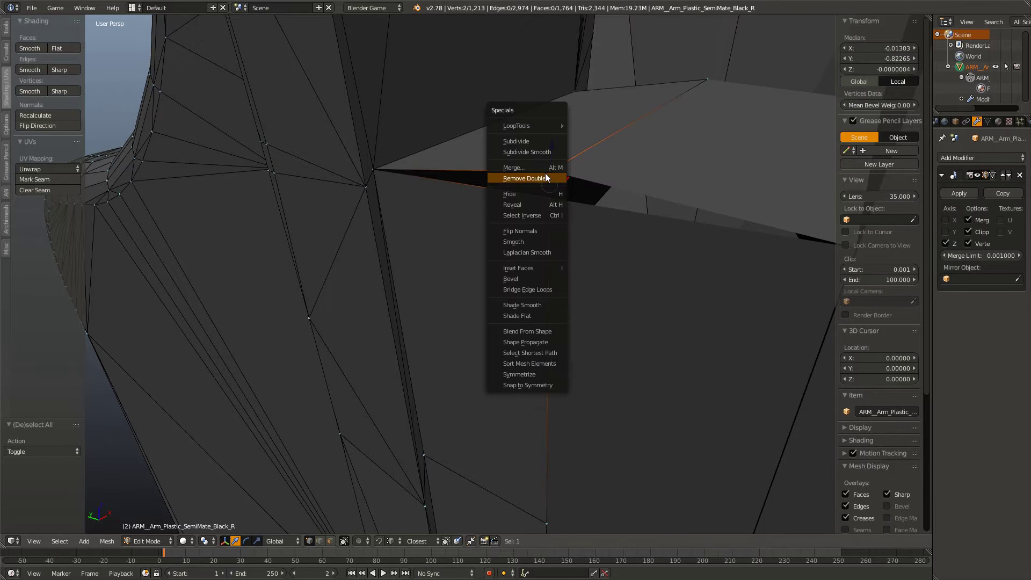
left_click(546, 173)
- Merge the two selected centre-line vertices into one to close the gap, and clear the selection
key("w")
left_click(559, 152)
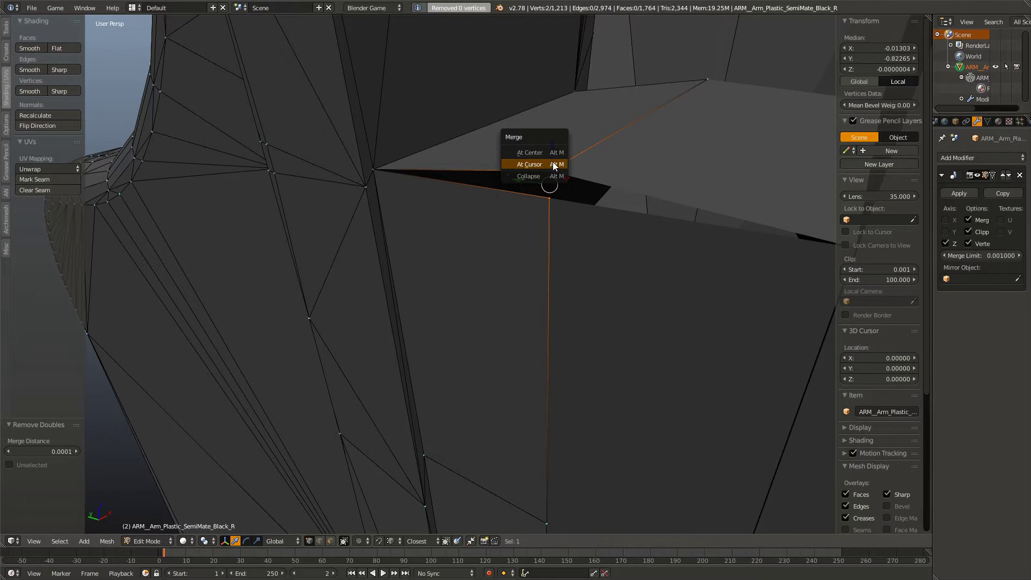
key("w")
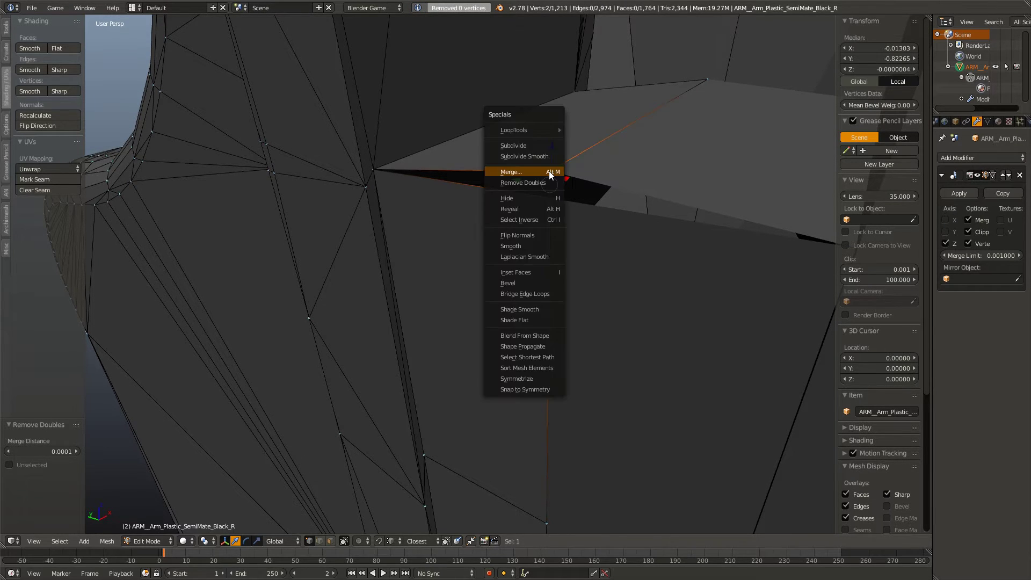
left_click(549, 171)
left_click(545, 183)
key("a")
- Check the centre-line vertex at the slot's lower end, remove doubled vertices across the entire mesh, and clear the selection
scroll(481, 401, "down", 12)
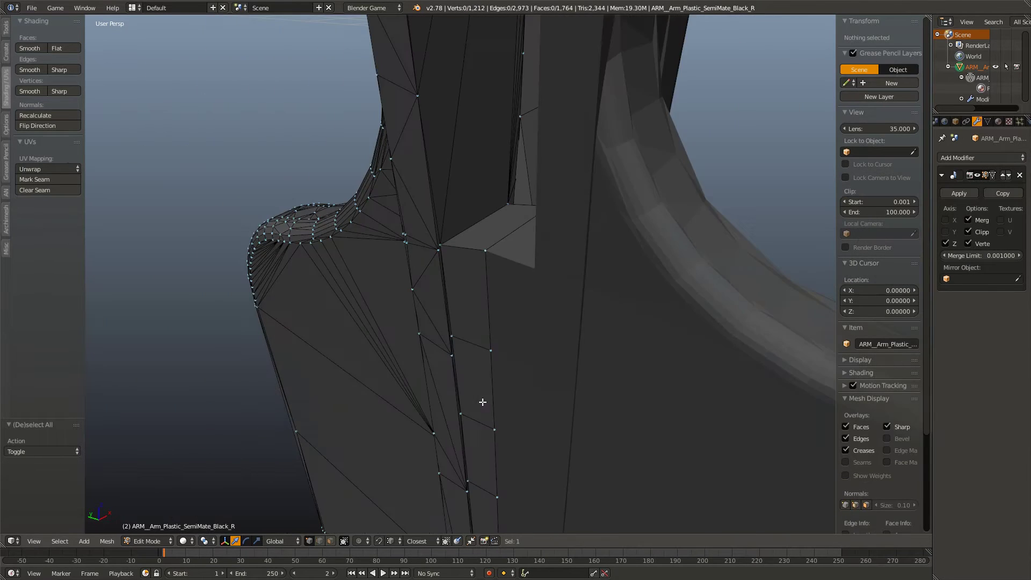
middle_click_drag(481, 400, 499, 292, "shift")
scroll(499, 292, "up", 8)
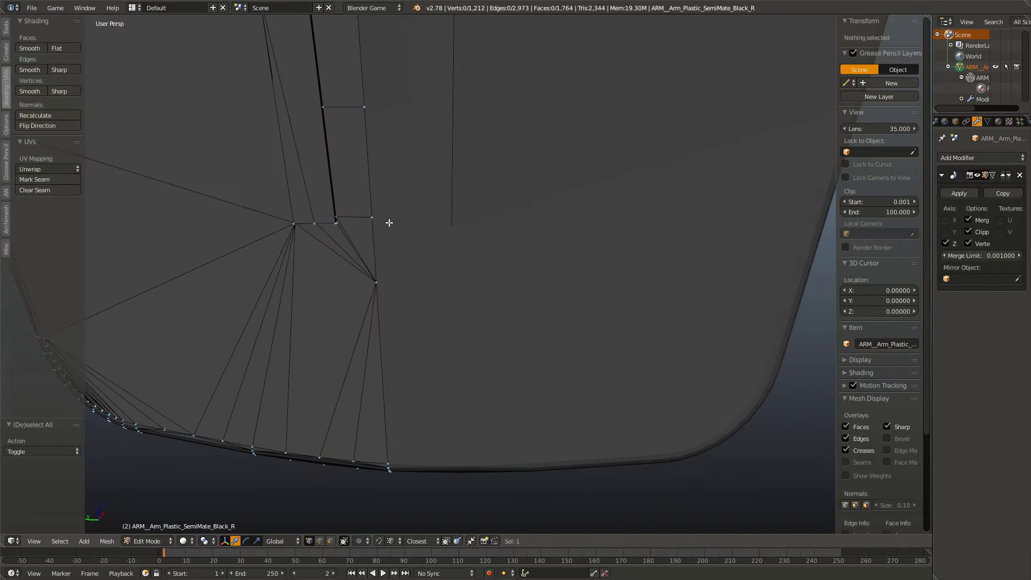
right_click(372, 226)
key("KP_Decimal")
scroll(444, 333, "down", 5)
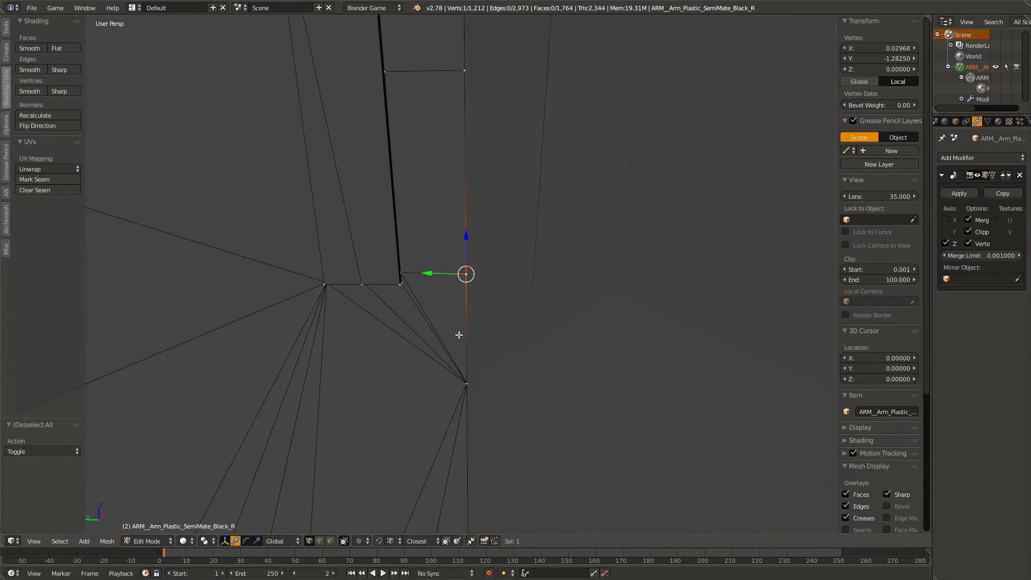
key("a")
key("w")
key("Escape")
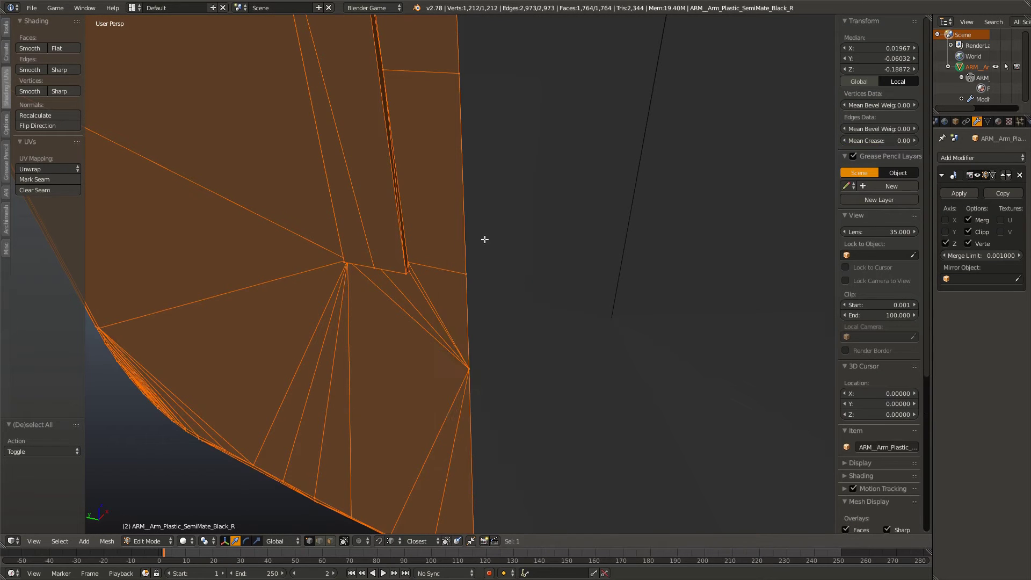
key("w")
left_click(488, 249)
key("a")
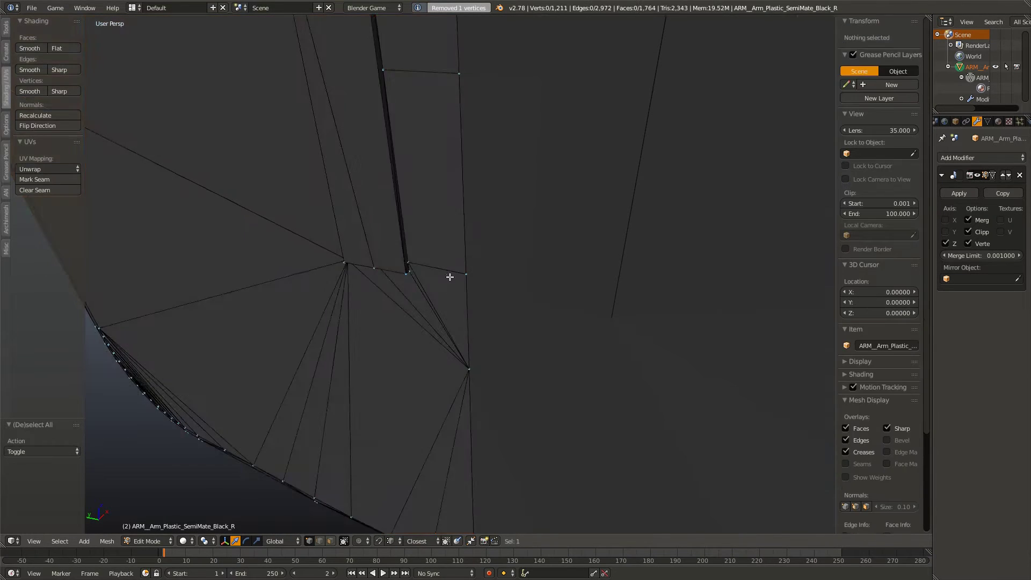
- Switch to face selection and delete the two triangular faces above and below the diamond-shaped hole on the mirror plane
scroll(451, 290, "down", 4)
middle_click_drag(450, 305, 510, 271)
scroll(486, 391, "up", 5)
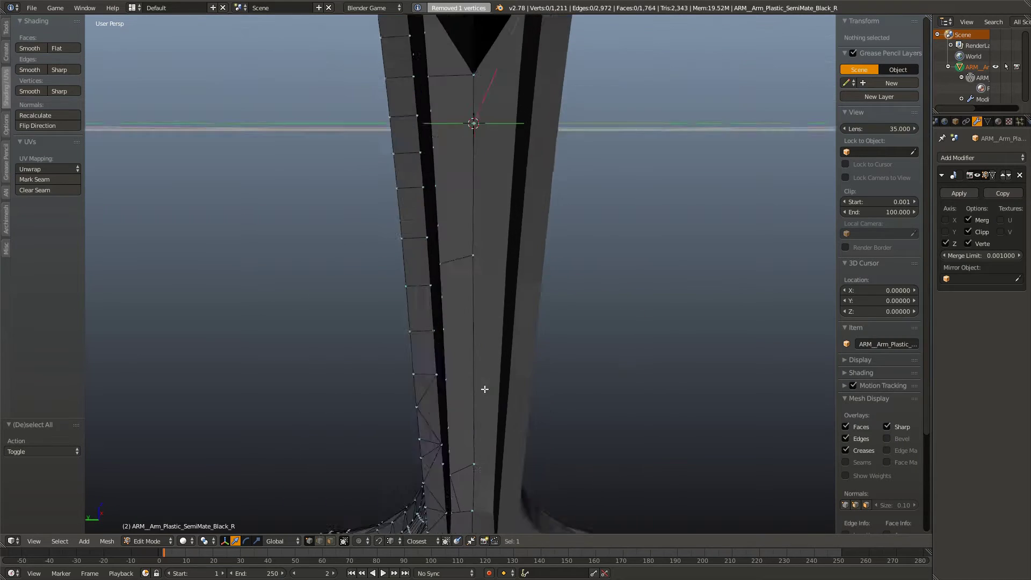
middle_click_drag(482, 228, 482, 294)
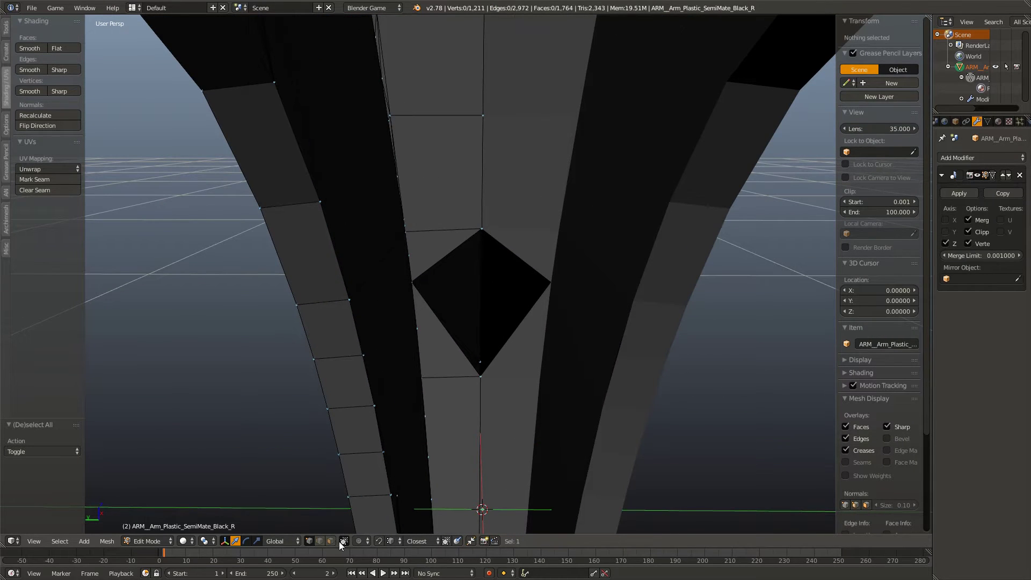
right_click(434, 346)
right_click(434, 245, "shift")
key("x")
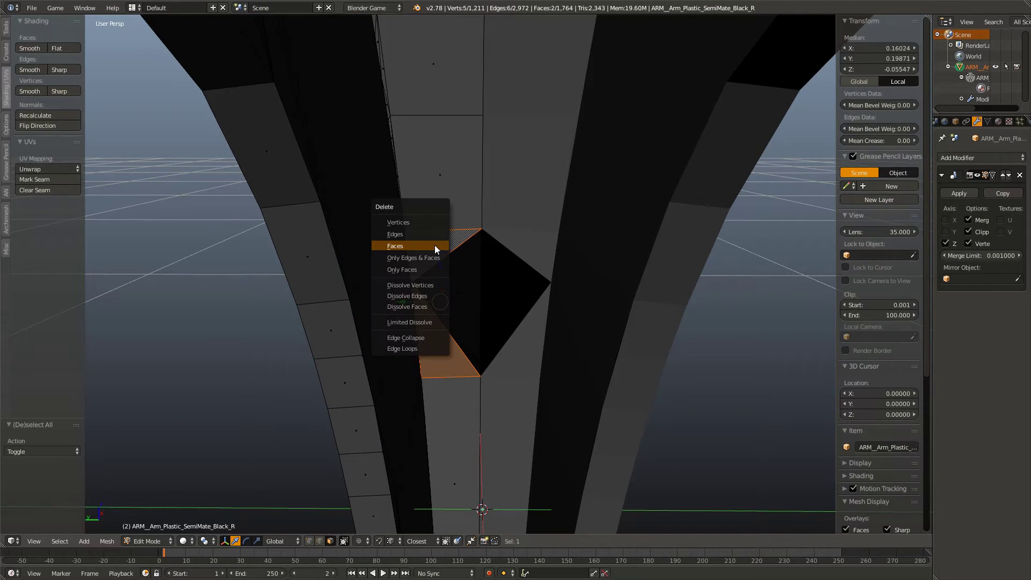
left_click(434, 244)
- Extrude the hole's two side edges along Y to the mirror plane to close it, and clear the selection
middle_click_drag(428, 321, 333, 504)
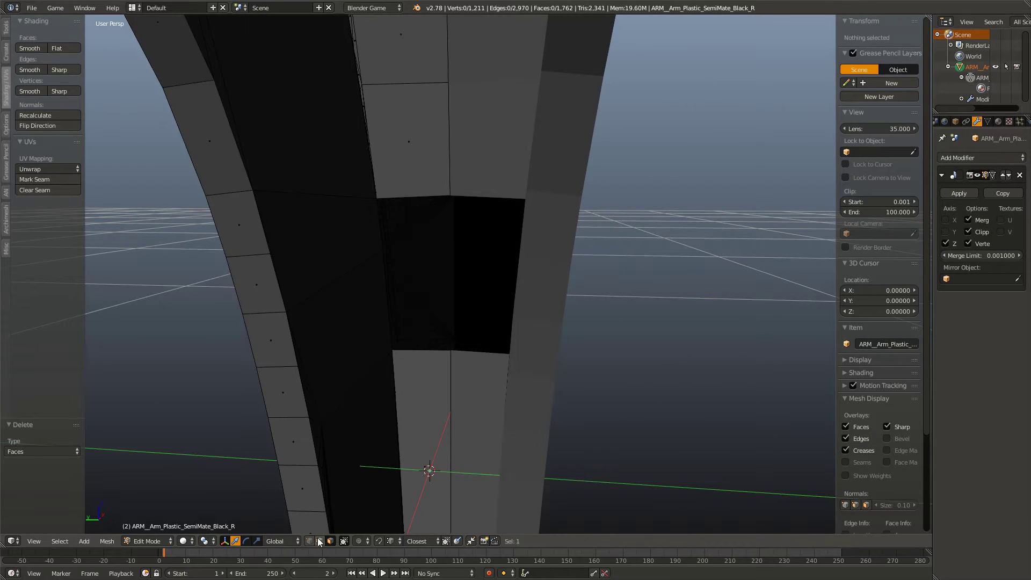
right_click(396, 337)
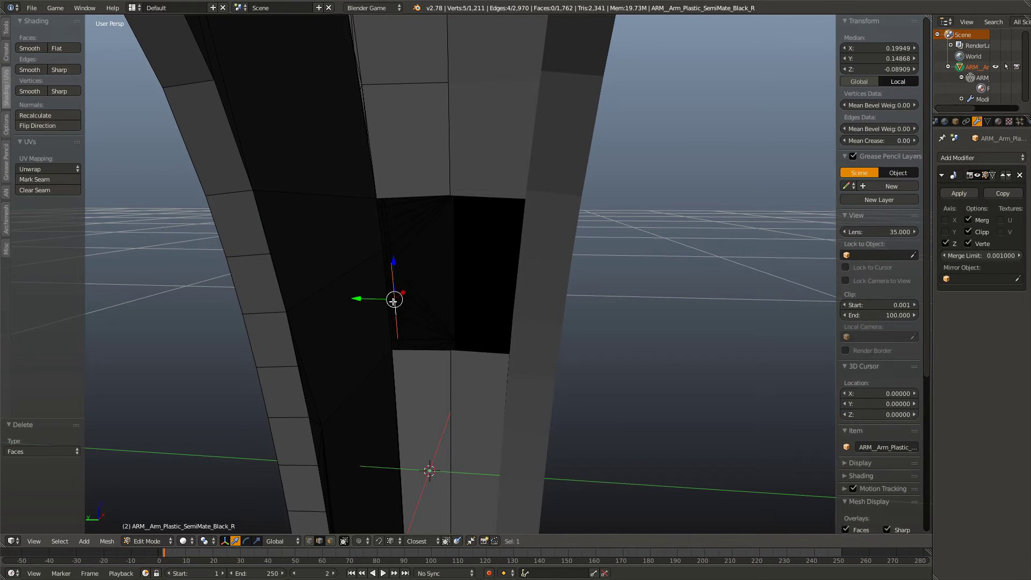
right_click(378, 228, "shift")
key("e")
key("y")
left_click(509, 302)
key("a")
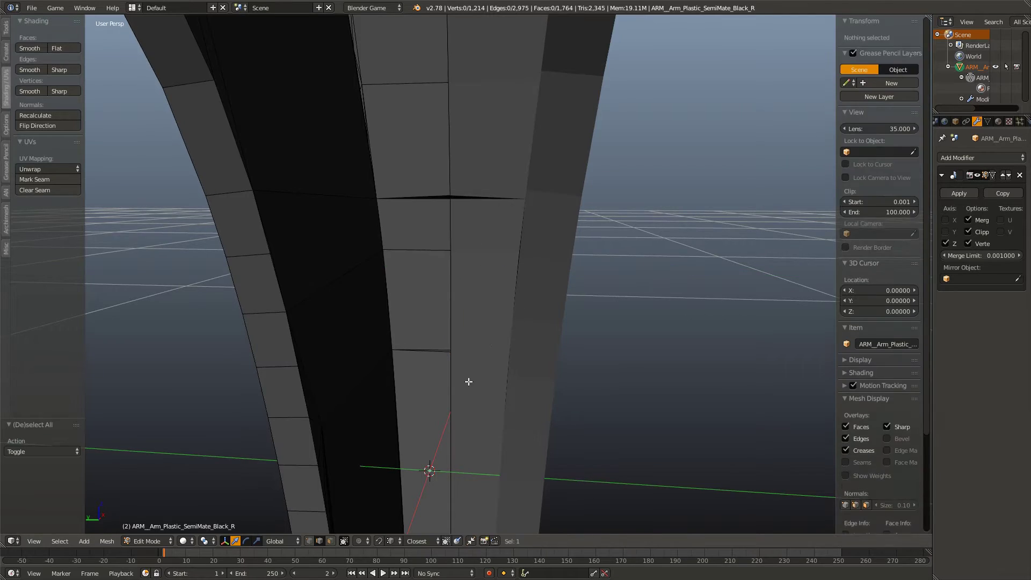
- Merge the two separated centre-line vertices at the lower end of the filled hole, using At Last
middle_click_drag(468, 381, 329, 529)
right_click(438, 418)
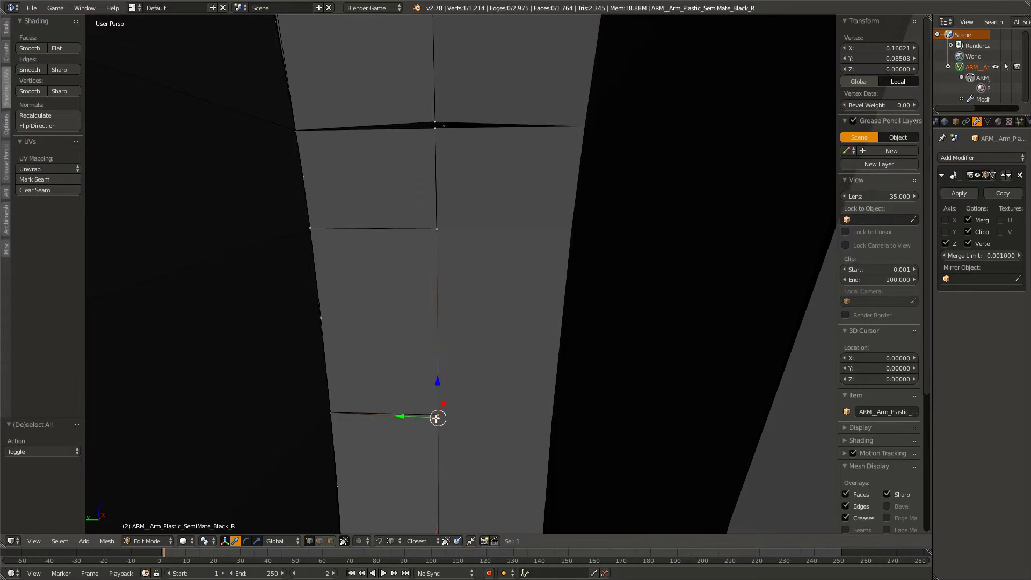
key("a")
right_click(439, 419)
key("a")
right_click(440, 419)
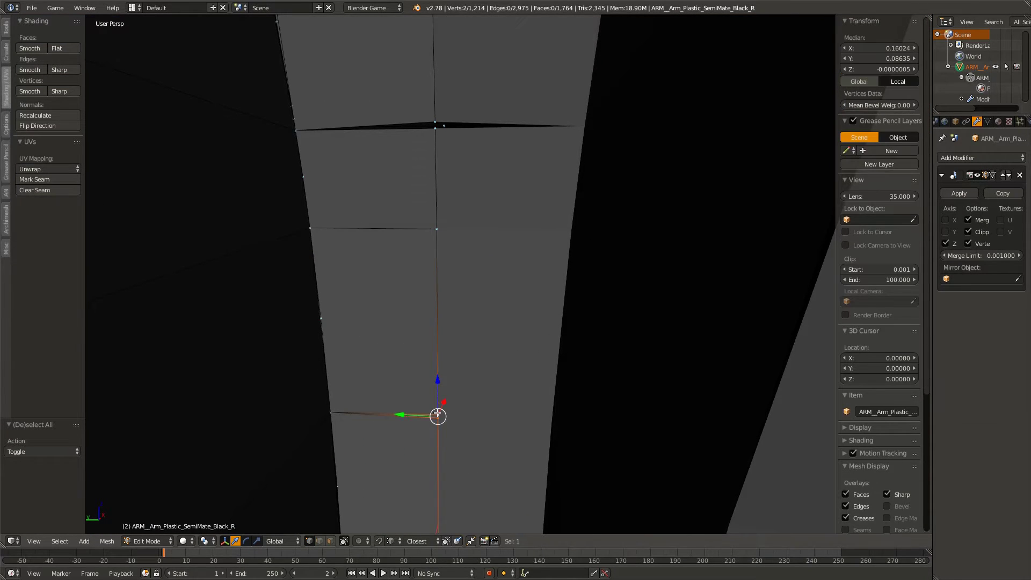
key("w")
left_click(429, 353)
left_click(429, 352)
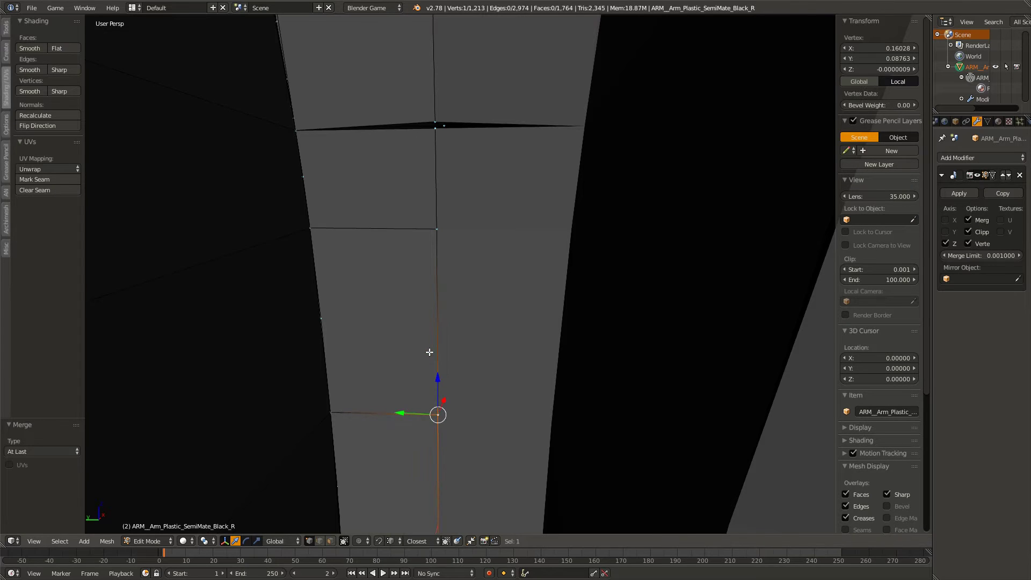
- Merge the two separated centre-line vertices at the upper end of the filled hole, and clear the selection
right_click(436, 130)
right_click(434, 121, "shift")
key("w")
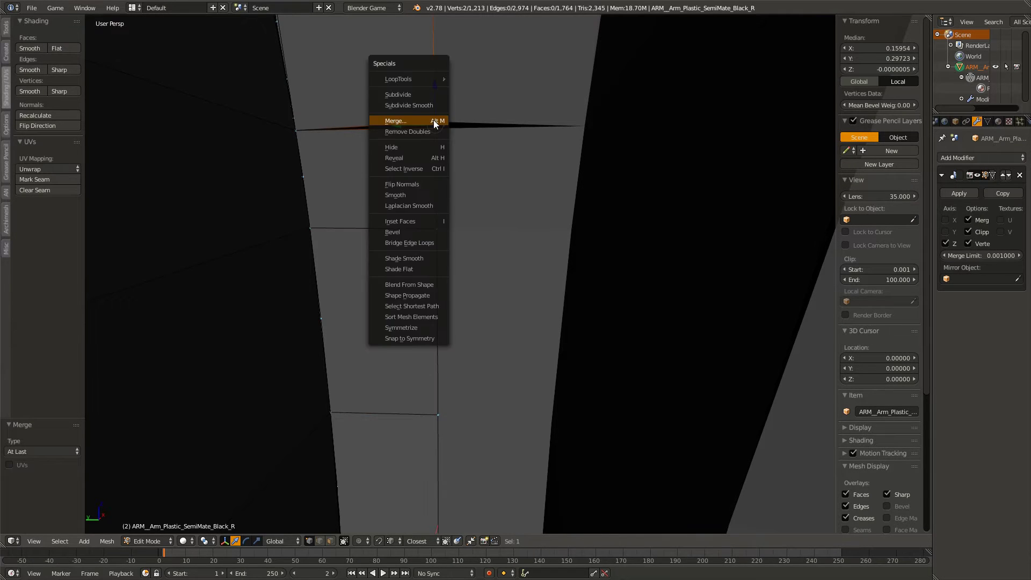
left_click(433, 120)
left_click(433, 120)
left_click(433, 121)
key("a")
- Fill the large triangular hole in the arm's rounded upper end with a face between its two boundary edges, and clear the selection
scroll(434, 129, "down", 8)
middle_click_drag(437, 172, 475, 430, "shift")
scroll(474, 398, "up", 4)
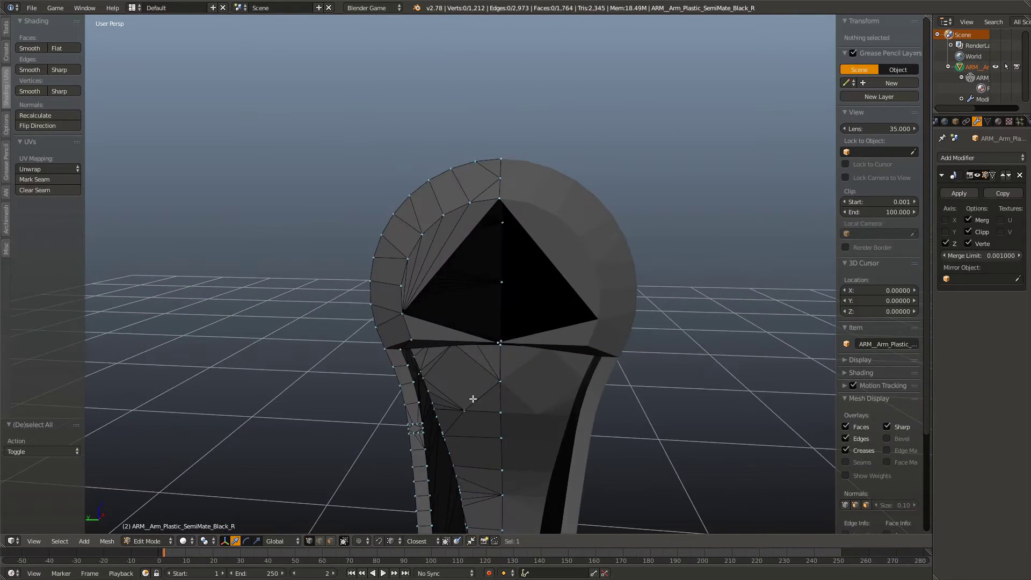
scroll(479, 361, "up", 2)
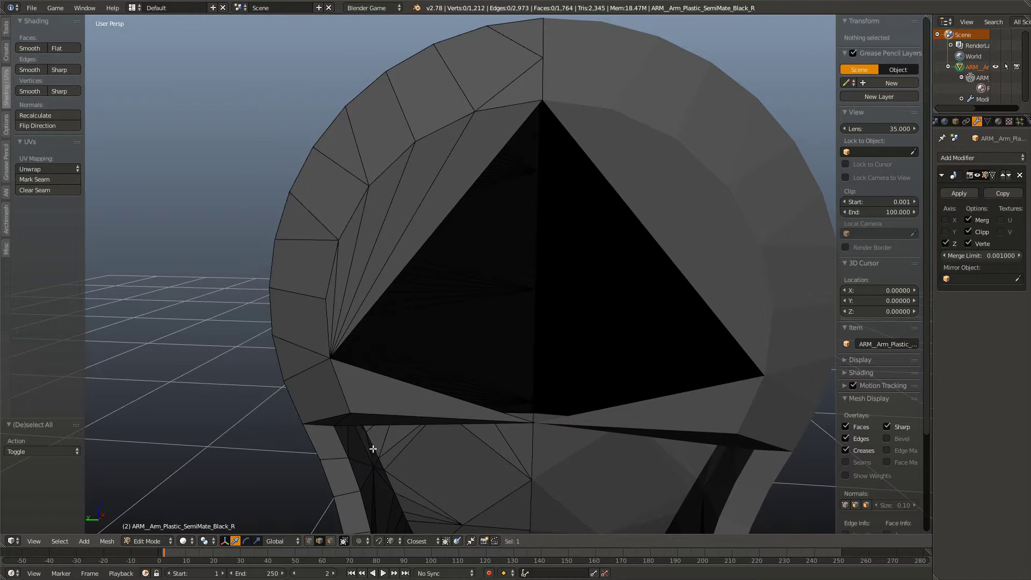
right_click(400, 379)
right_click(411, 256, "shift")
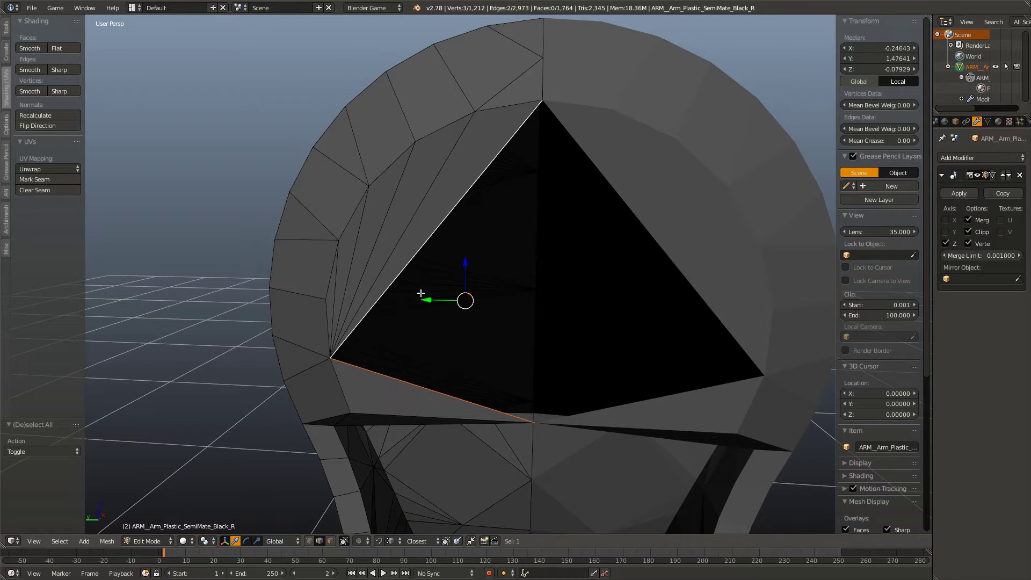
key("f")
key("a")
- Examine the triangle fans running along the centre line on the arm's opposite side
scroll(386, 322, "down", 6)
middle_click_drag(356, 356, 453, 286)
scroll(456, 333, "up", 4)
middle_click_drag(458, 375, 575, 349)
scroll(537, 346, "down", 2)
middle_click_drag(424, 351, 491, 111, "shift")
scroll(492, 329, "up", 4)
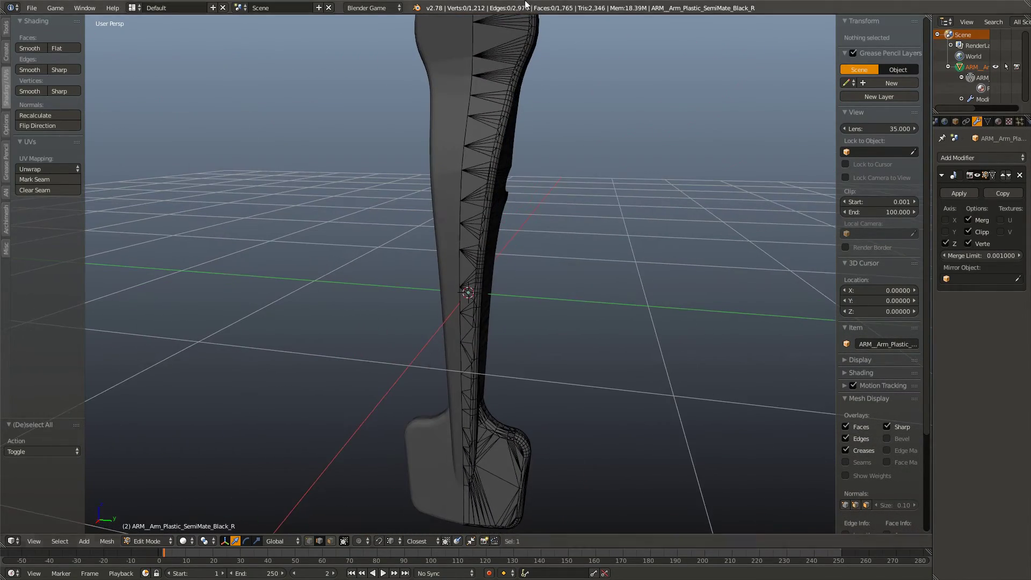
scroll(485, 142, "up", 4)
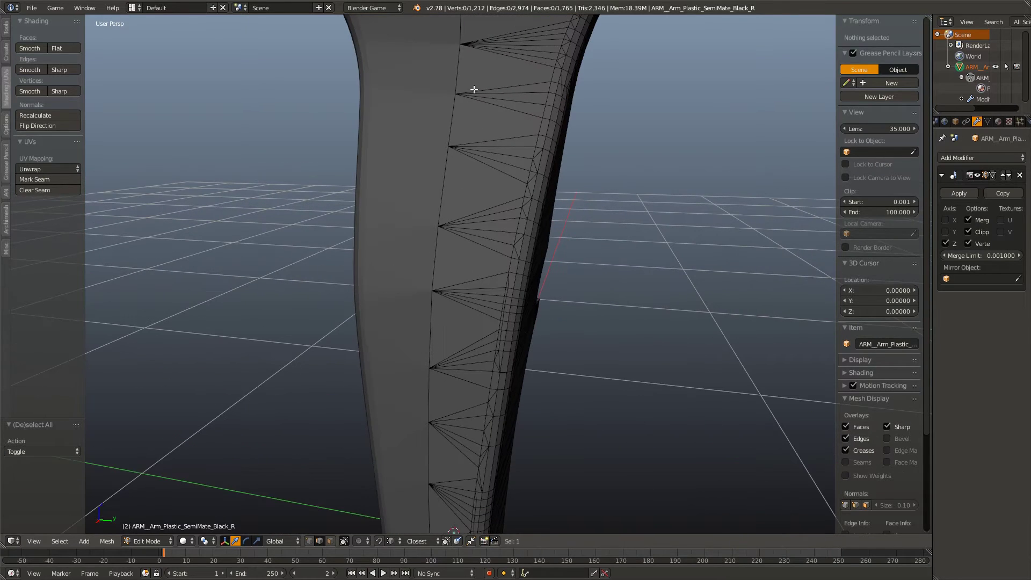
middle_click_drag(465, 488, 452, 304)
middle_click_drag(451, 134, 460, 308, "shift")
scroll(466, 274, "up", 3)
mouse_move(397, 340)
middle_mouse_down()
mouse_move(419, 318)
mouse_move(392, 333)
middle_mouse_up()
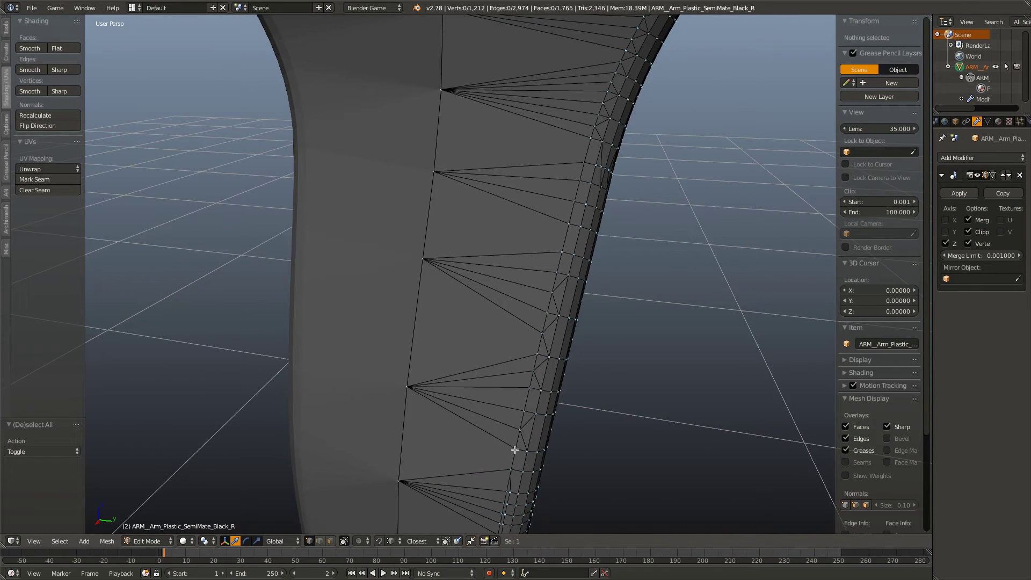
- Inspect the centre-line fans by selecting their vertices and one wide face between them, clearing the selection each time
right_click(514, 449)
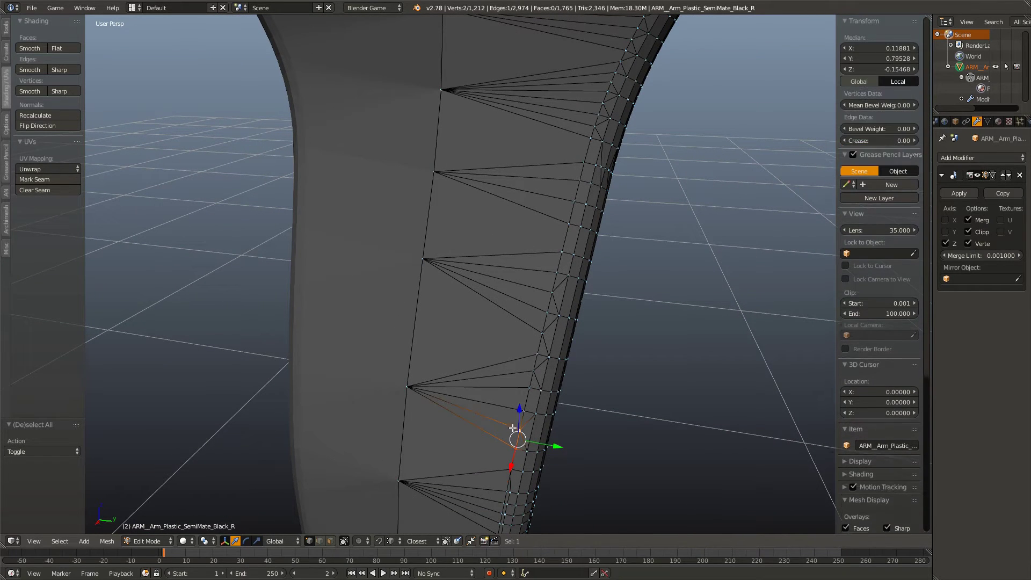
right_click(537, 353, "shift")
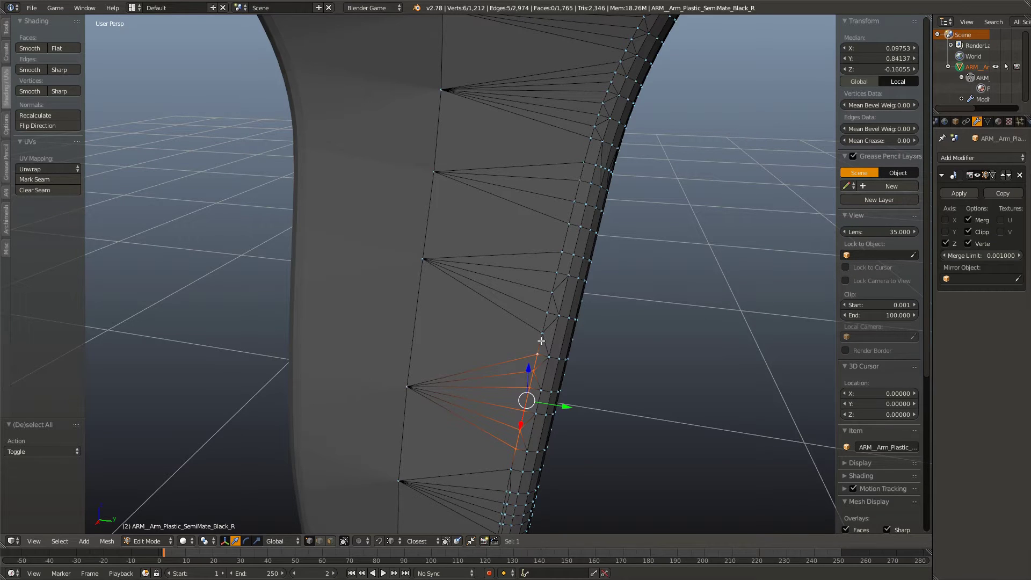
key("a")
right_click(542, 334)
right_click(546, 312, "shift")
right_click(548, 290, "shift")
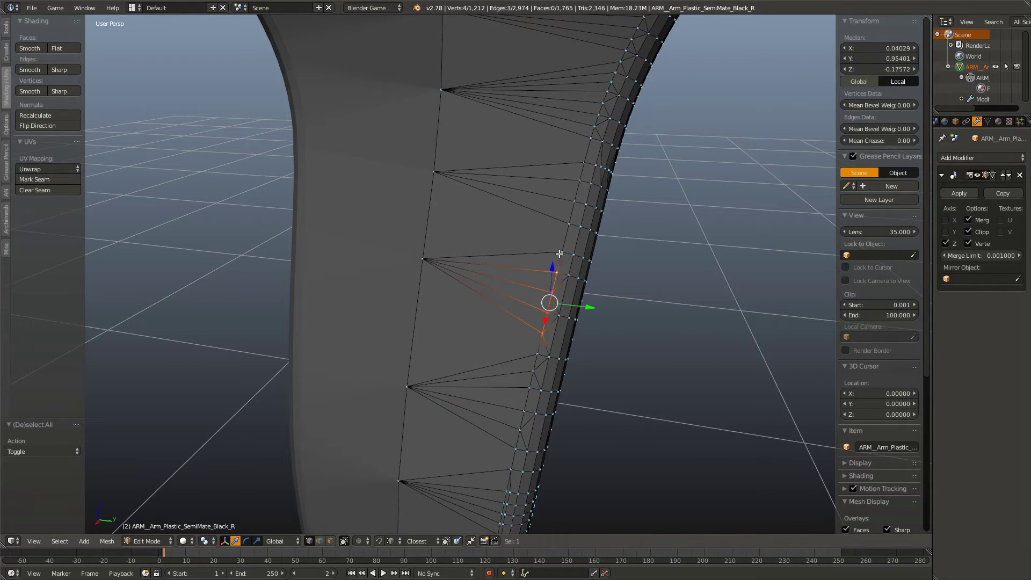
right_click(424, 259, "shift")
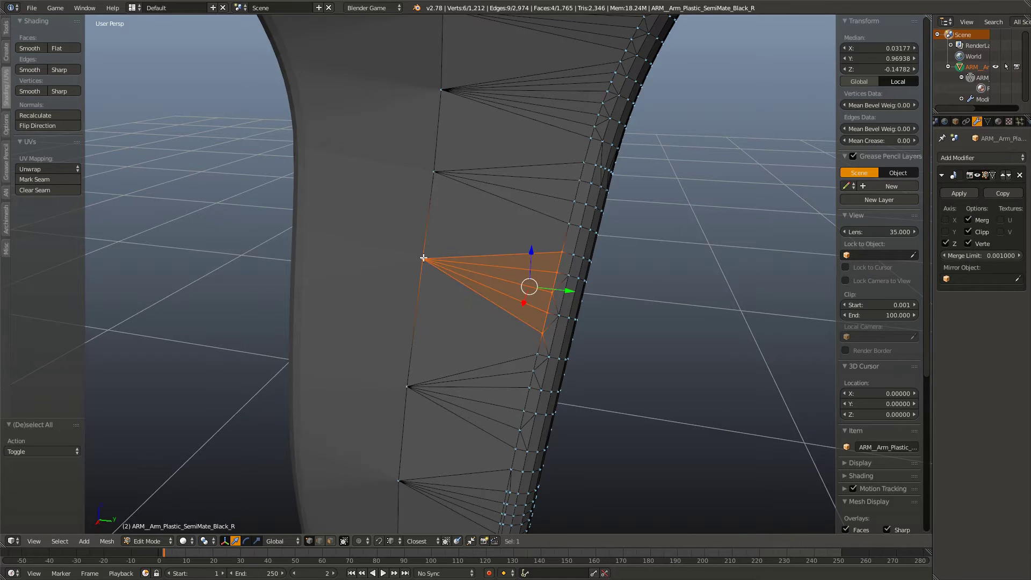
key("a")
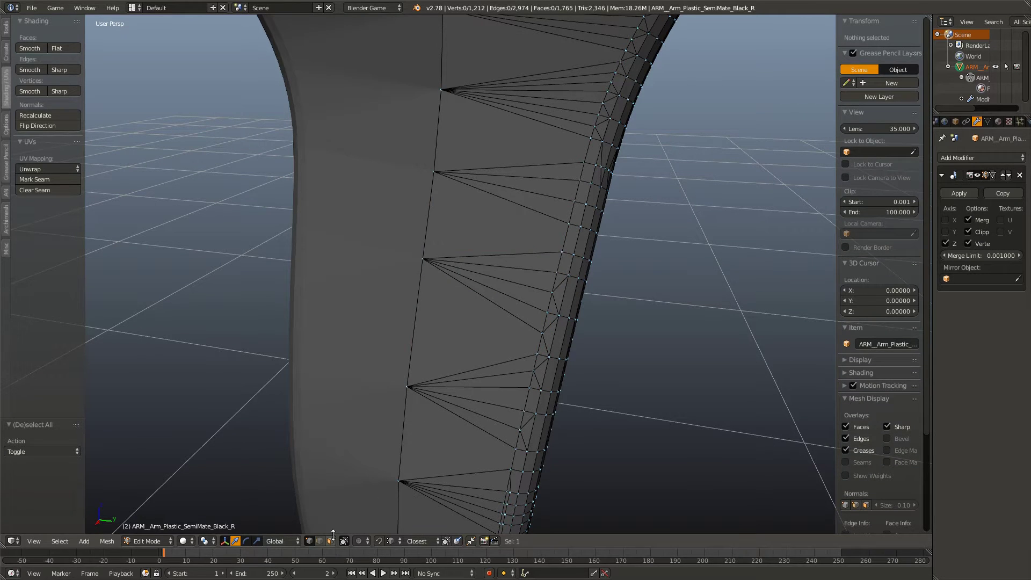
right_click(466, 311)
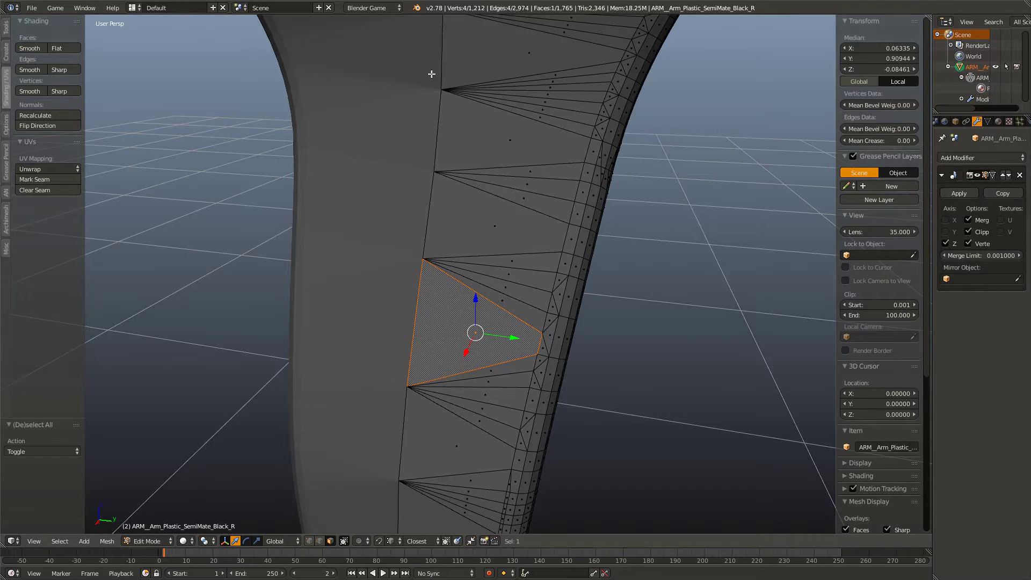
key("a")
- Brush-select the strip of faces beside the centre line at the shaft's base, where it meets the wide lower end
scroll(474, 389, "down", 8)
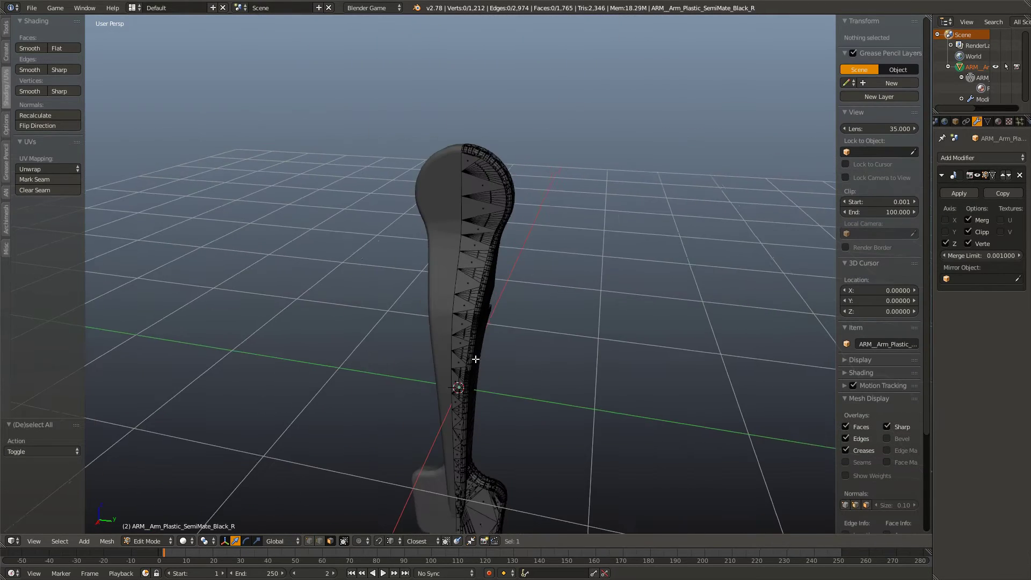
middle_click_drag(476, 356, 504, 292, "shift")
scroll(505, 301, "up", 5)
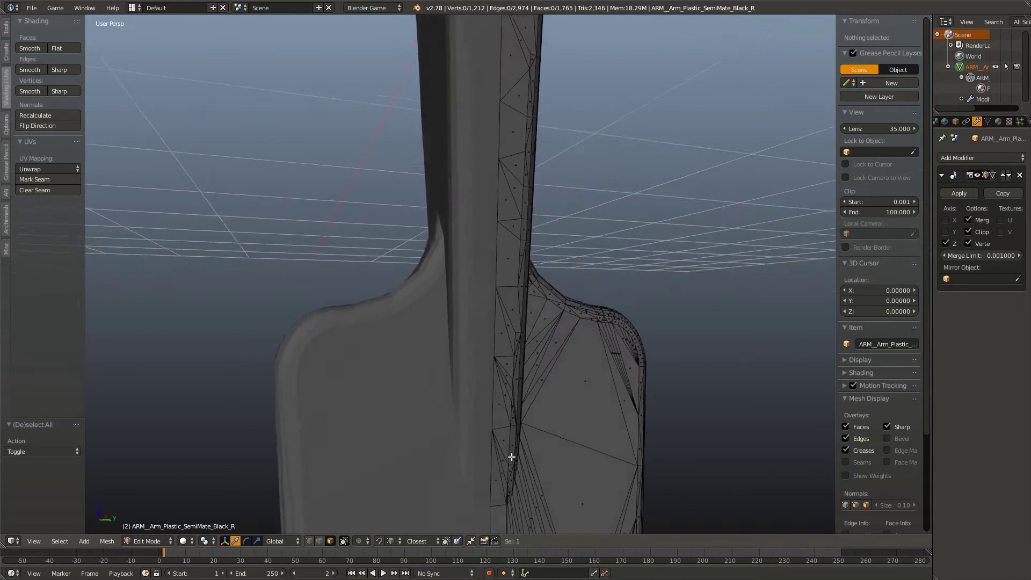
middle_click_drag(510, 456, 483, 467)
scroll(486, 458, "up", 3)
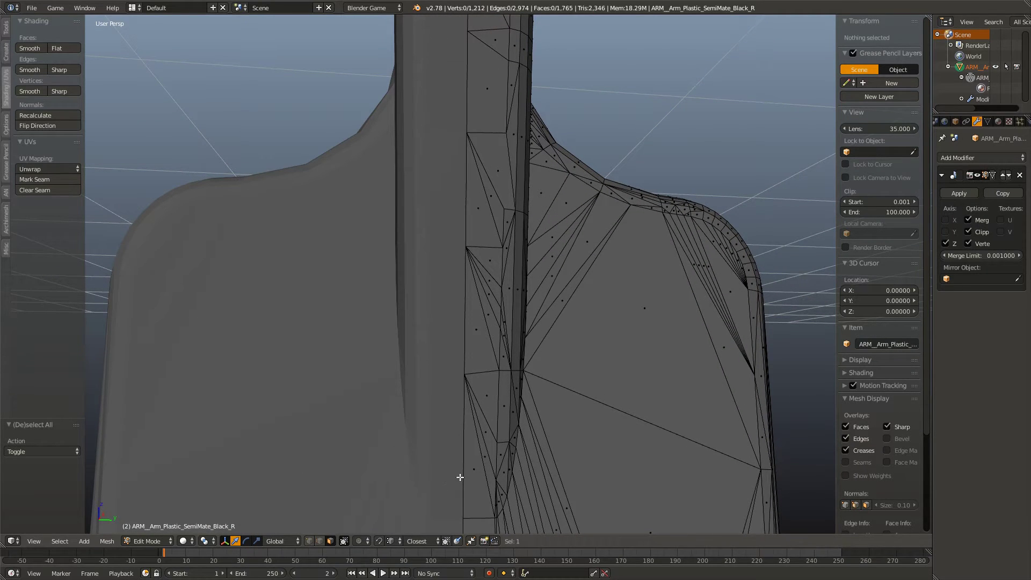
key("c")
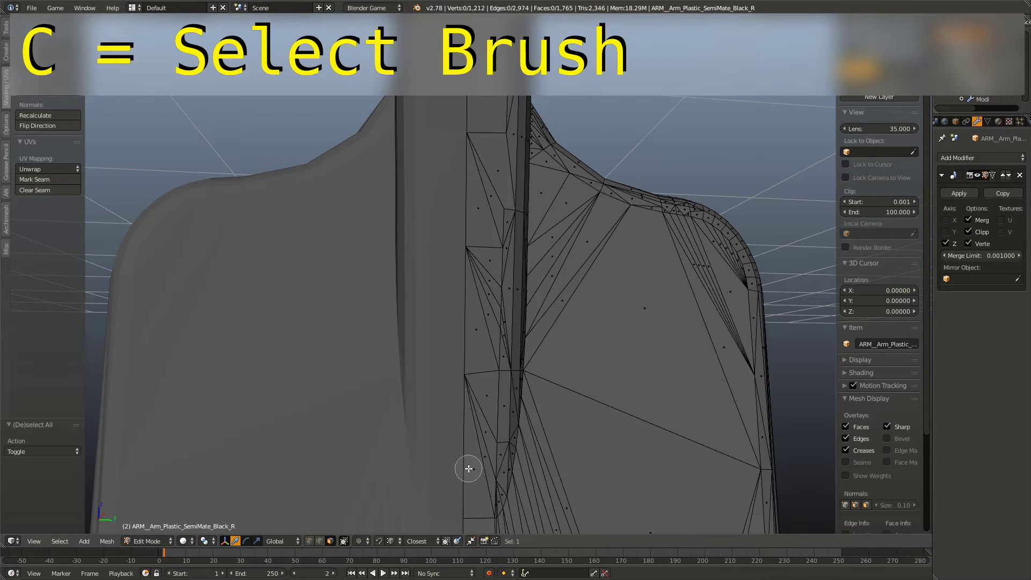
mouse_move(470, 471)
left_mouse_down()
mouse_move(472, 483)
mouse_move(478, 286)
left_mouse_up()
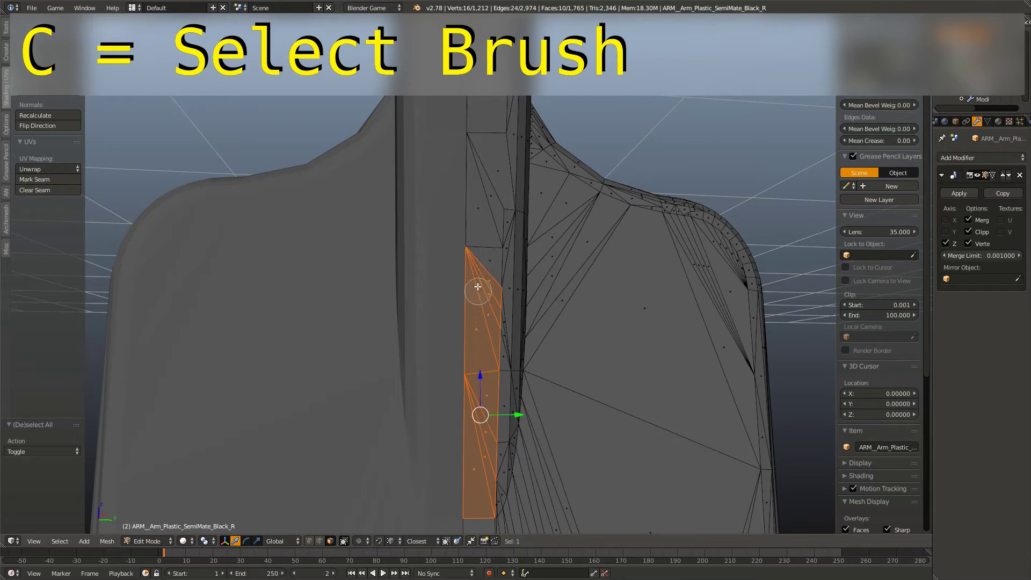
left_click_drag(473, 209, 478, 41)
right_click(479, 41)
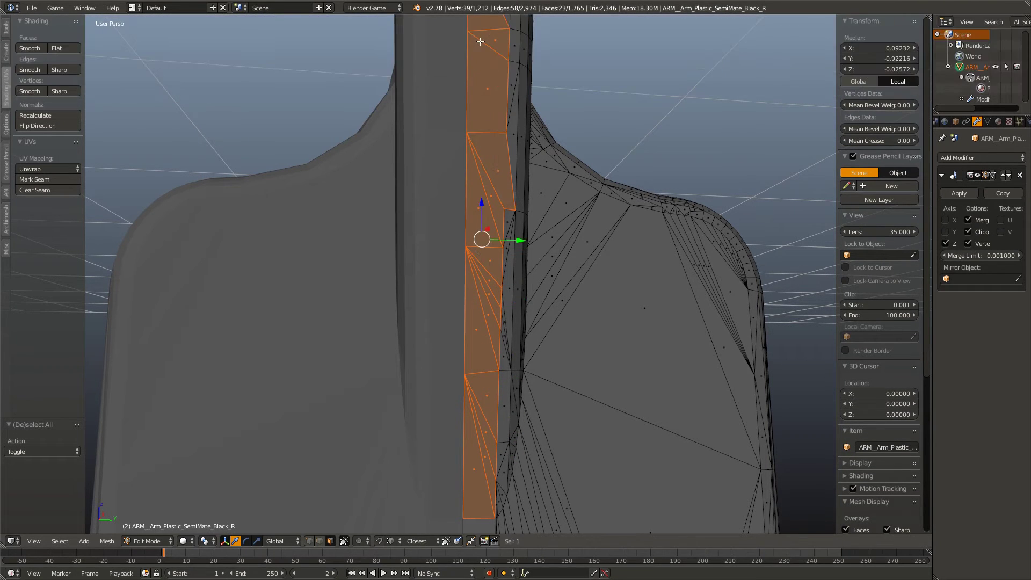
- Extend the brush selection of centre-strip faces up the lower and middle part of the shaft
middle_click_drag(478, 42, 463, 400, "shift")
key("c")
left_click_drag(458, 438, 456, 377)
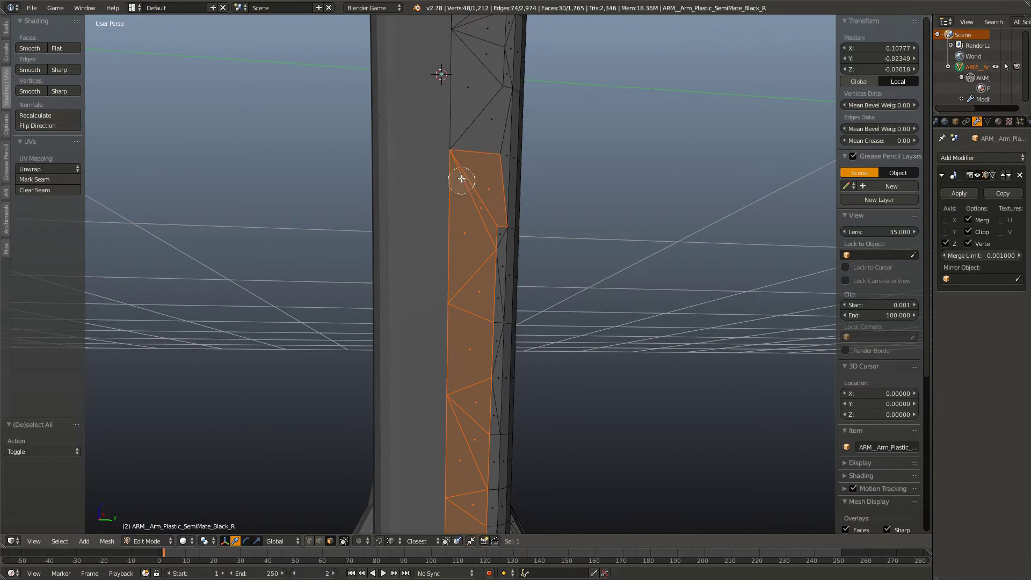
middle_click_drag(469, 45, 452, 392, "shift")
key("c")
left_click_drag(452, 391, 453, 115)
- Add the remaining centre-strip faces up the shaft to the brush selection, stopping inside the rounded upper end
mouse_move(453, 110)
middle_mouse_down("shift")
mouse_move(442, 285)
mouse_move(448, 411)
middle_mouse_up("shift")
key("c")
left_click_drag(448, 411, 472, 80)
right_click(472, 81)
middle_click_drag(472, 81, 476, 249, "shift")
key("c")
left_click_drag(477, 248, 477, 174)
right_click(477, 174)
- Check the selected centre strip along the whole arm, from the rounded upper end to the wide lower end
scroll(466, 309, "down", 3)
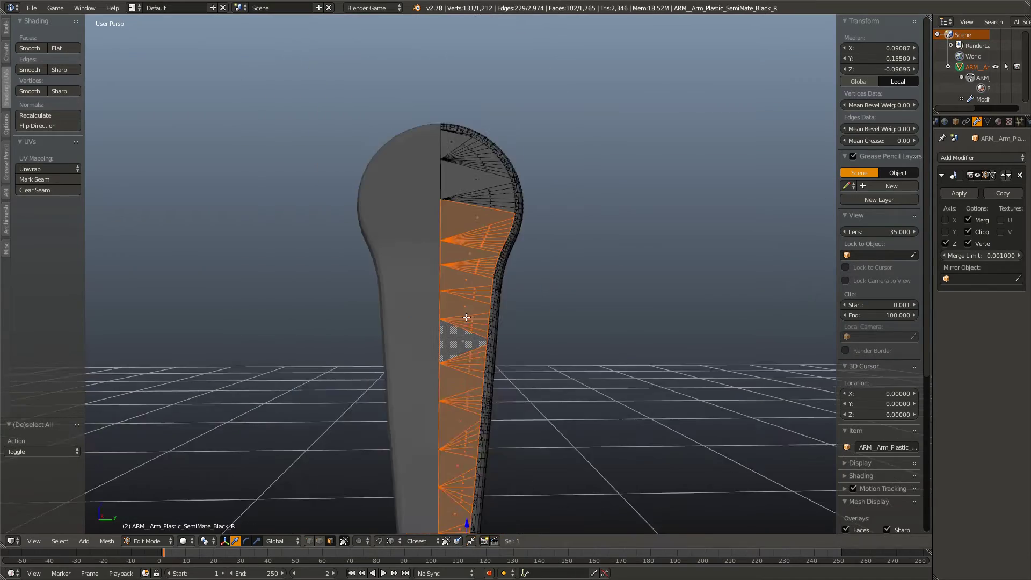
mouse_move(465, 315)
middle_mouse_down()
mouse_move(452, 453)
mouse_move(476, 218)
middle_mouse_up()
scroll(462, 398, "up", 4)
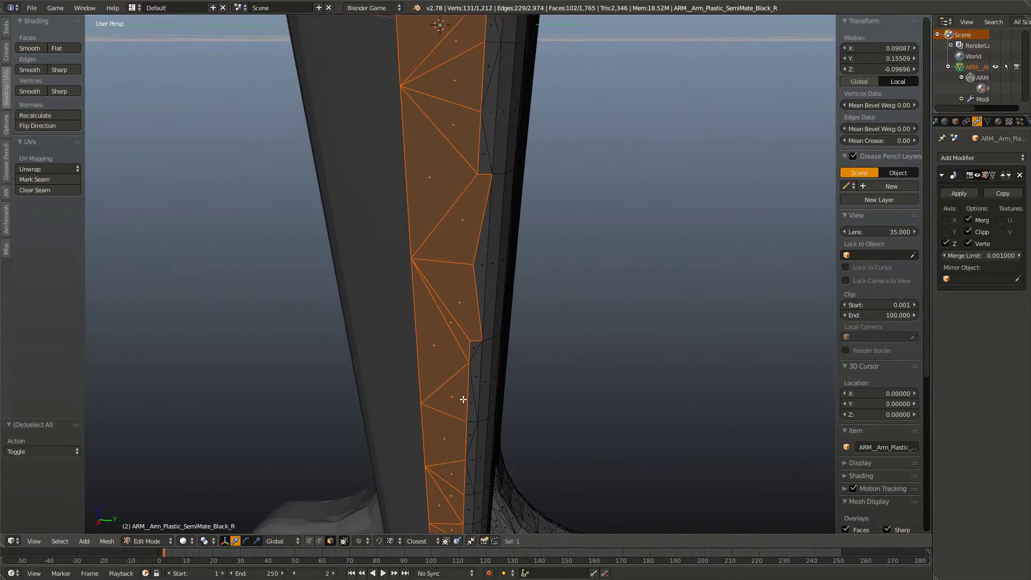
scroll(463, 398, "down", 7)
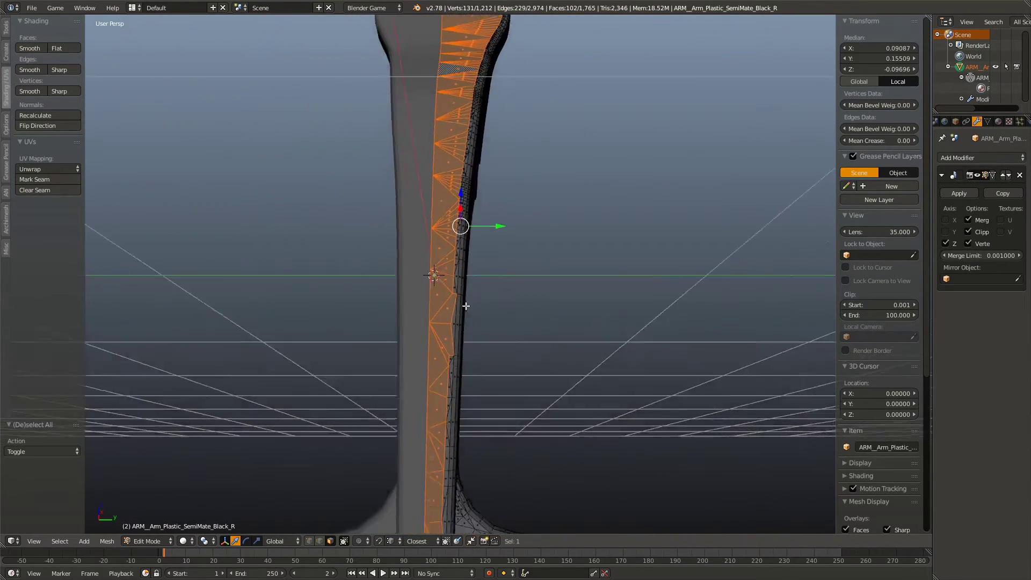
scroll(449, 317, "up", 7)
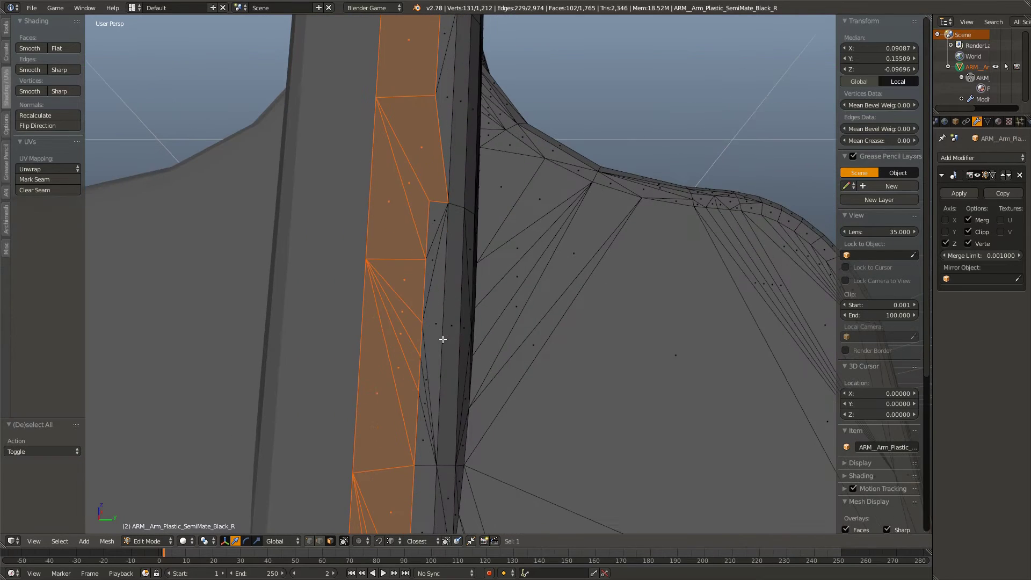
scroll(506, 188, "down", 5)
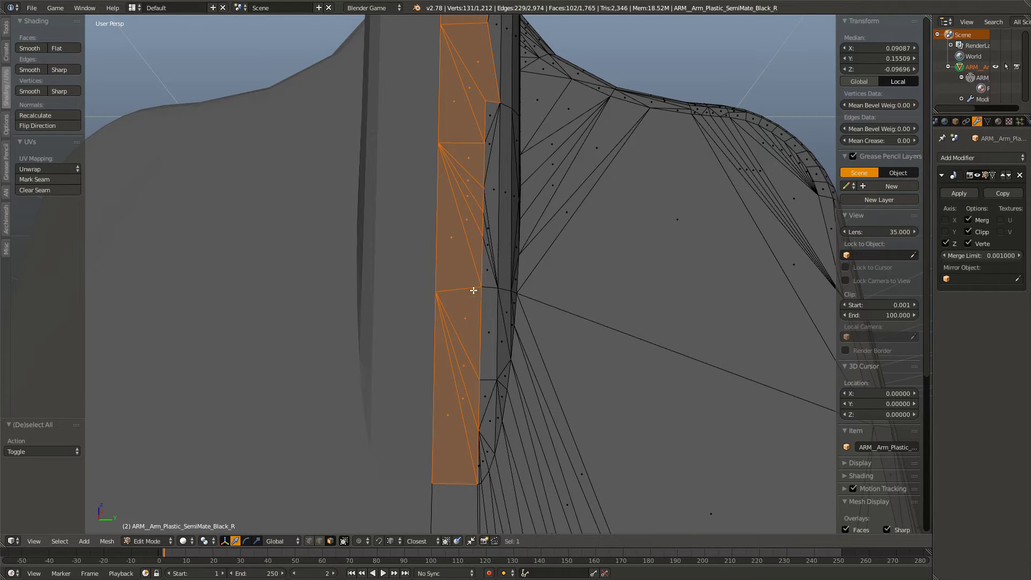
scroll(480, 188, "down", 4)
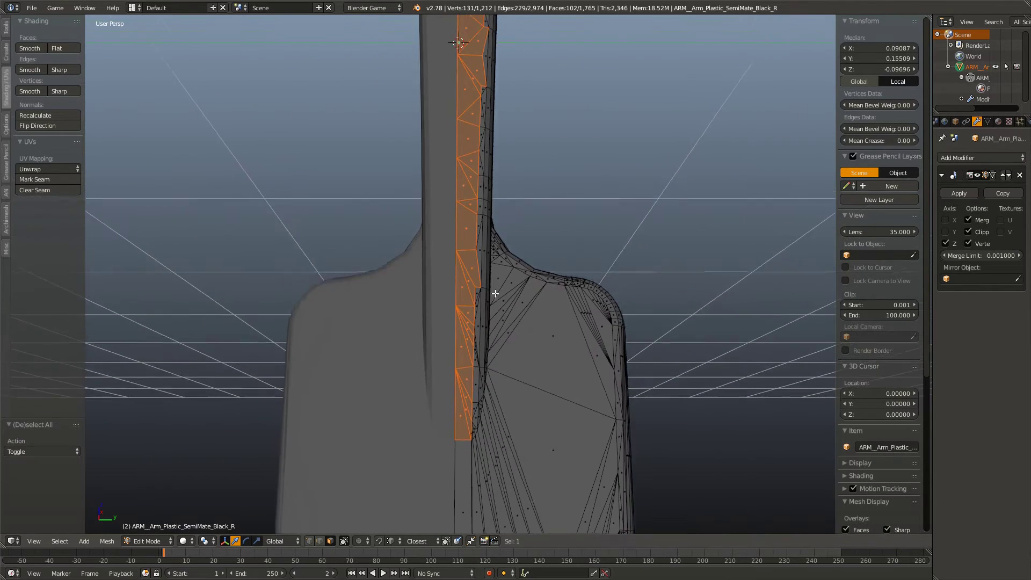
- Deselect the three centre-strip faces that reach past the strip into the shaft's rim
middle_click_drag(498, 325, 483, 440)
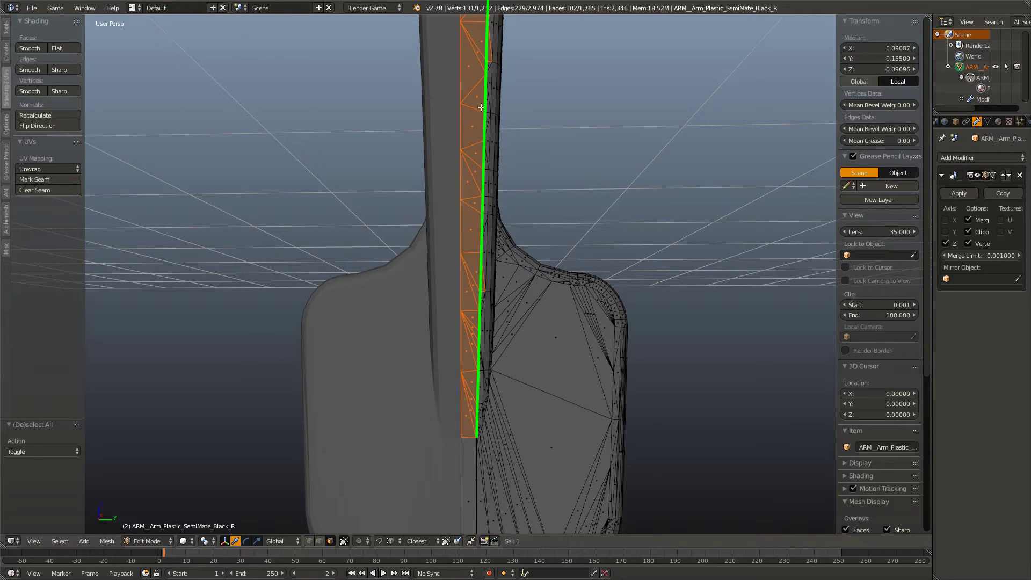
scroll(483, 302, "up", 8)
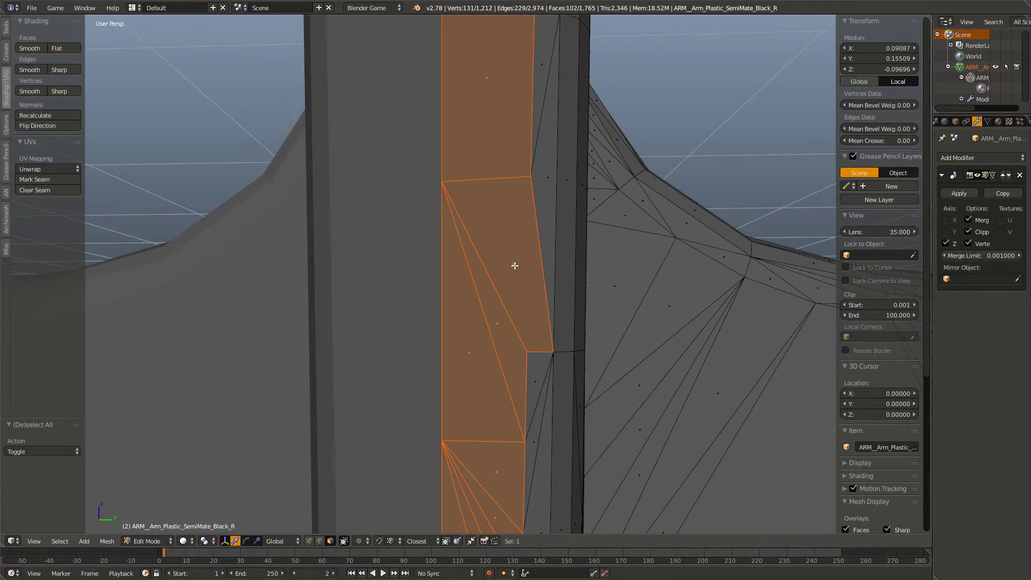
right_click(515, 257)
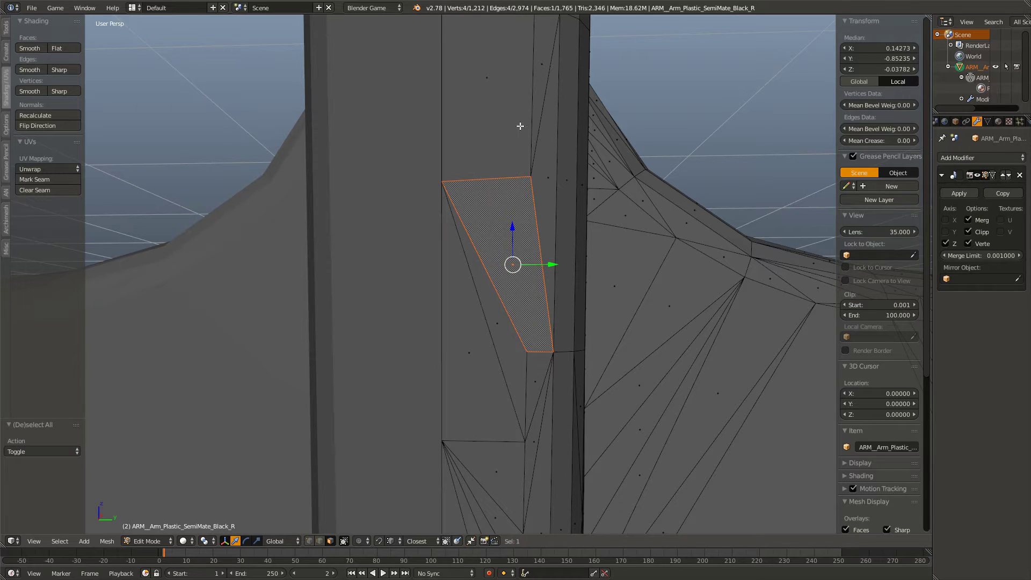
key("ctrl+z")
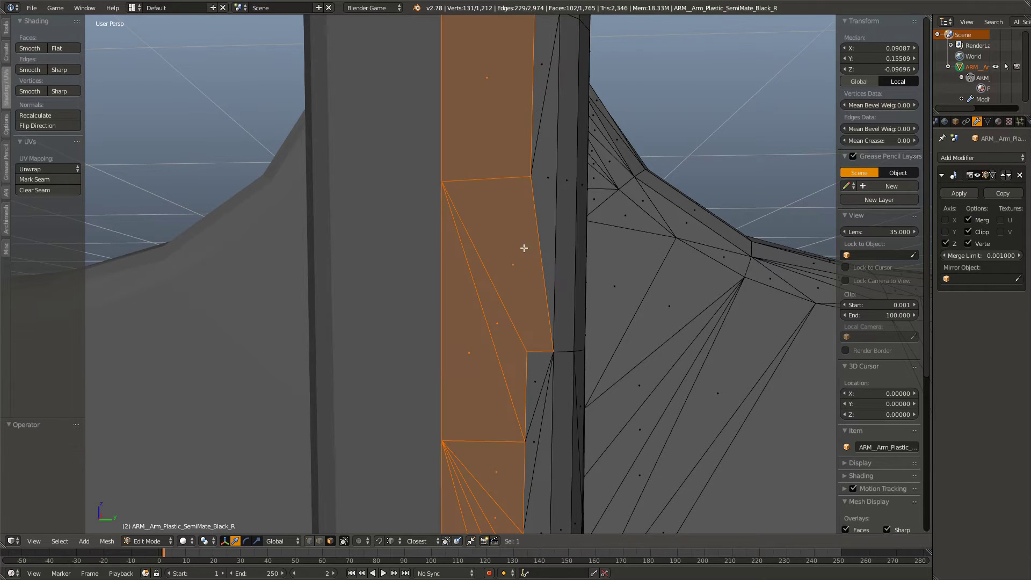
right_click(522, 247, "shift")
middle_click_drag(523, 69, 499, 325, "shift")
scroll(499, 325, "down", 3)
scroll(499, 325, "down", 1)
middle_click_drag(489, 174, 480, 333, "shift")
middle_click_drag(488, 199, 479, 307, "shift")
right_click(479, 306, "shift")
right_click(473, 249, "shift")
- Delete the selected centre-strip faces along the arm
middle_click_drag(508, 60, 510, 256, "shift")
middle_click_drag(509, 60, 508, 254, "shift")
middle_click_drag(509, 147, 490, 207, "shift")
scroll(510, 254, "down", 3)
key("x")
left_click(500, 254)
- Knife-cut the leftover face near the shaft's base, from its lower inner corner straight up to its upper rim corner
scroll(491, 166, "up", 5)
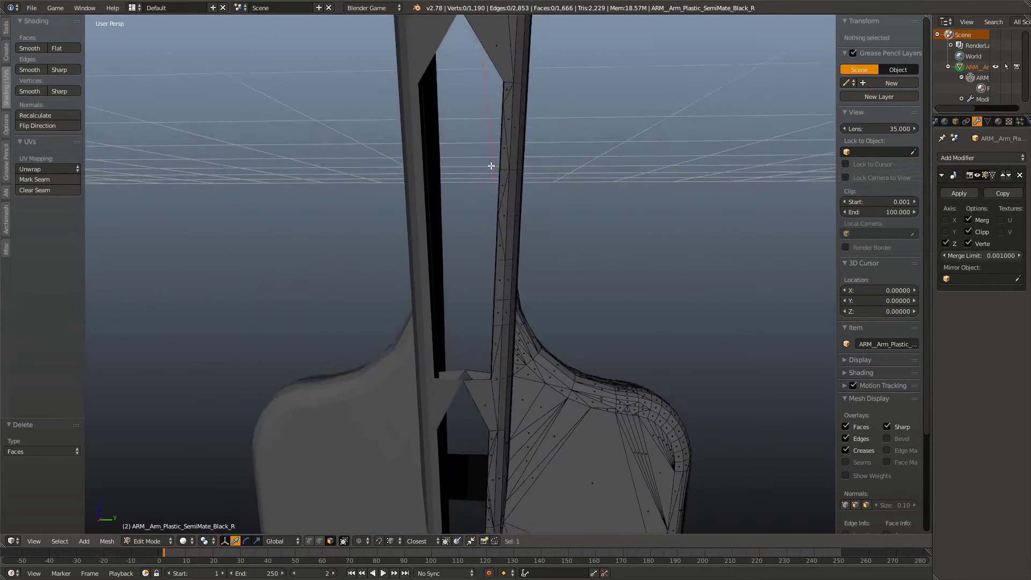
middle_click_drag(492, 166, 456, 102, "shift")
right_click(466, 359)
key("KP_Decimal")
scroll(509, 352, "down", 5)
scroll(503, 327, "up", 6)
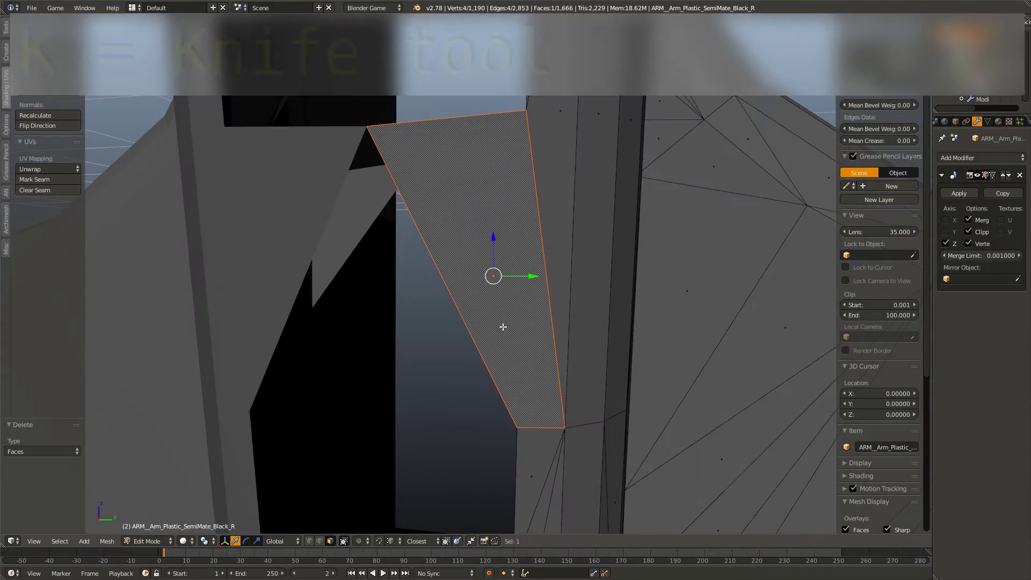
middle_click_drag(502, 327, 437, 301)
key("k")
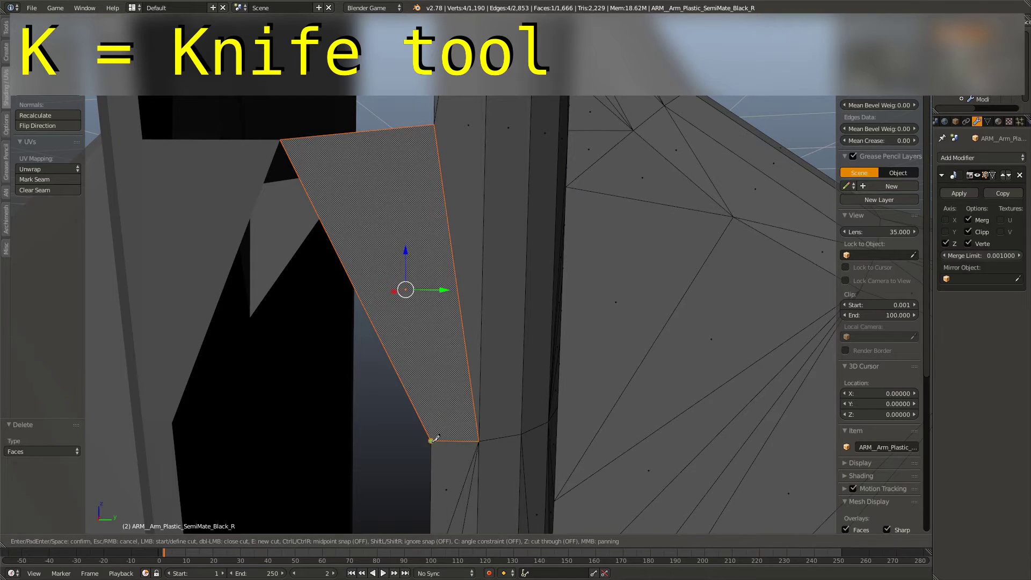
left_click(435, 126)
key("Return")
key("a")
middle_click_drag(452, 303, 451, 311)
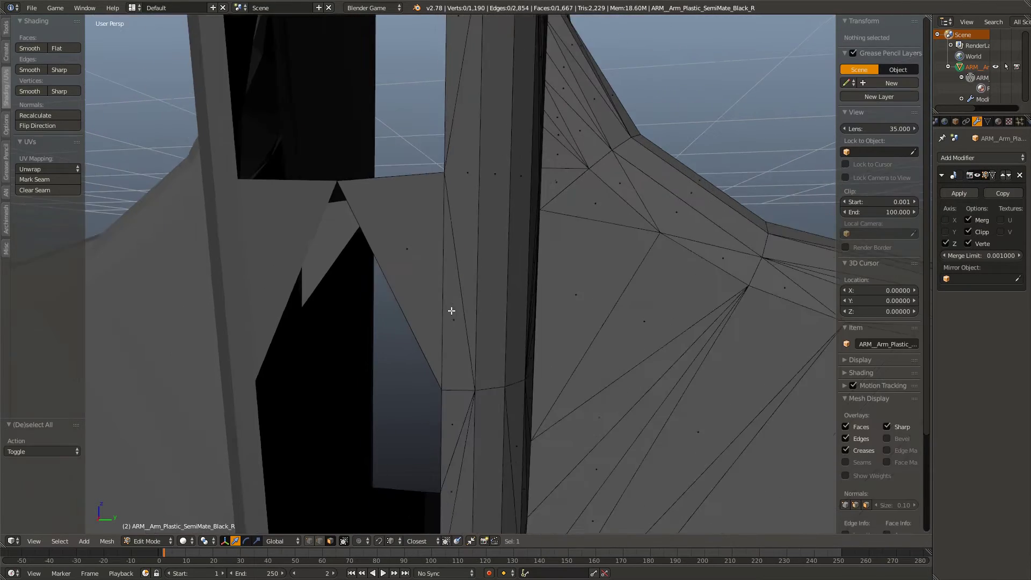
- Delete the inner part of the cut face that sticks into the opening at the shaft's base
right_click(402, 220)
key("x")
left_click(401, 217)
- Dissolve the two diagonal edges on the rim strip beside the fresh cut at the shaft's base
middle_click_drag(401, 218, 324, 518)
right_click(438, 400)
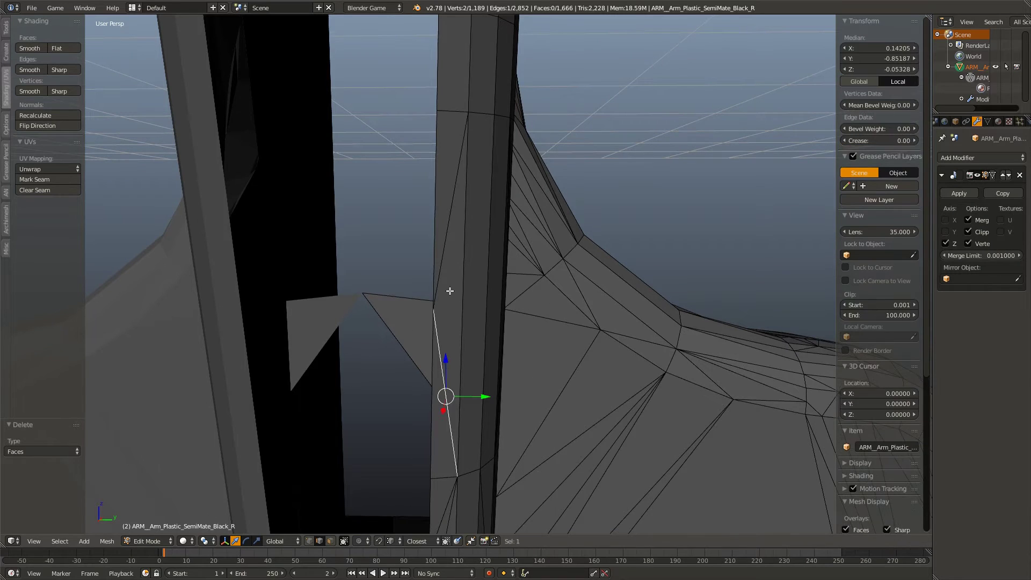
right_click(452, 259, "shift")
key("x")
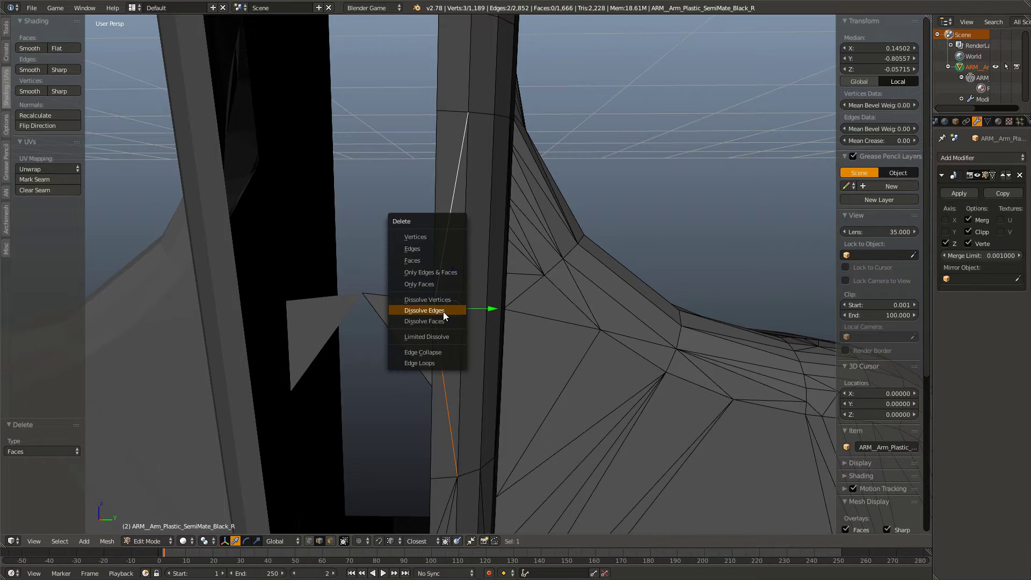
left_click(443, 311)
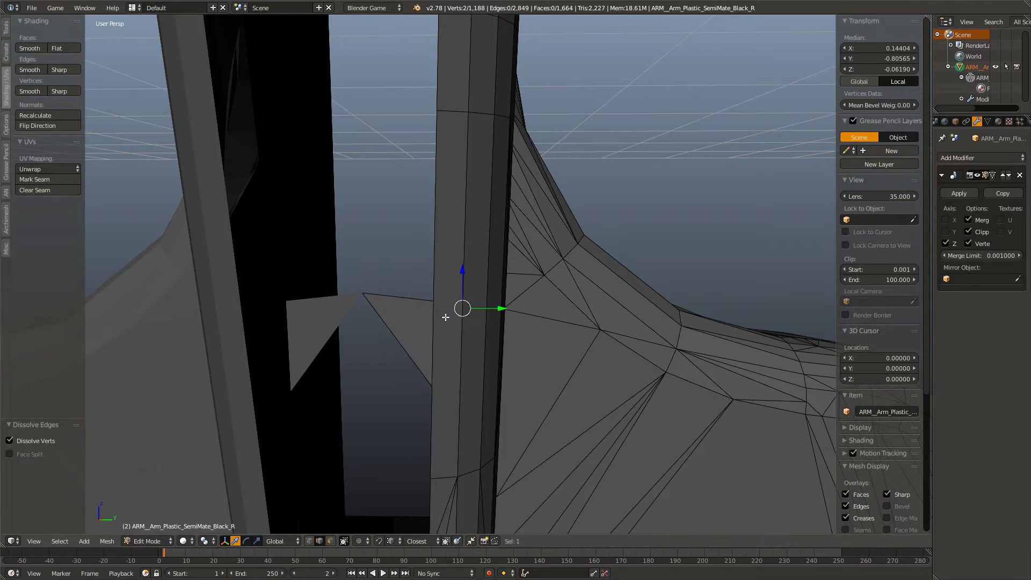
middle_click_drag(462, 445, 436, 324)
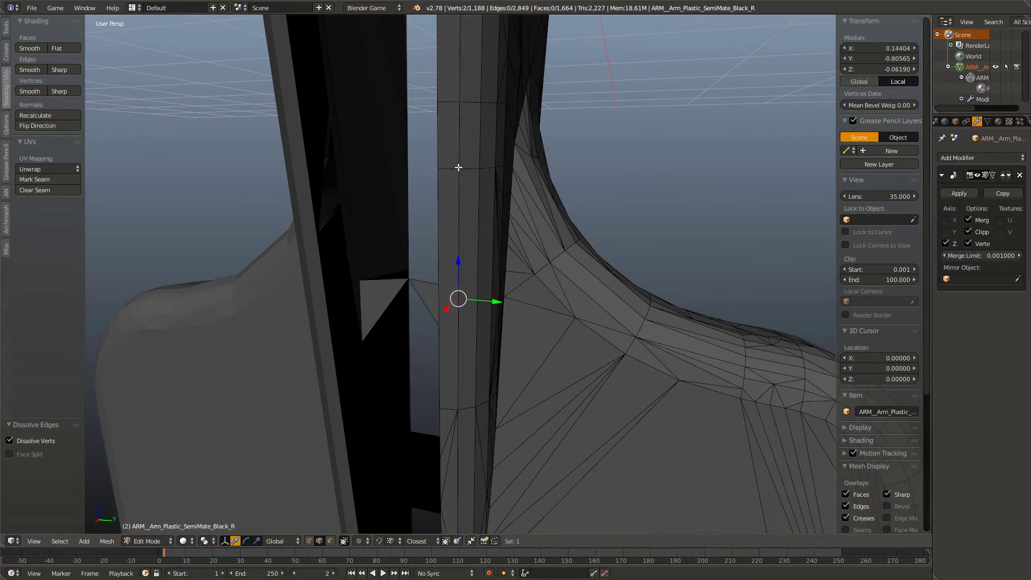
- Dissolve the two diagonal edges on the rim strip farther up the lower shaft
middle_click_drag(458, 168, 436, 366)
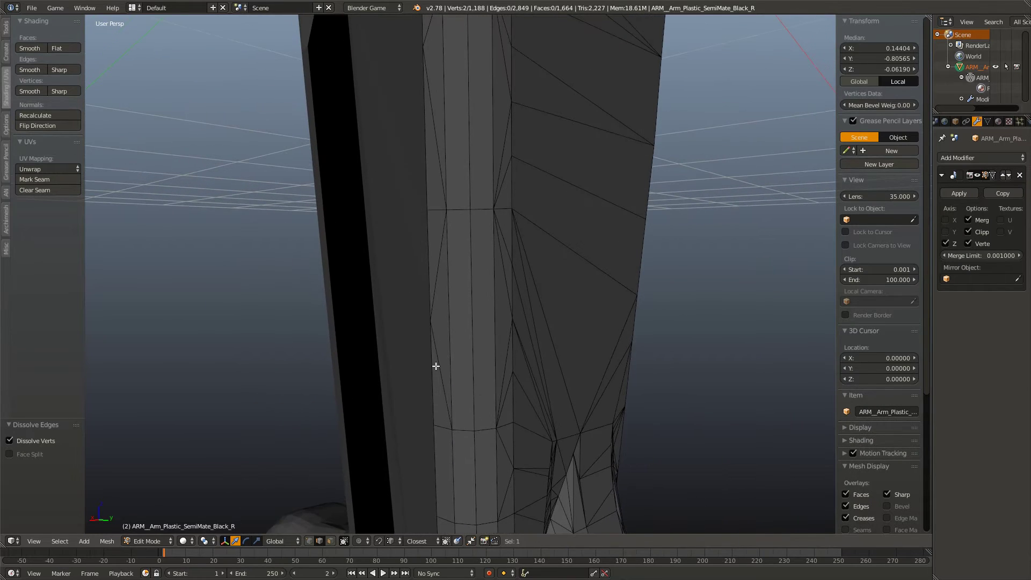
right_click(436, 366)
right_click(437, 317, "shift")
key("x")
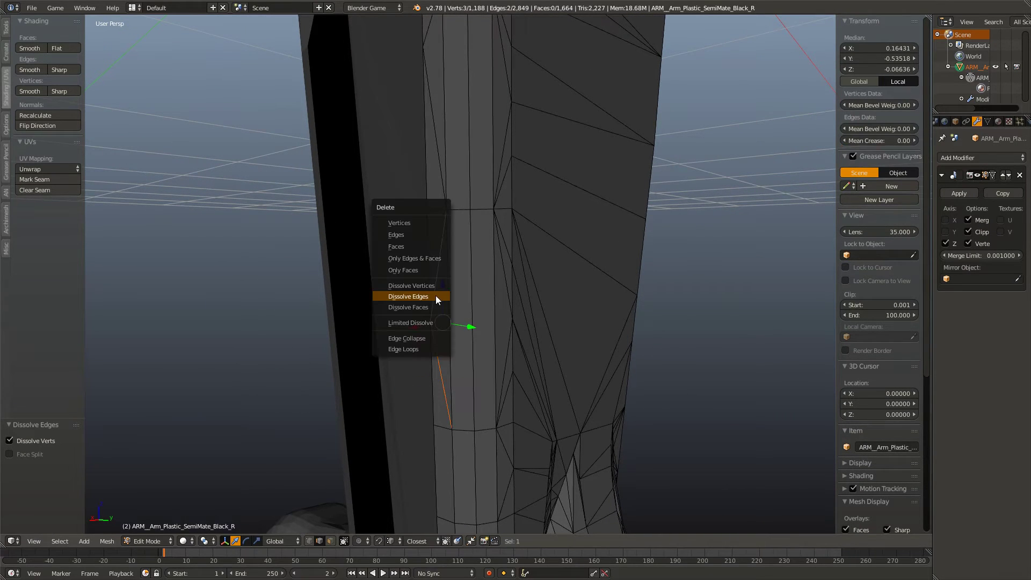
left_click(436, 296)
- Knife-cut the two leftover faces bridging the shaft opening along the rim, through the lower, middle and upper rim vertices
middle_click_drag(444, 230, 456, 396)
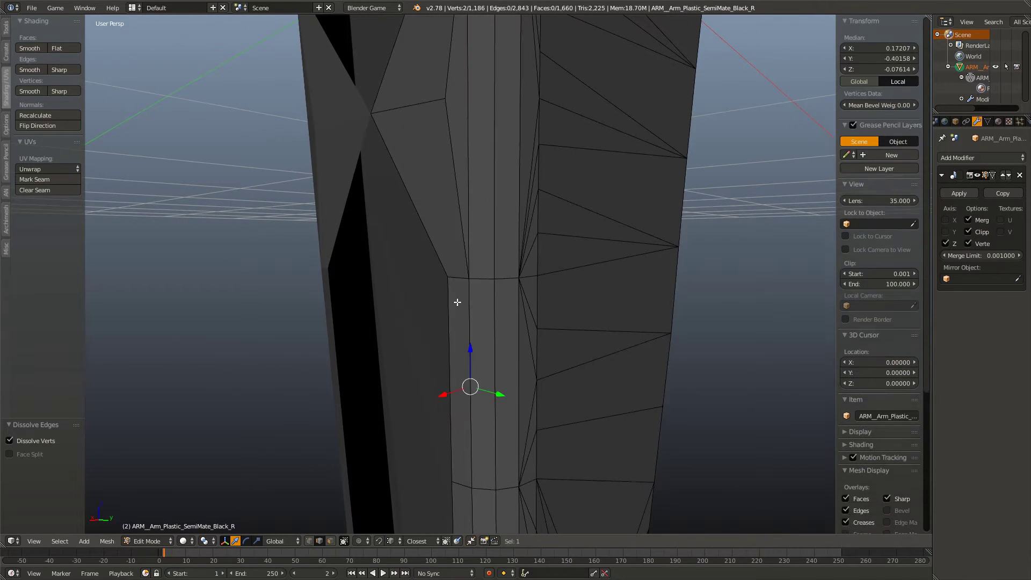
middle_click_drag(456, 213, 458, 293, "shift")
left_click(330, 540)
middle_click_drag(452, 330, 486, 359)
key("k")
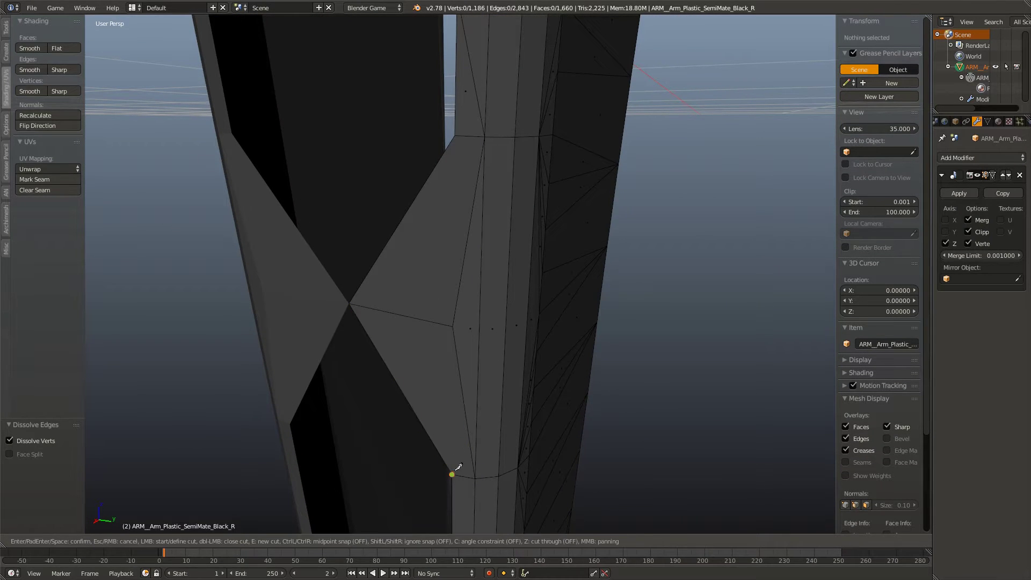
left_click(452, 474)
left_click(453, 325)
left_click(462, 133)
key("Return")
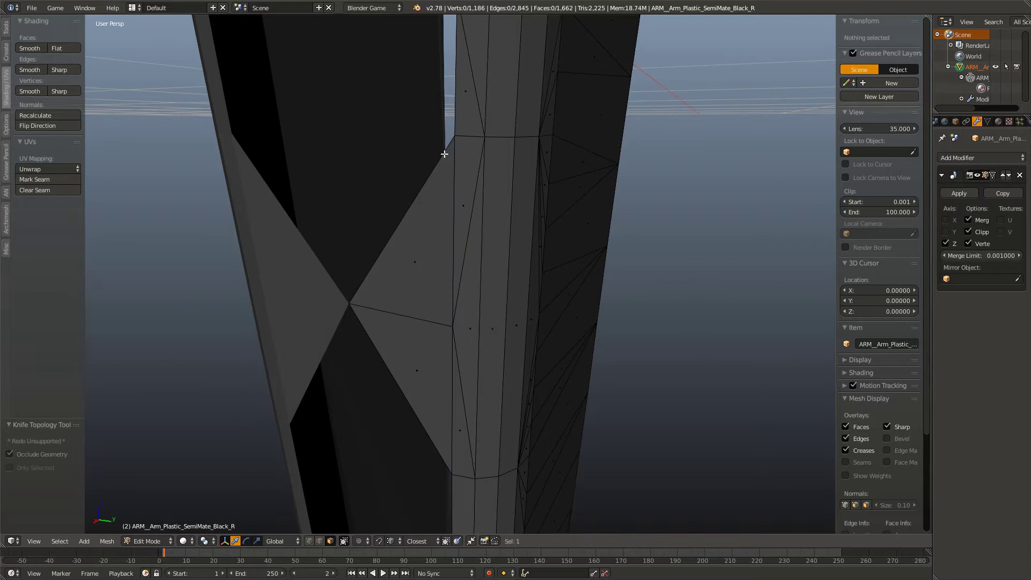
- Delete the two cut-off triangles that stick out from the rim into the shaft opening
left_click(428, 350)
key("x")
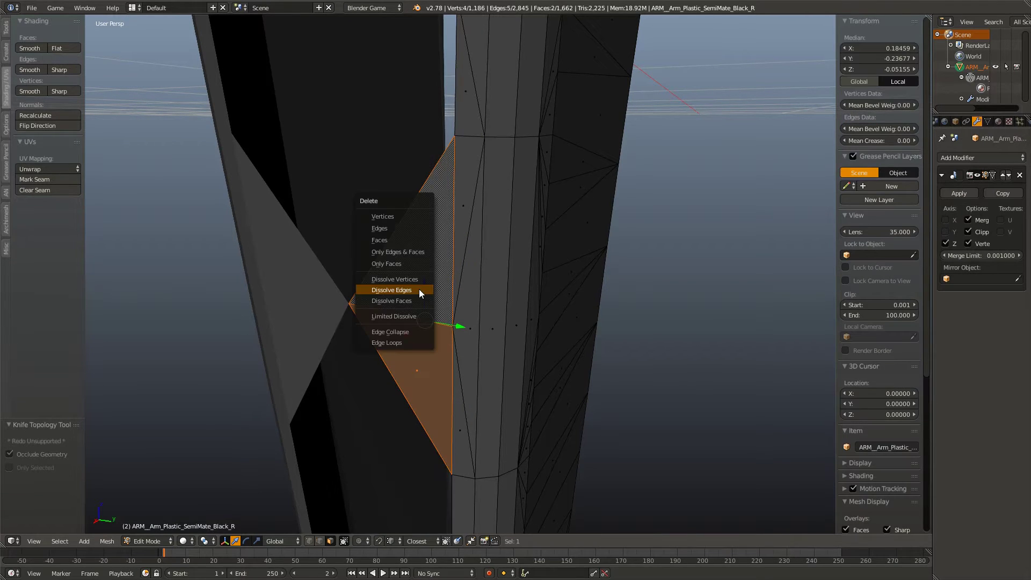
left_click(401, 246)
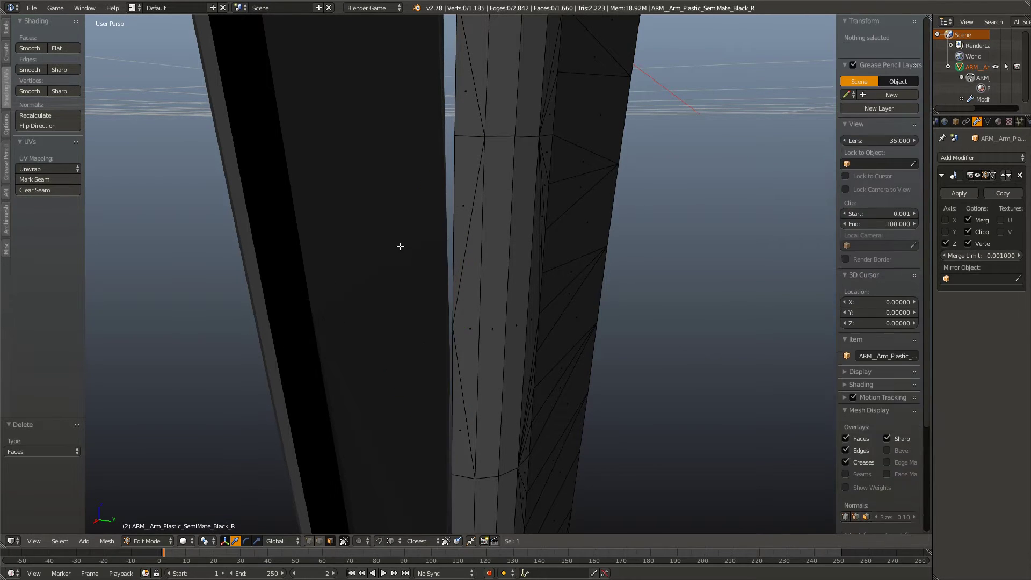
- Dissolve the two diagonal rim edges next to the deleted triangles
right_click(458, 362)
right_click(471, 275, "shift")
key("x")
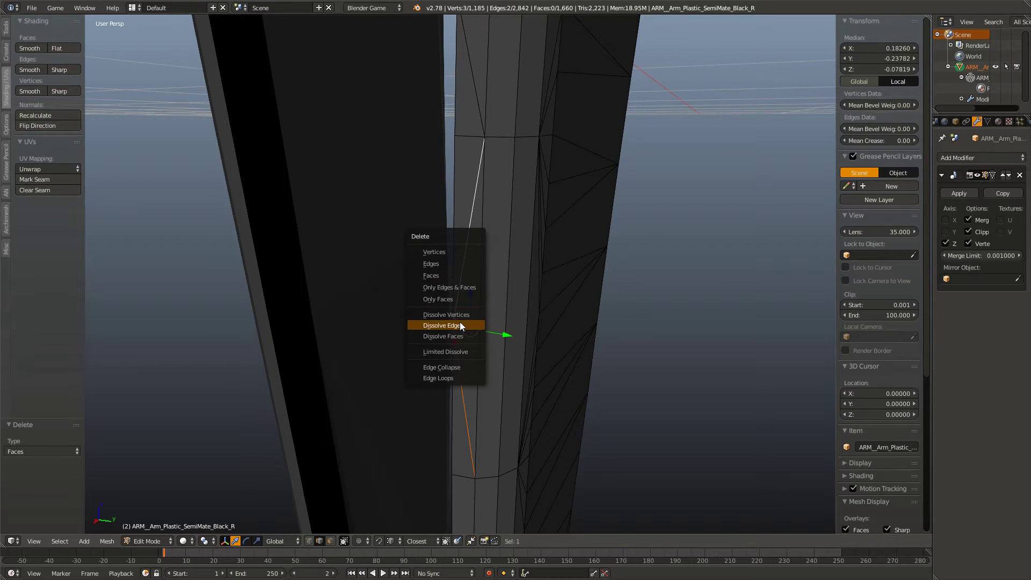
left_click(460, 325)
- Dissolve the four zigzag diagonal edges on the rim strip at the middle of the shaft
middle_click_drag(459, 325, 443, 452)
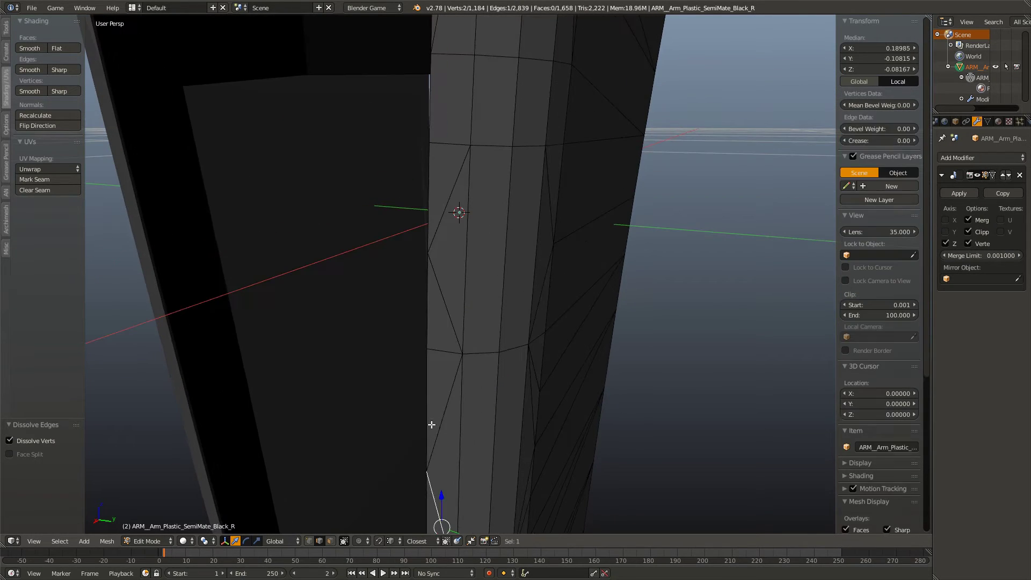
right_click(441, 421, "shift")
right_click(446, 304, "shift")
right_click(451, 199, "shift")
key("x")
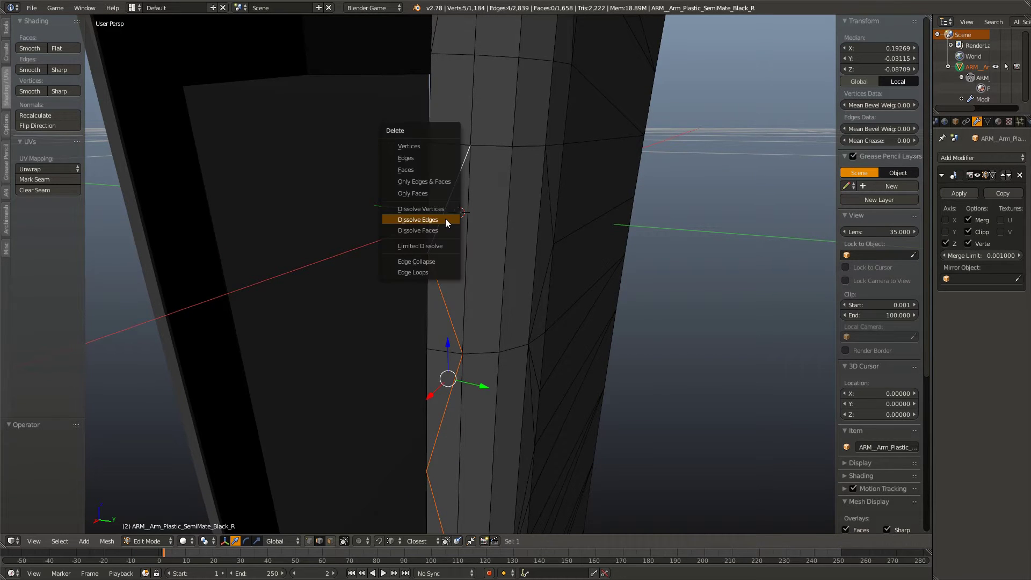
left_click(446, 220)
- Select the edge loop beside the opening on the rim above the shaft's middle and dissolve it
middle_click_drag(451, 214, 460, 244)
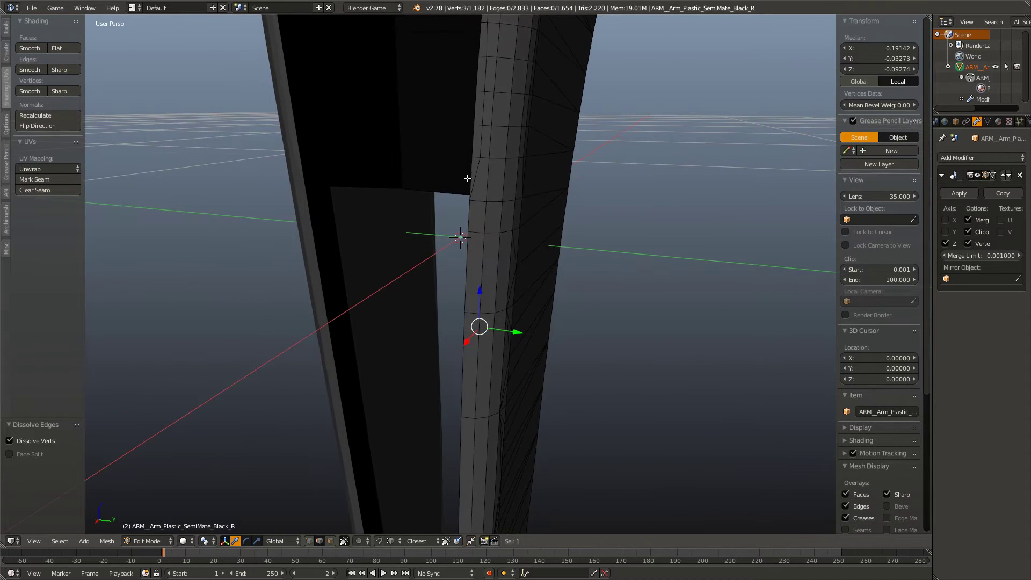
middle_click_drag(467, 177, 480, 385)
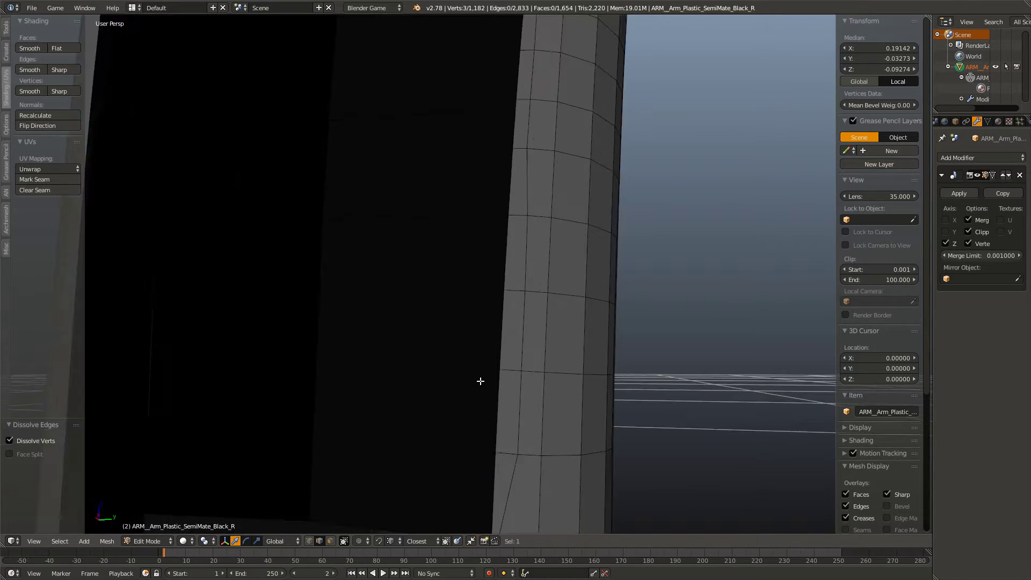
right_click(494, 411, "alt")
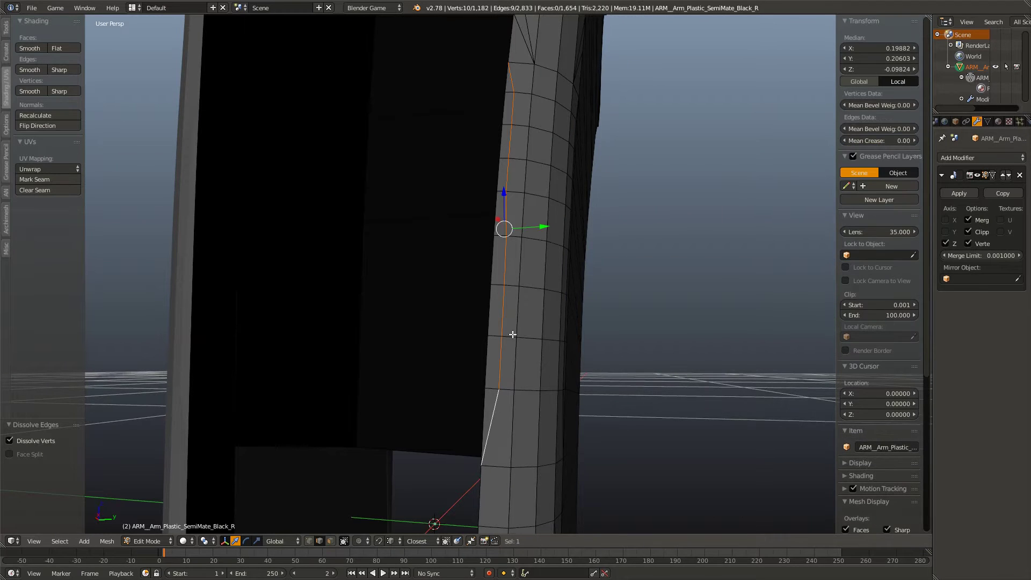
middle_click_drag(510, 333, 411, 459)
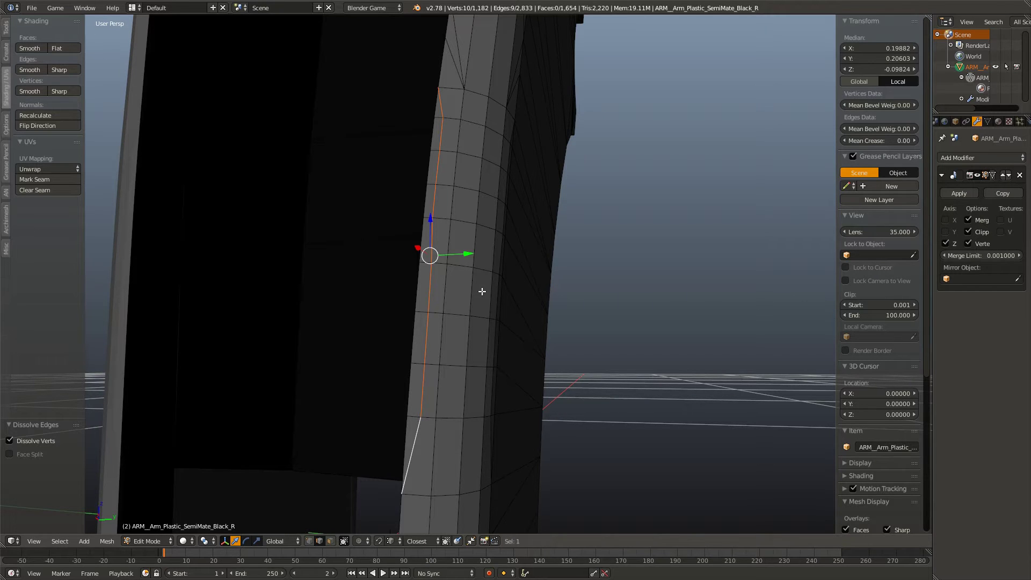
key("a")
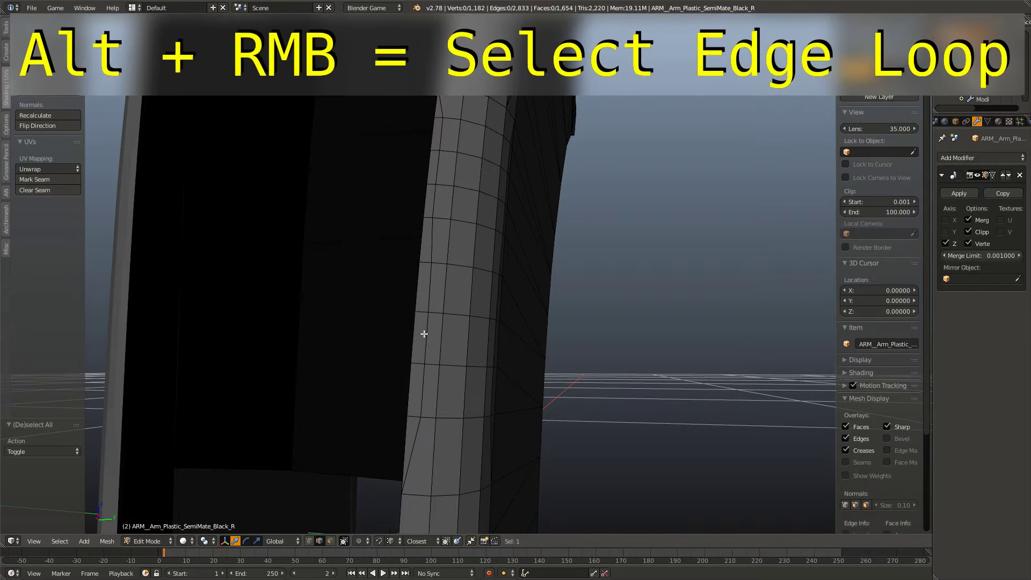
right_click(426, 334, "alt")
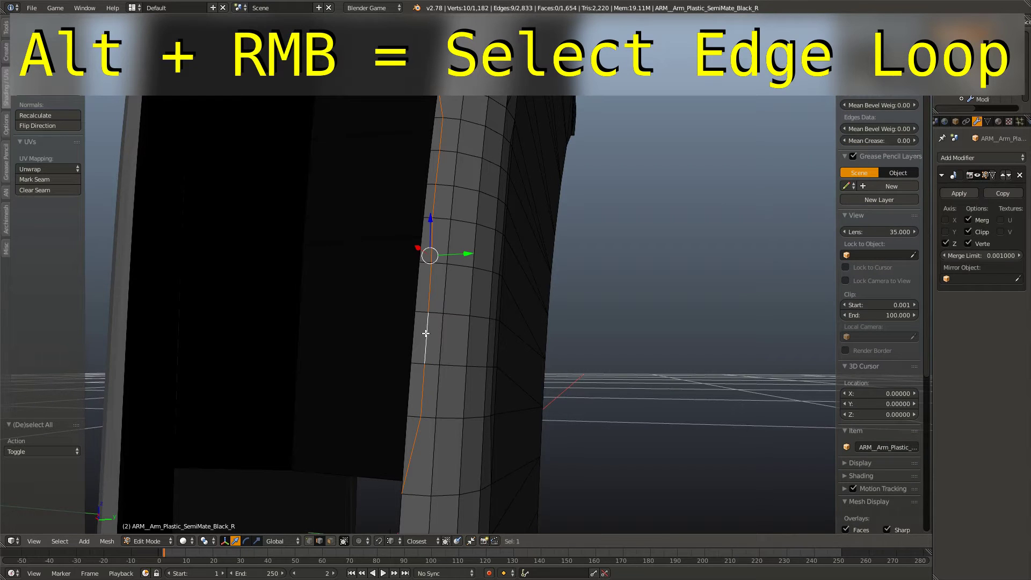
key("x")
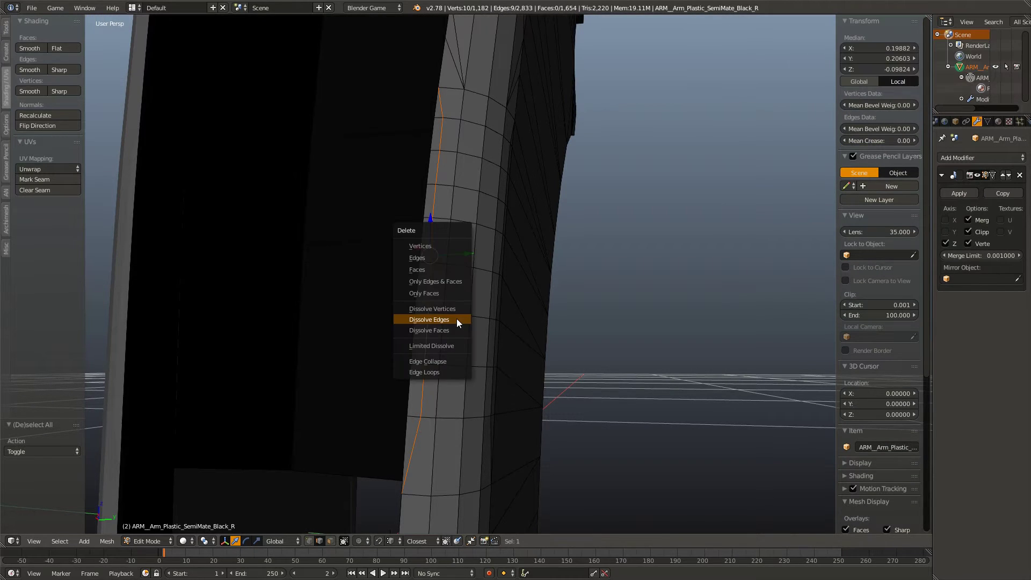
left_click(457, 318)
- Dissolve the next edge loop beside the opening, higher up on the shaft's rim
middle_click_drag(449, 166, 456, 336)
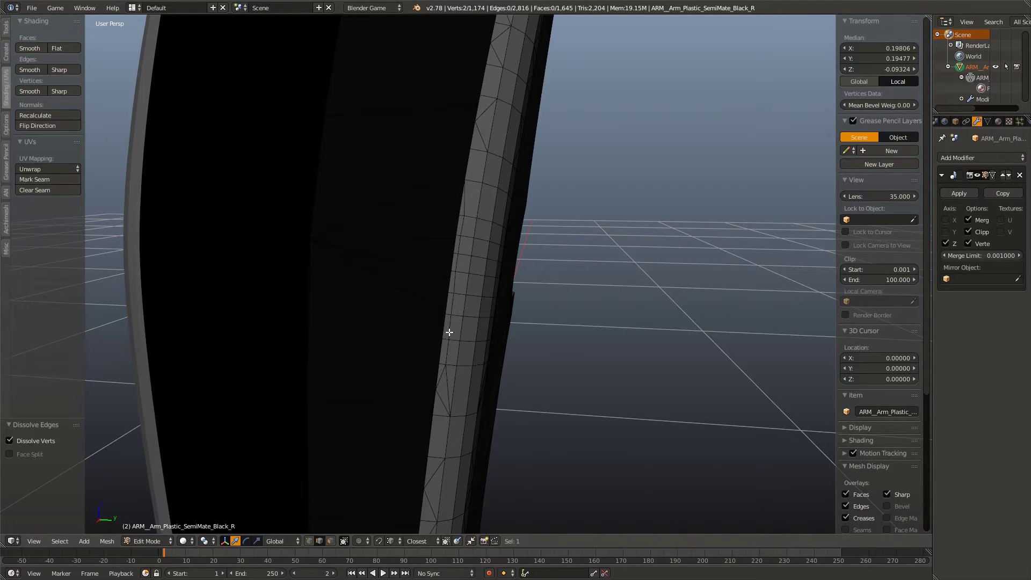
right_click(449, 332, "alt")
scroll(450, 331, "up", 1)
key("x")
left_click(454, 333)
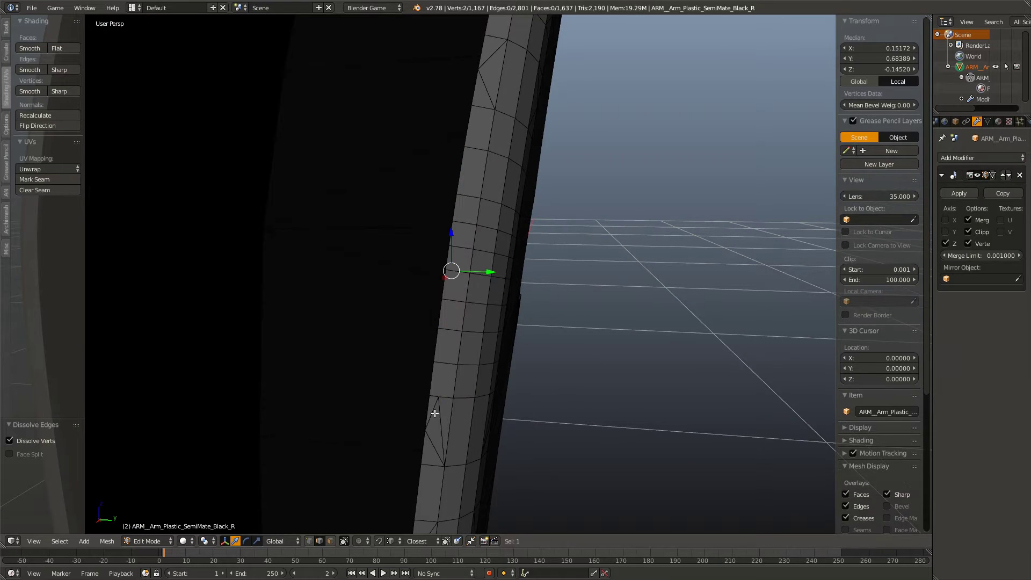
- Dissolve the leftover diagonal edges on the rim just below the dissolved upper loop
right_click(440, 418, "shift")
key("x")
left_click(431, 440)
- Select the open boundary edge loop along the shaft opening and check it up to the arm's rounded end
middle_click_drag(430, 440, 456, 130)
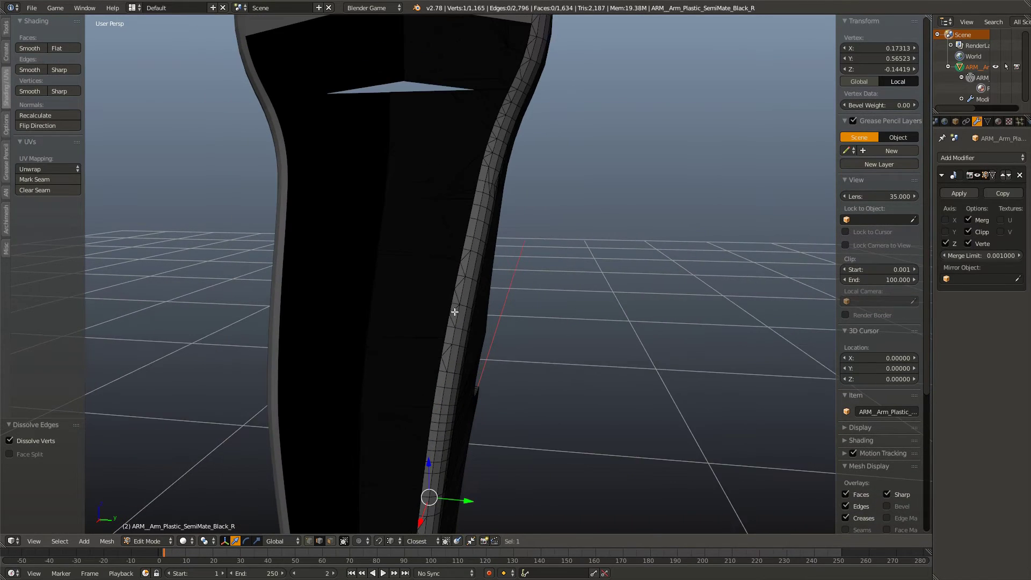
scroll(440, 342, "up", 2)
scroll(441, 344, "down", 4)
middle_click_drag(451, 317, 459, 152, "shift")
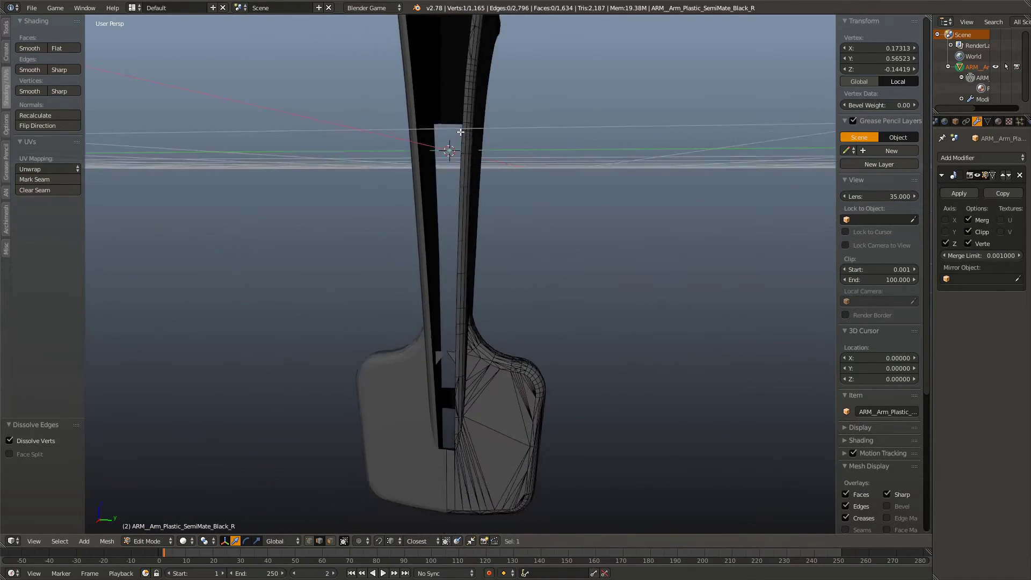
scroll(442, 295, "up", 3)
middle_click_drag(447, 370, 430, 331)
right_click(432, 303, "alt")
scroll(435, 311, "down", 3)
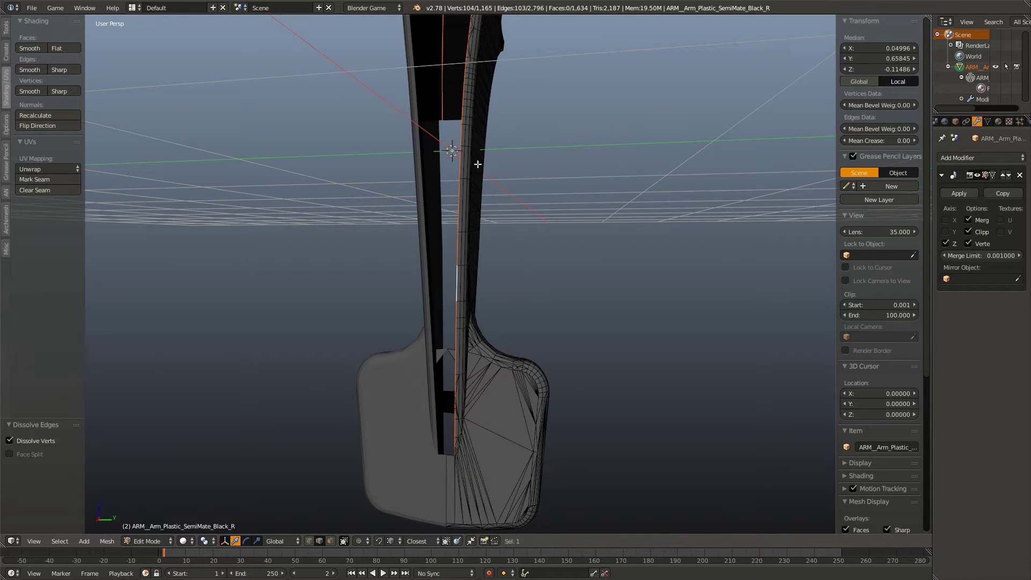
middle_click_drag(477, 164, 495, 326)
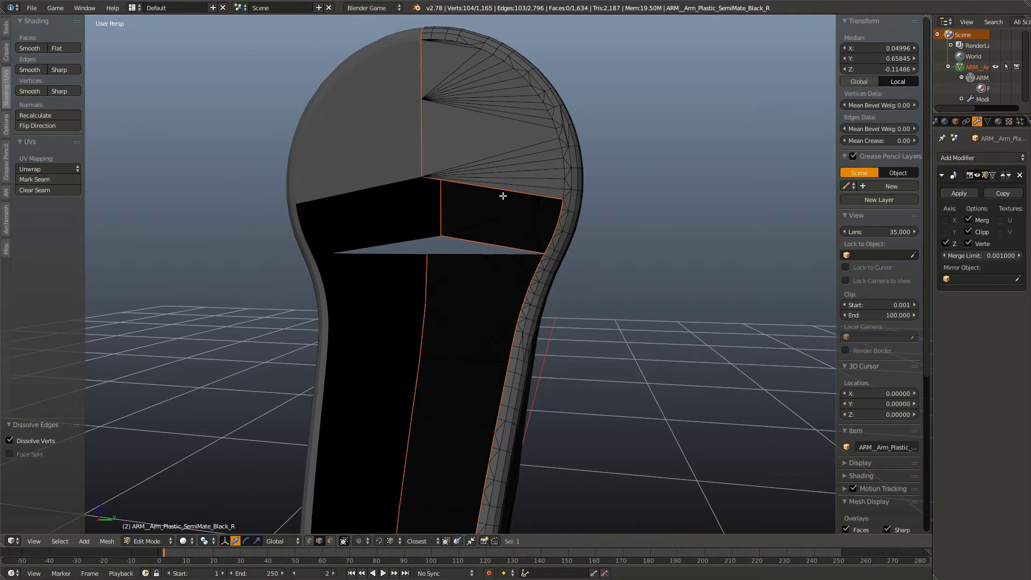
- Brush-deselect the boundary edges along the head's centre line and the opening's inner sides, keeping the shaft's rim loop selected
middle_click_drag(458, 230, 531, 241)
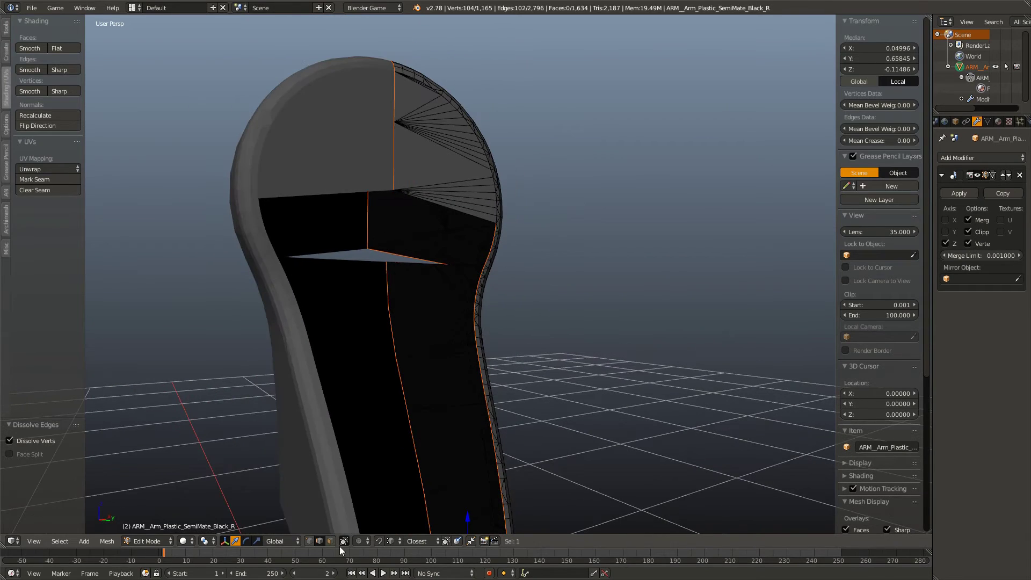
scroll(416, 371, "down", 4)
mouse_move(416, 362)
middle_mouse_down()
mouse_move(433, 385)
mouse_move(417, 202)
mouse_move(434, 371)
mouse_move(465, 248)
mouse_move(419, 99)
mouse_move(425, 9)
middle_mouse_up()
key("c")
middle_click_drag(449, 104, 465, 159, "shift")
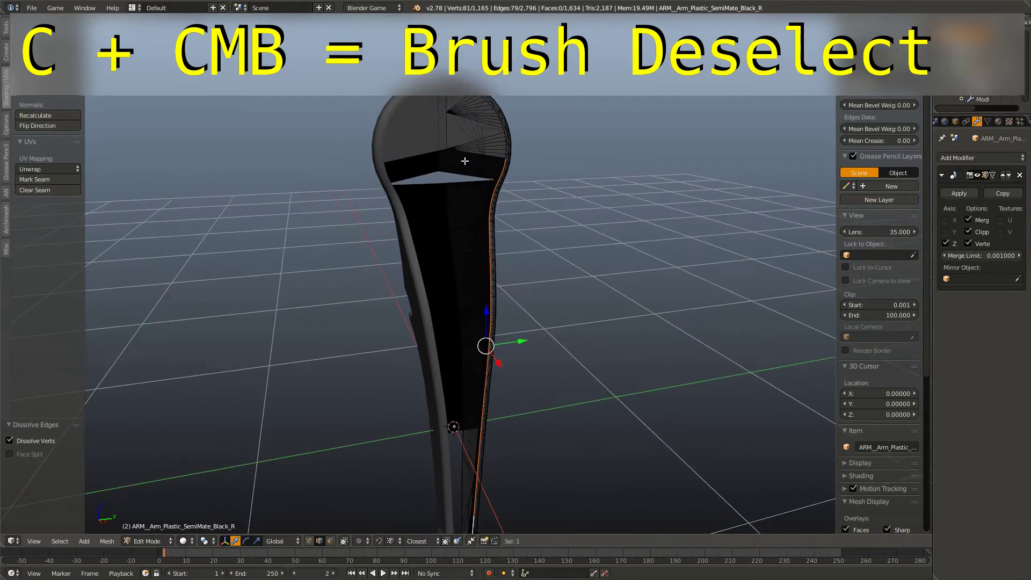
- Brush-deselect the leftover edges beside the small gap below the head so only the shaft's rim boundary remains selected
middle_click_drag(538, 268, 280, 257)
middle_click_drag(341, 273, 571, 265)
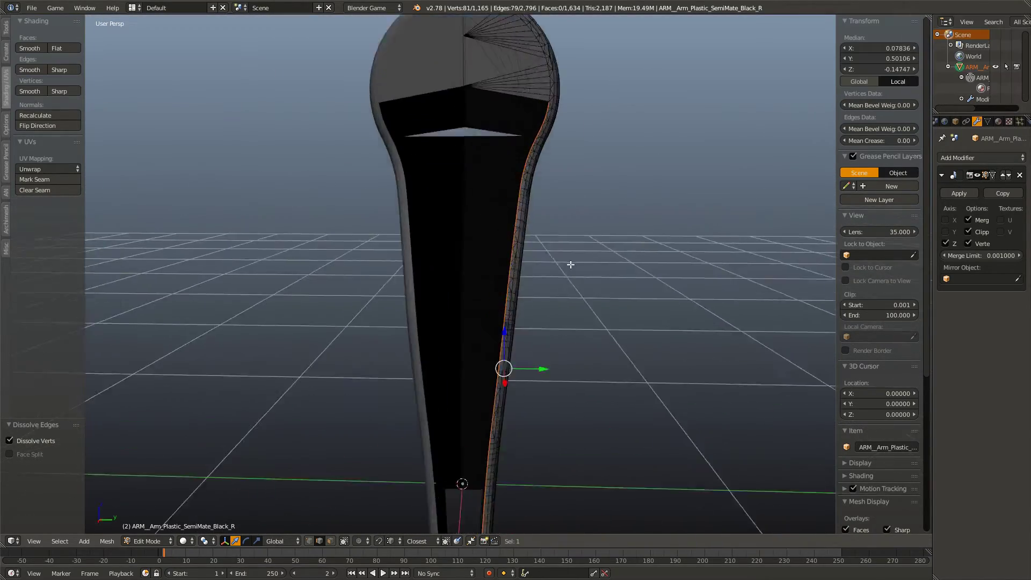
scroll(428, 375, "up", 5)
middle_click_drag(477, 265, 371, 349, "shift")
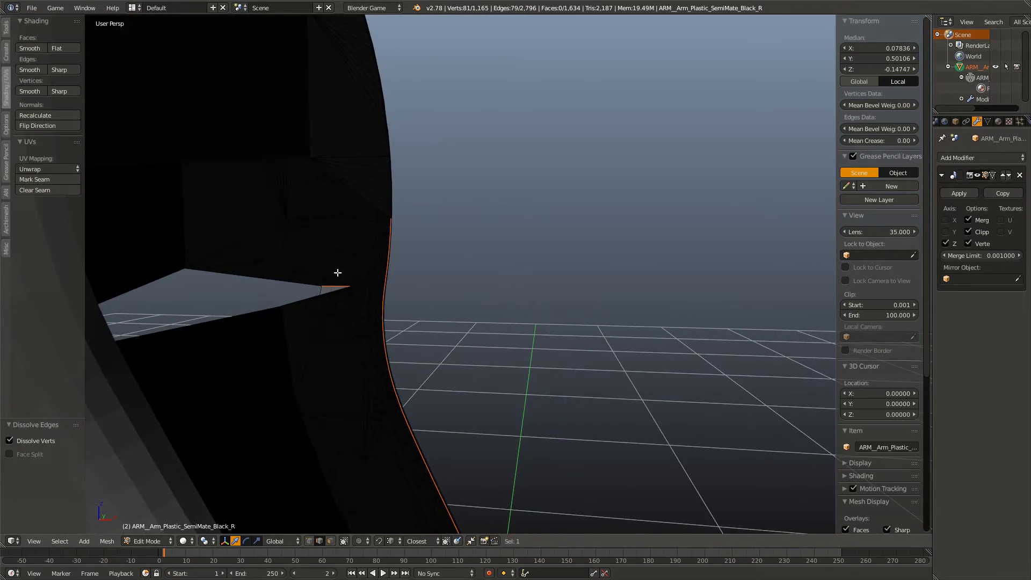
key("c")
mouse_move(333, 269)
middle_mouse_down()
mouse_move(327, 305)
mouse_move(331, 267)
middle_mouse_up()
right_click(331, 266)
scroll(349, 285, "down", 12)
middle_click_drag(497, 346, 396, 370)
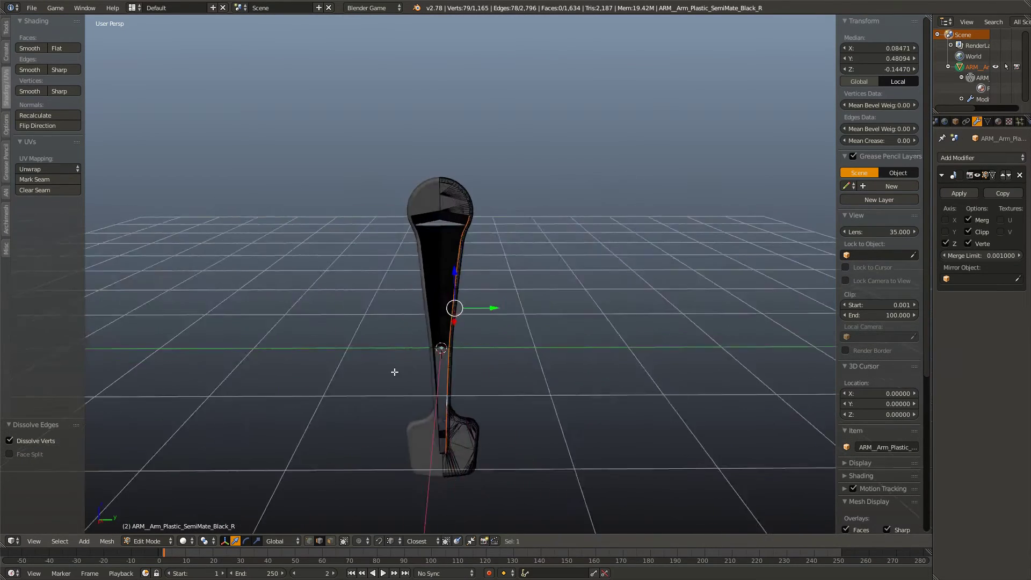
scroll(467, 260, "up", 5)
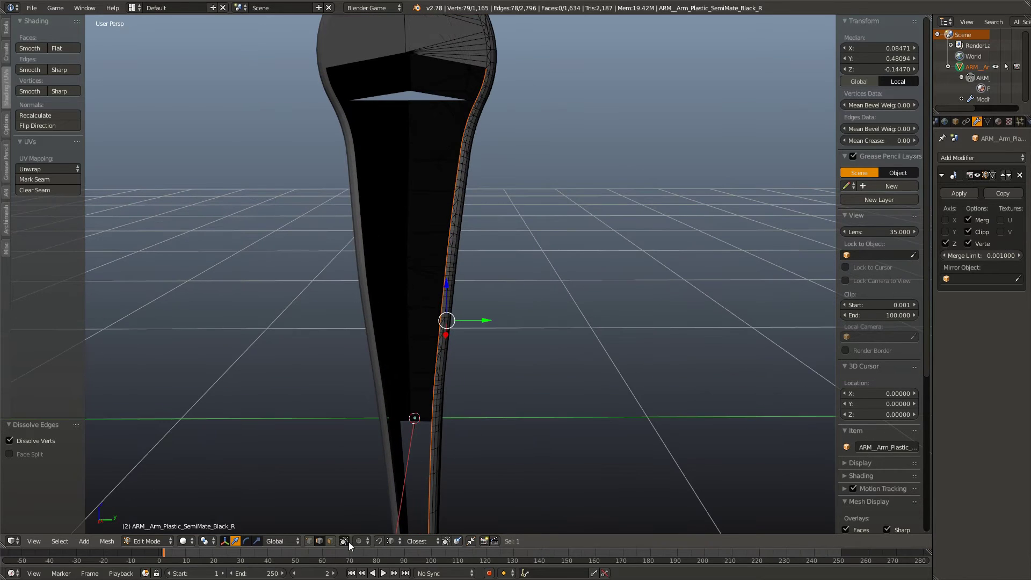
- Extrude the selected rim boundary along global Y to the mirror centre line, closing the shaft opening
key("e")
key("y")
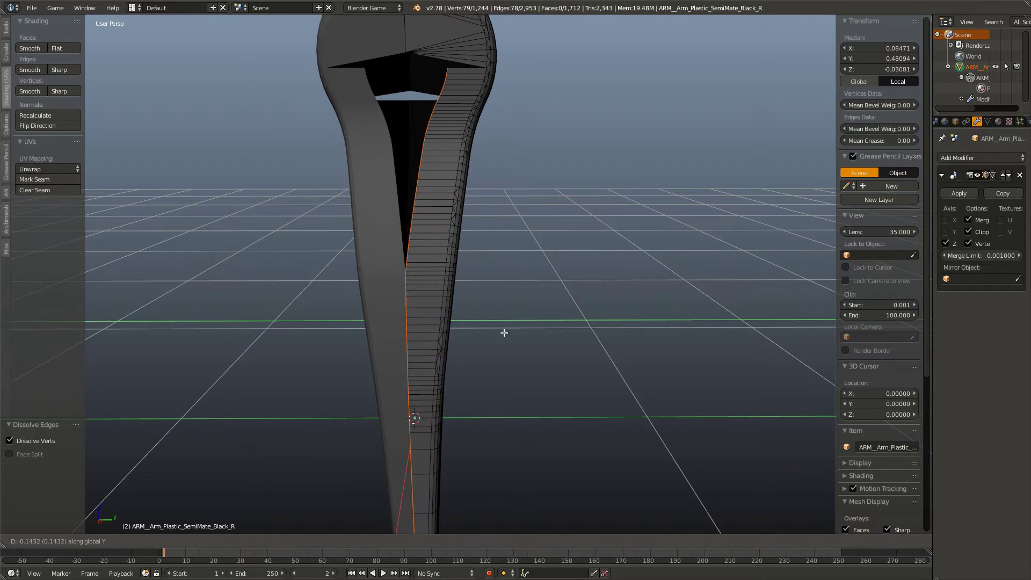
left_click(430, 339)
key("a")
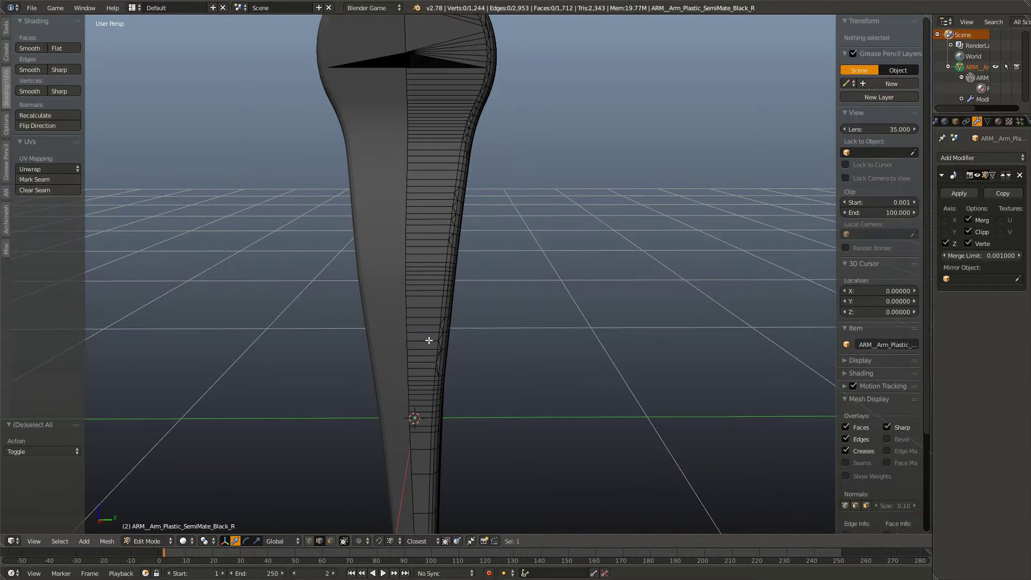
- Examine the newly closed shaft surface in object mode, then return to editing at the gap below the rounded head
scroll(527, 300, "up", 4)
key("Tab")
middle_click_drag(526, 315, 468, 368)
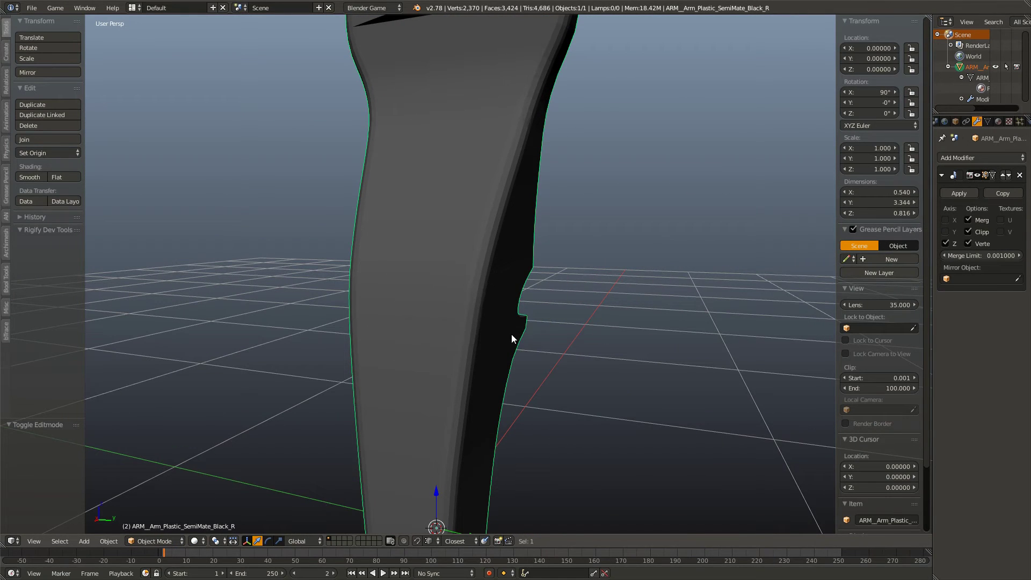
key("z")
left_click(459, 379)
middle_click_drag(492, 261, 501, 352)
key("Tab")
scroll(481, 350, "up", 4)
right_click(468, 357)
right_click(475, 328, "shift")
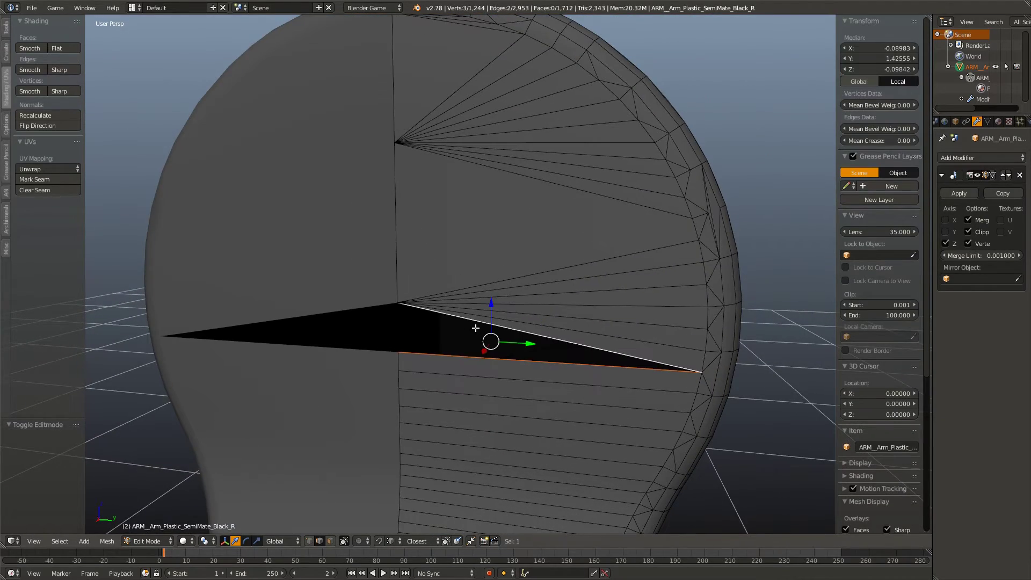
key("a")
- Merge the upper centre-line vertex of the gap below the head onto the lower one to close the gap
scroll(360, 435, "up", 1)
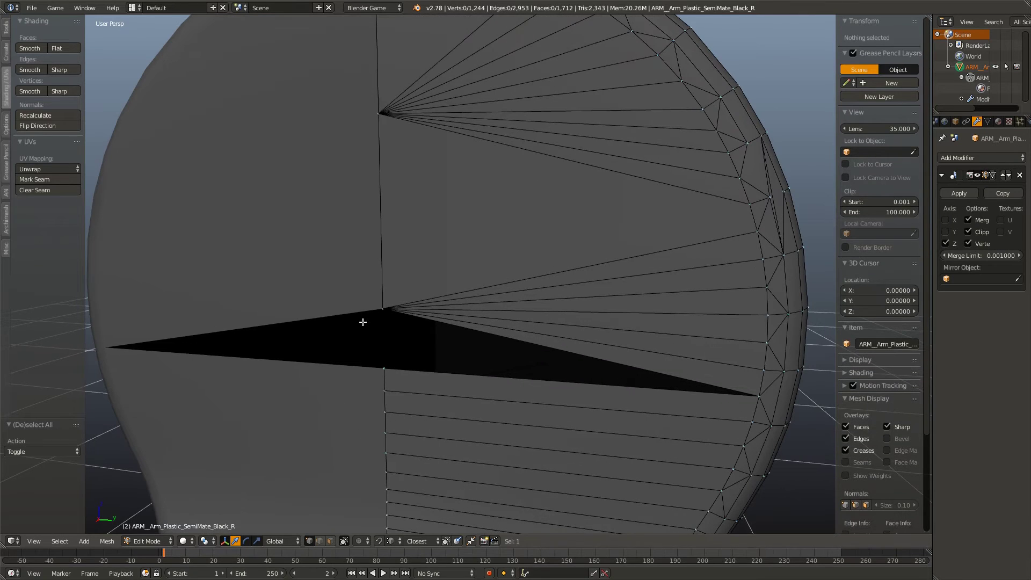
right_click(382, 309)
right_click(384, 369, "shift")
key("w")
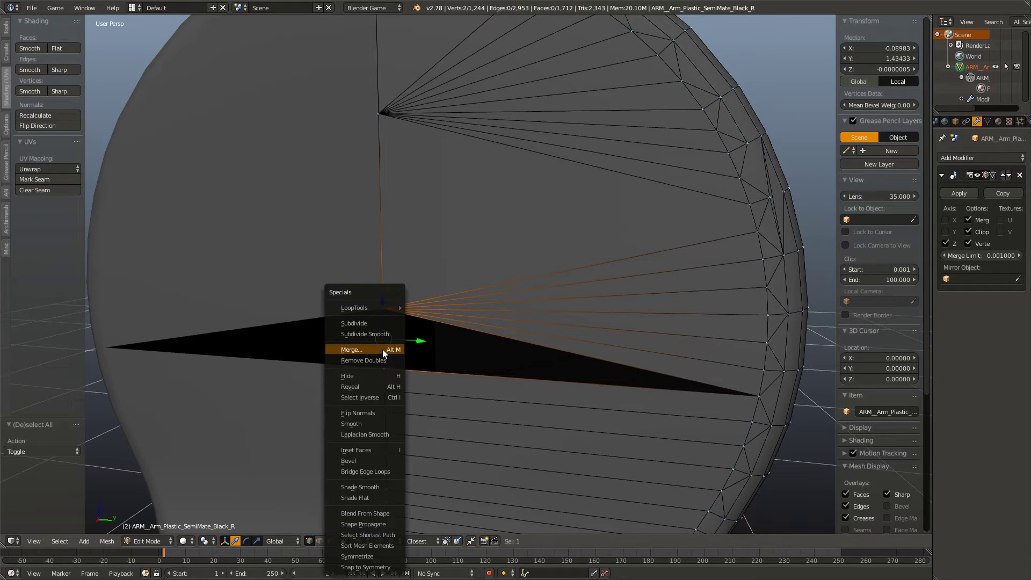
left_click(385, 353)
left_click(384, 352)
key("a")
scroll(419, 344, "down", 3)
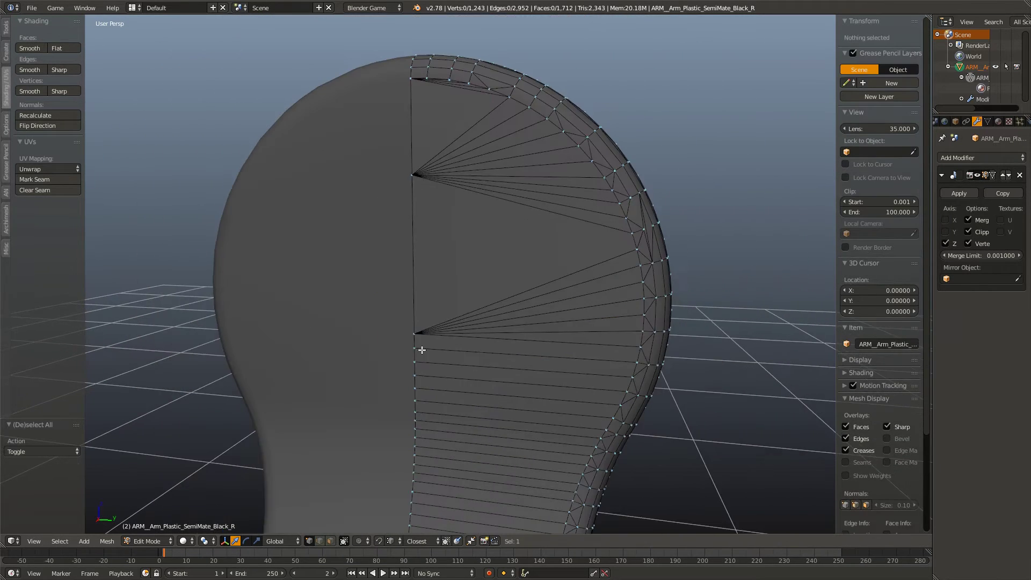
- Examine the rebuilt shaft's topology in edit mode and its shading around the rim and side notch in object mode
scroll(422, 350, "down", 5)
middle_click_drag(437, 409, 448, 311, "shift")
scroll(451, 348, "up", 1)
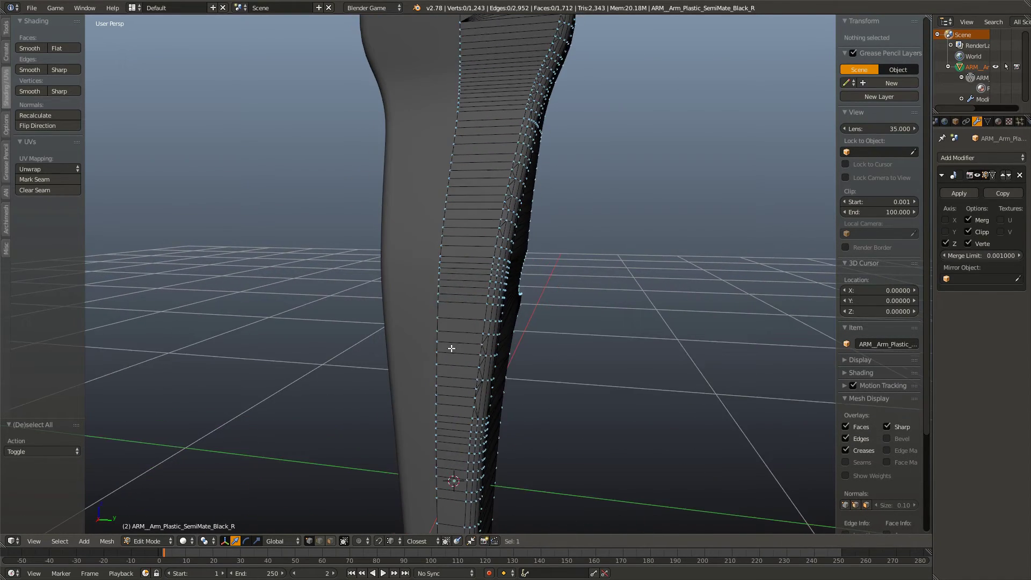
scroll(442, 379, "down", 3)
middle_click_drag(437, 381, 447, 318, "shift")
scroll(447, 317, "up", 3)
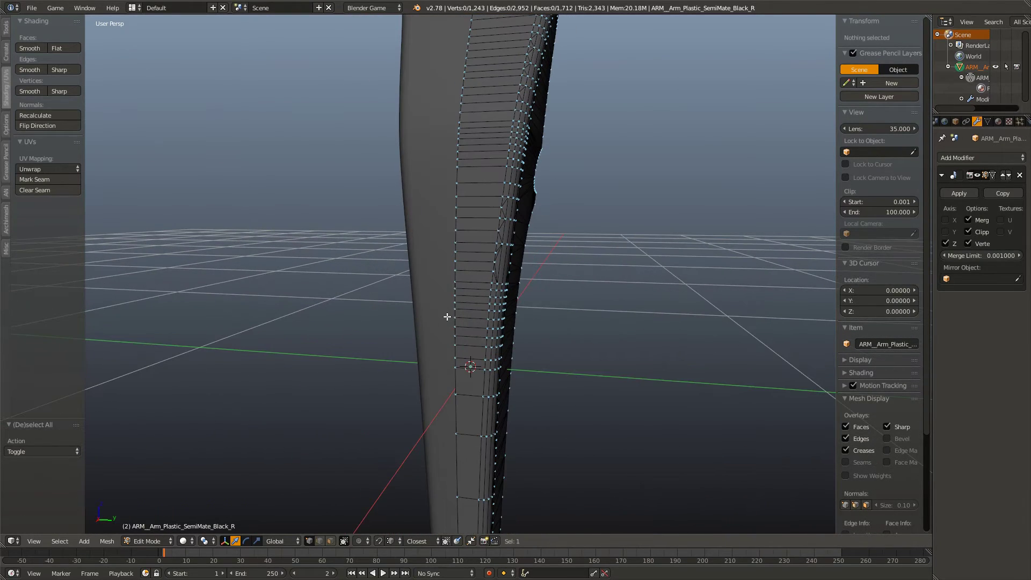
scroll(533, 212, "up", 5, "shift")
key("Tab")
scroll(534, 373, "up", 4)
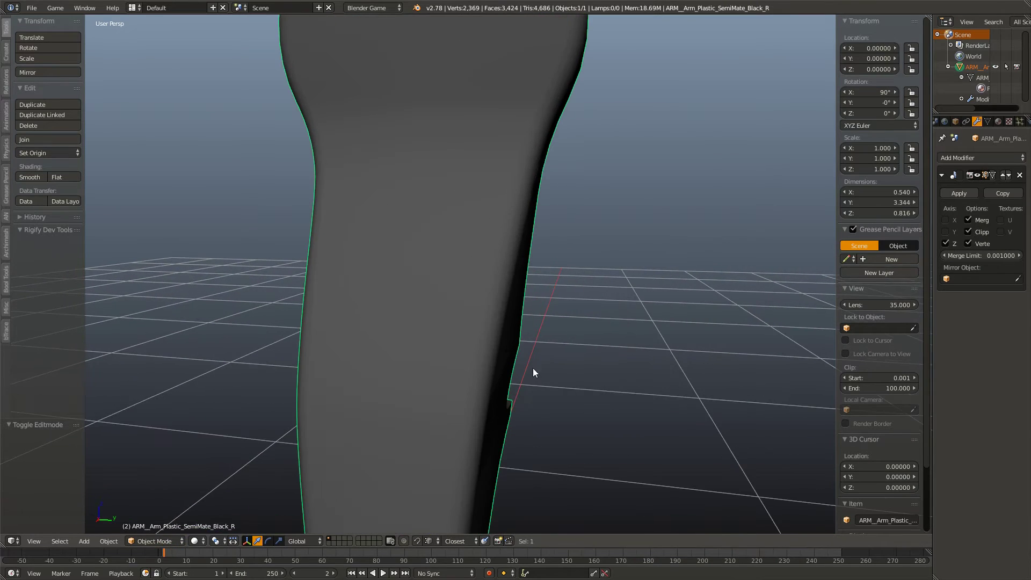
middle_click_drag(439, 407, 401, 370)
middle_click_drag(462, 322, 379, 218, "shift")
scroll(420, 346, "up", 3)
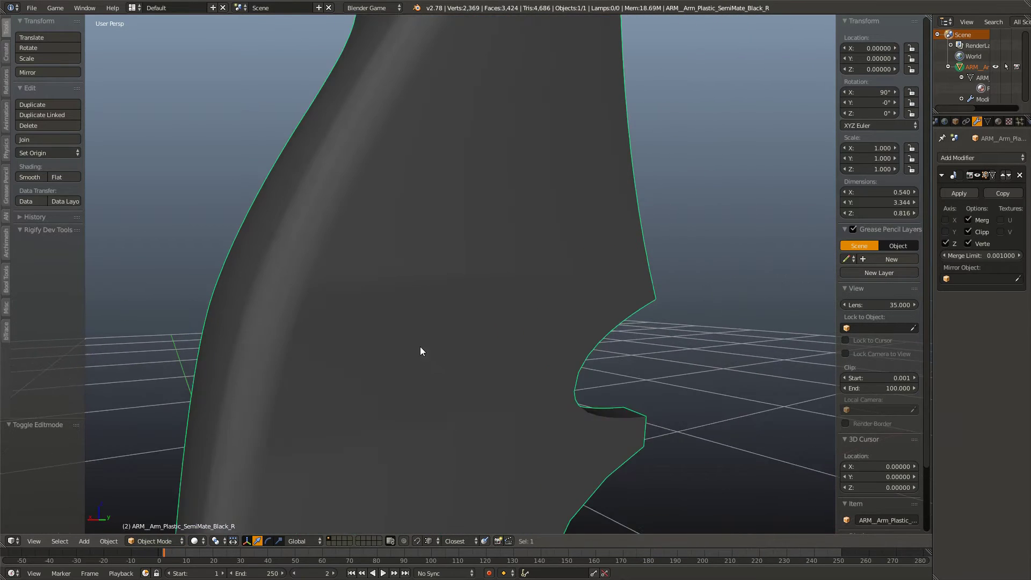
middle_click_drag(416, 365, 396, 388)
middle_click_drag(482, 323, 554, 283, "shift")
scroll(516, 263, "down", 4)
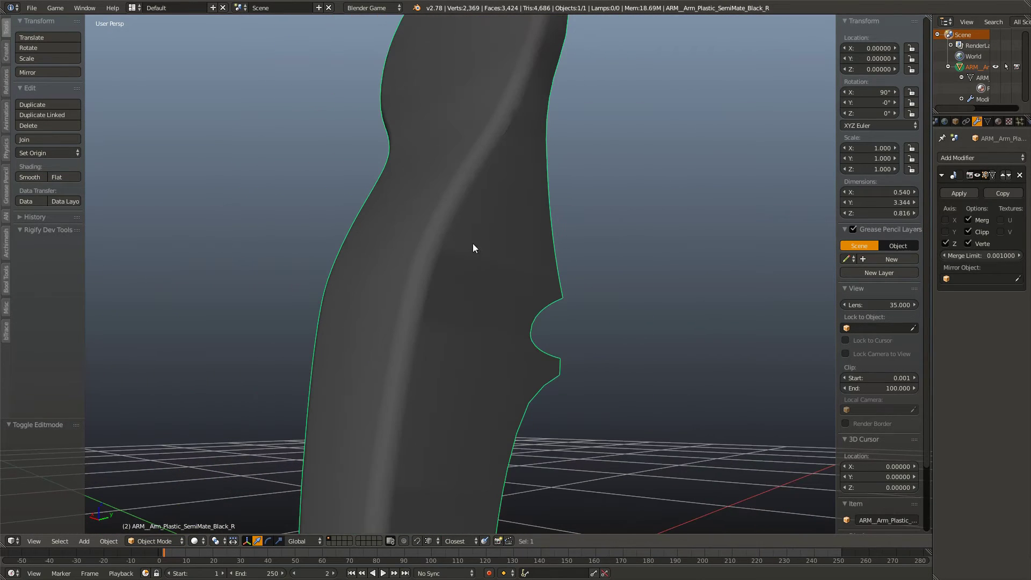
middle_click_drag(451, 402, 475, 185)
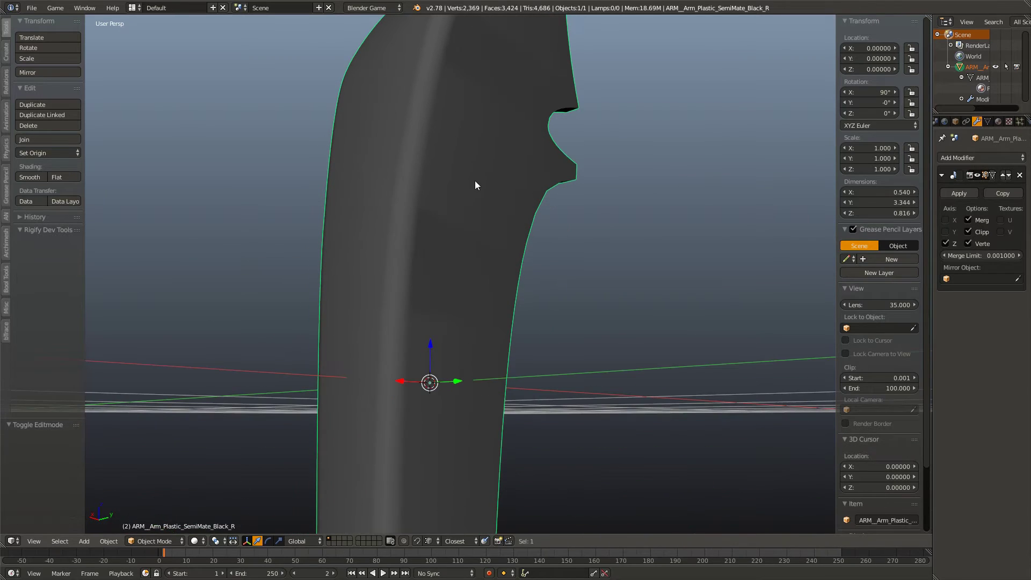
middle_click_drag(438, 156, 391, 372)
- Dissolve the doubled edge loop along the rim beside the side notch, including the two short edges continuing below it
key("Tab")
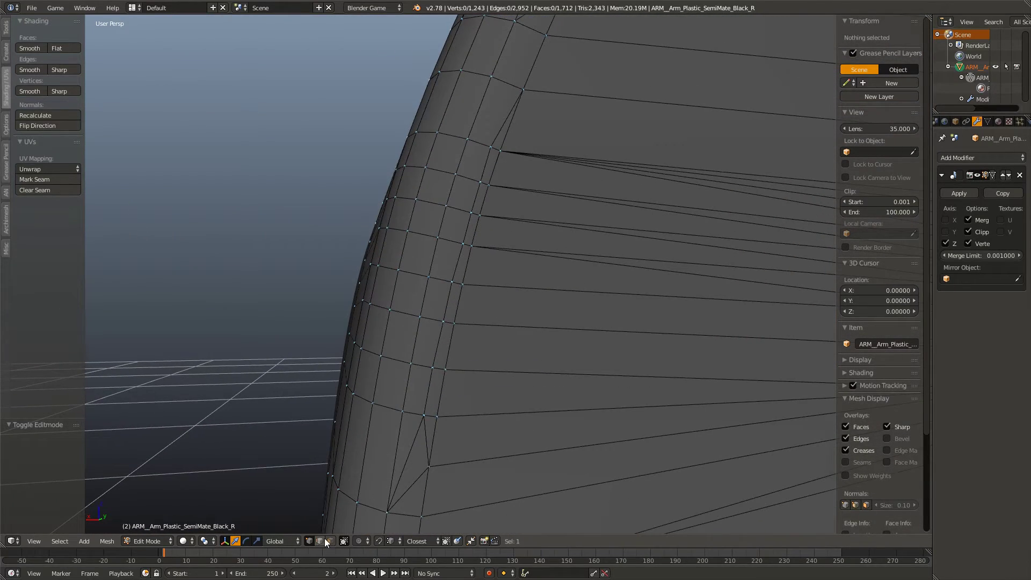
left_click(437, 342, "alt")
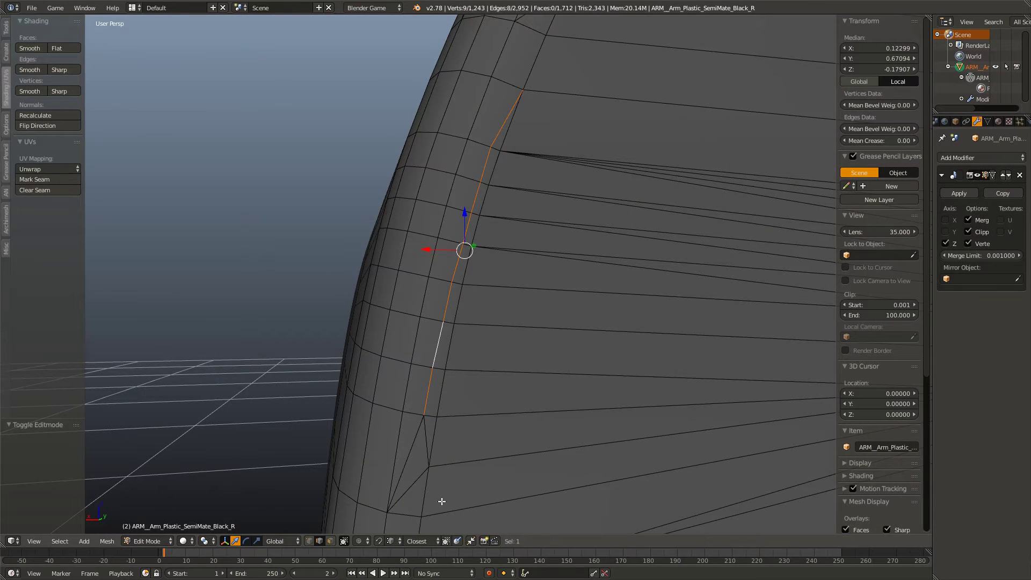
left_click(426, 446, "shift")
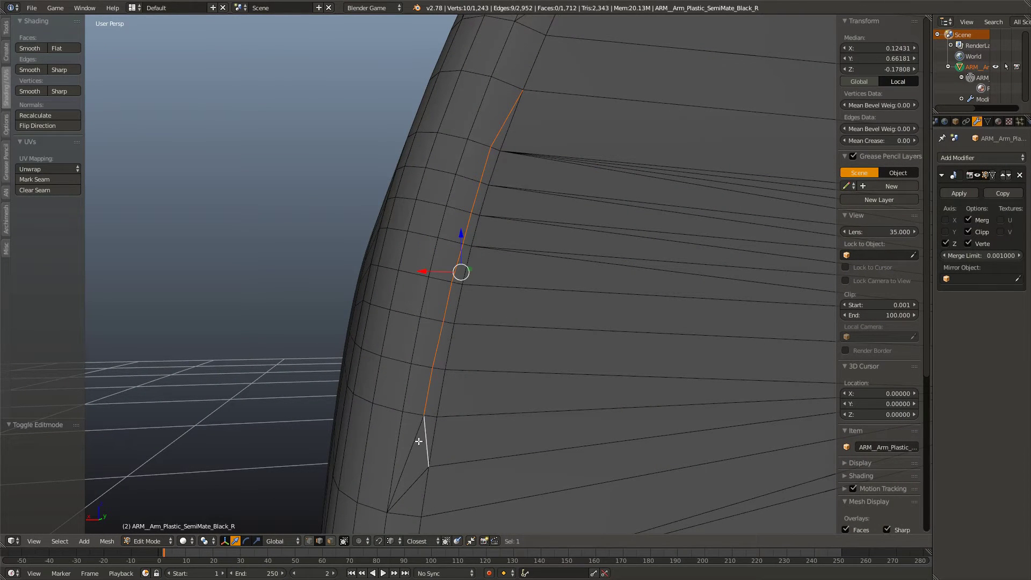
left_click(425, 473, "shift")
key("x")
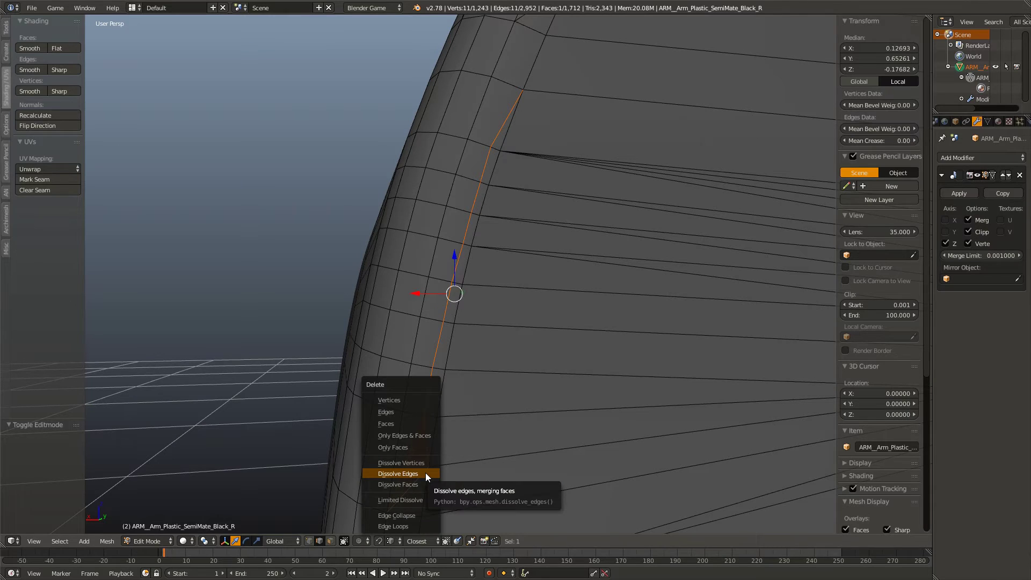
left_click(425, 473)
- Knife-cut across the rim from the unconnected vertex below the dissolved loop through the edge midpoints to the front face's centre line
middle_click_drag(428, 483, 472, 424)
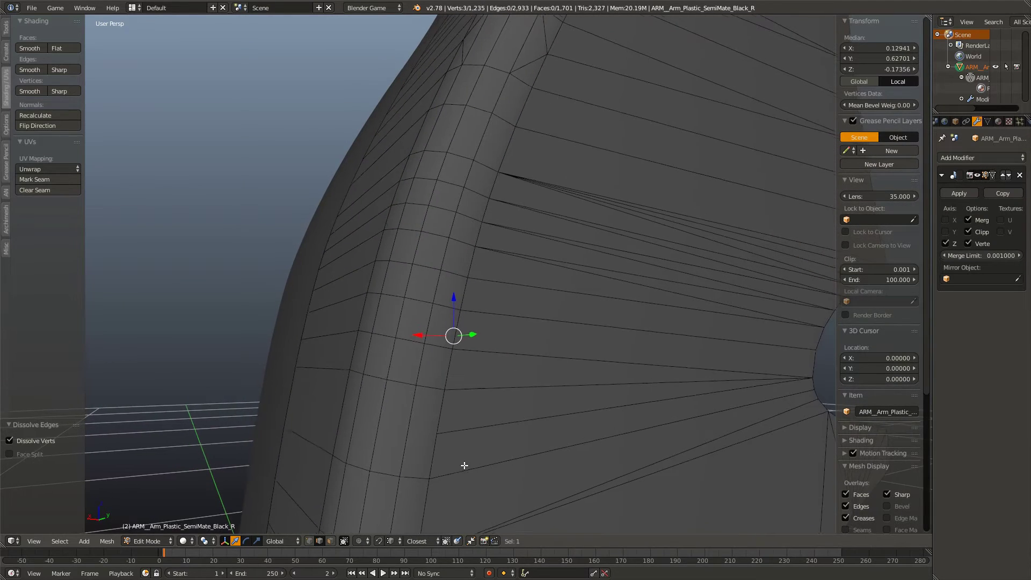
key("k")
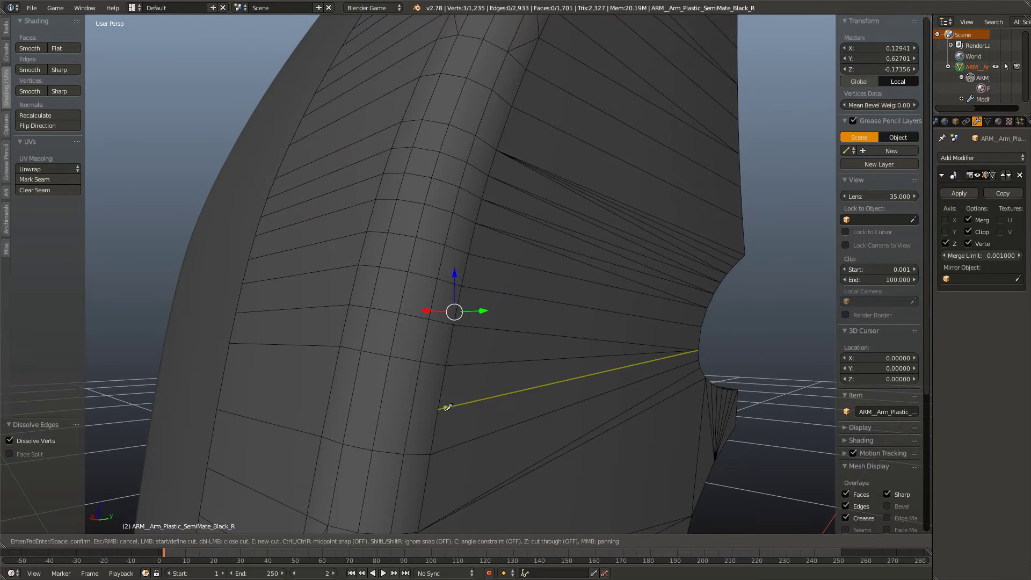
key("ctrl")
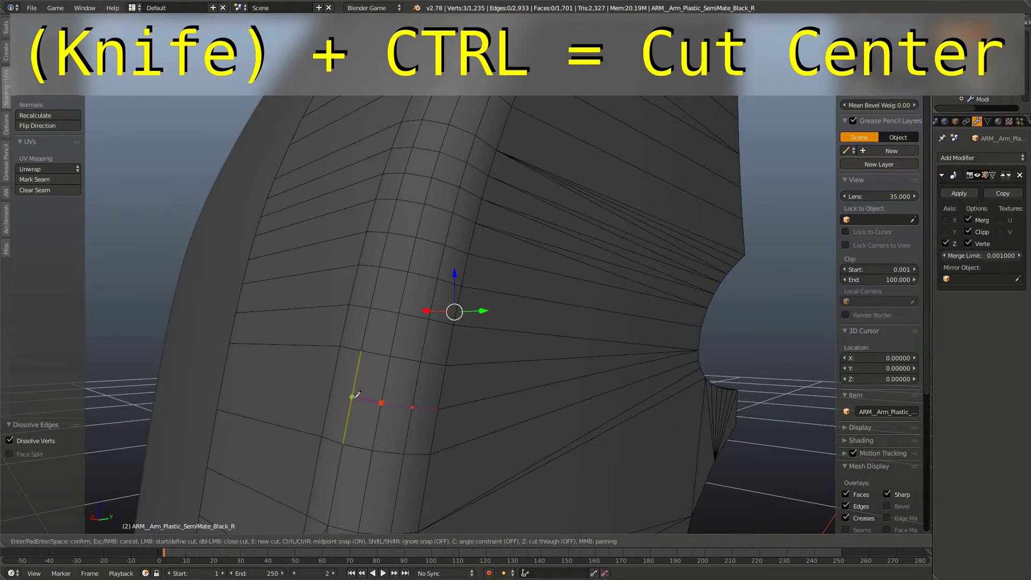
left_click(330, 391, "ctrl")
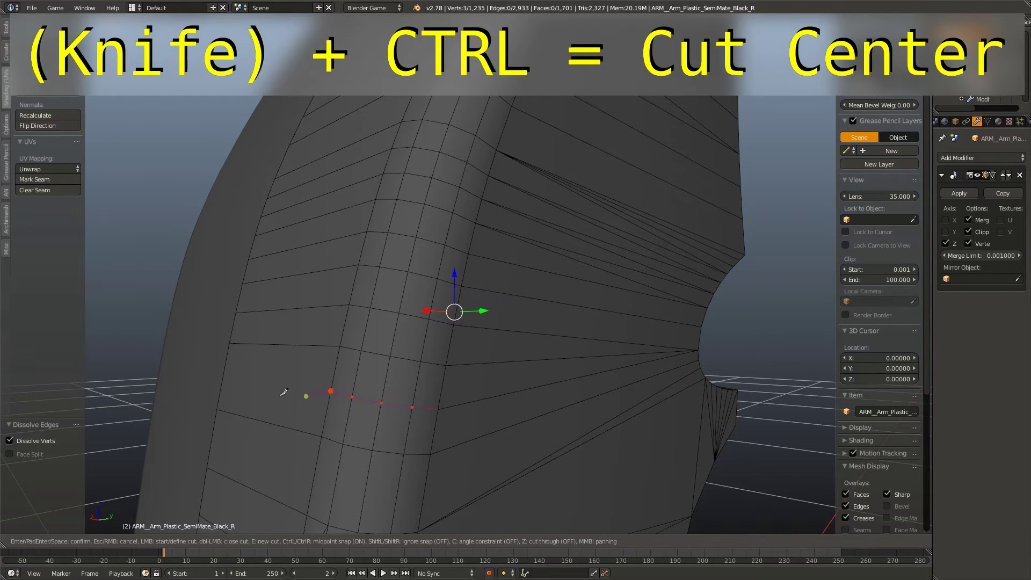
left_click(223, 376)
key("Return")
key("a")
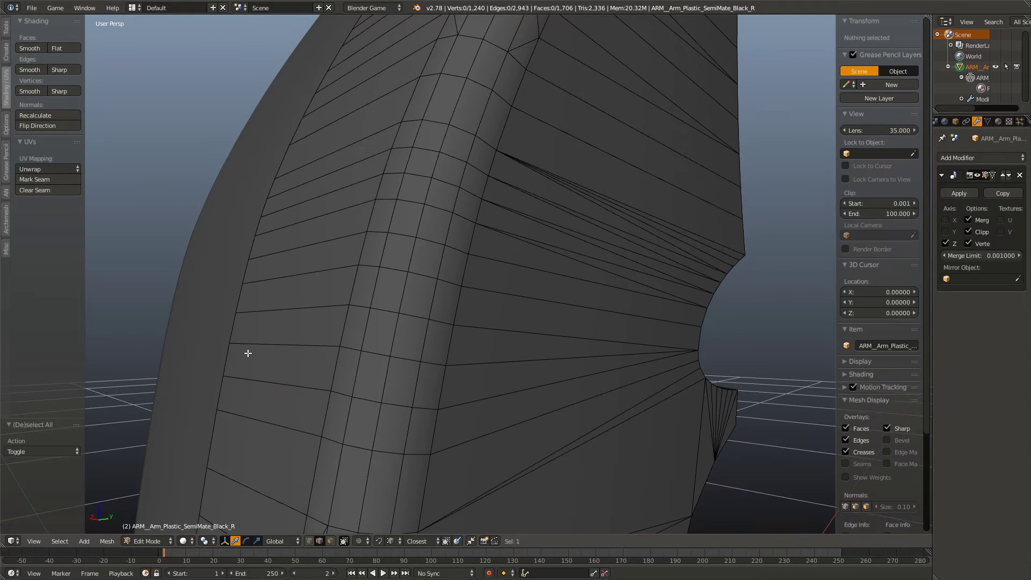
- Examine the shading along the rim in object mode from the side notch down the lower shaft
middle_click_drag(247, 353, 479, 340)
key("Tab")
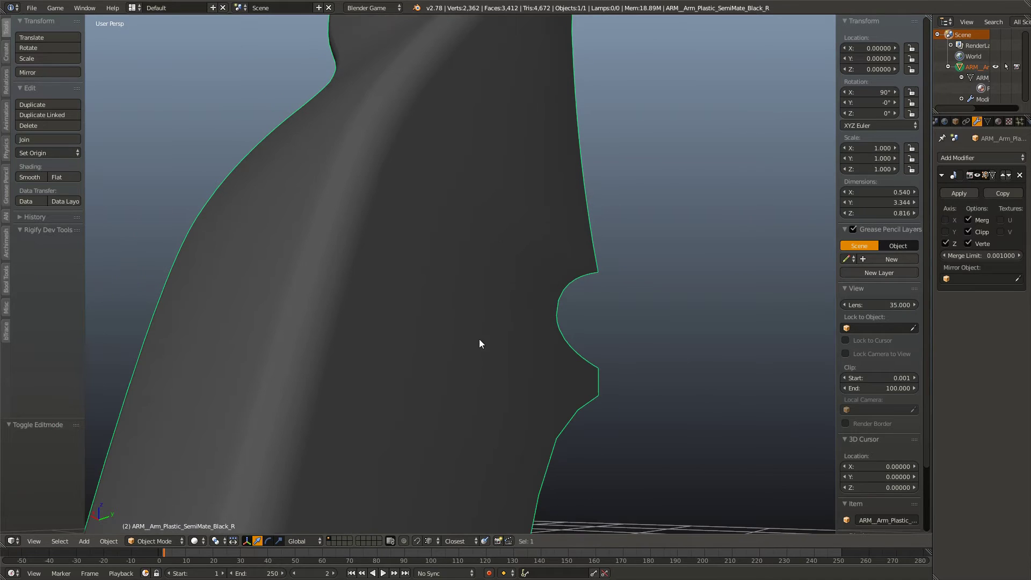
scroll(456, 343, "down", 8)
middle_click_drag(460, 452, 476, 291, "shift")
scroll(476, 292, "up", 4)
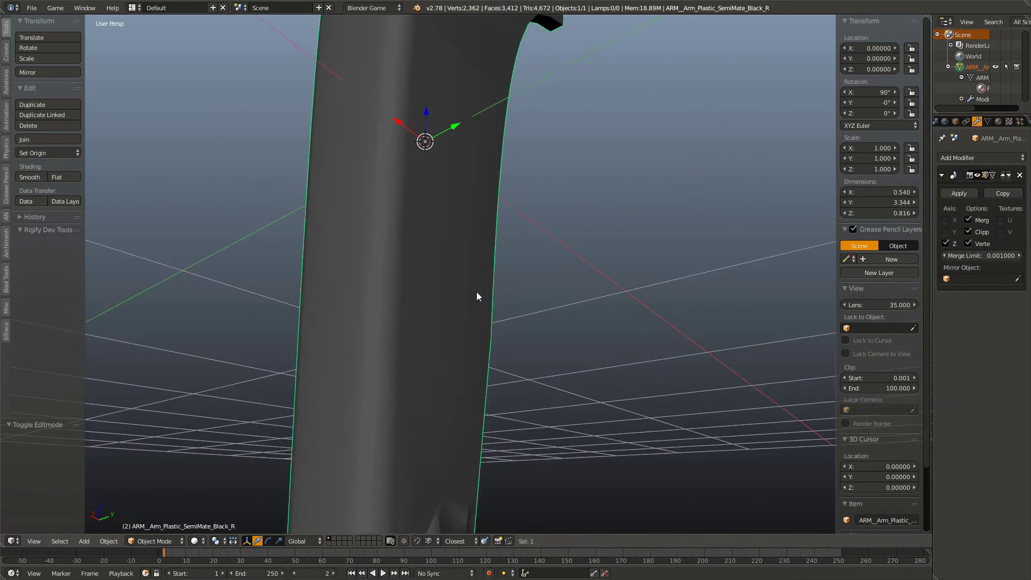
middle_click_drag(473, 145, 511, 299, "shift")
scroll(505, 290, "up", 3)
middle_click_drag(463, 235, 474, 317)
- Dissolve the doubled edge loop along the side of the rim on the lower shaft, below the notch
key("Tab")
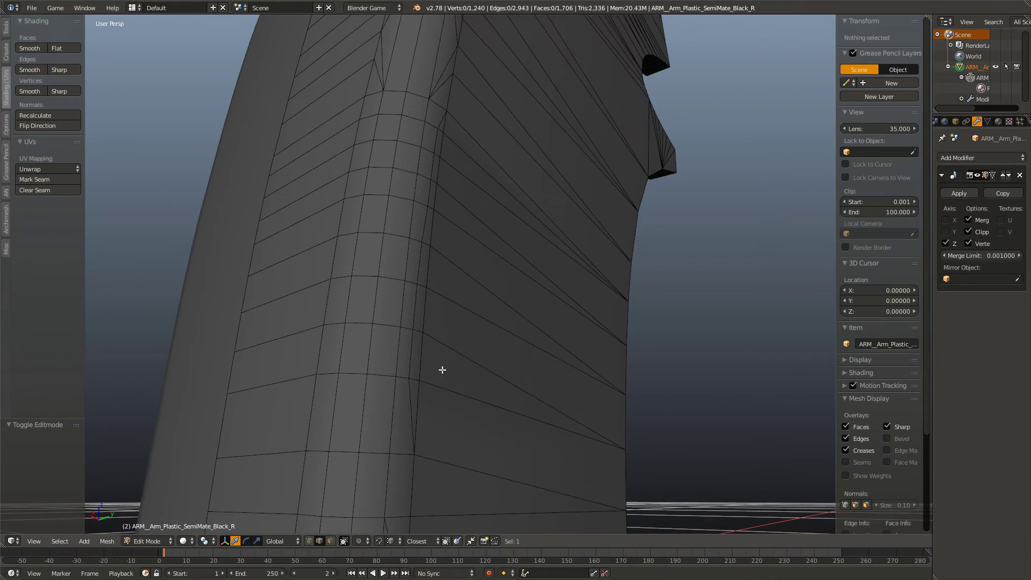
right_click(409, 353, "alt")
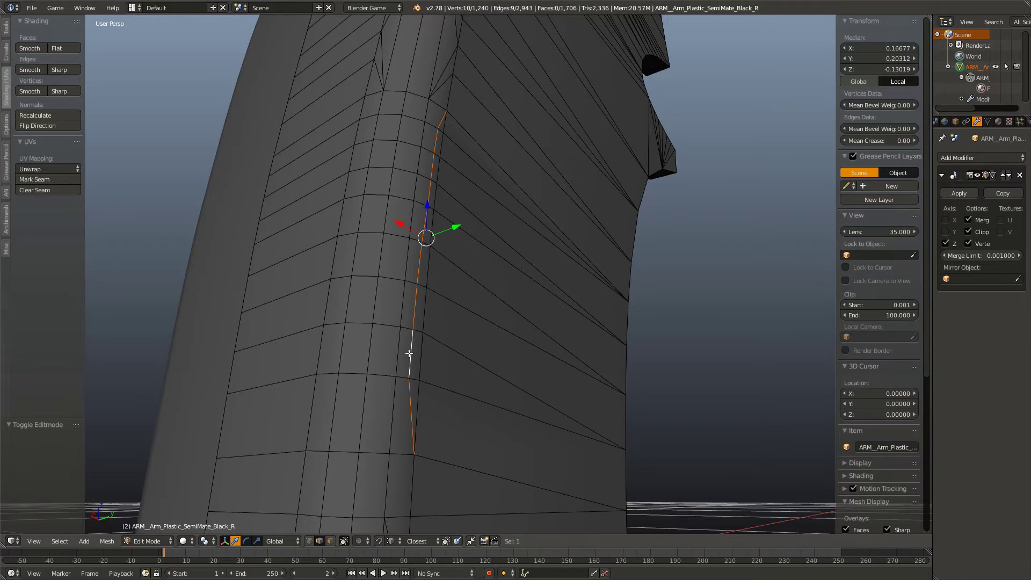
middle_click_drag(410, 349, 483, 343)
key("x")
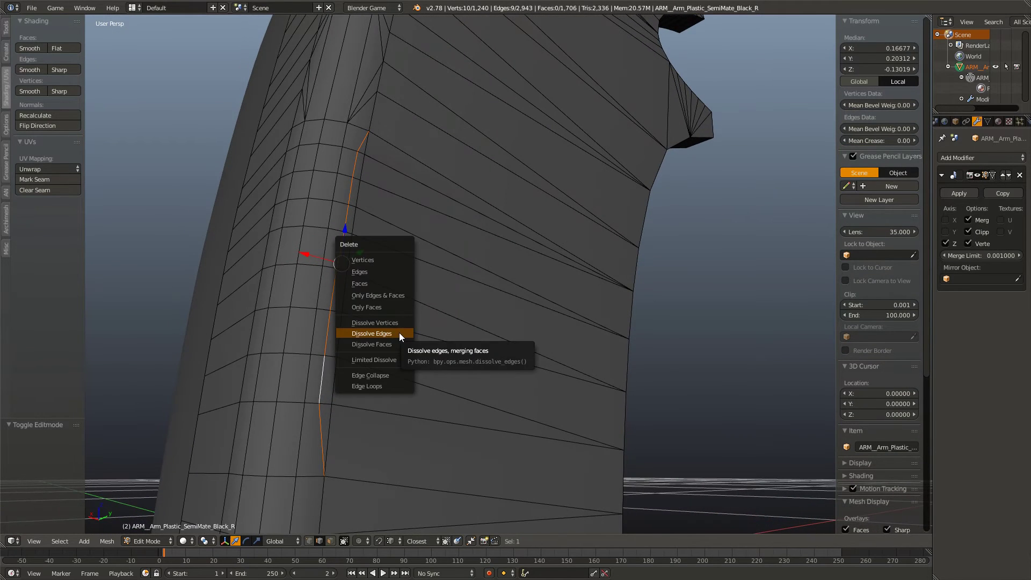
left_click(399, 333)
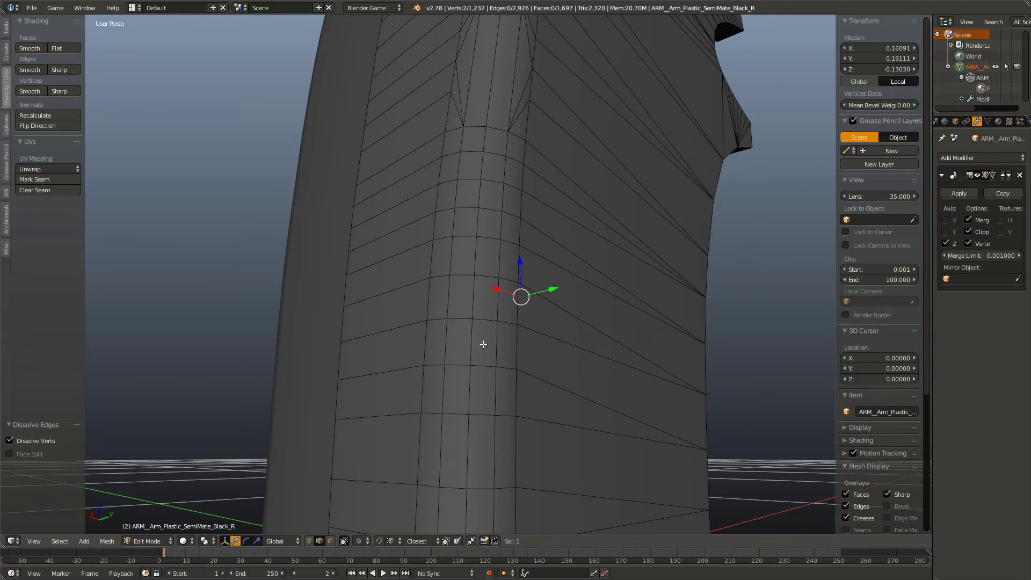
- Examine the rim's shading higher up the shaft in object mode for remaining artefacts
scroll(516, 338, "down", 4)
middle_click_drag(515, 257, 469, 355, "shift")
key("Tab")
middle_click_drag(481, 405, 749, 346)
scroll(414, 268, "up", 3)
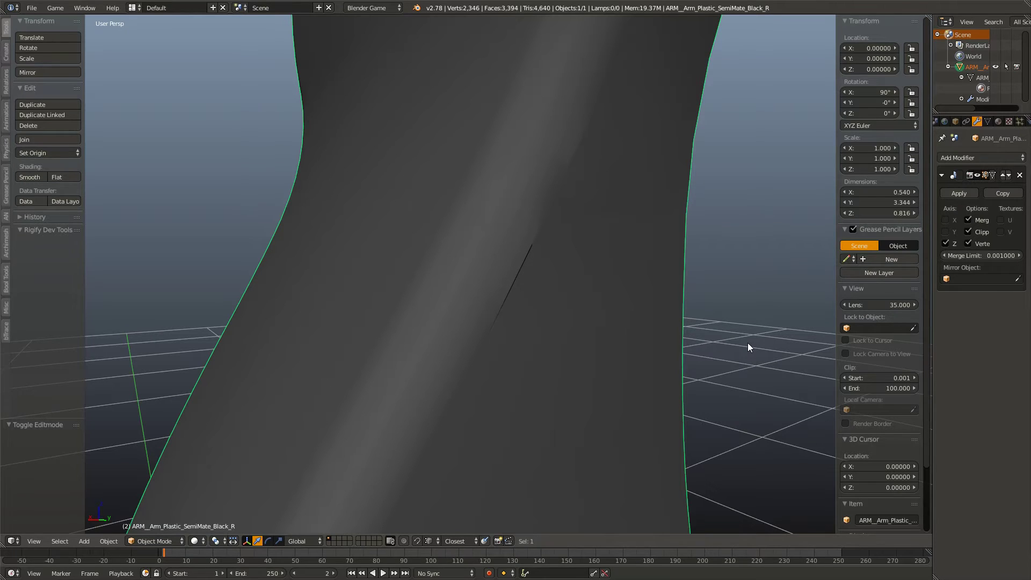
- Enter edit mode and select the long mesh edge running along the black shading line beside the rim
scroll(748, 342, "up", 1)
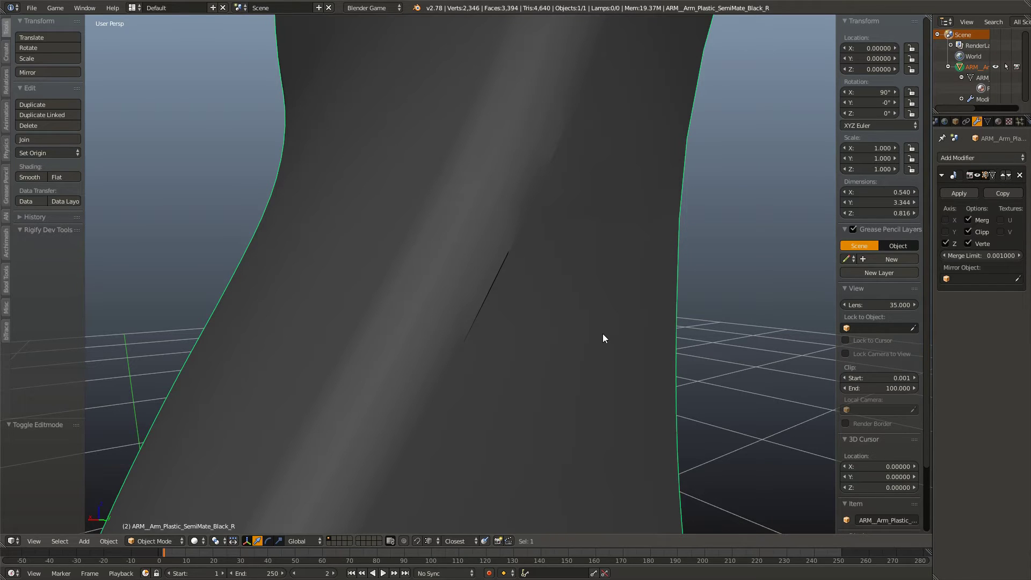
scroll(602, 334, "up", 1)
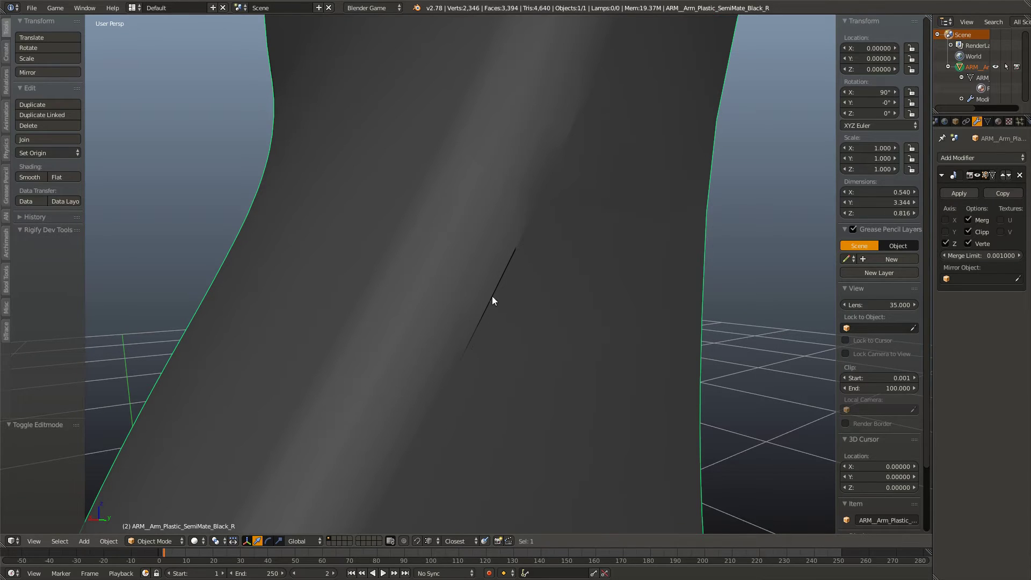
key("Tab")
middle_click_drag(511, 283, 492, 317)
right_click(572, 267)
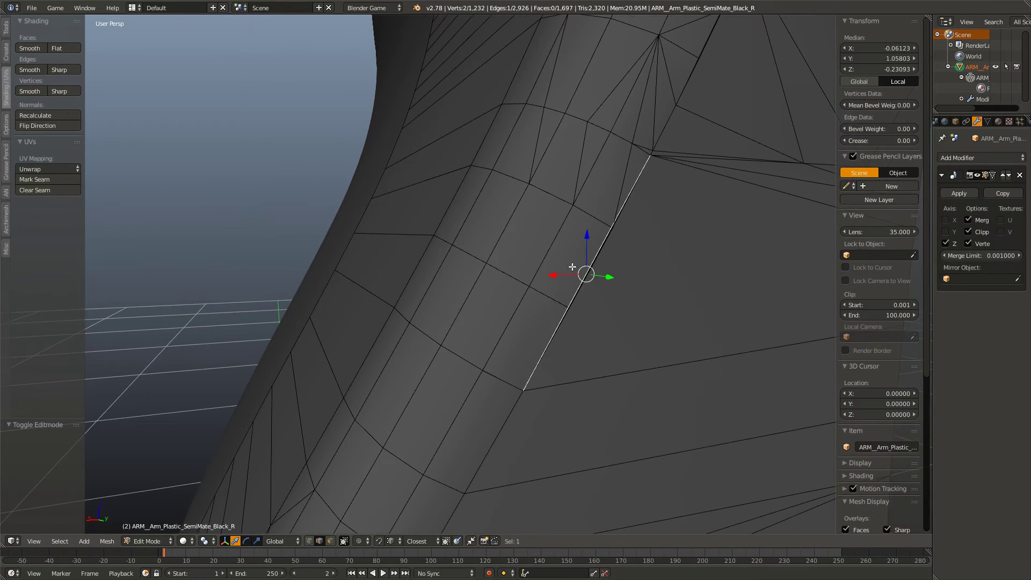
middle_click_drag(572, 267, 482, 274)
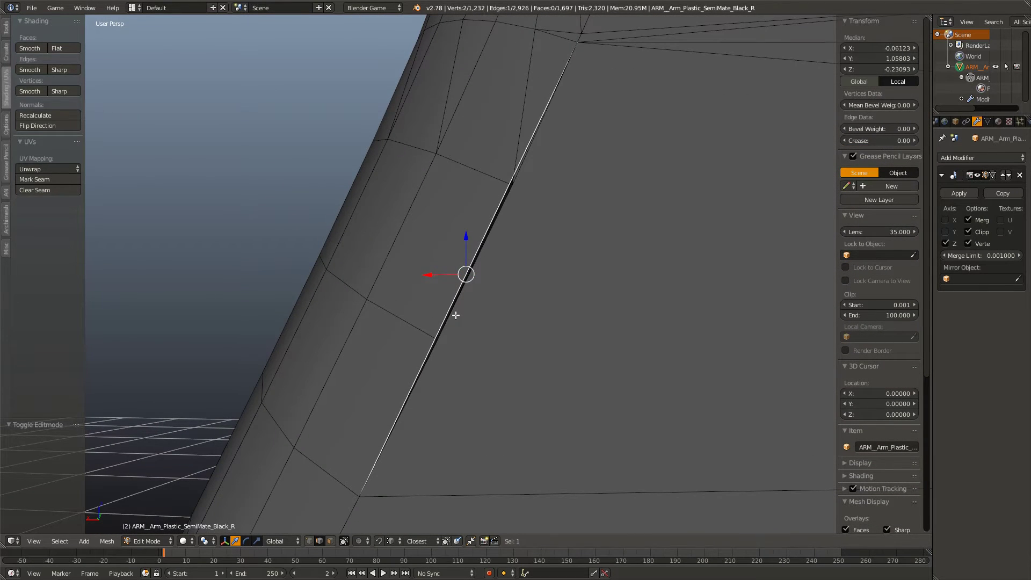
middle_click_drag(456, 315, 460, 317)
- Try moving the selected long edge along the X axis to expose the gap beside the rim
key("g")
key("x")
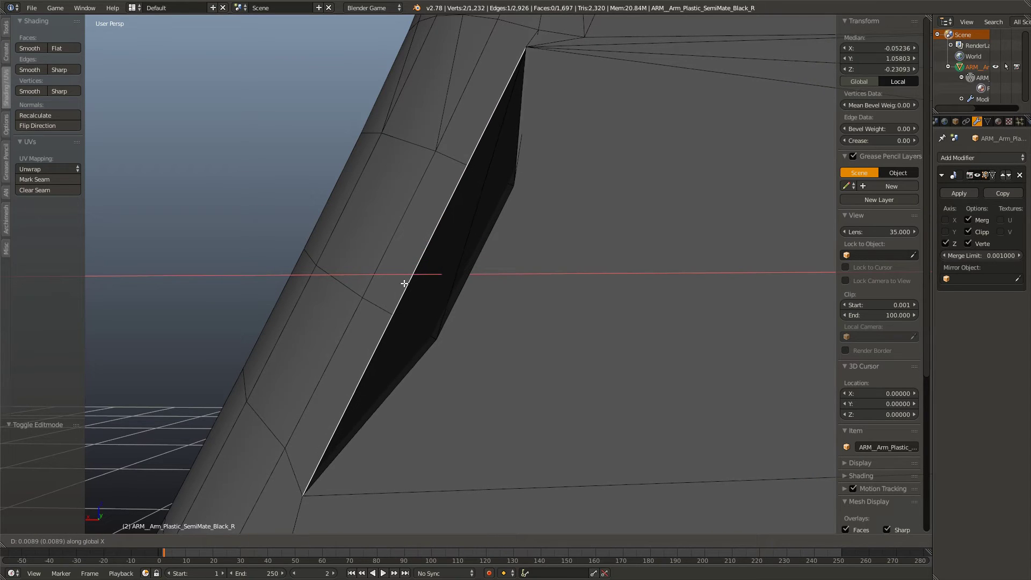
left_click(434, 295)
middle_click_drag(494, 286, 523, 292)
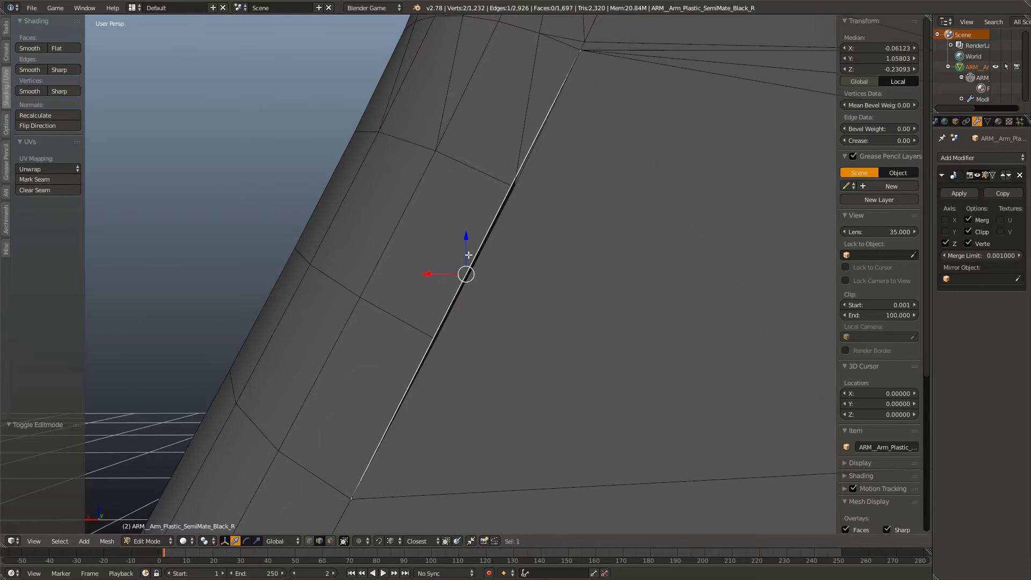
- Delete the selected long edge and the second long edge overlapping the short segments of the rim border
key("ctrl+e")
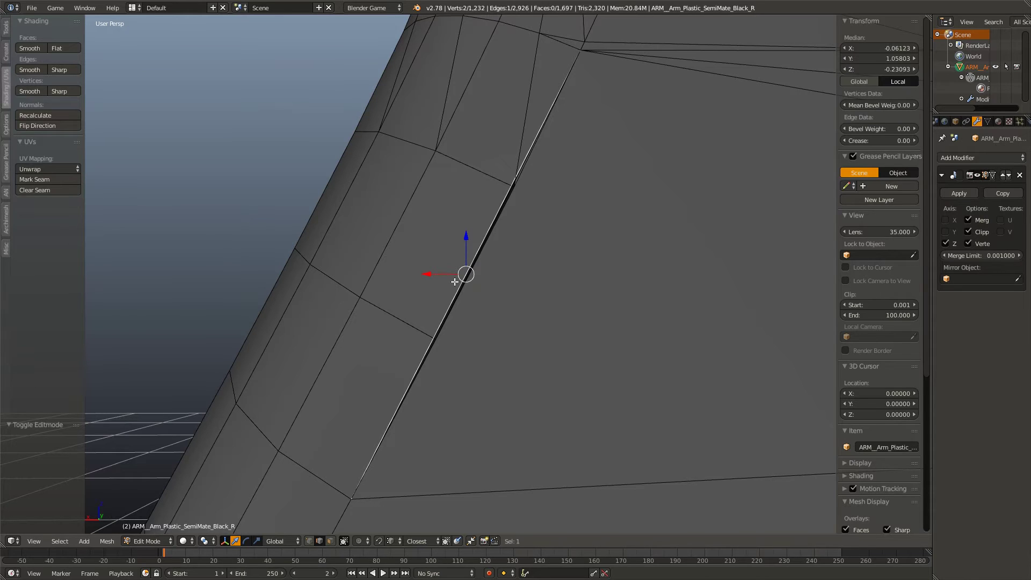
key("x")
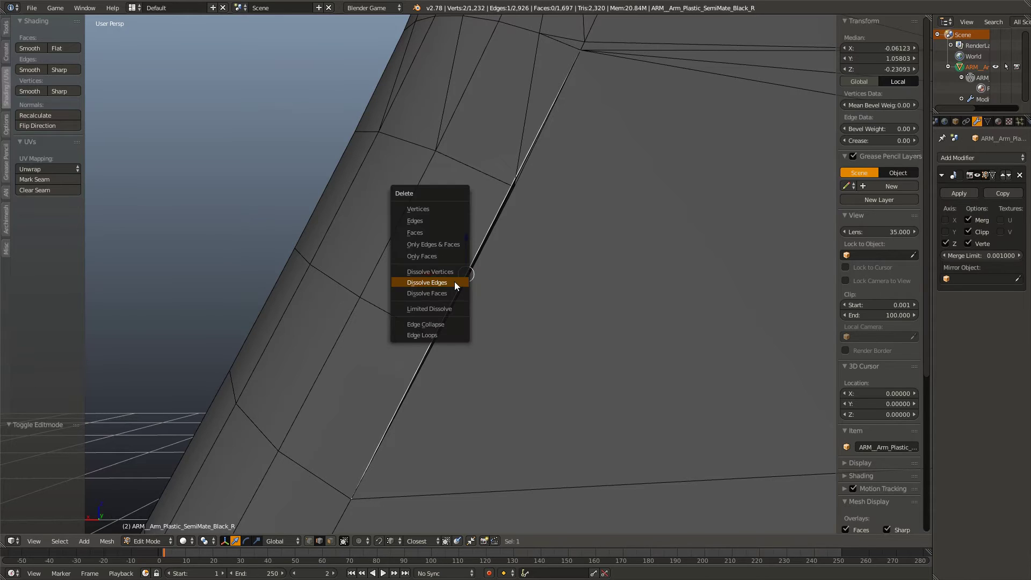
left_click(441, 221)
middle_click_drag(511, 326, 406, 252)
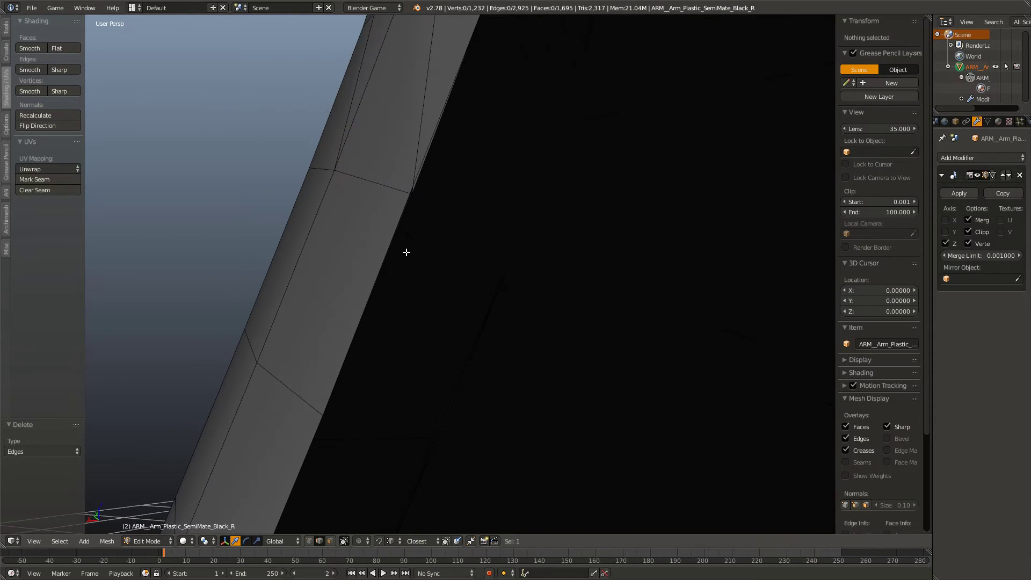
right_click(397, 208)
middle_click_drag(407, 209, 404, 255)
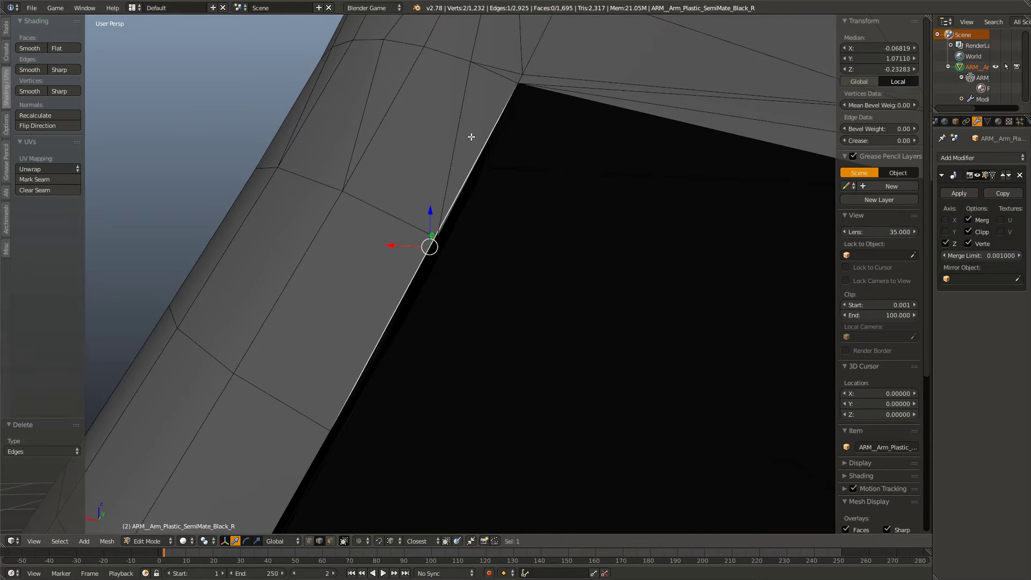
key("x")
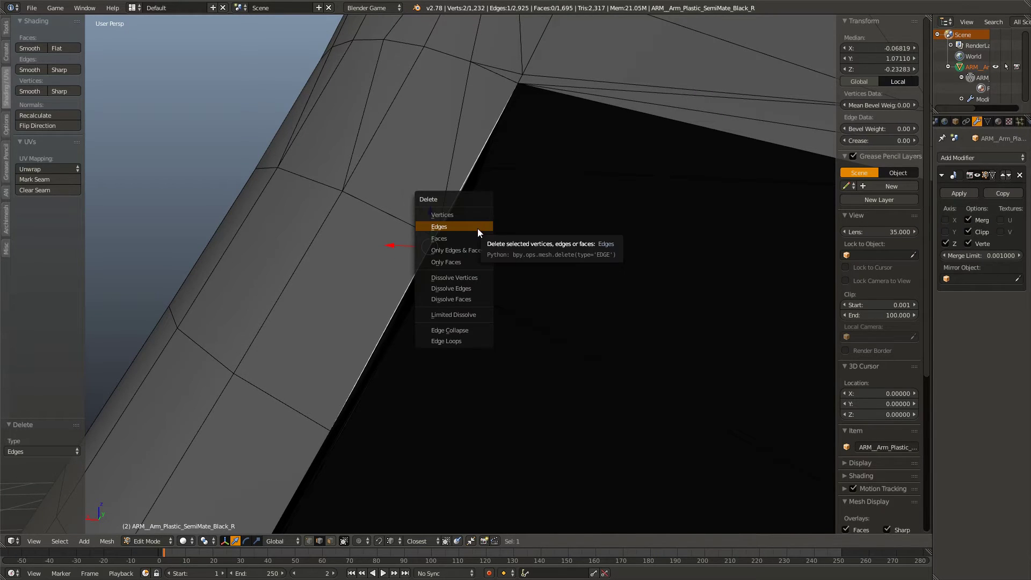
left_click(479, 226)
- Check the rim border for remaining doubled edges and fill the loop around the hole with one face
right_click(452, 208)
right_click(419, 267)
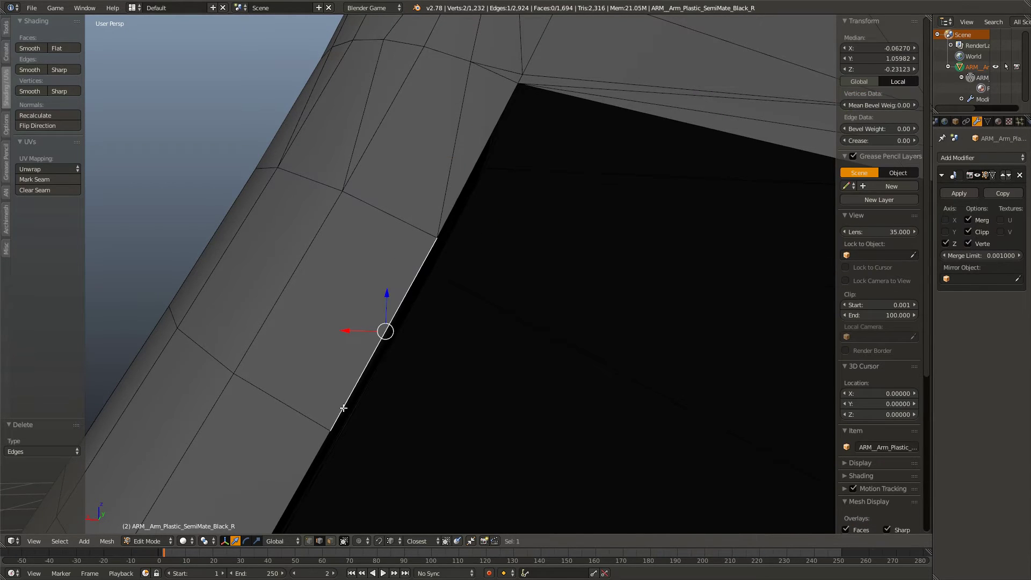
right_click(318, 449)
middle_click_drag(391, 398, 404, 356)
right_click(391, 284)
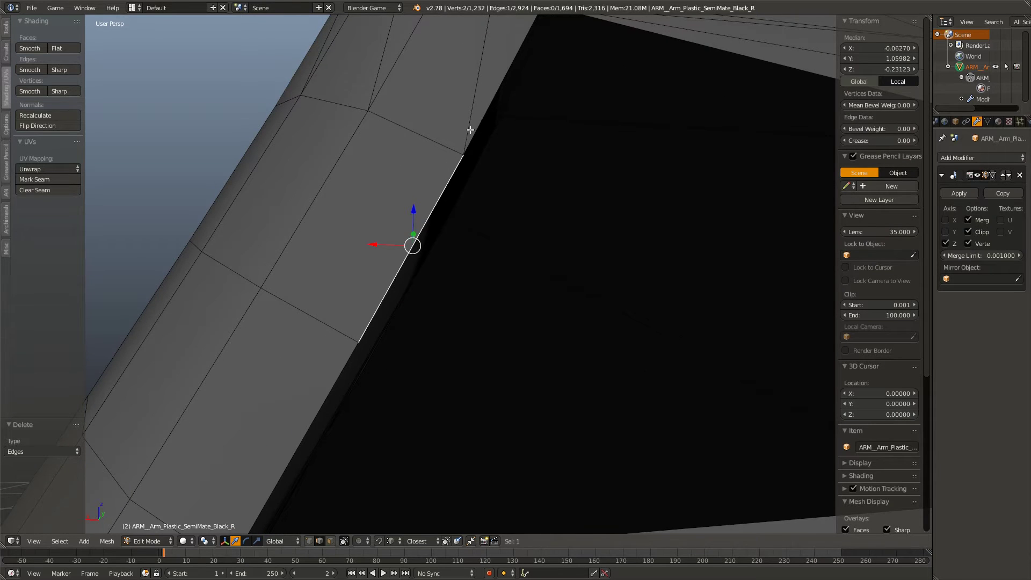
middle_click_drag(470, 130, 514, 124)
right_click(496, 115, "alt")
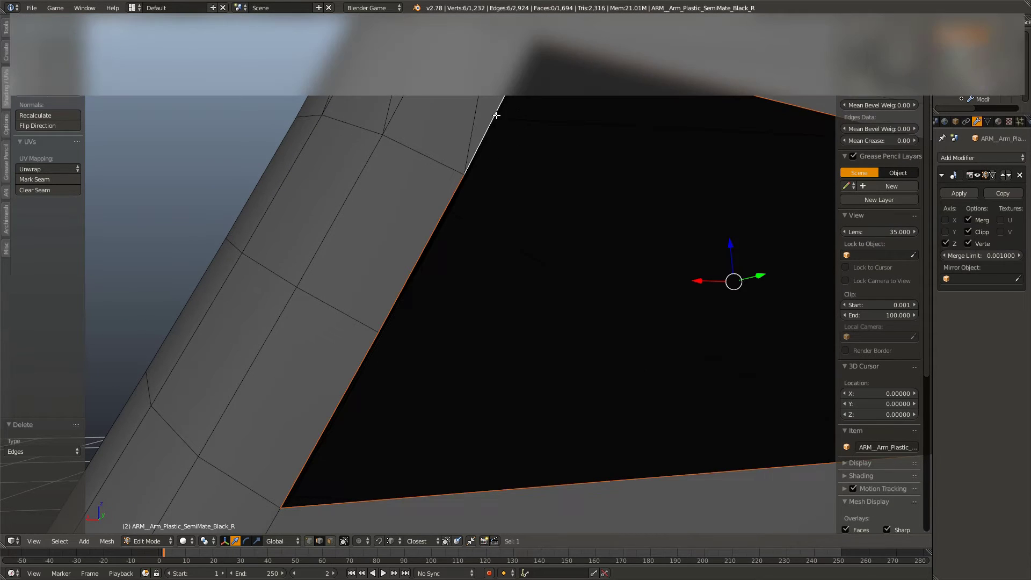
scroll(568, 253, "down", 2)
middle_click_drag(569, 253, 344, 260, "shift")
scroll(343, 260, "down", 2)
key("f")
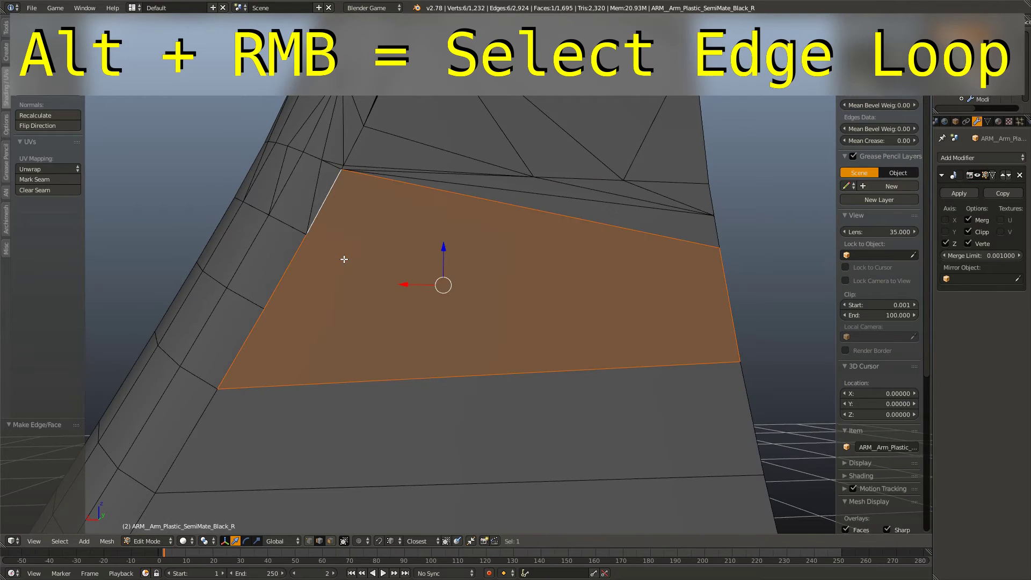
- Knife-cut the new face from the upper unconnected rim vertex to the face's upper vertex on the centre line
middle_click_drag(326, 293, 346, 311)
scroll(346, 307, "up", 1)
key("a")
scroll(340, 272, "down", 1)
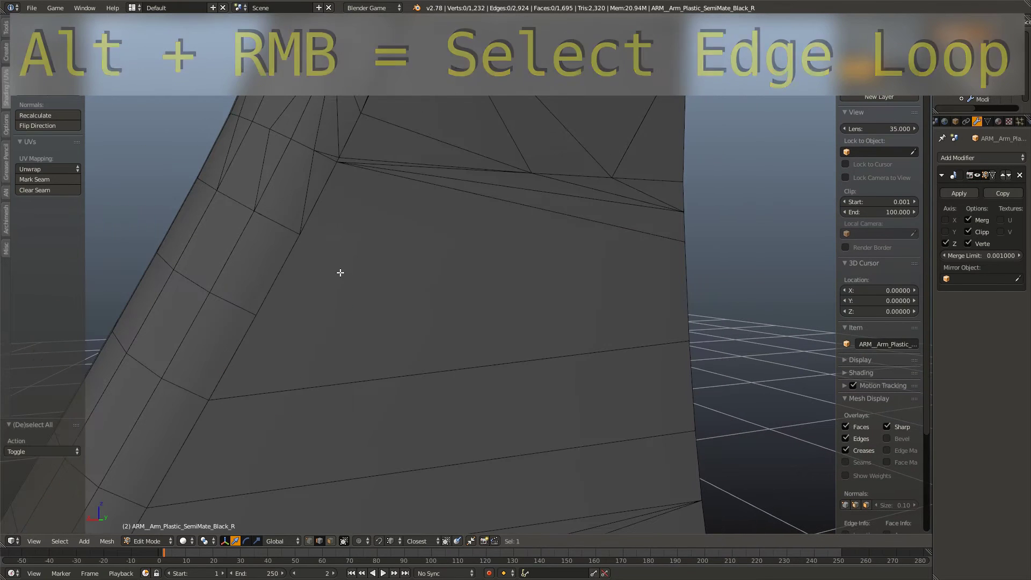
key("k")
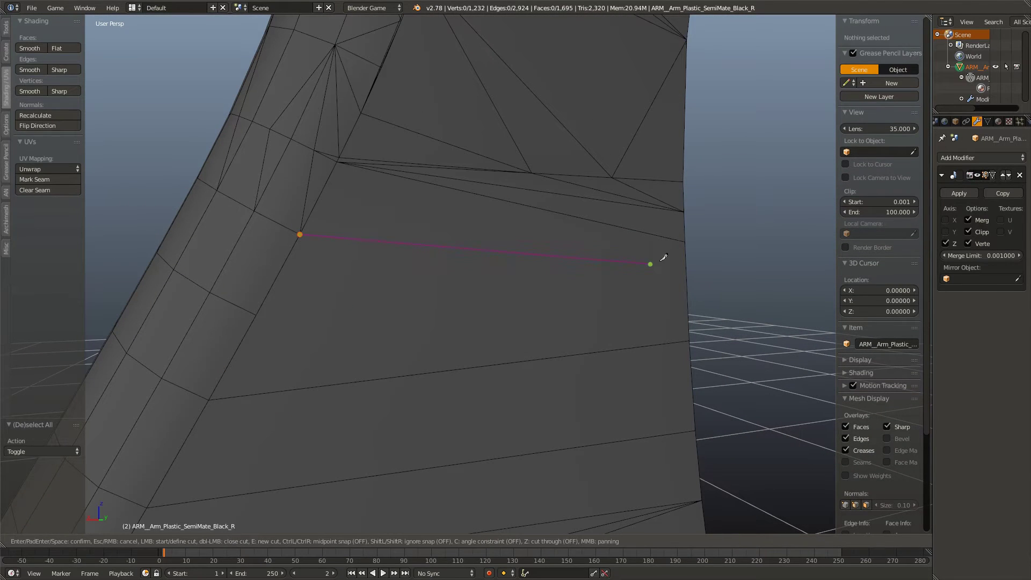
left_click(683, 238)
key("Return")
key("a")
- Knife-cut from the next rim vertex below to the same vertex on the centre line
key("k")
left_click(256, 315)
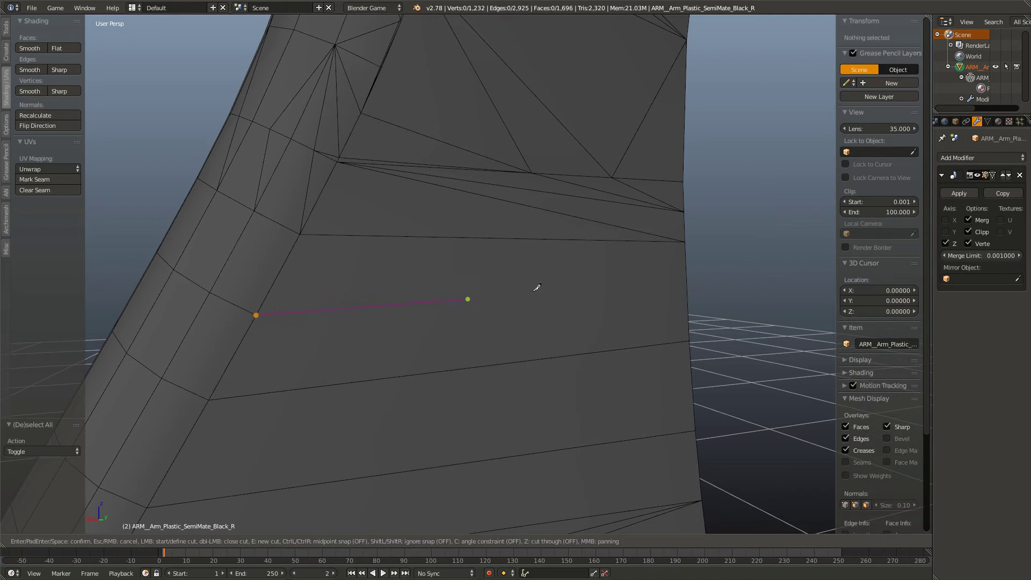
left_click(684, 237)
key("Return")
key("a")
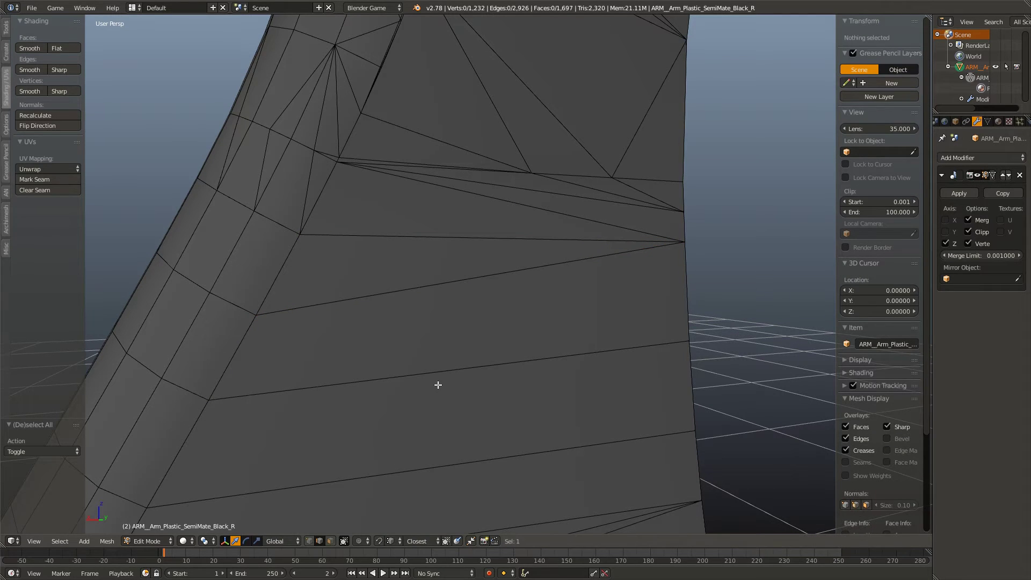
- Dissolve the diagonal edge above the new cuts and check the rim's shading in object mode
right_click(507, 200)
key("x")
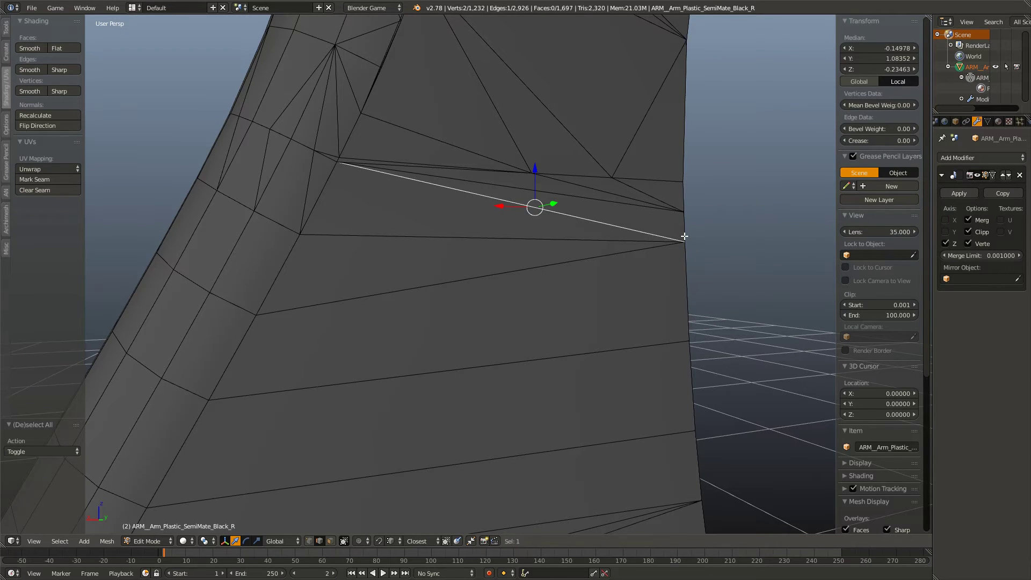
key("x")
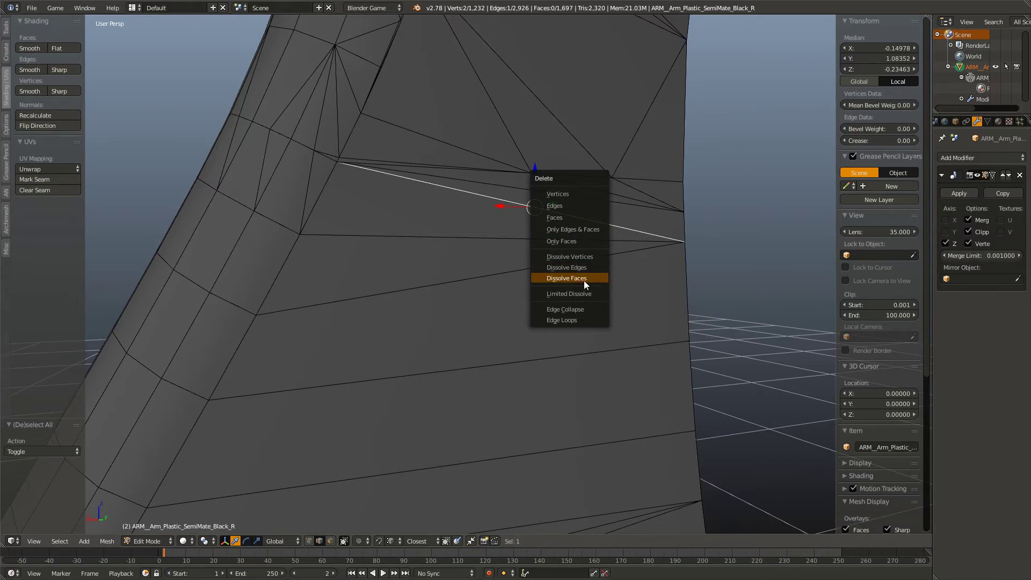
left_click(584, 268)
middle_click_drag(519, 283, 482, 281)
key("Tab")
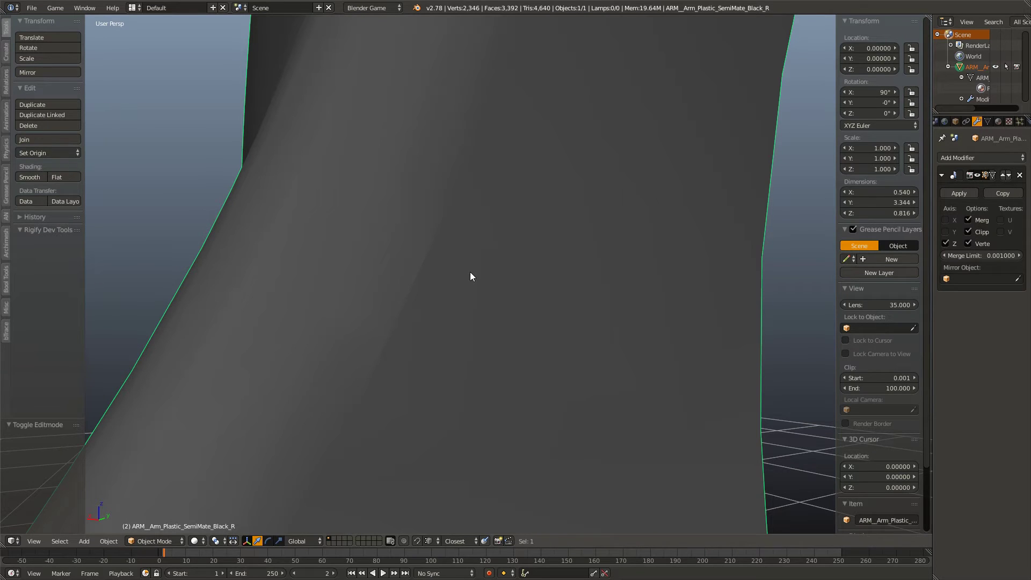
middle_click_drag(471, 274, 483, 327)
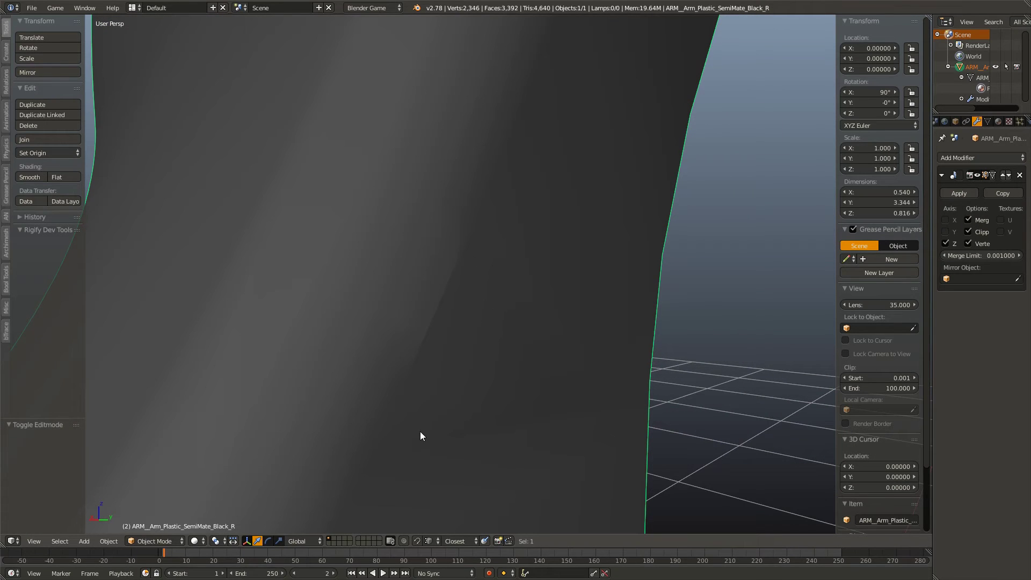
- Return to edit mode and select the long edge at the next shading line, higher up the rim
key("Tab")
middle_click_drag(442, 379, 442, 309)
right_click(442, 305)
scroll(445, 300, "up", 4)
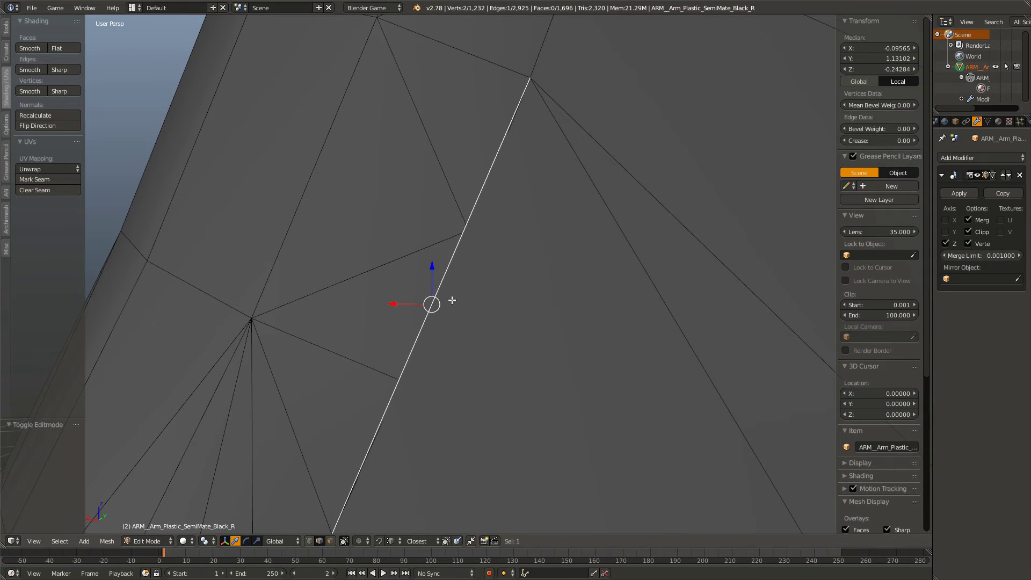
- Try moving this higher rim edge along the X axis to reveal the gap behind it
key("g")
key("x")
left_click(480, 305)
- Delete the selected long edge and the doubled edge overlapping the two lower segments of the triangular hole's rim side
key("x")
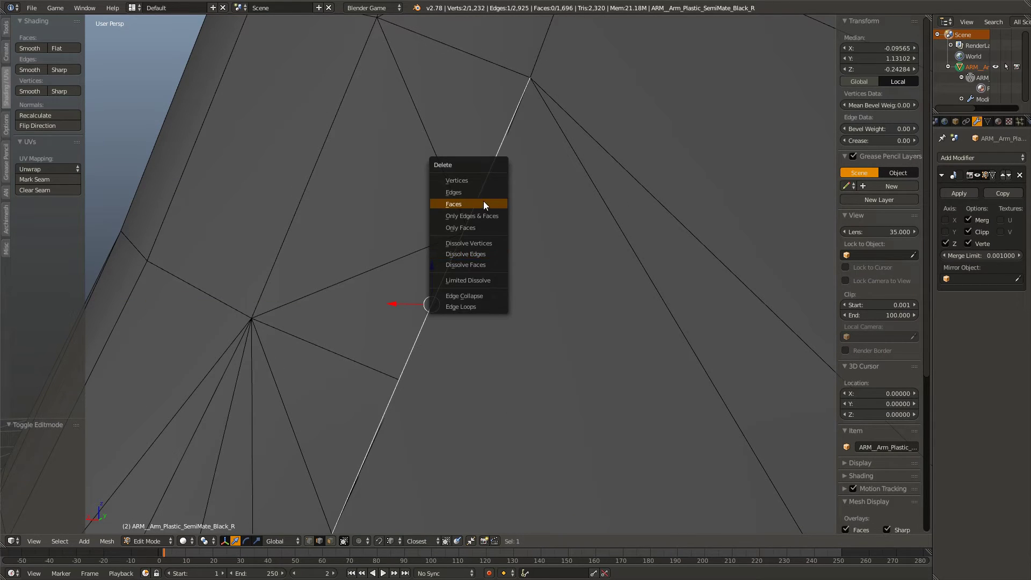
left_click(482, 195)
scroll(560, 325, "down", 2)
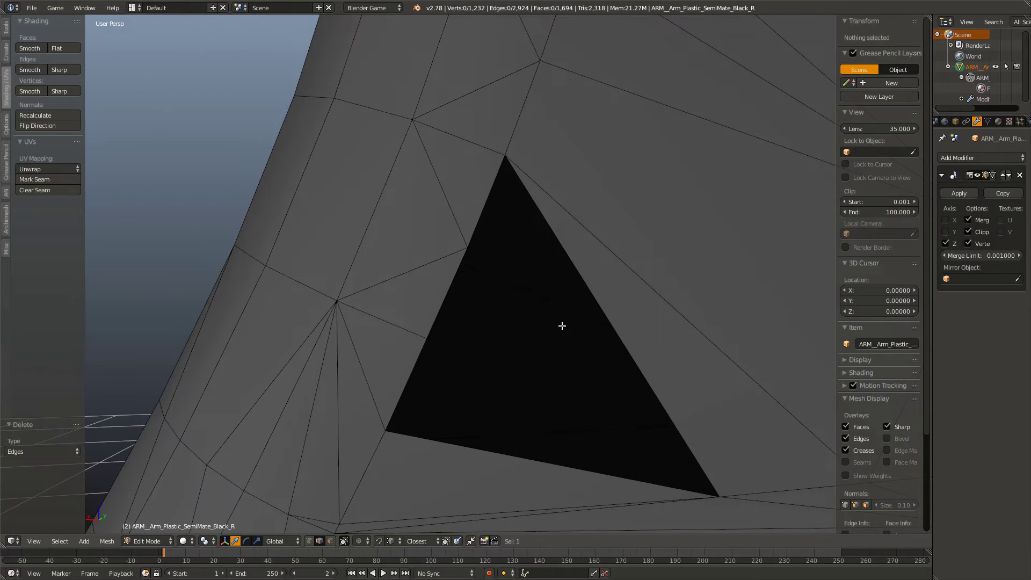
middle_click_drag(561, 326, 550, 306, "shift")
scroll(491, 301, "up", 1)
right_click(420, 264)
right_click(447, 184)
right_click(456, 177)
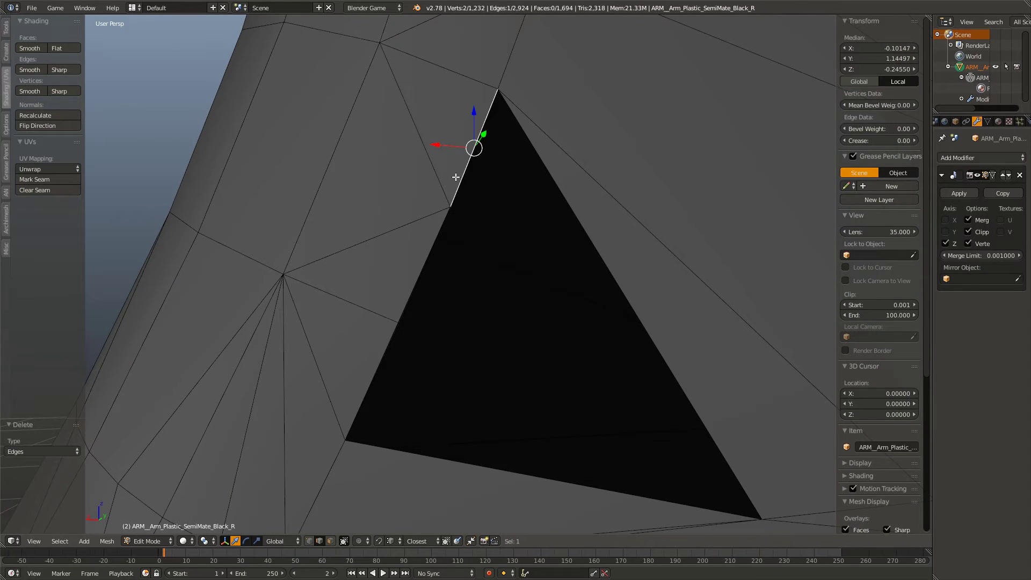
right_click(430, 250)
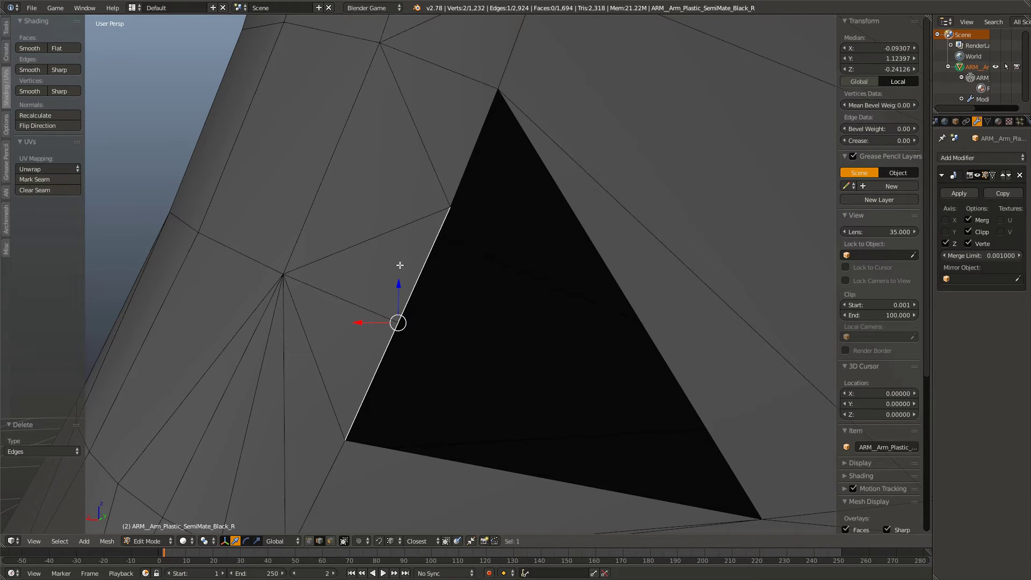
key("x")
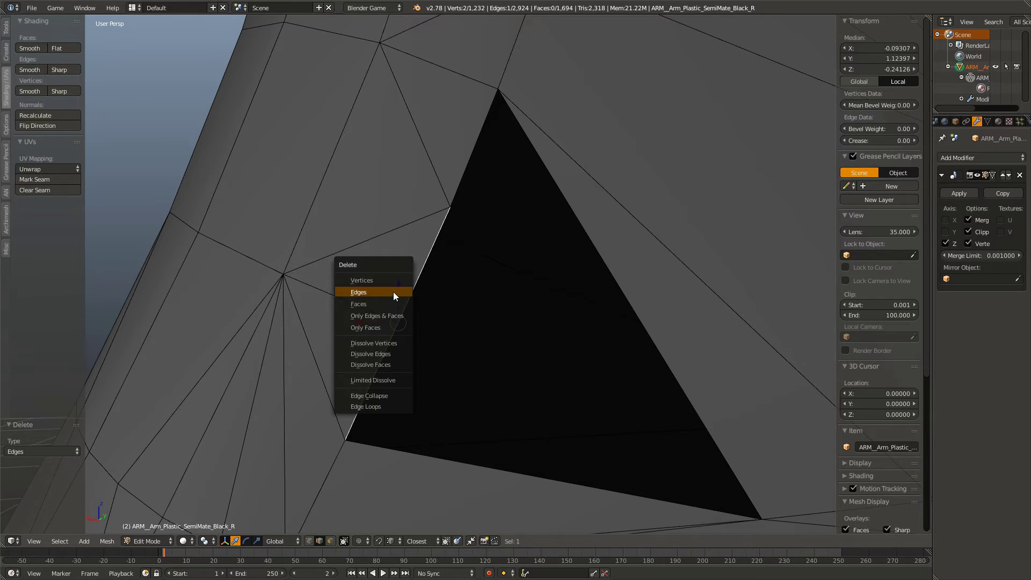
left_click(396, 294)
- Check the triangular hole's rim segments individually and fill its border loop with one face
right_click(400, 313)
right_click(401, 311)
right_click(463, 153)
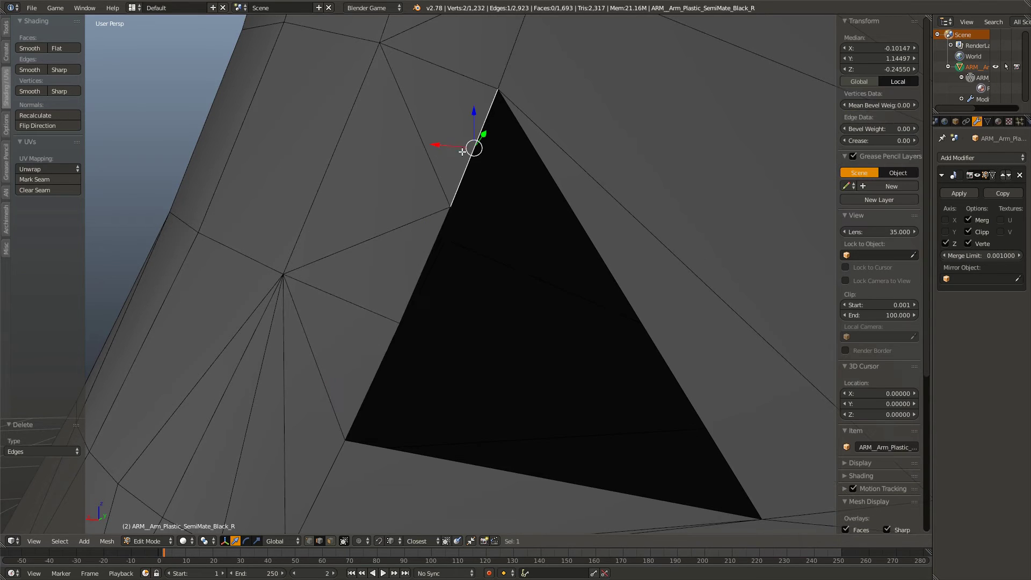
right_click(427, 237)
right_click(372, 378)
right_click(416, 285)
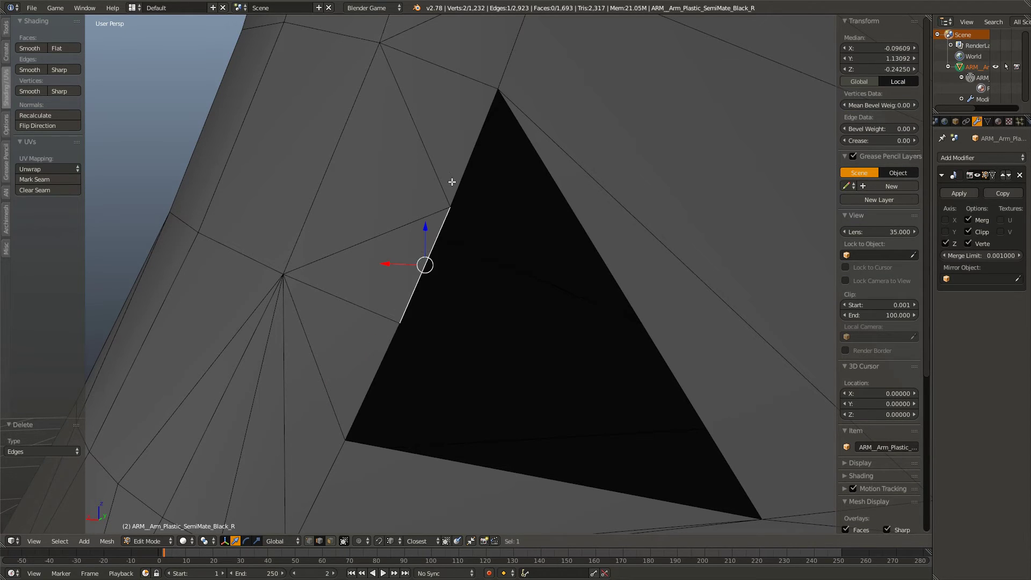
right_click(455, 180)
right_click(430, 260, "alt")
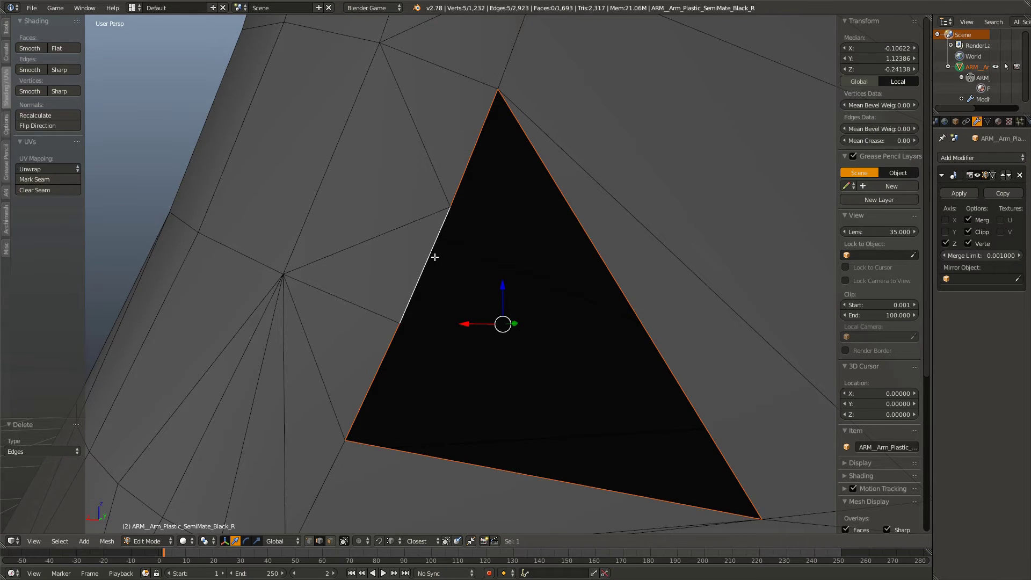
key("f")
key("a")
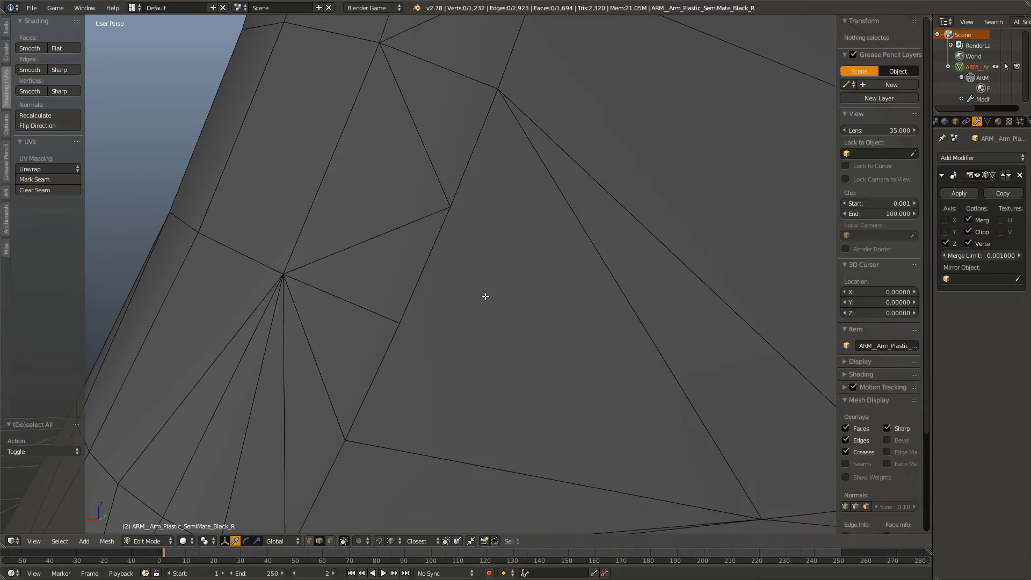
- Knife-cut the new triangular face from the upper unconnected rim vertex to its far lower corner
scroll(486, 294, "down", 3)
key("k")
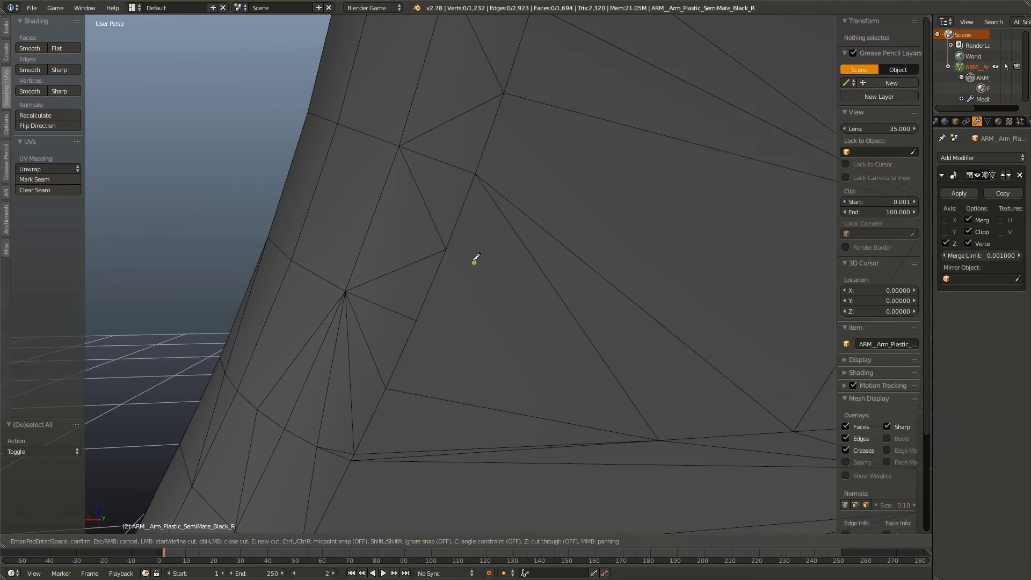
left_click(445, 249)
left_click(656, 437)
key("Return")
key("a")
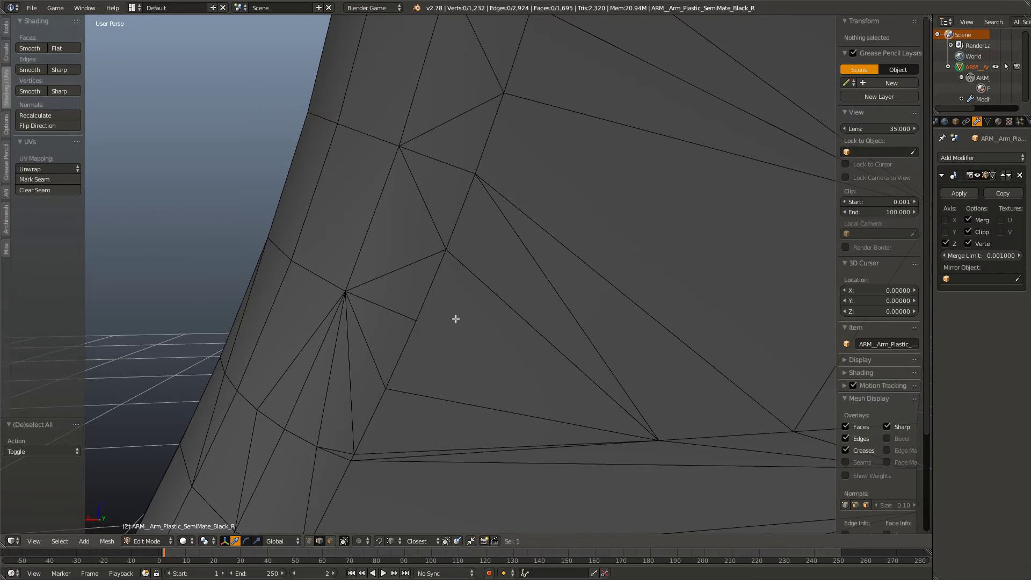
- Knife-cut the new triangular face from the lower unconnected rim vertex to its far lower corner
key("k")
left_click(417, 319)
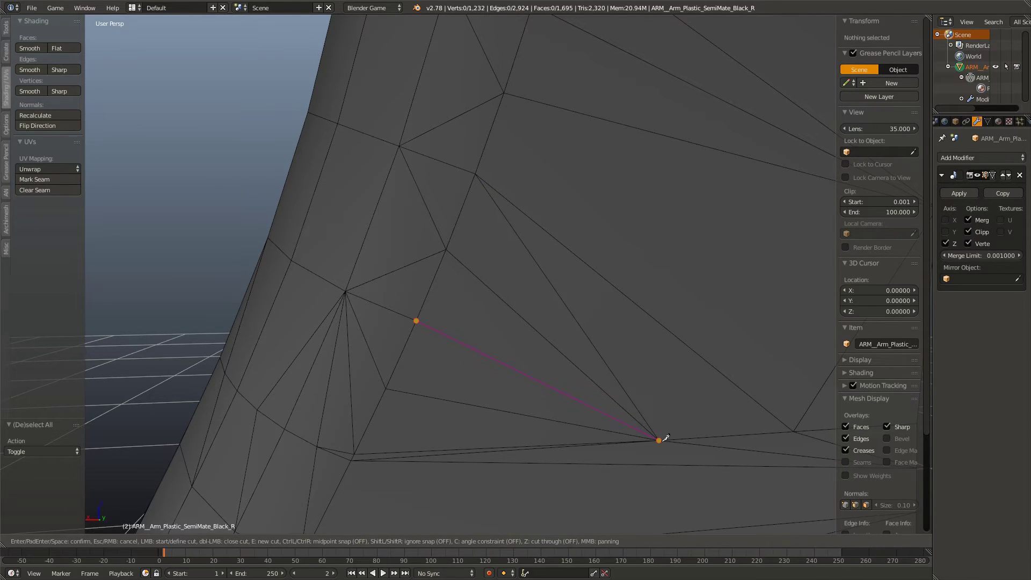
left_click(658, 437)
key("Return")
key("a")
- Check the smooth shading around the arm's rounded end in Object Mode
scroll(487, 332, "down", 3)
middle_click_drag(487, 332, 506, 370)
key("Tab")
scroll(630, 347, "up", 3)
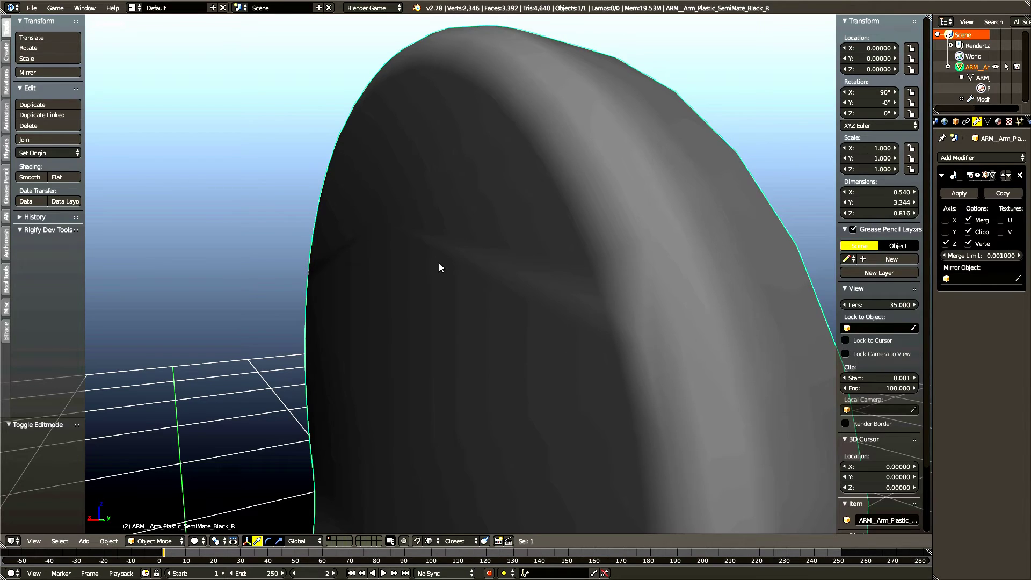
middle_click_drag(597, 301, 362, 320)
key("Tab")
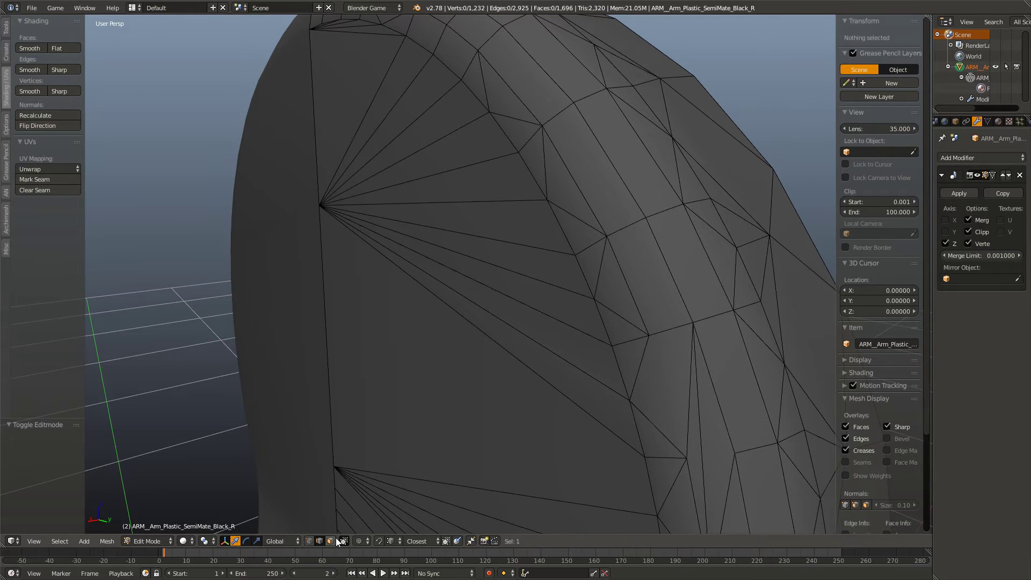
- Examine individual faces of the triangle fan and the four-sided face beside it on the curved rim
right_click(498, 320)
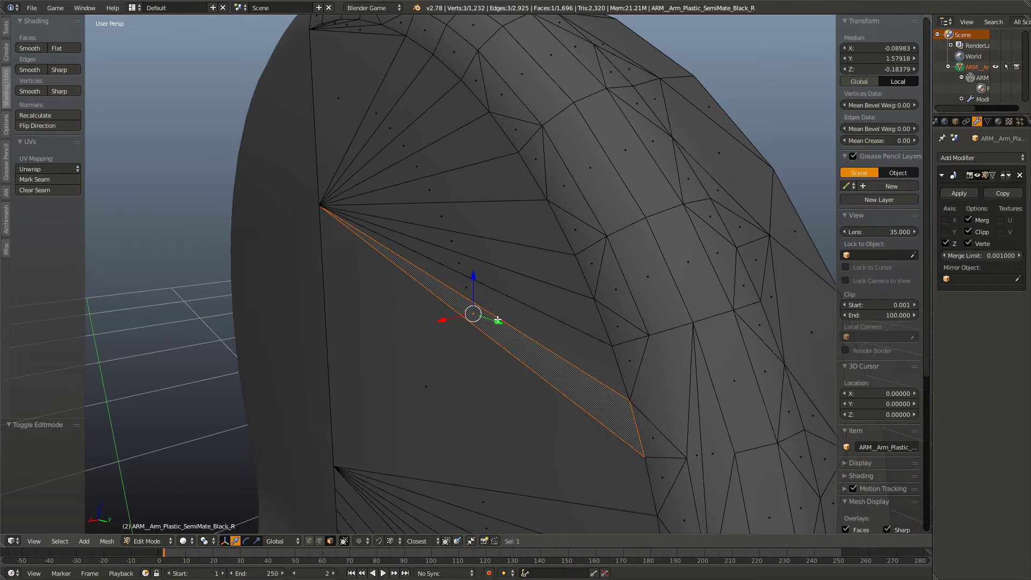
right_click(501, 307)
right_click(505, 291, "shift")
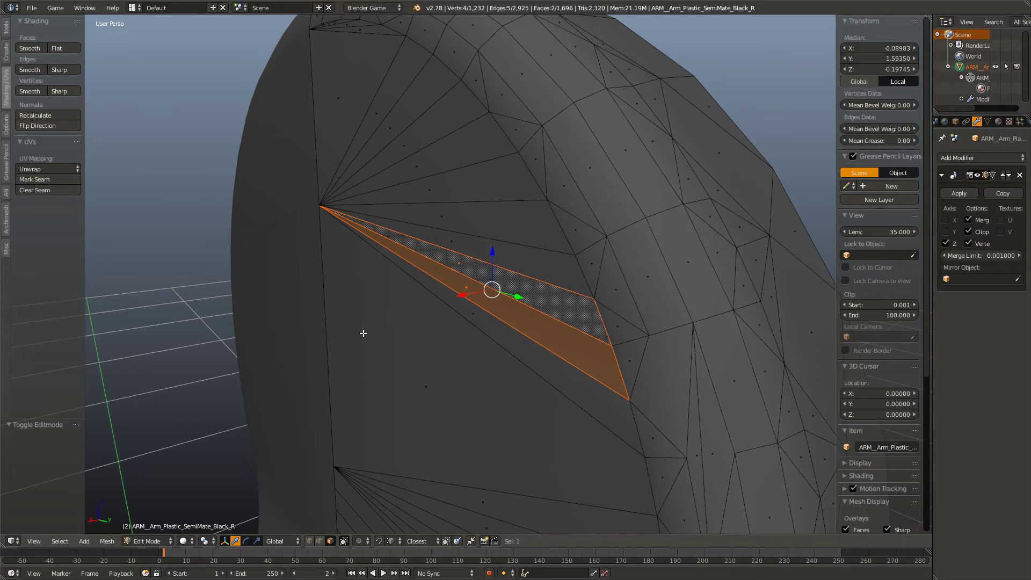
middle_click_drag(520, 322, 437, 281)
scroll(449, 320, "up", 1)
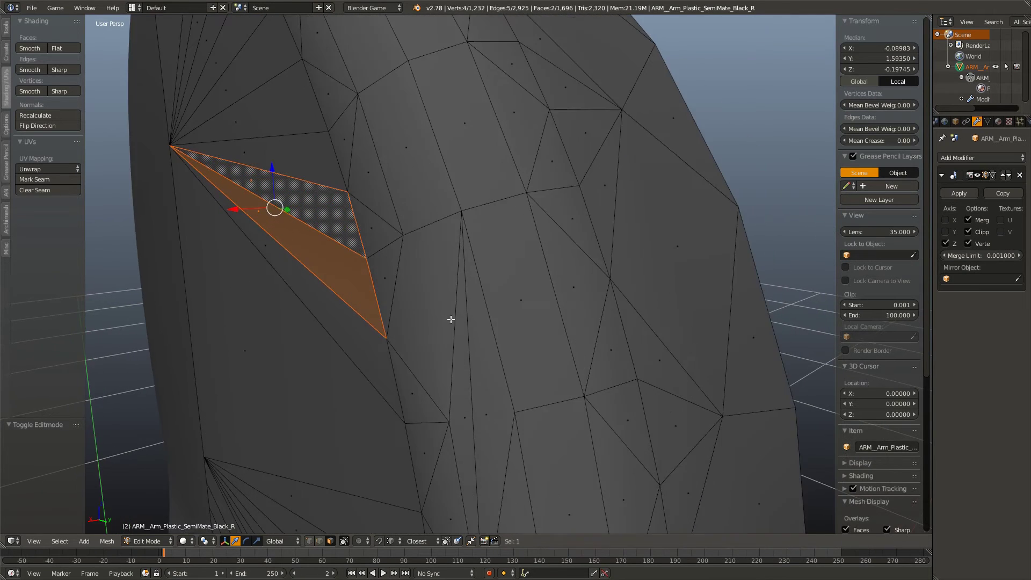
middle_click_drag(449, 320, 472, 320)
middle_click_drag(657, 374, 475, 377, "shift")
scroll(495, 380, "up", 2)
right_click(479, 375)
scroll(475, 371, "down", 2)
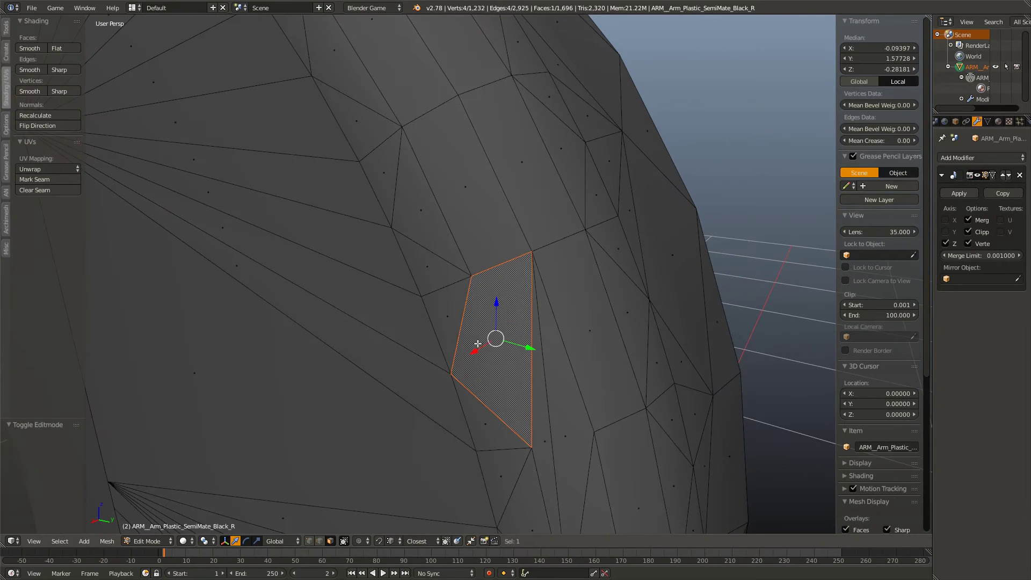
scroll(478, 318, "down", 2)
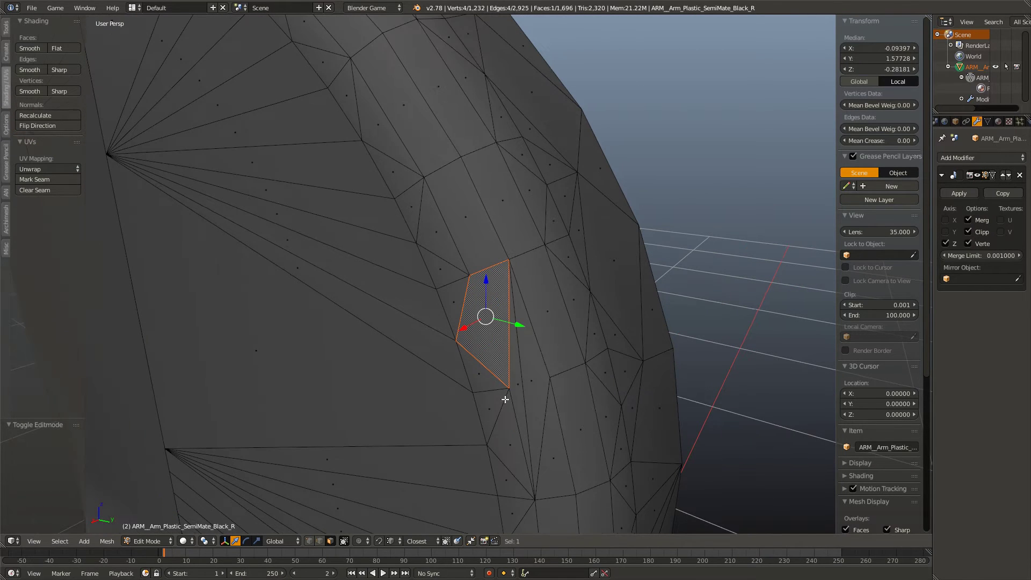
- Highlight the successive triangles in the strip between the flat fan area and the curved rim to examine their pattern
right_click(504, 483)
right_click(497, 422, "shift")
right_click(487, 410, "shift")
right_click(439, 266, "shift")
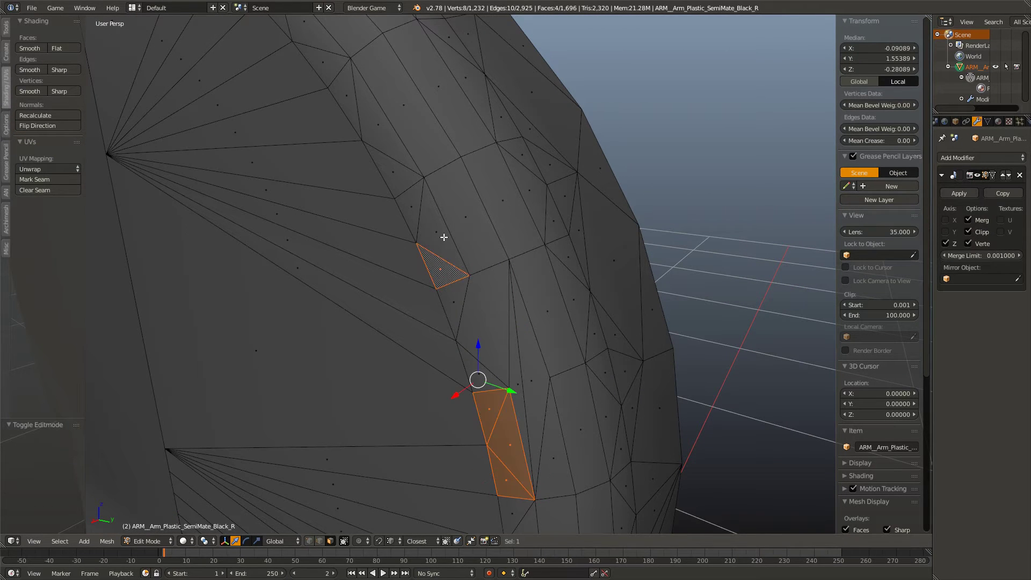
right_click(434, 232, "shift")
right_click(413, 206, "shift")
right_click(397, 148, "shift")
right_click(379, 125, "shift")
right_click(350, 101, "shift")
right_click(330, 65, "shift")
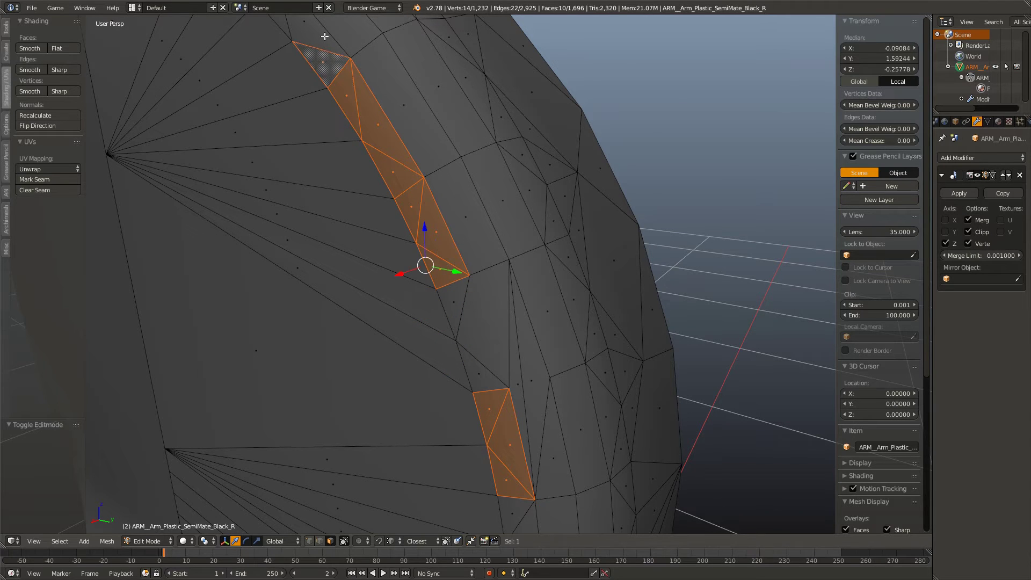
right_click(324, 37, "shift")
- Compare the four-sided rim face with the two strip triangles adjoining it by selecting all three
middle_click_drag(512, 333, 511, 324)
scroll(510, 325, "up", 1)
right_click(494, 362)
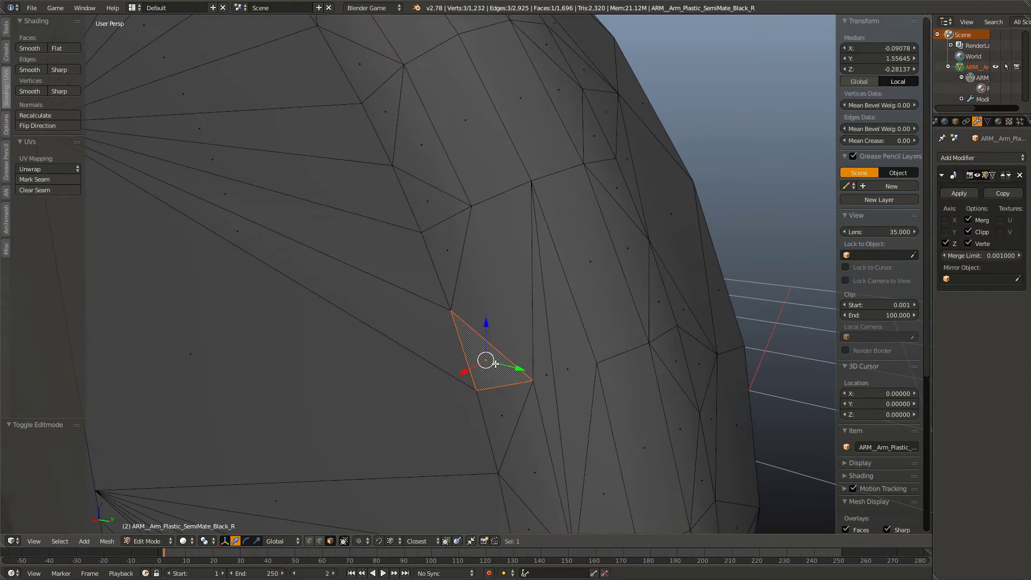
right_click(430, 252, "shift")
right_click(486, 284, "shift")
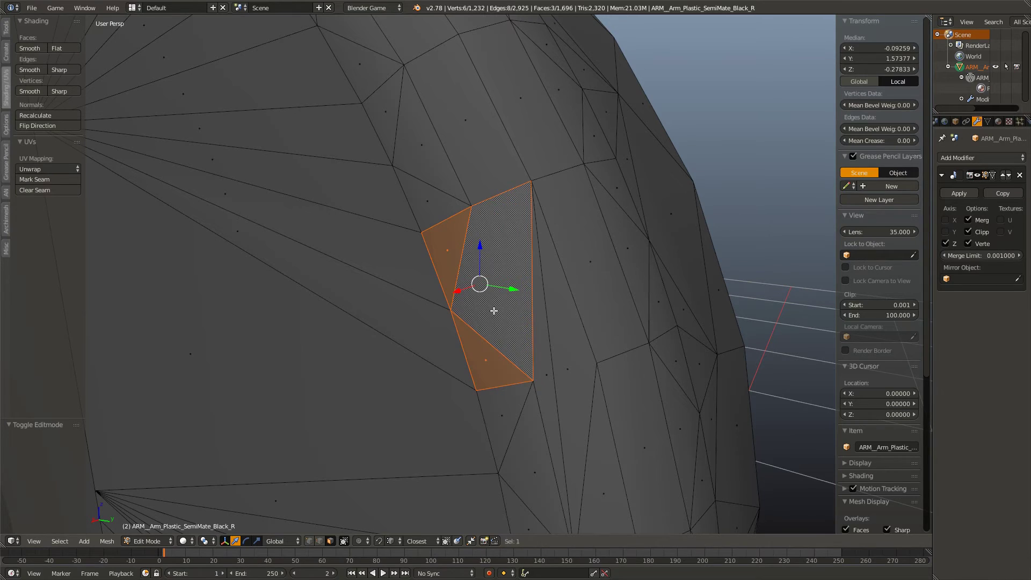
key("a")
middle_click_drag(486, 345, 499, 351)
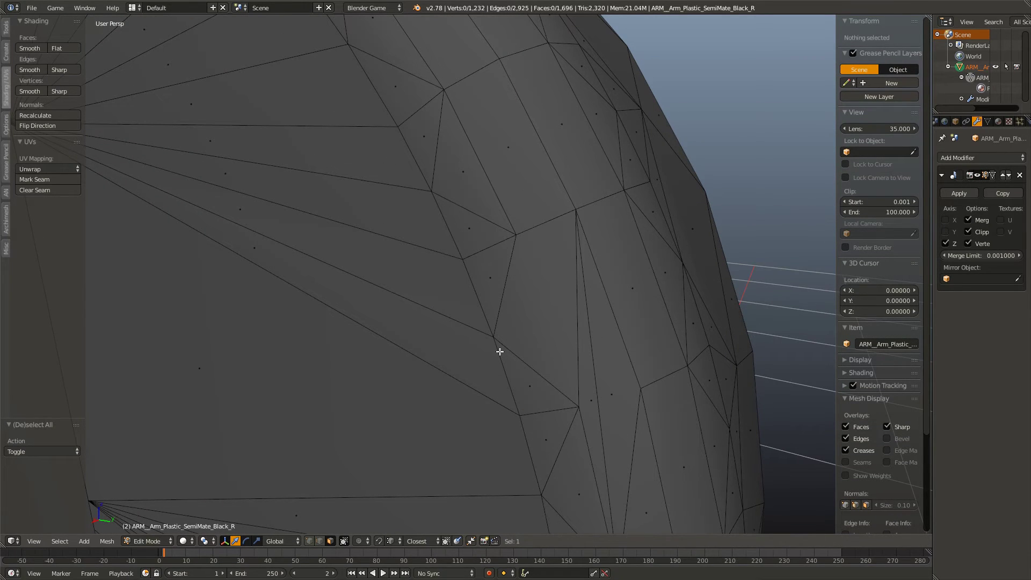
- Knife-cut the four-sided rim face diagonally from its lower outer corner to its upper inner corner
right_click(525, 368)
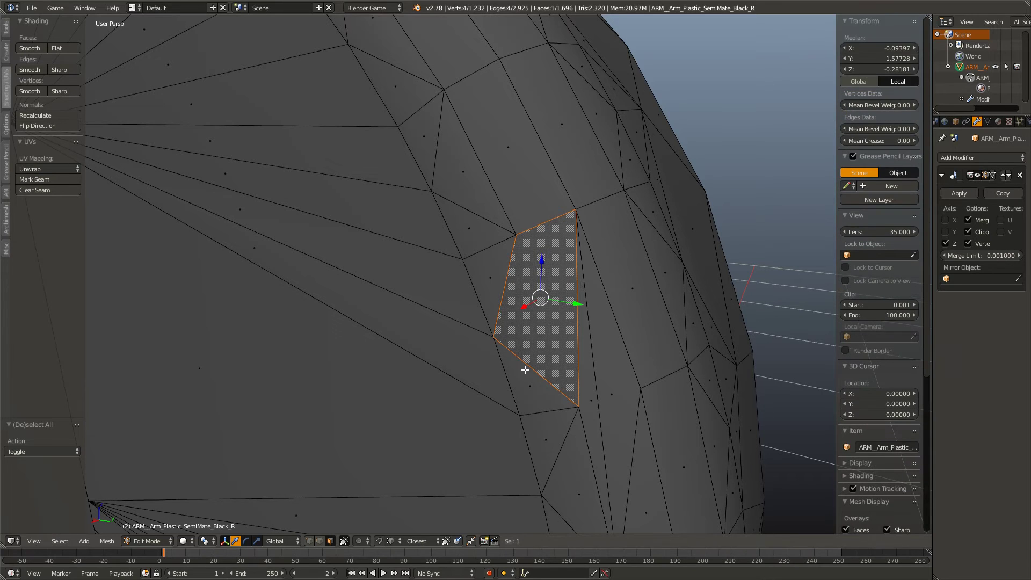
key("a")
key("k")
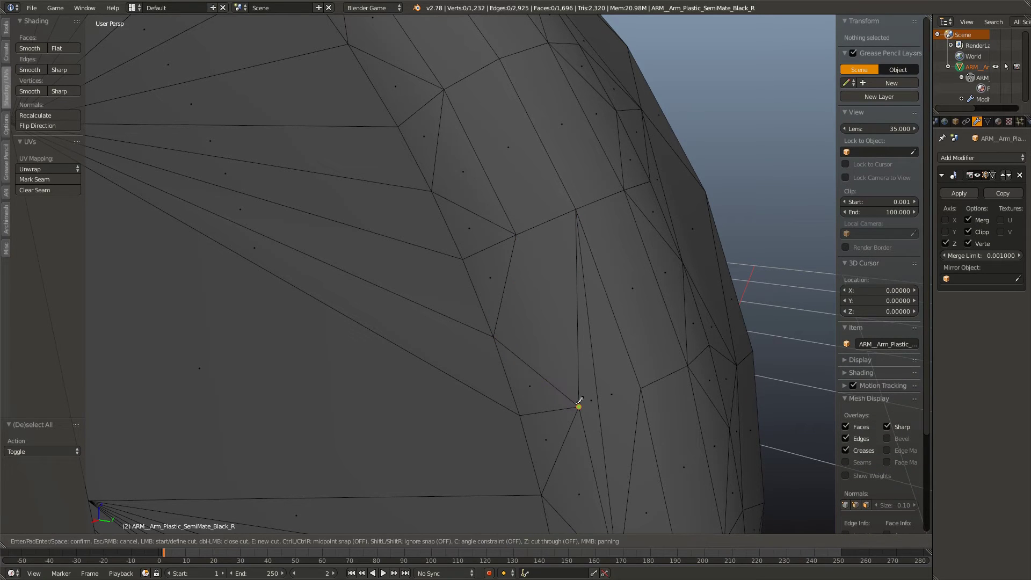
left_click(578, 406)
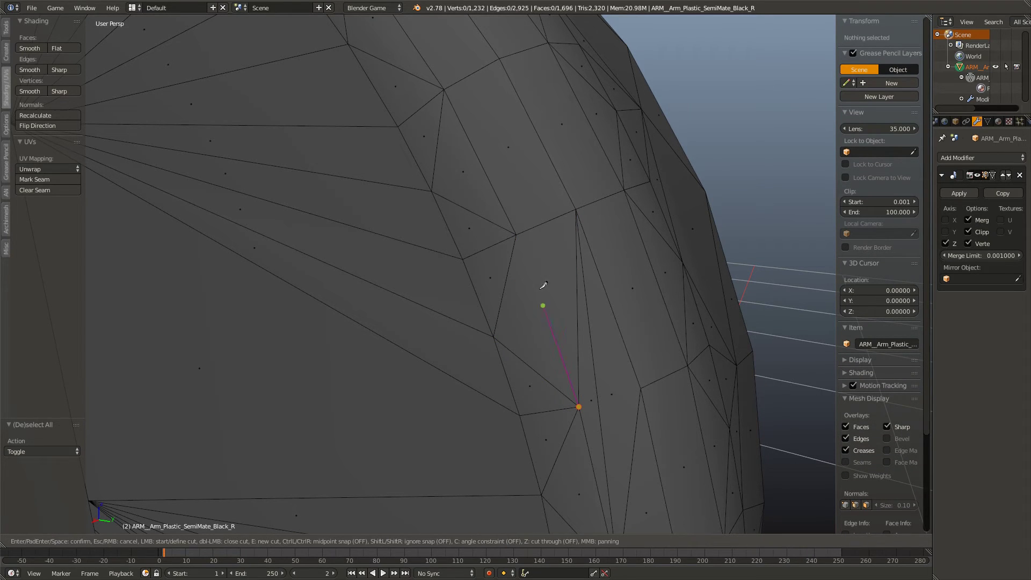
left_click(516, 235)
key("Return")
key("a")
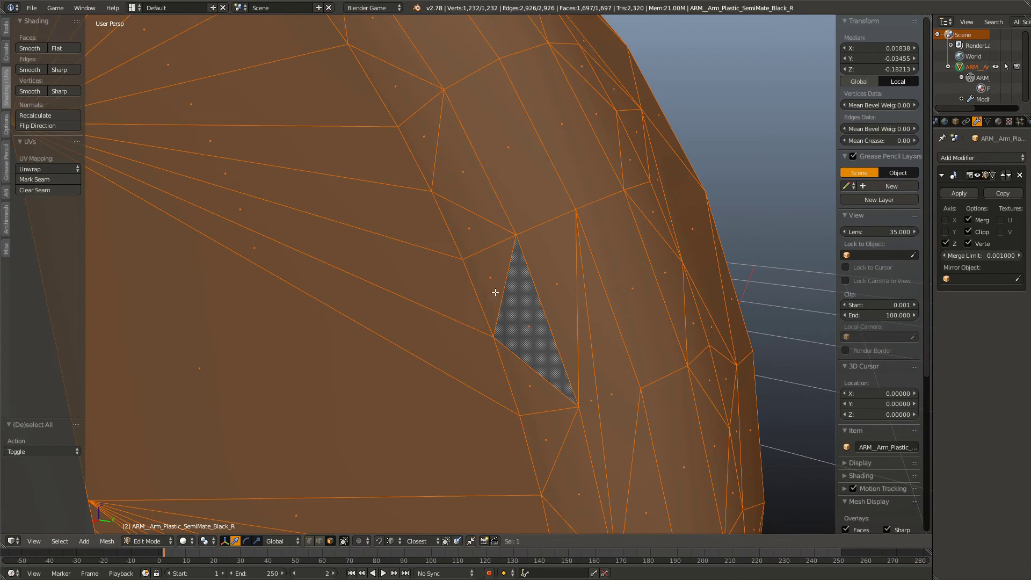
key("a")
- Examine the shading across the split rim face and along the rest of the arm in Object Mode
key("Tab")
middle_click_drag(476, 342, 544, 337)
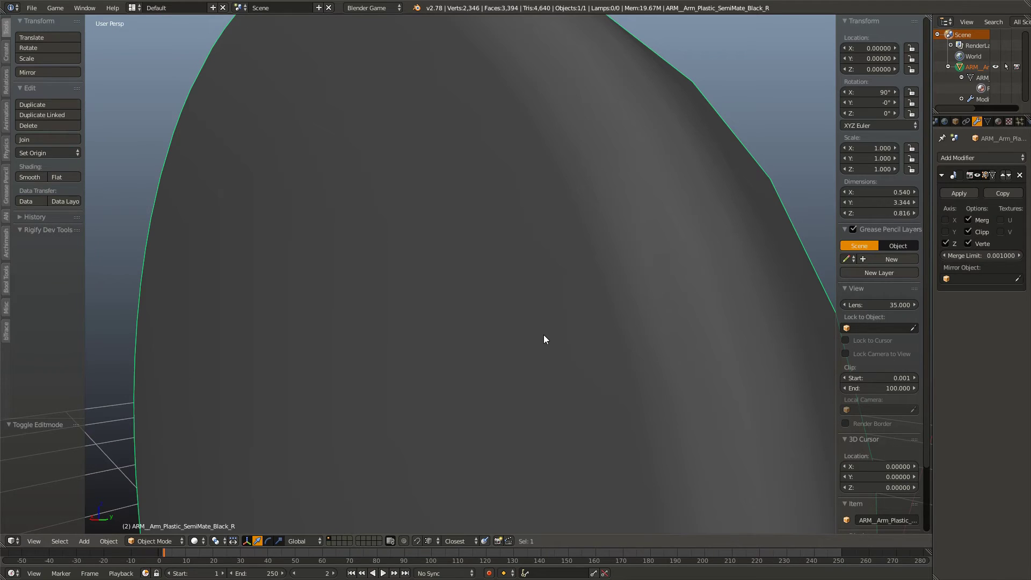
key("Tab")
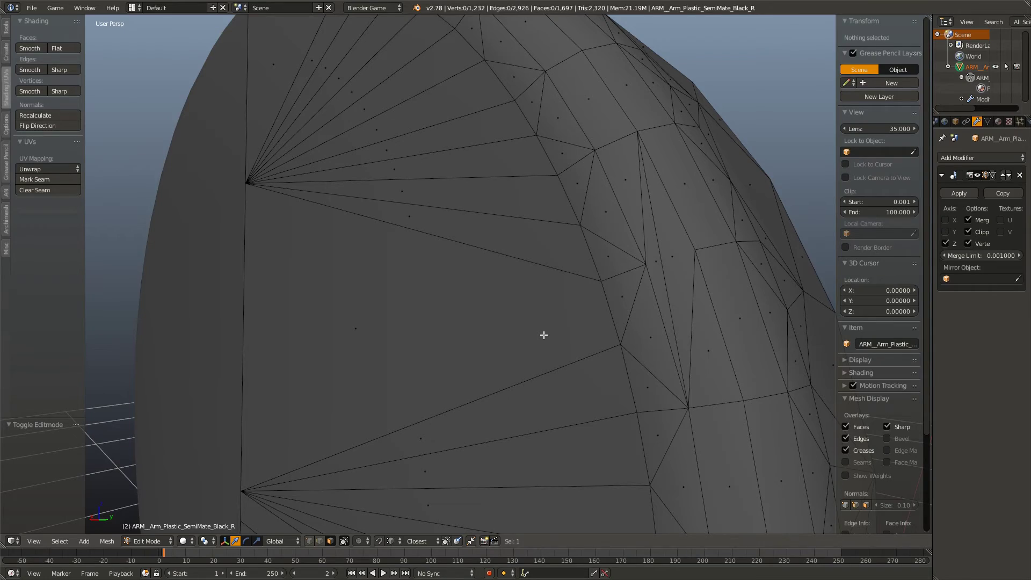
scroll(544, 334, "down", 10)
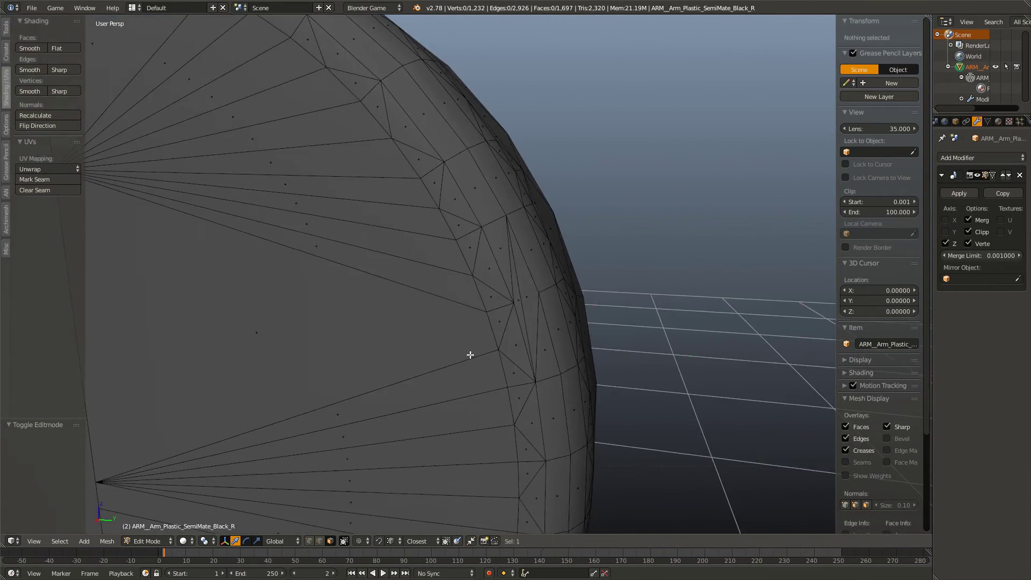
key("Tab")
middle_click_drag(558, 339, 451, 396)
scroll(497, 357, "up", 6)
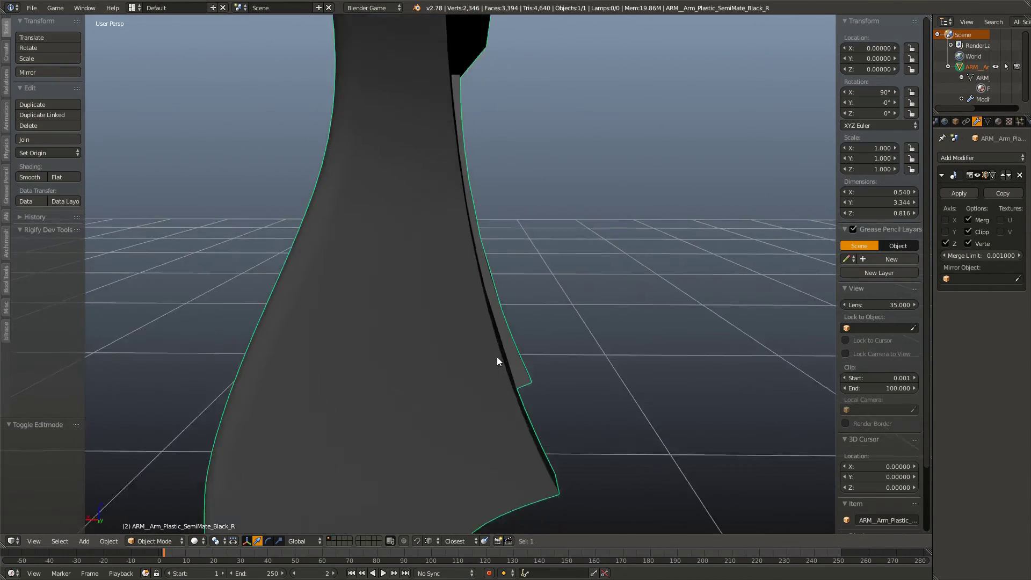
- Delete the long edge that spans several rim segments beside the narrow gap on the arm's lower section
key("Tab")
middle_click_drag(507, 445, 427, 372)
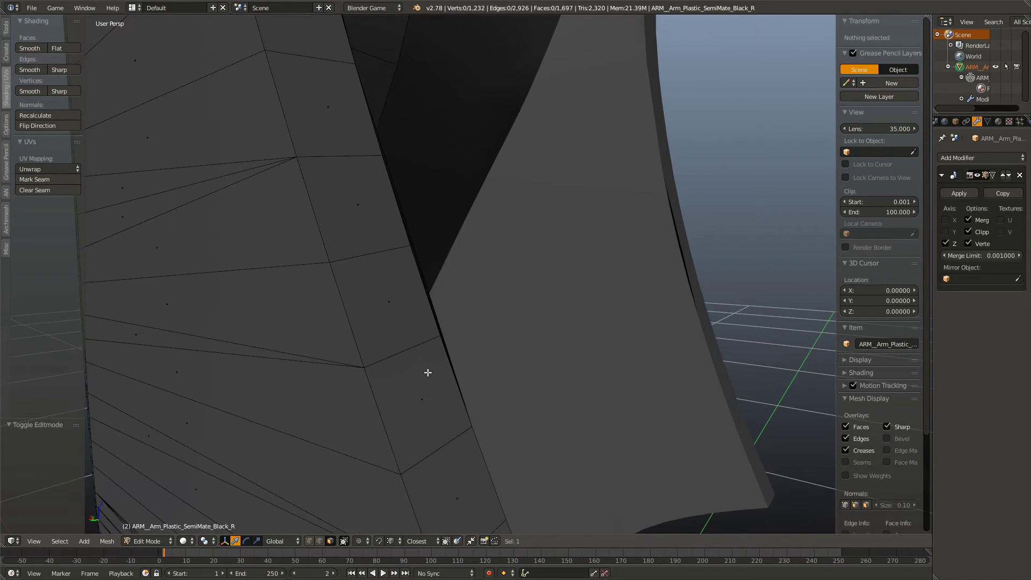
right_click(433, 298)
middle_click_drag(471, 341, 477, 281)
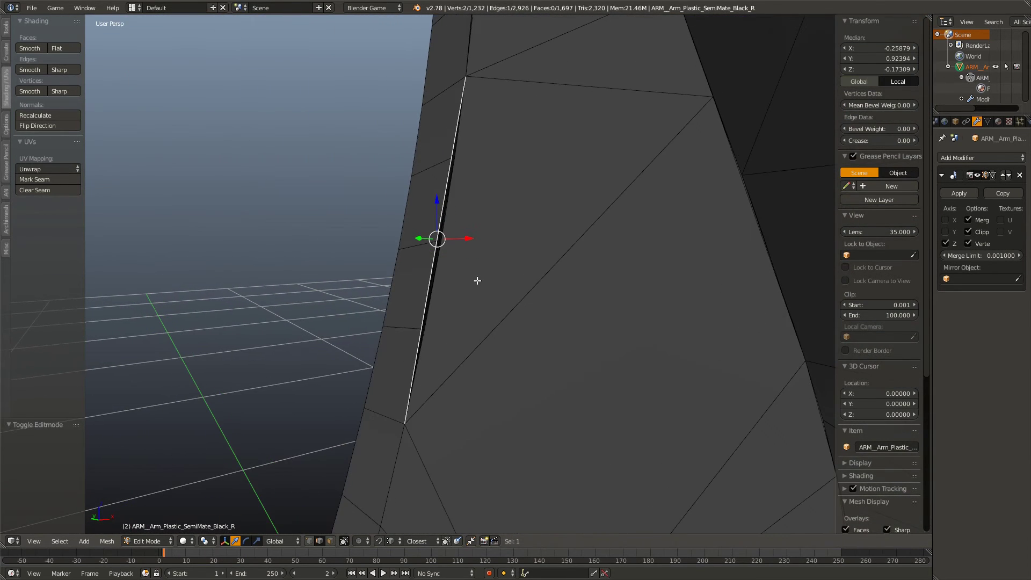
key("x")
left_click(488, 222)
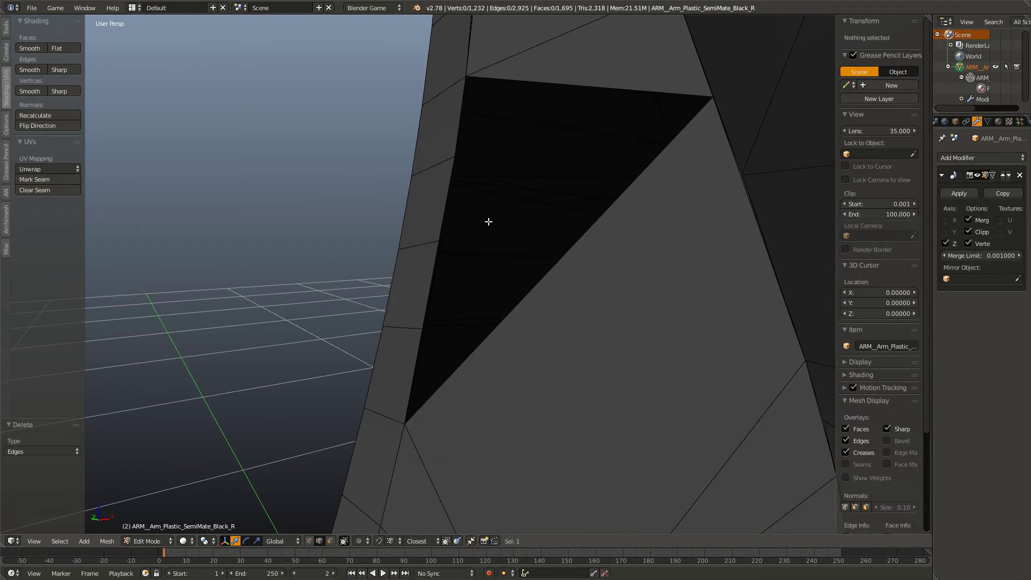
- Delete the two doubled edges overlapping the shorter segments on the rim side of the triangular hole
right_click(439, 258)
key("x")
left_click(442, 228)
right_click(441, 192)
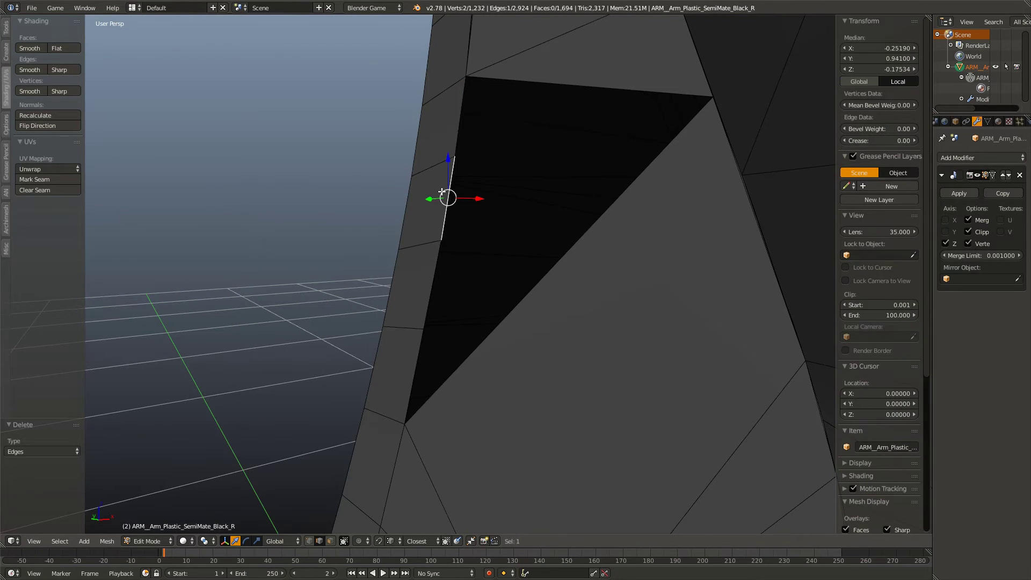
right_click(435, 256)
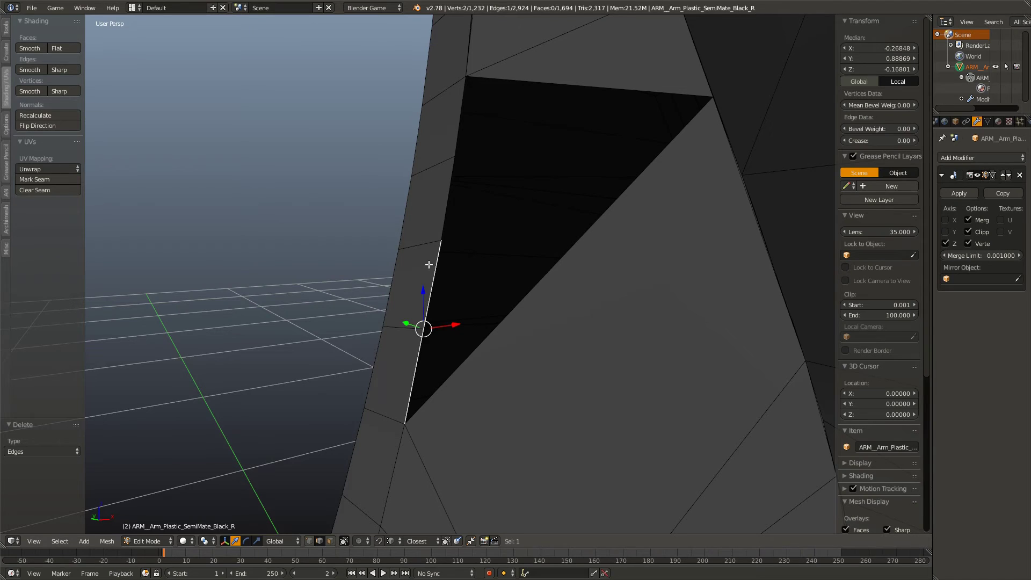
key("x")
left_click(403, 313)
- Check the hole's remaining rim segments individually and fill its border loop with one face
right_click(423, 302)
right_click(429, 228)
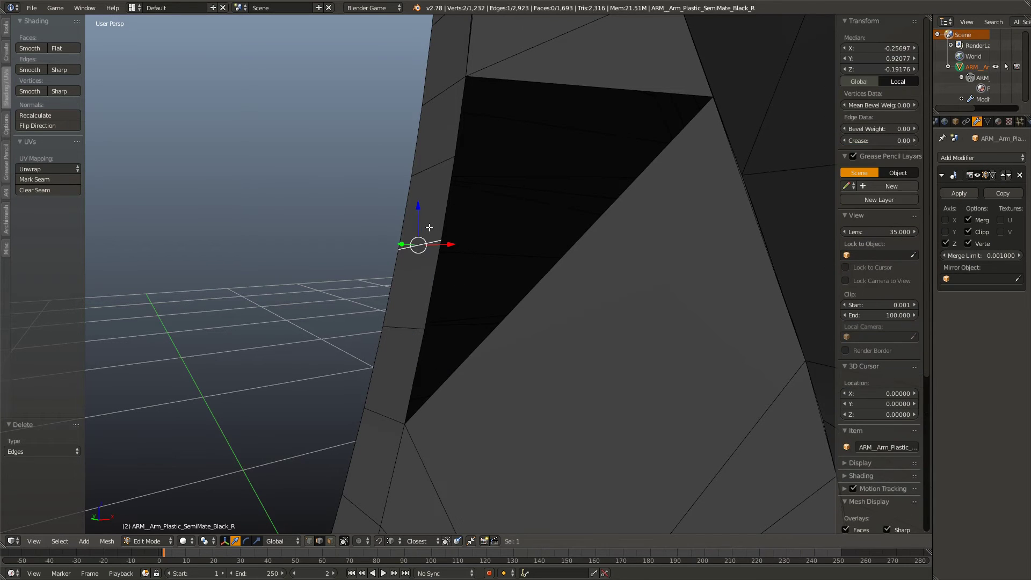
right_click(460, 132)
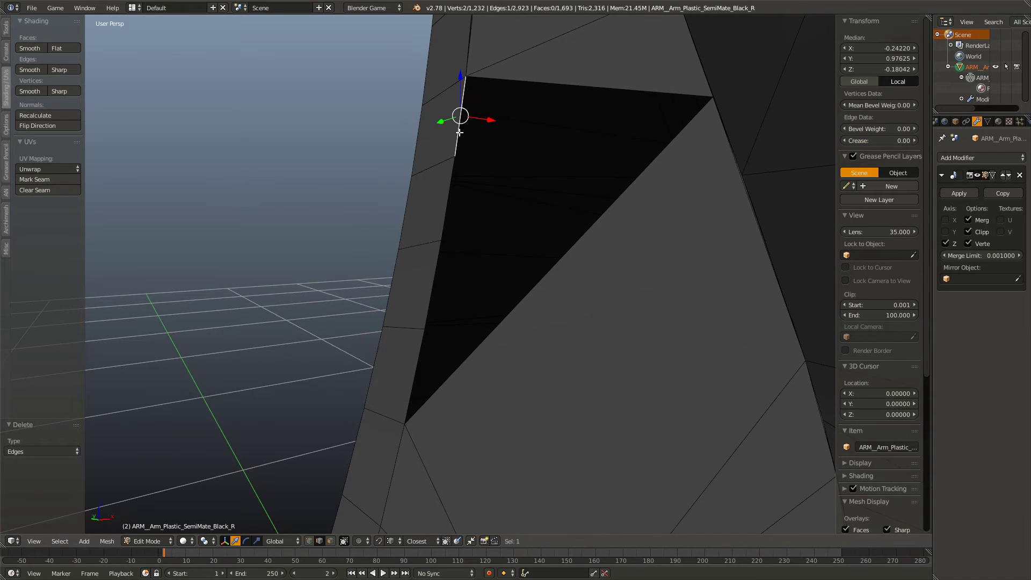
right_click(453, 184)
right_click(446, 206, "alt")
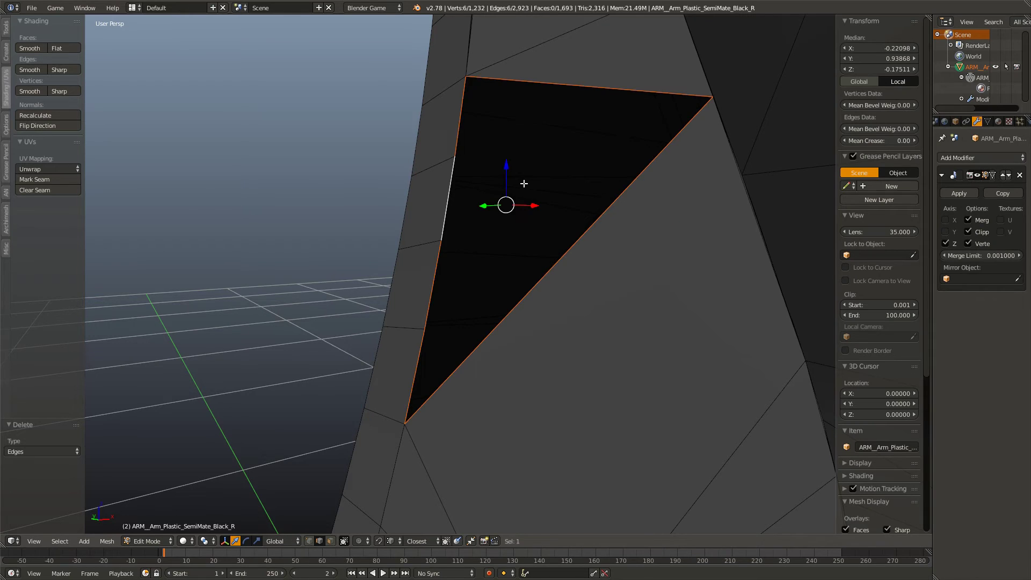
key("f")
key("a")
- Knife-cut the filled face from its two upper unconnected rim vertices to the far upper corner
key("k")
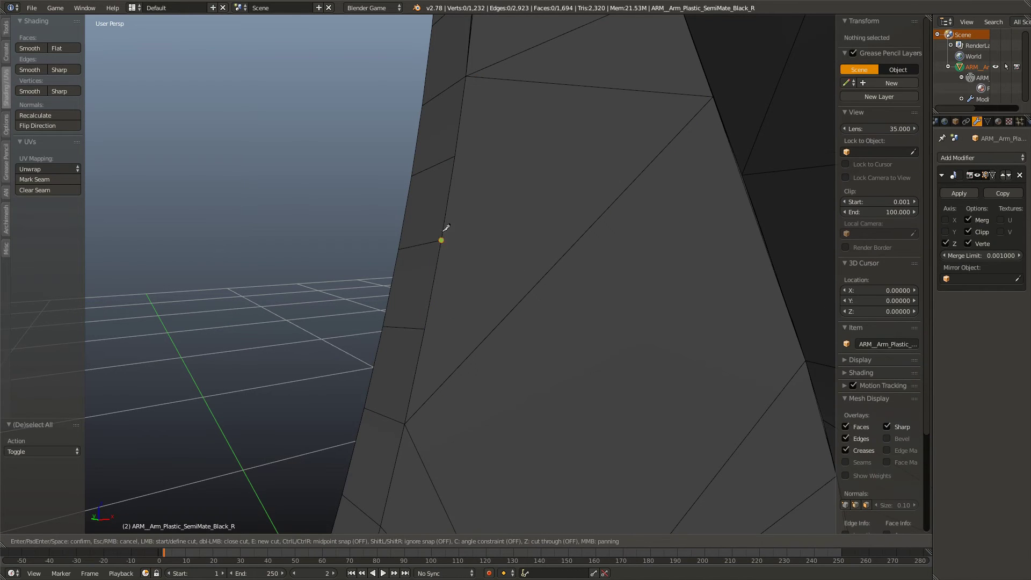
left_click(454, 160)
left_click(712, 97)
key("Return")
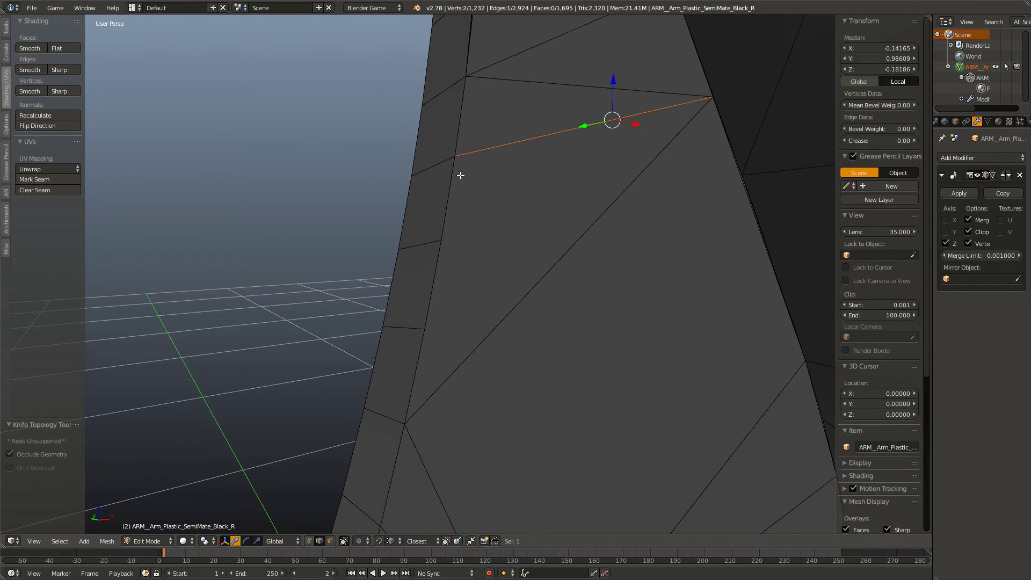
key("a")
key("k")
left_click(441, 238)
left_click(712, 97)
key("Return")
key("a")
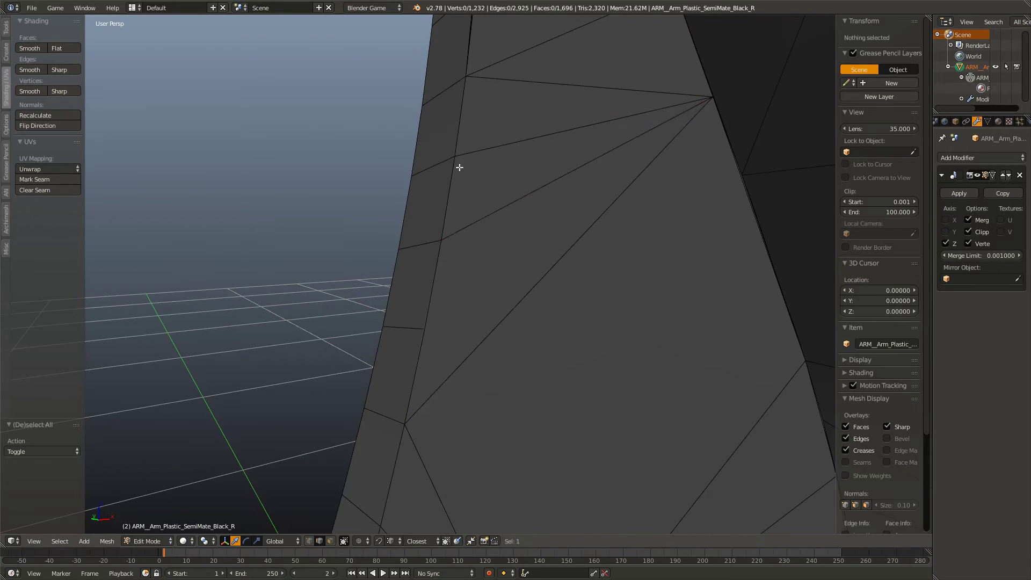
- Knife-cut the filled face from its lowest unconnected rim vertex to the far upper corner
key("k")
left_click(425, 328)
left_click(712, 97)
key("Return")
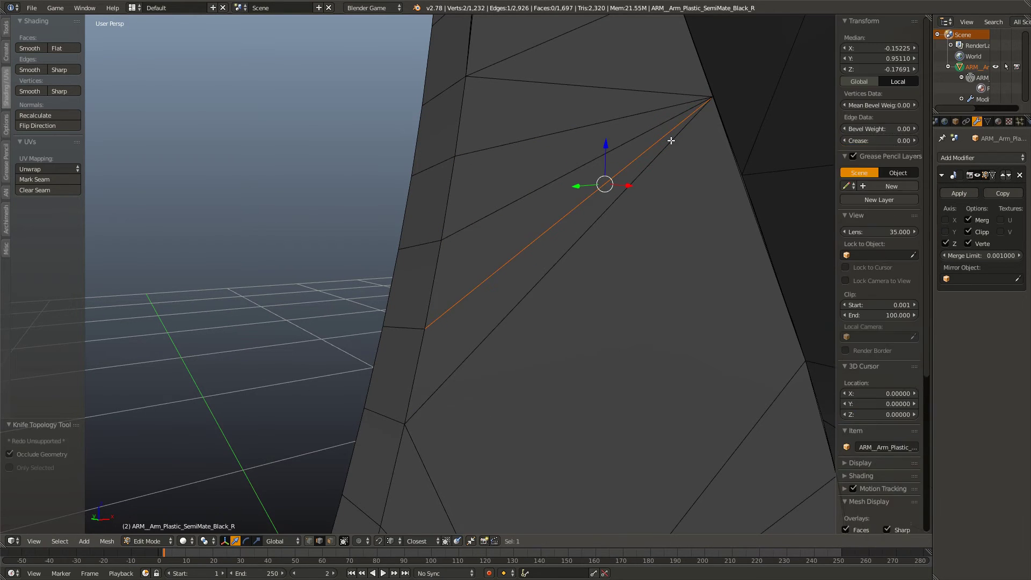
key("a")
- Inspect the arm's smooth shading around the curved shoulder and rim in Object Mode
middle_click_drag(671, 141, 520, 380)
scroll(504, 352, "down", 10)
middle_click_drag(493, 327, 546, 277)
scroll(497, 329, "up", 4)
key("Tab")
scroll(419, 419, "up", 5)
scroll(504, 338, "up", 2)
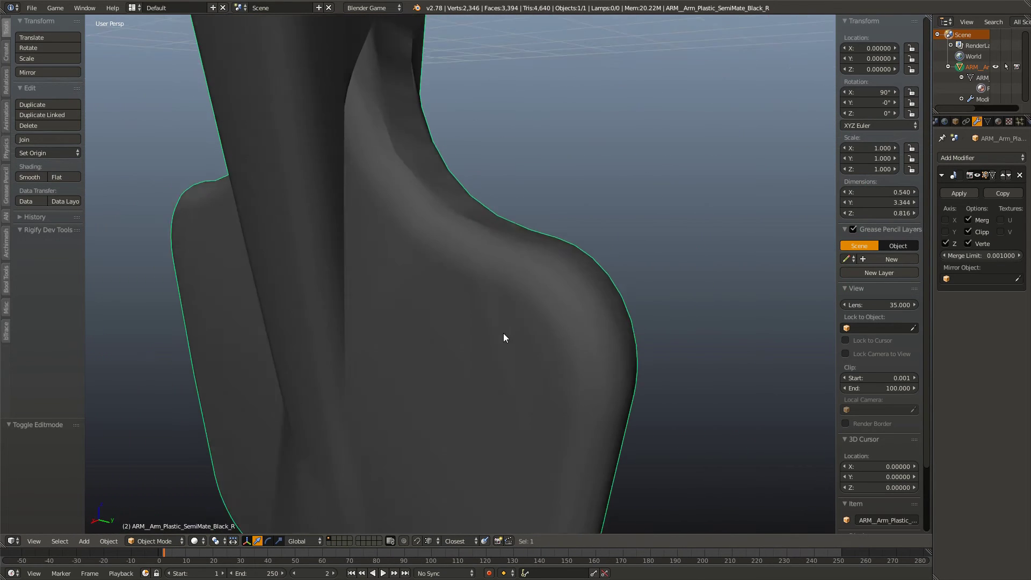
middle_click_drag(503, 333, 443, 328)
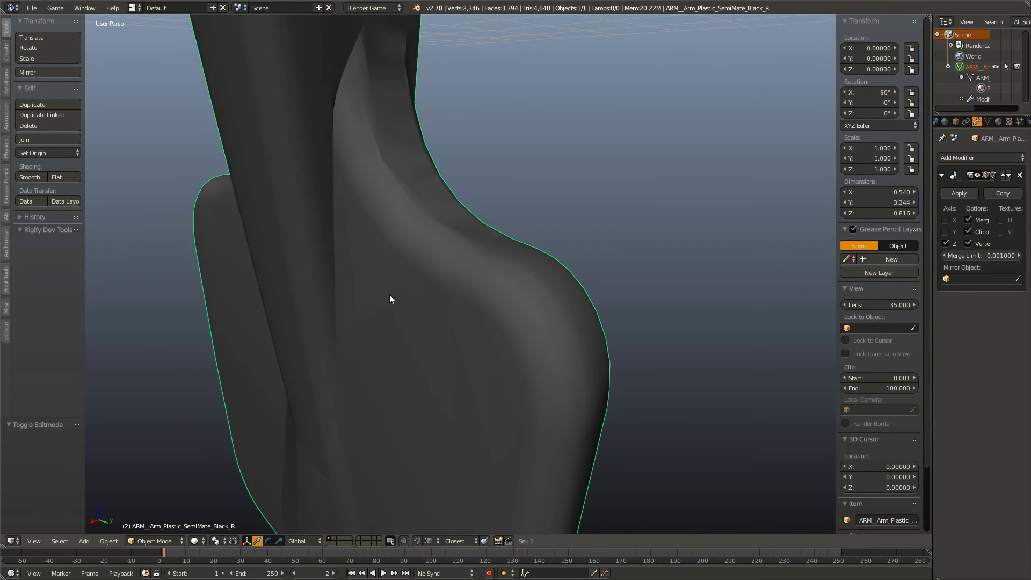
- Examine the shading on the curved band between the shoulder and the inner rim, orbiting closely in Object Mode
middle_click_drag(392, 296, 414, 329)
scroll(414, 329, "up", 3)
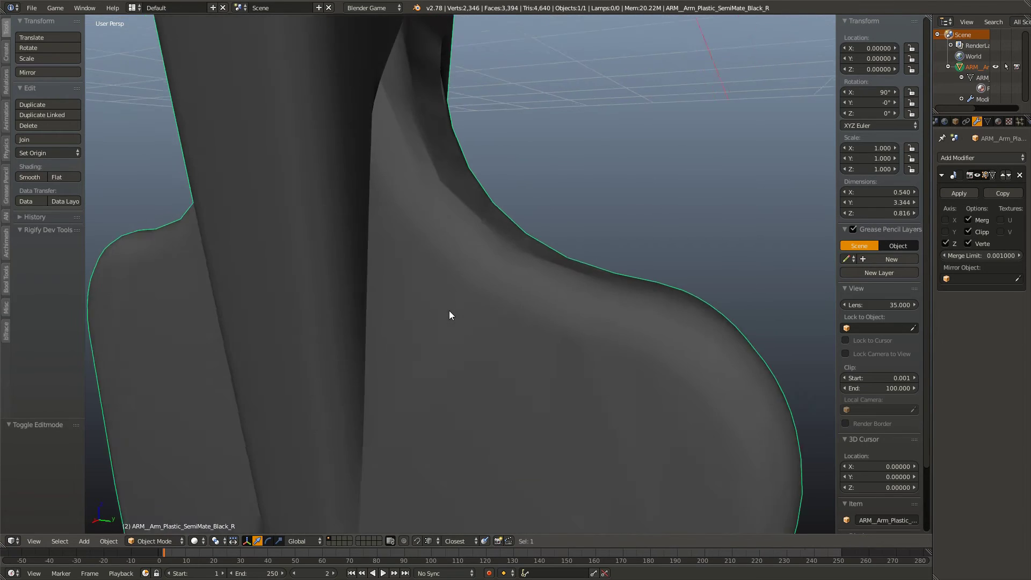
key("Tab")
key("Tab")
middle_click_drag(482, 330, 464, 322)
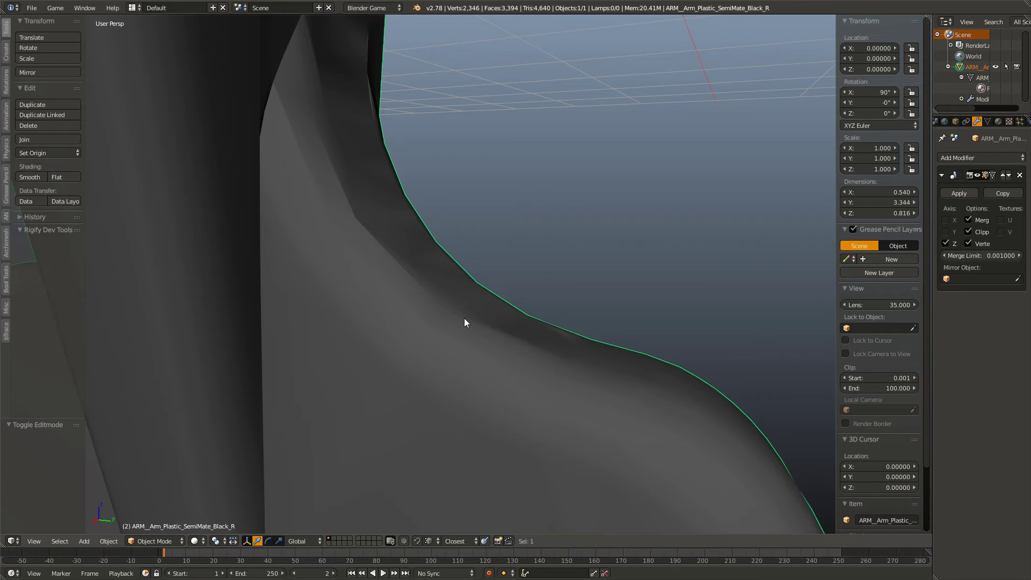
key("Tab")
key("Tab")
scroll(591, 349, "up", 5)
scroll(498, 310, "down", 5)
middle_click_drag(491, 309, 465, 329)
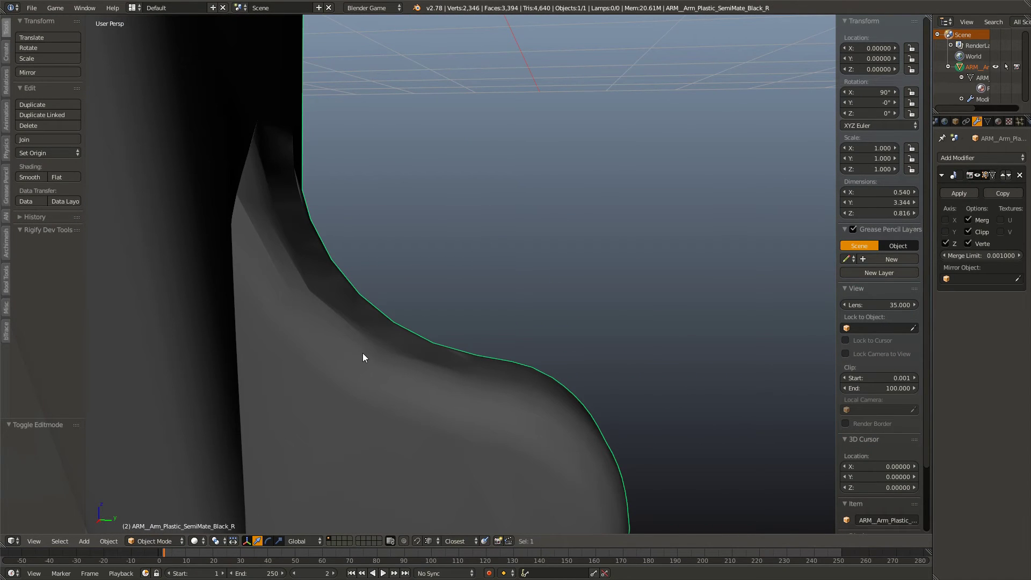
scroll(404, 310, "up", 3)
- Highlight the long faces along the shoulder's curved band in Edit Mode to examine their topology, and clear the selection
key("Tab")
middle_click_drag(456, 398, 461, 333)
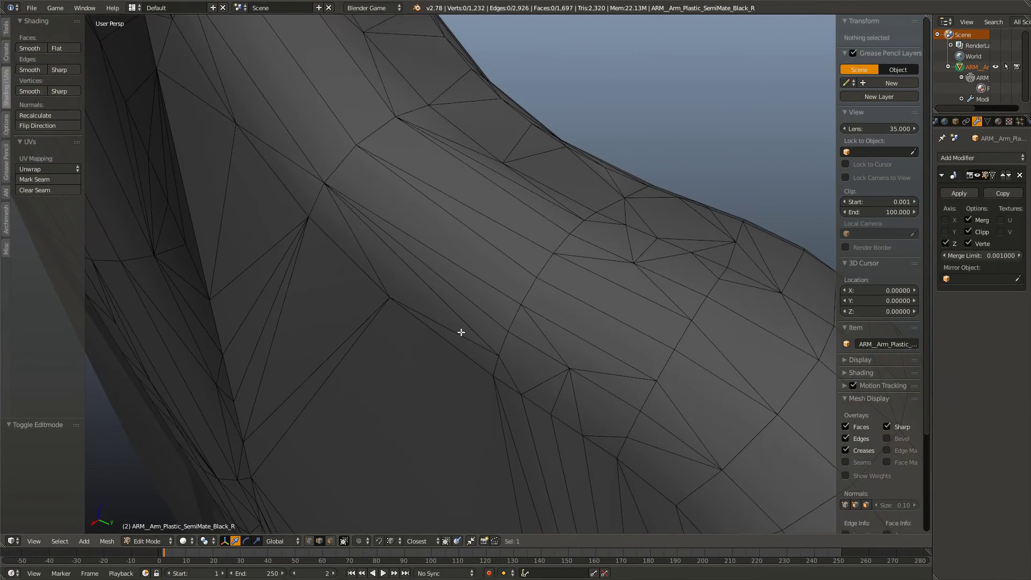
right_click(406, 234)
left_click(331, 540)
key("c")
mouse_move(454, 329)
left_mouse_down()
mouse_move(357, 217)
mouse_move(502, 157)
mouse_move(562, 151)
left_mouse_up()
right_click(562, 151)
mouse_move(509, 188)
middle_mouse_down("shift")
mouse_move(513, 214)
mouse_move(472, 338)
mouse_move(443, 385)
middle_mouse_up("shift")
key("a")
middle_click_drag(370, 414, 522, 352)
scroll(371, 487, "up", 2)
left_click(320, 541)
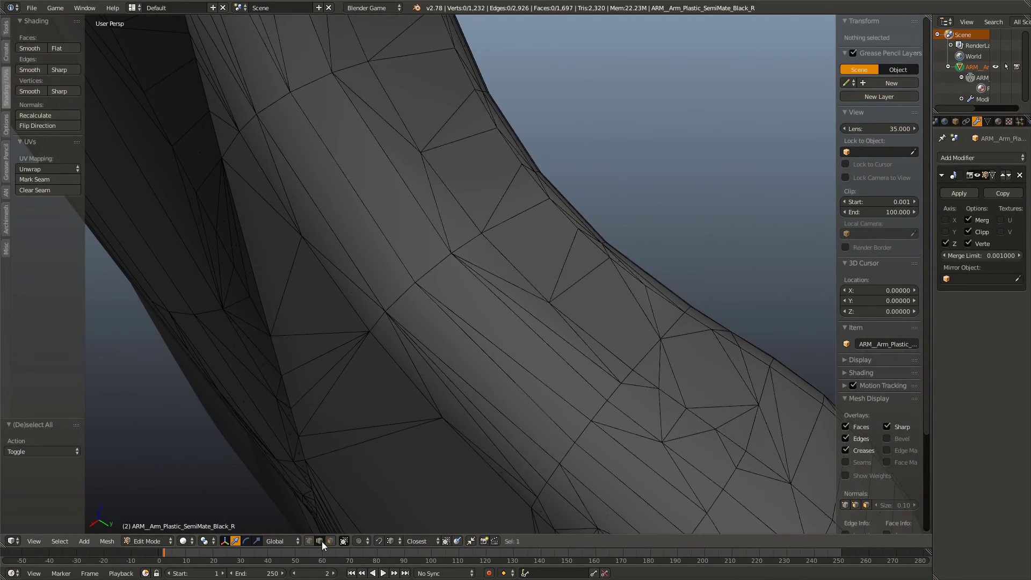
- Examine the edges that end on the upper and lower sides of the curved band without crossing it, and clear the selection
right_click(589, 289)
middle_click_drag(588, 288, 488, 358)
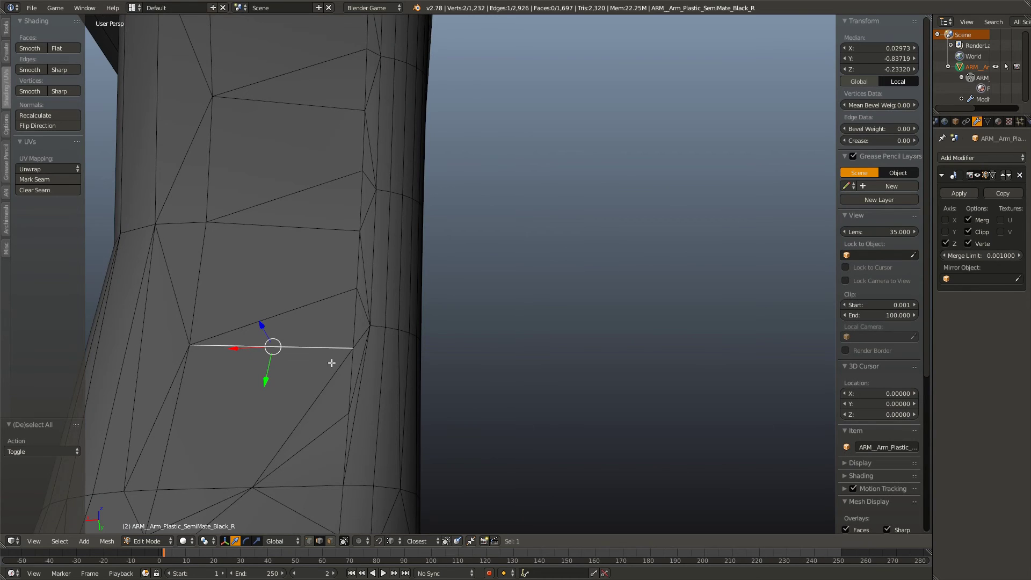
middle_click_drag(331, 363, 462, 317)
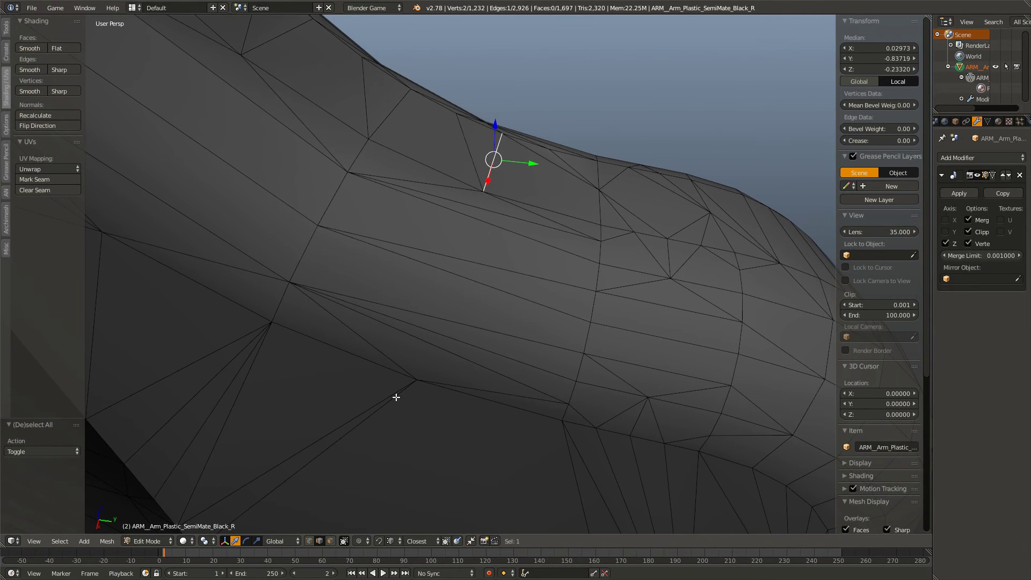
right_click(396, 398, "shift")
right_click(397, 386, "shift")
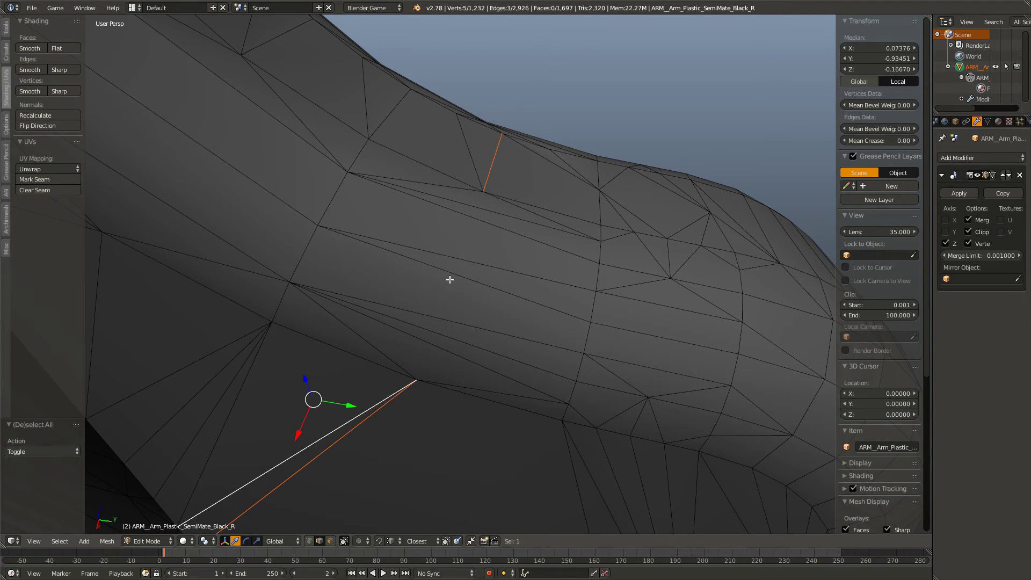
key("a")
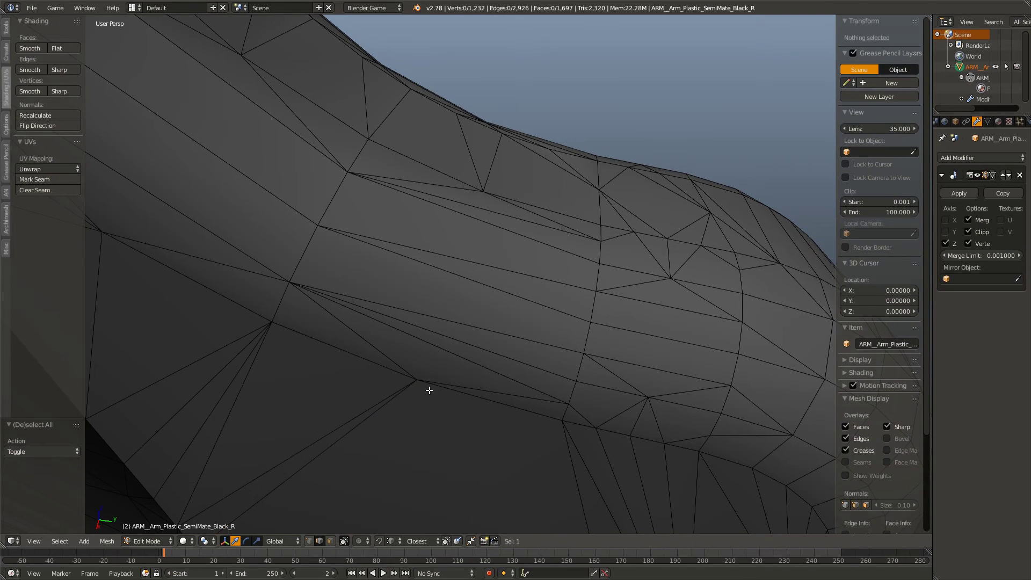
- Knife-cut across the curved band from its lower unconnected vertex to the upper one, with midpoint snapping
key("k")
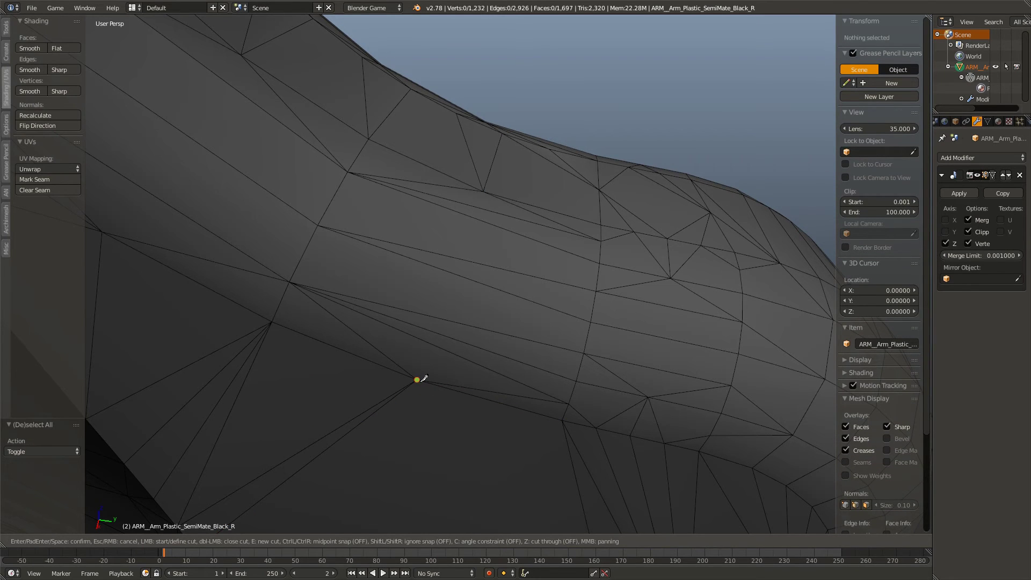
left_click(422, 380)
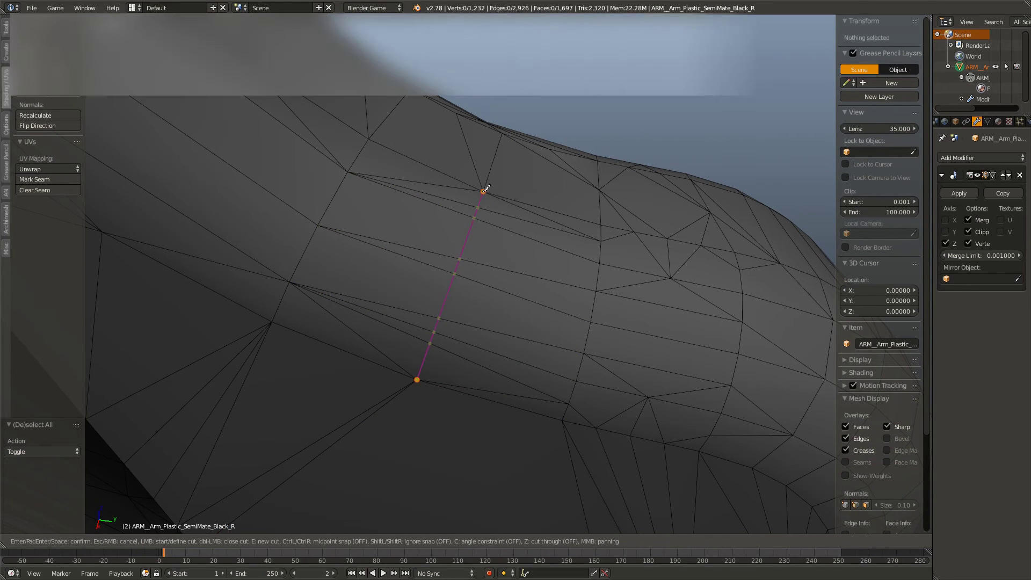
key("ctrl")
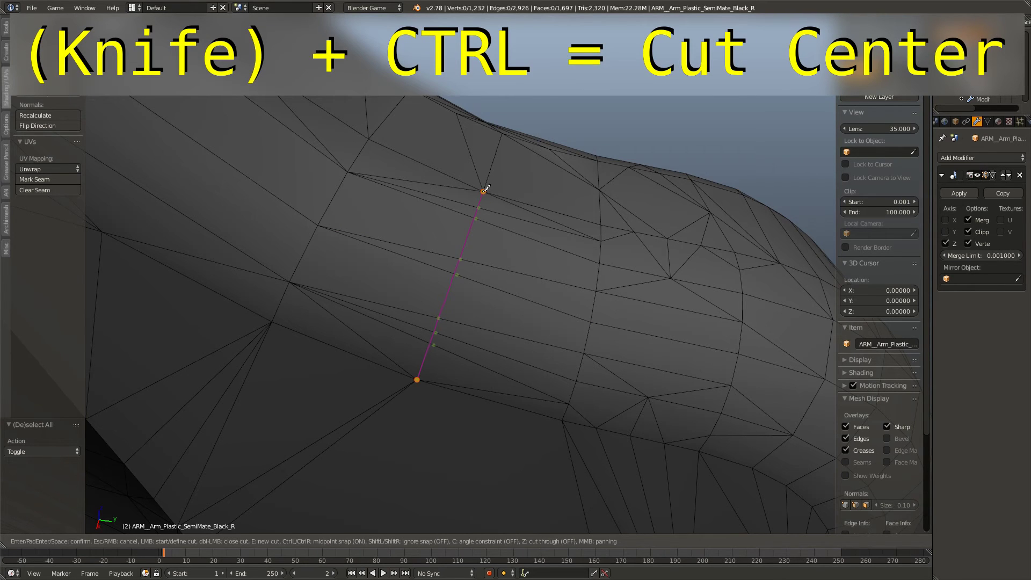
left_click(484, 190, "ctrl")
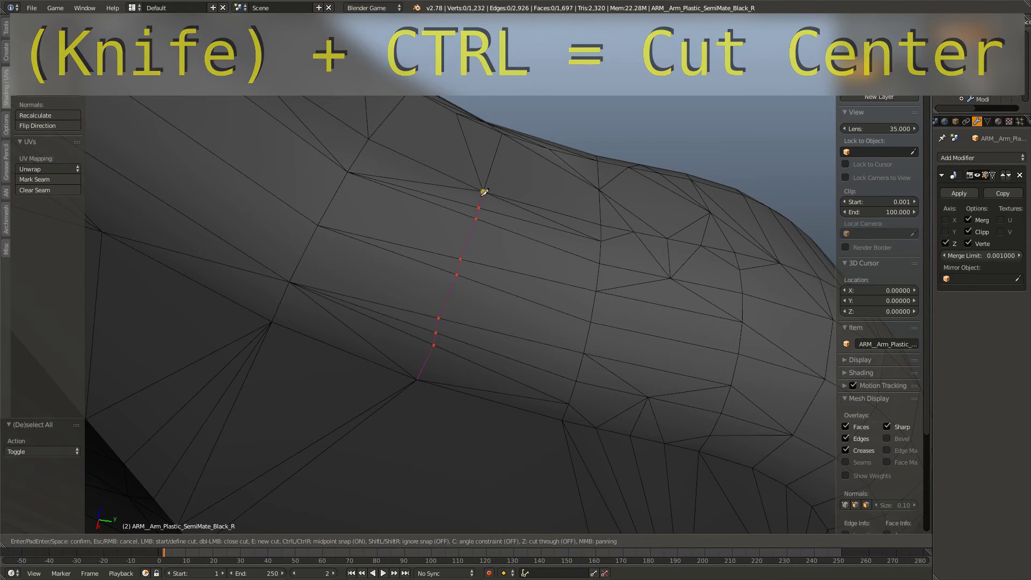
key("Return")
- Exclude the new cut's uppermost segment and lower the remaining cut edges by about 0.0009 along global Z
middle_click_drag(467, 339, 478, 232)
scroll(506, 194, "up", 2)
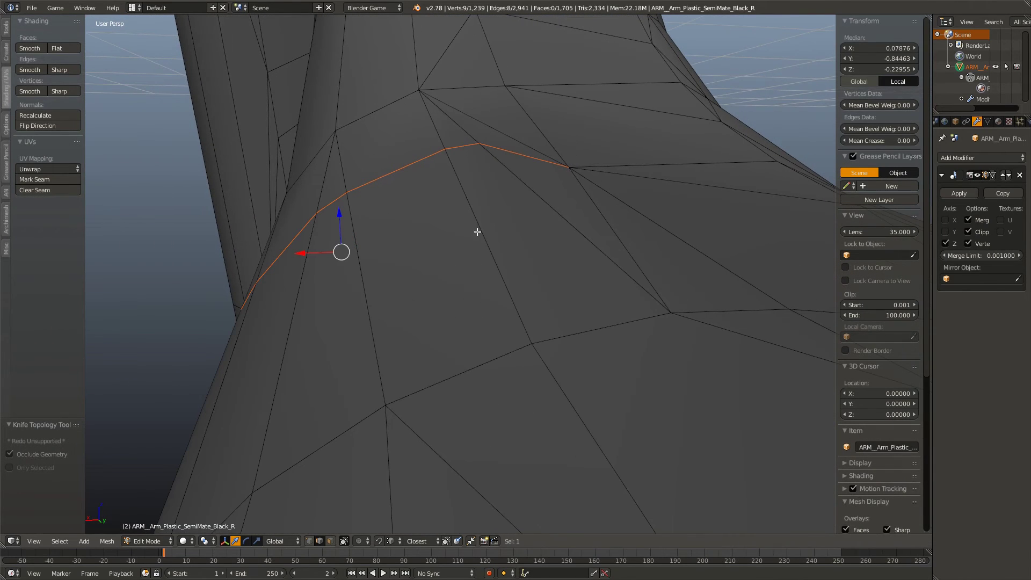
right_click(511, 152, "shift")
middle_click_drag(510, 152, 506, 205)
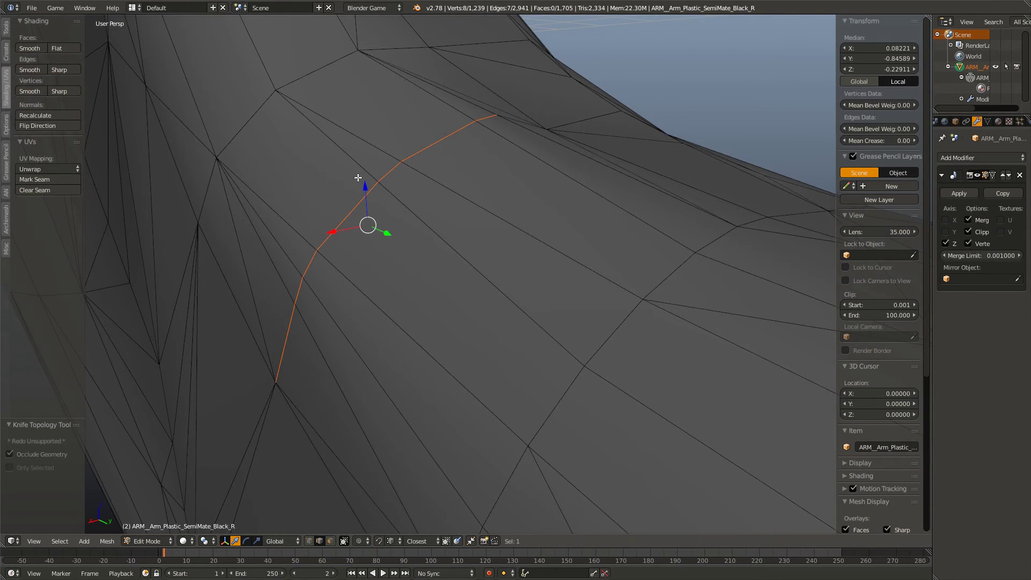
key("g")
key("z")
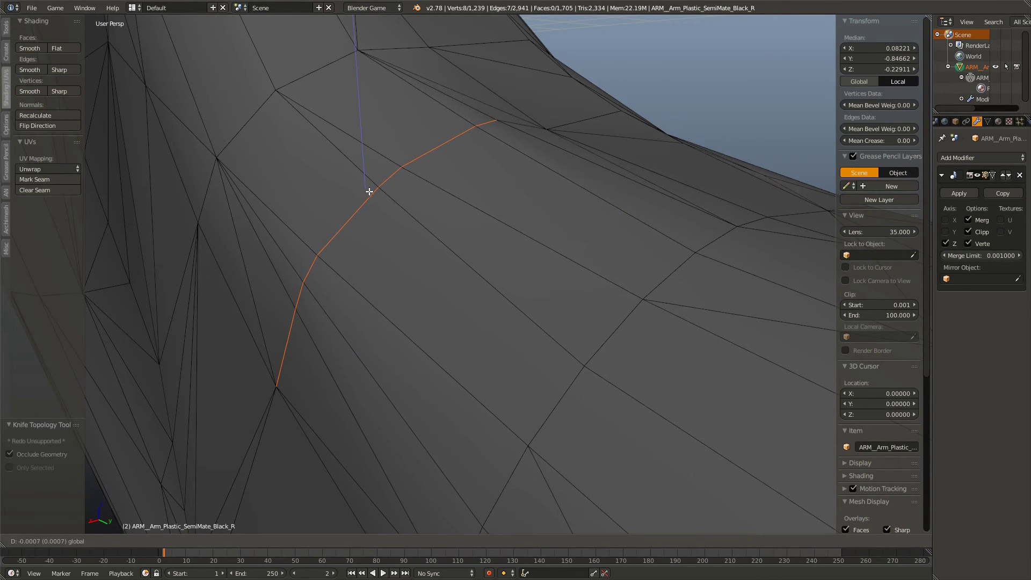
left_click(370, 194)
- Lower the cut edges by a further 0.001 or so along global Z in the right orthographic view, and clear the selection
middle_click_drag(370, 195, 456, 198)
scroll(463, 199, "down", 2)
key("KP_1")
key("KP_6")
key("KP_6")
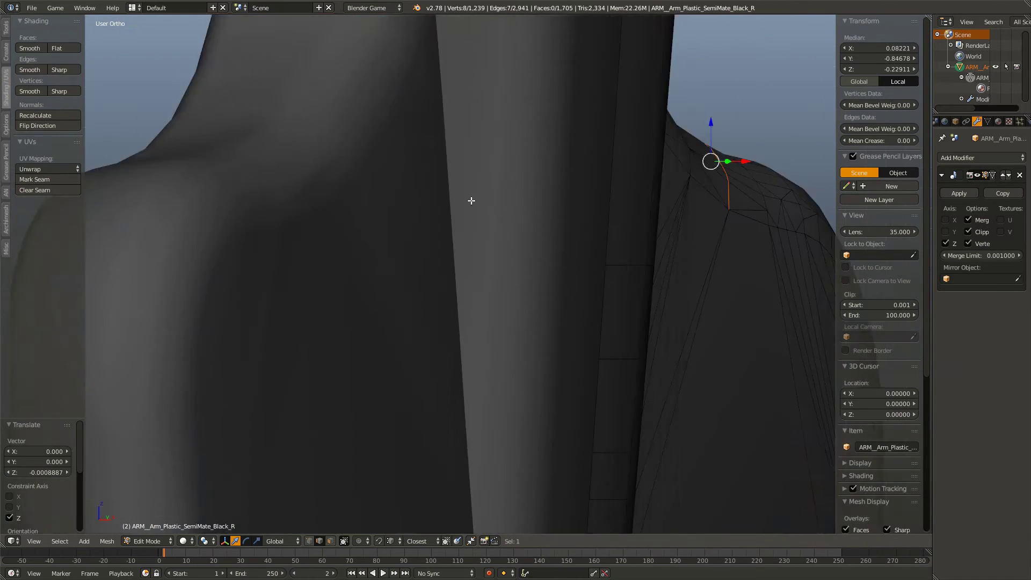
key("KP_3")
middle_click_drag(557, 148, 396, 216, "shift")
scroll(397, 216, "up", 6)
middle_click_drag(531, 116, 479, 225, "shift")
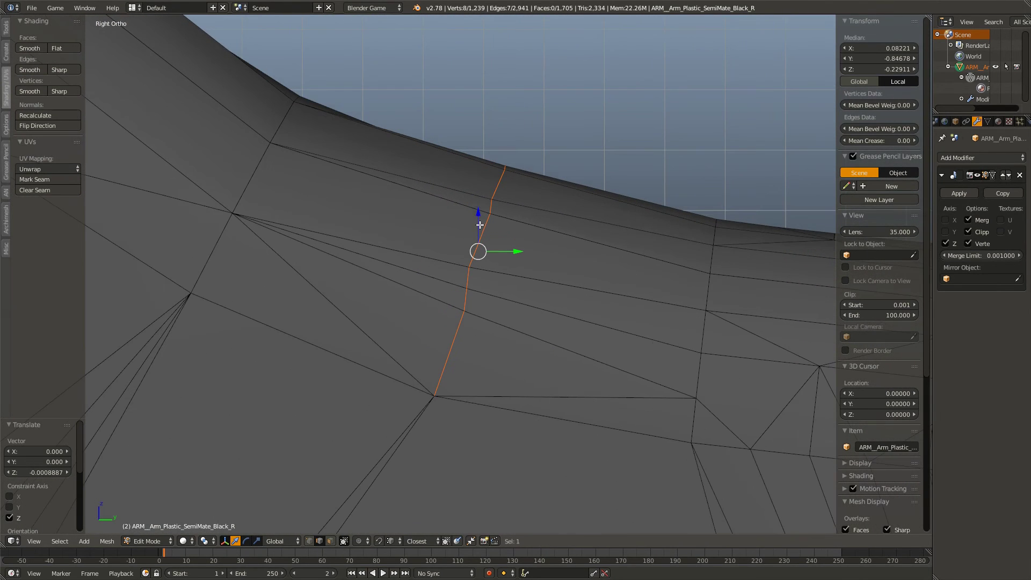
key("g")
key("z")
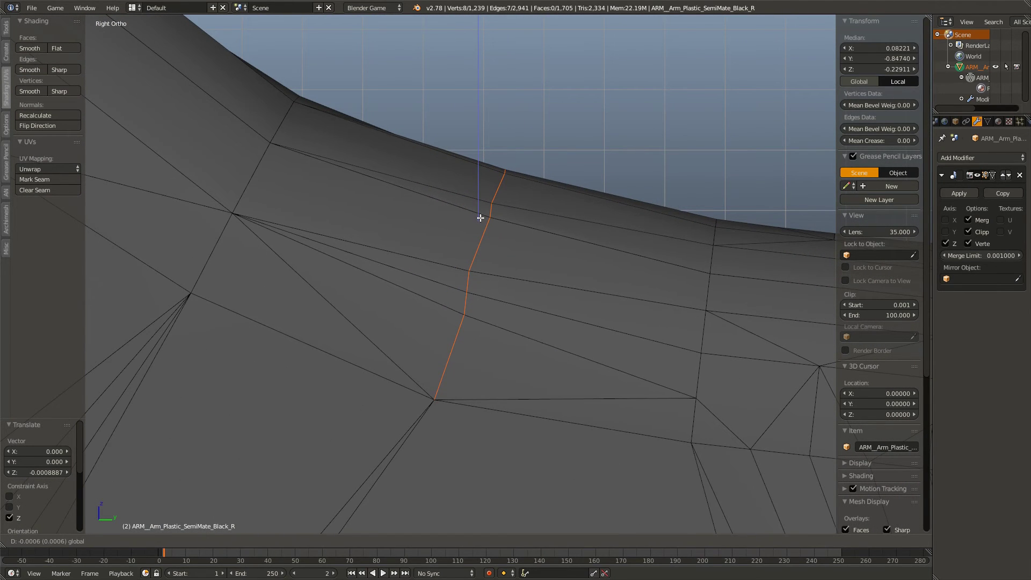
left_click(479, 221)
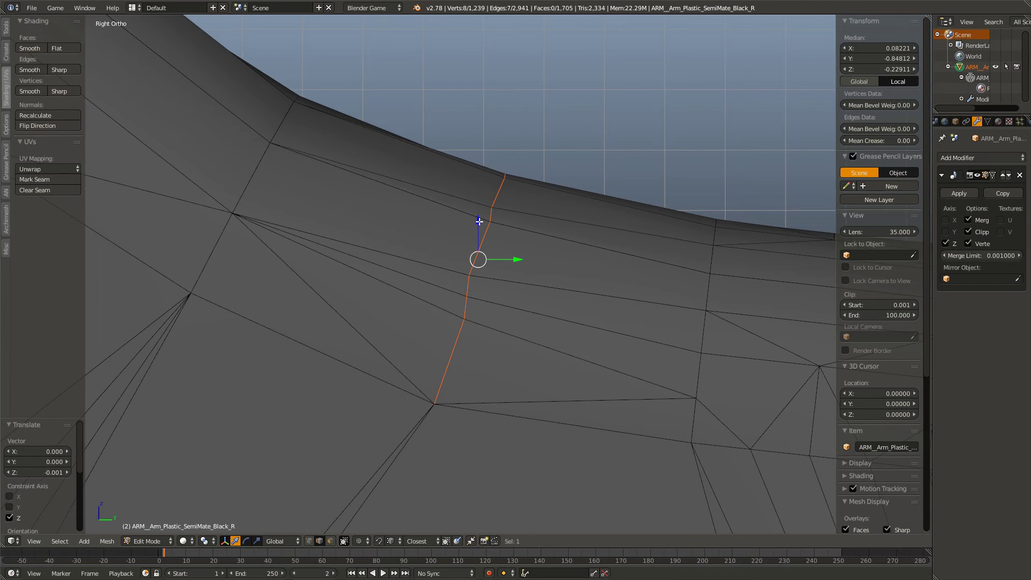
key("a")
- Dissolve the redundant diagonal edges on the lower band that run from the cut towards the upper part of the arm
middle_click_drag(476, 313, 487, 288)
right_click(352, 360)
key("x")
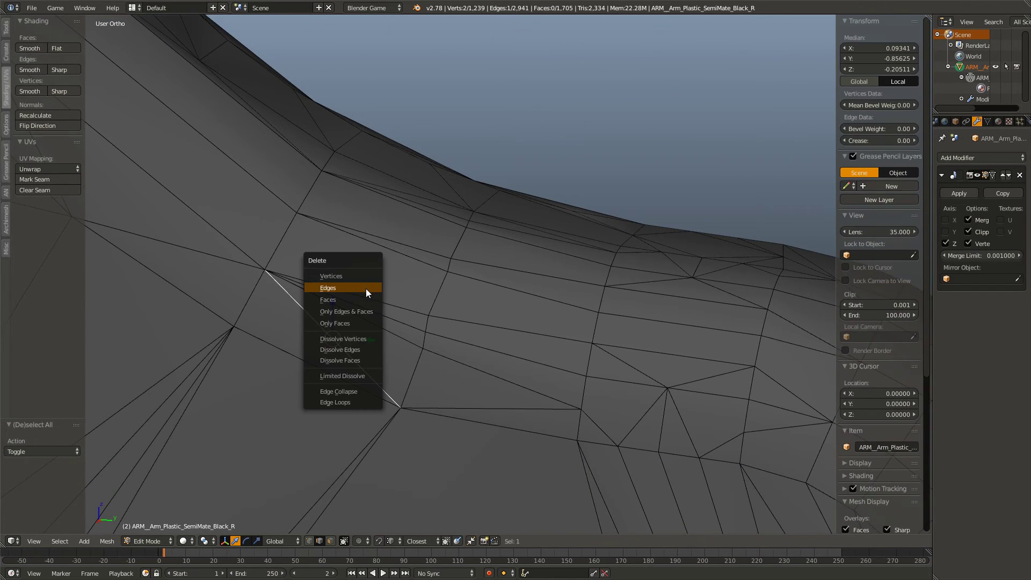
left_click(338, 349)
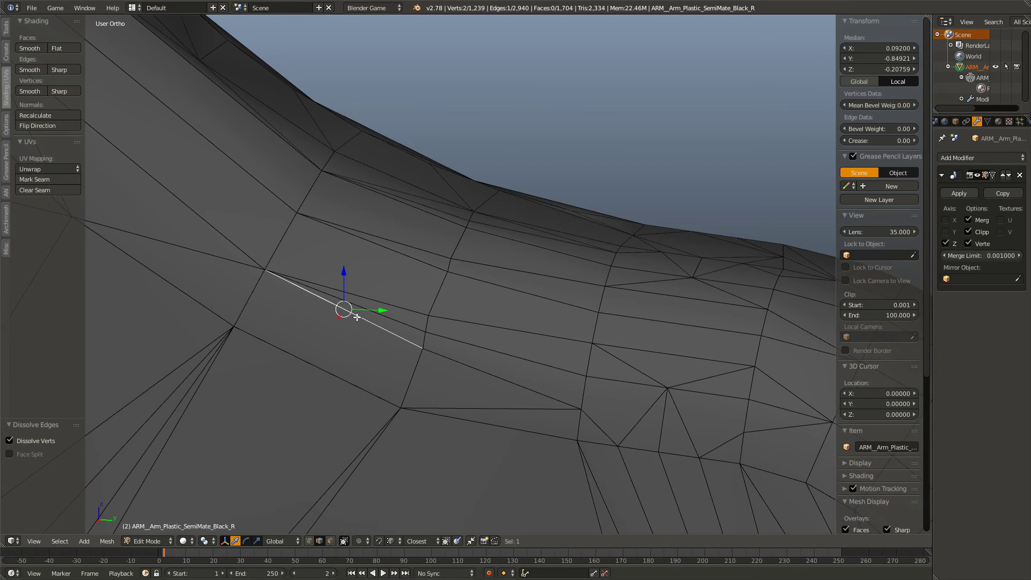
key("x")
left_click(356, 316)
right_click(364, 311)
key("x")
left_click(364, 311)
- Dissolve the redundant edges on the lower band between the cut and the next cross row towards the shoulder
right_click(456, 355)
key("x")
left_click(465, 335)
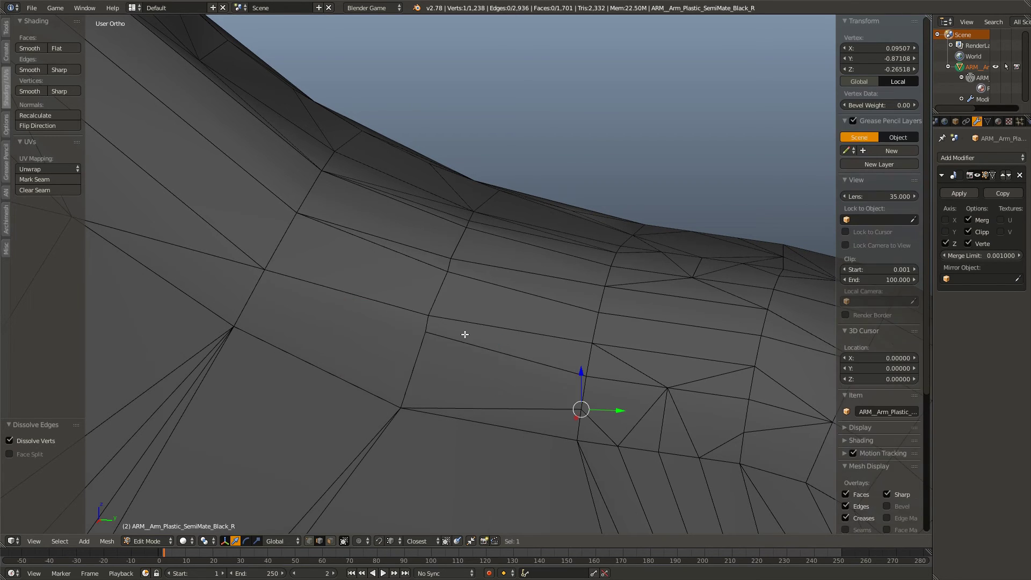
key("x")
left_click(472, 400)
middle_click_drag(473, 400, 544, 372)
key("a")
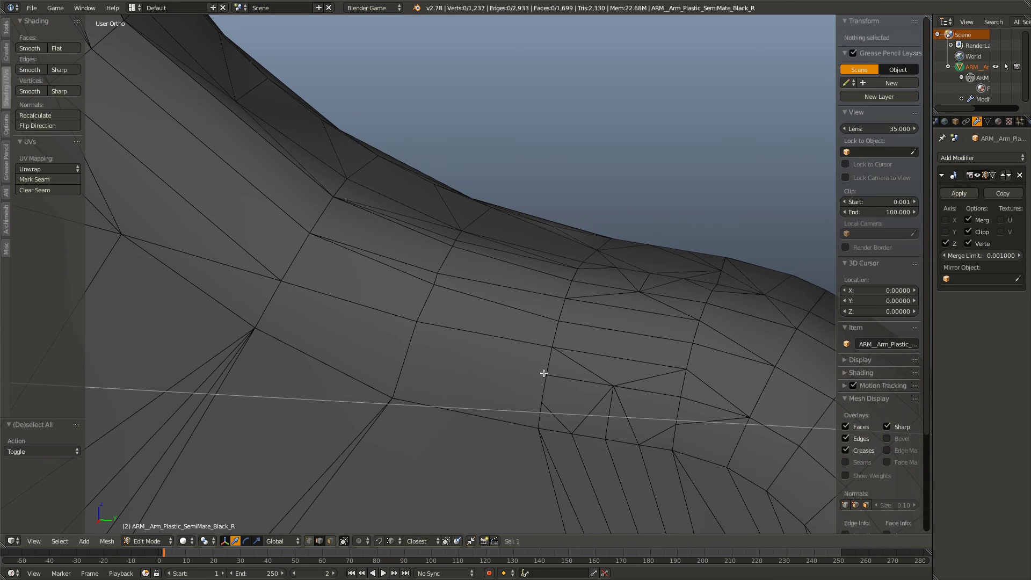
- Connect the cut's lowest vertex to the two unconnected vertices on the next cross row towards the shoulder
right_click(545, 374)
right_click(394, 397, "shift")
key("j")
key("a")
key("k")
left_click(541, 401)
left_click(393, 398)
key("Return")
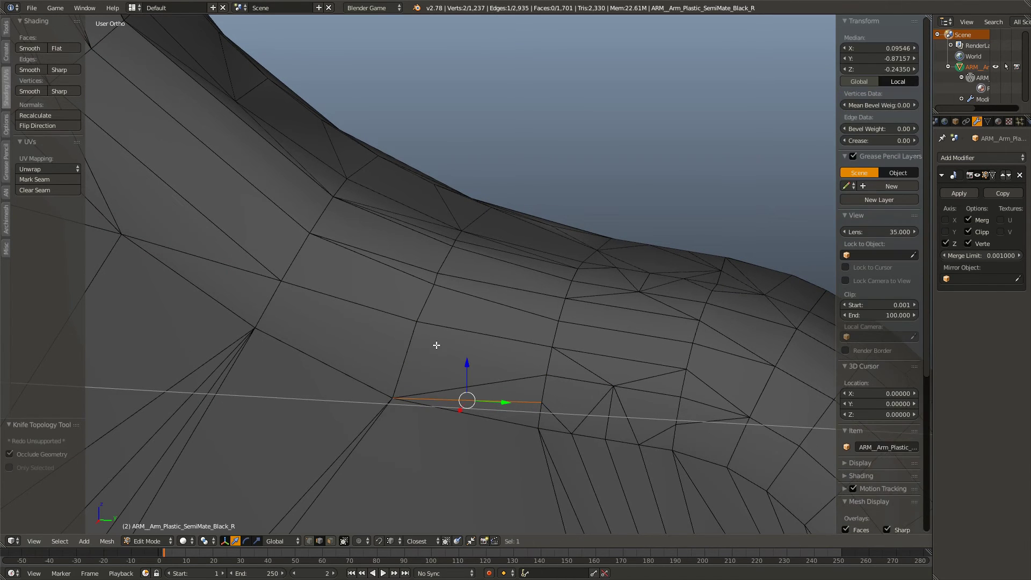
- Dissolve the slanted edge in the middle of the band, just above the lower quad beside the cut
key("a")
middle_click_drag(442, 357, 568, 333)
right_click(533, 314)
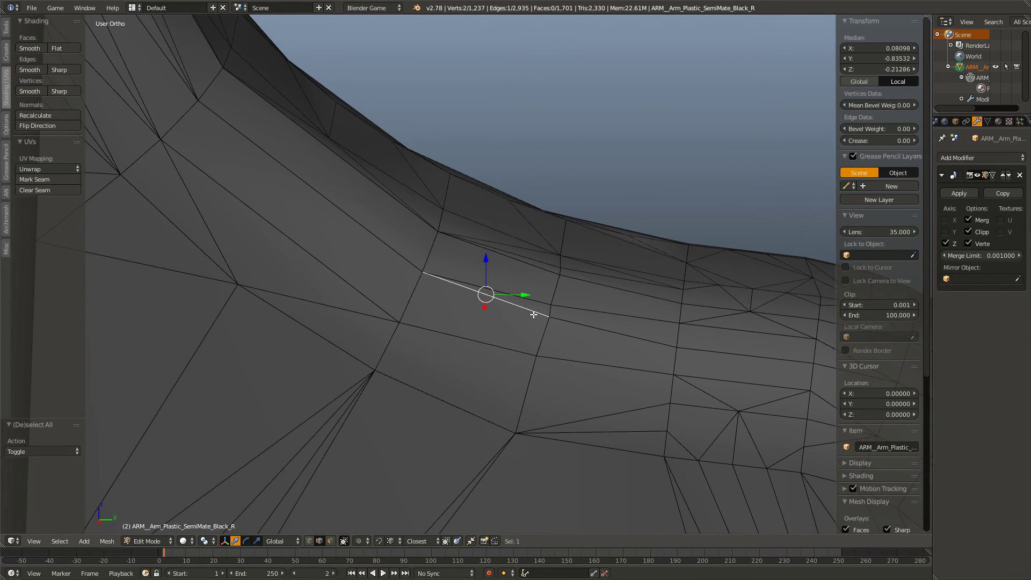
key("x")
left_click(515, 305)
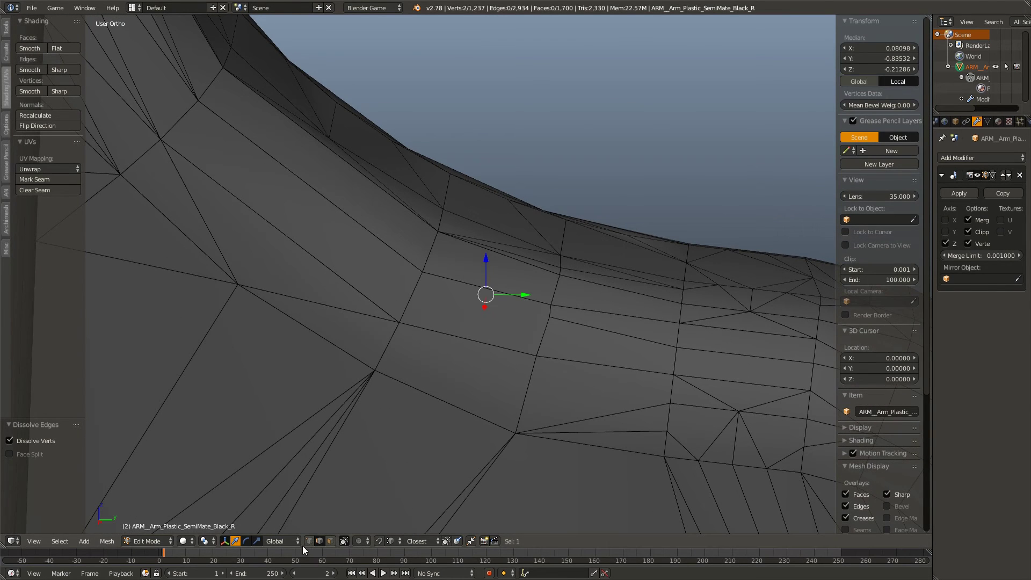
- Merge the two closely spaced vertices midway along the cut and check the shading in Object Mode
right_click(550, 306, "shift")
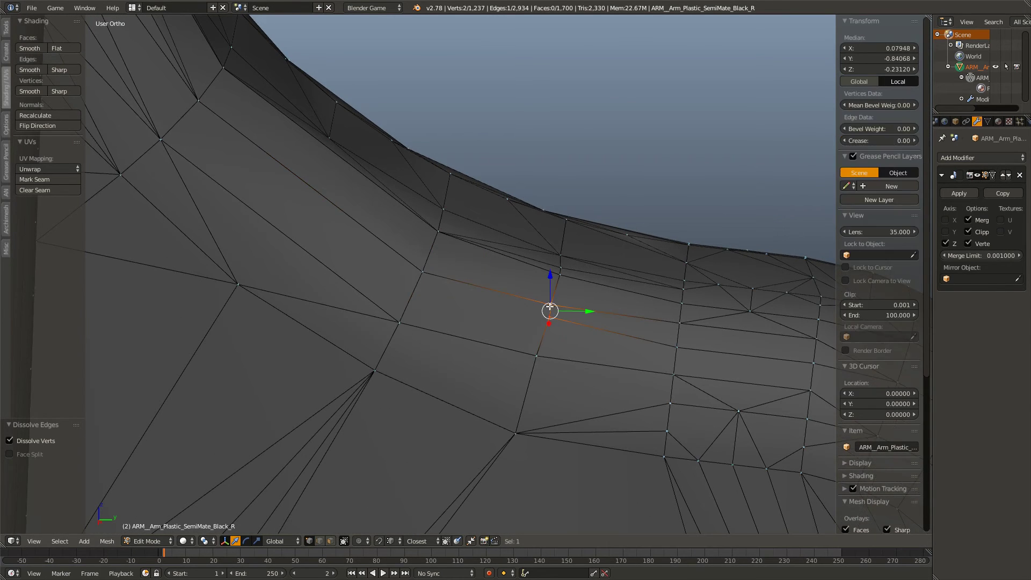
key("alt+m")
left_click(549, 306)
key("Tab")
middle_click_drag(563, 324, 539, 336)
key("Tab")
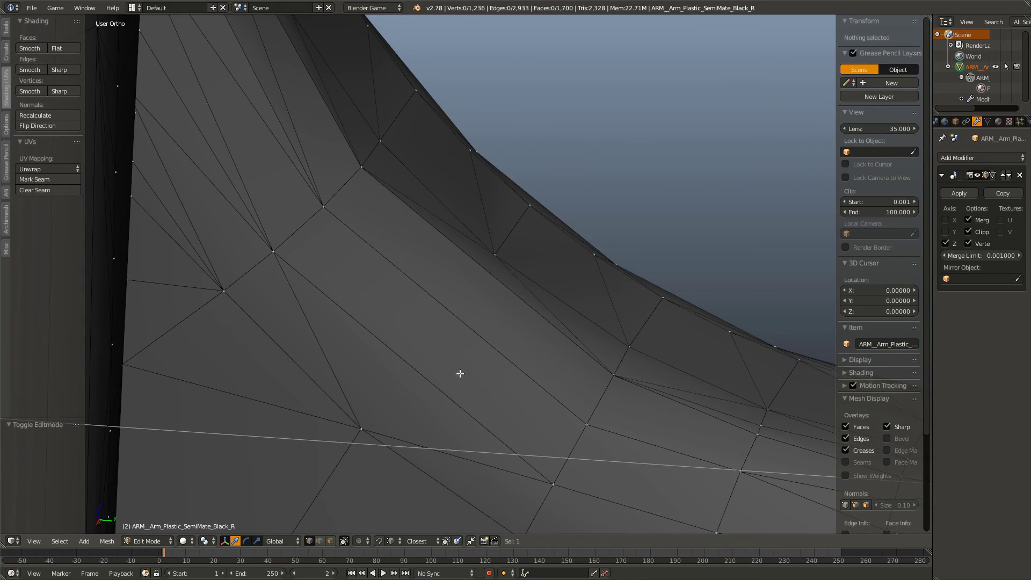
- Knife-cut across the next band section towards the upper arm, from its lower unconnected vertex to the upper one
key("k")
left_click(360, 428)
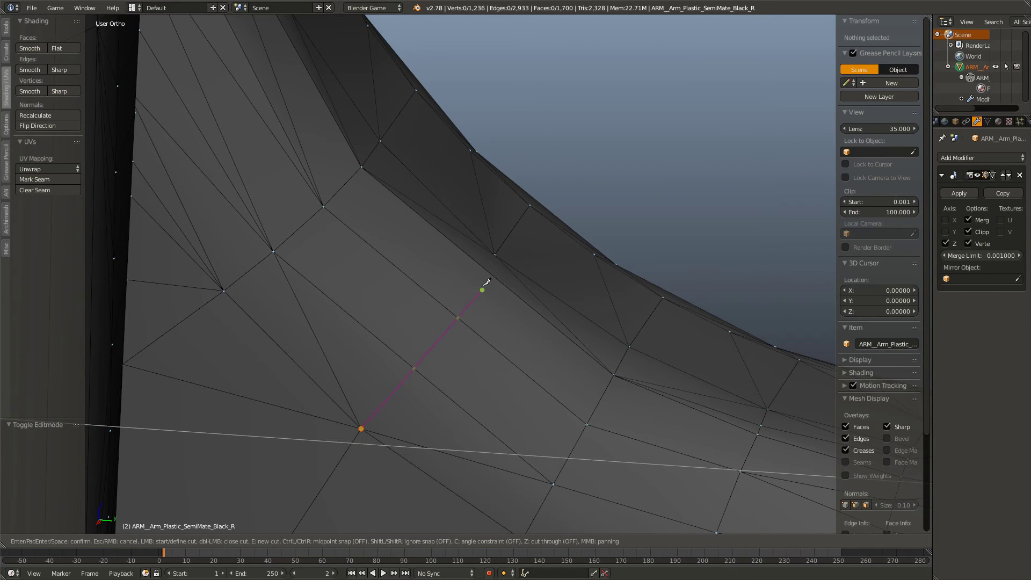
left_click(494, 255)
key("Return")
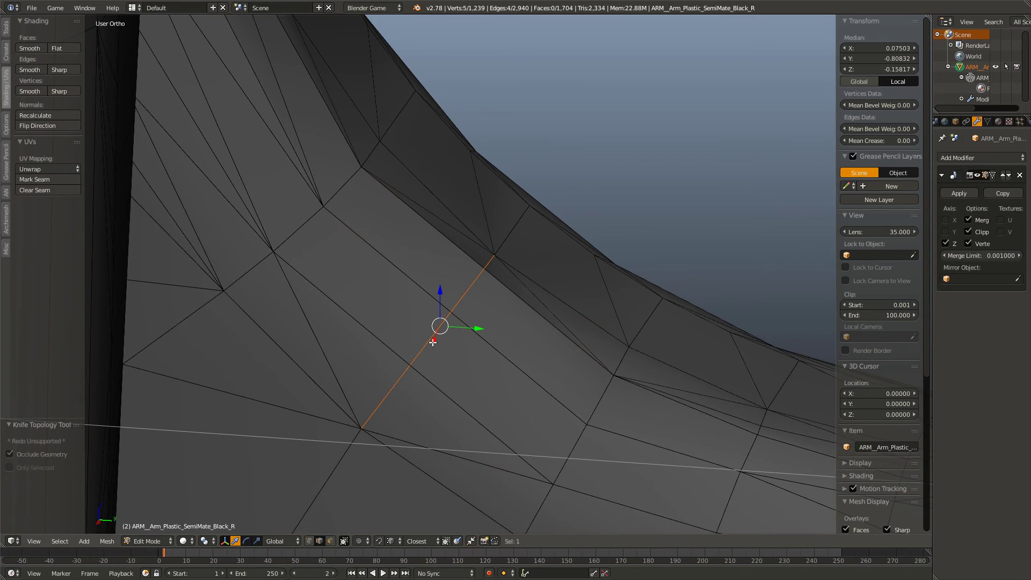
- Exclude the second cut's uppermost segment and move its other edges about 0.003 inwards and down in the right view
right_click(487, 260, "shift")
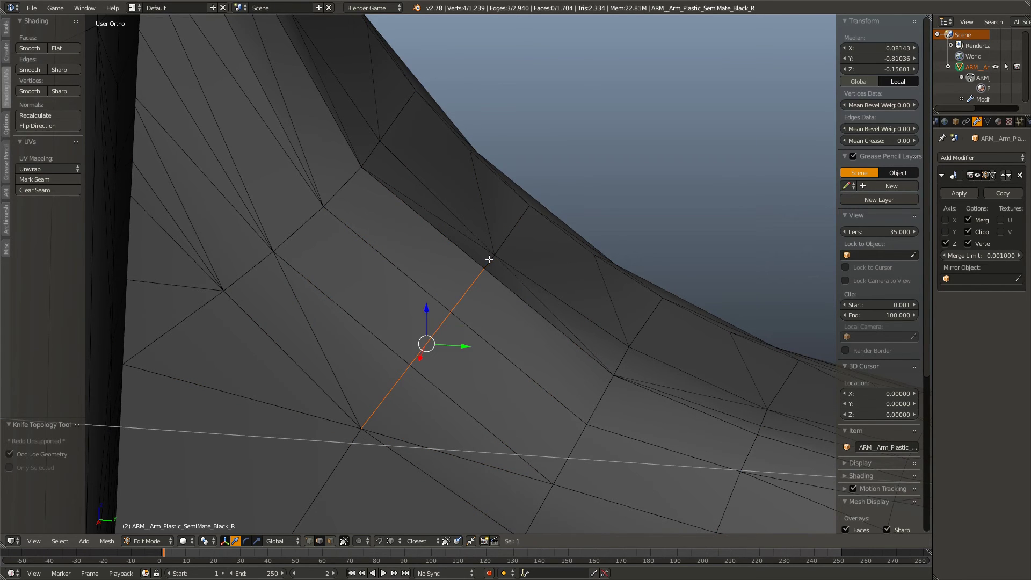
key("KP_3")
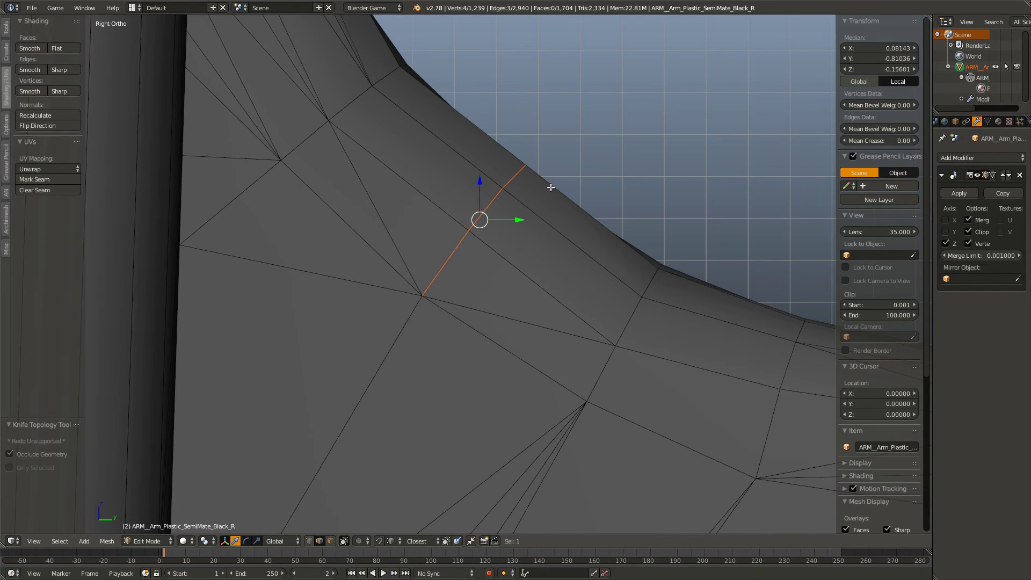
key("g")
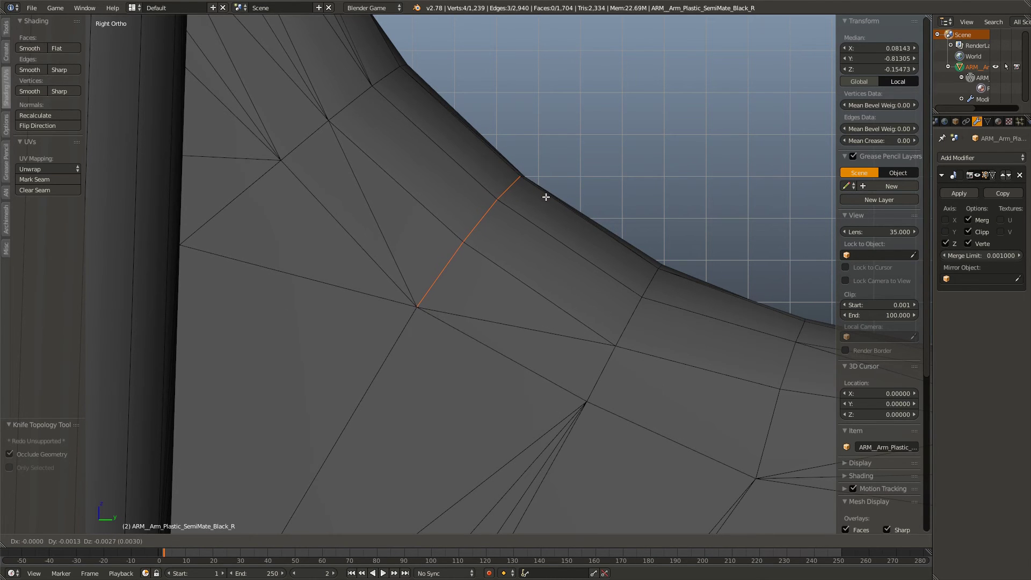
left_click(548, 196)
key("a")
scroll(601, 223, "down", 3)
middle_click_drag(615, 236, 500, 304)
scroll(500, 304, "up", 1)
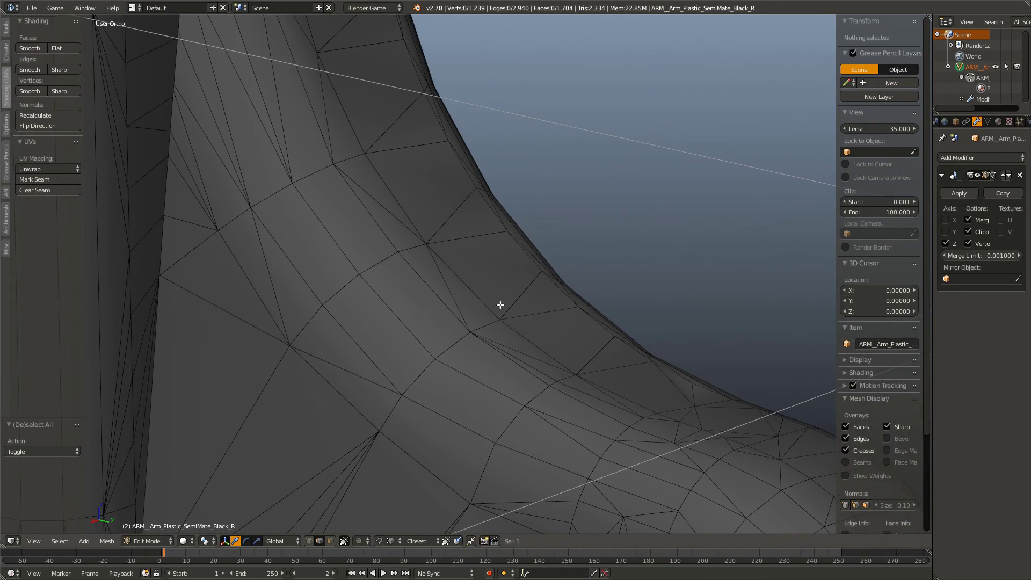
- Dissolve the three diagonal edges in the curved band section next to the previous cut
right_click(353, 369)
key("x")
left_click(354, 368)
middle_click_drag(353, 367, 408, 382)
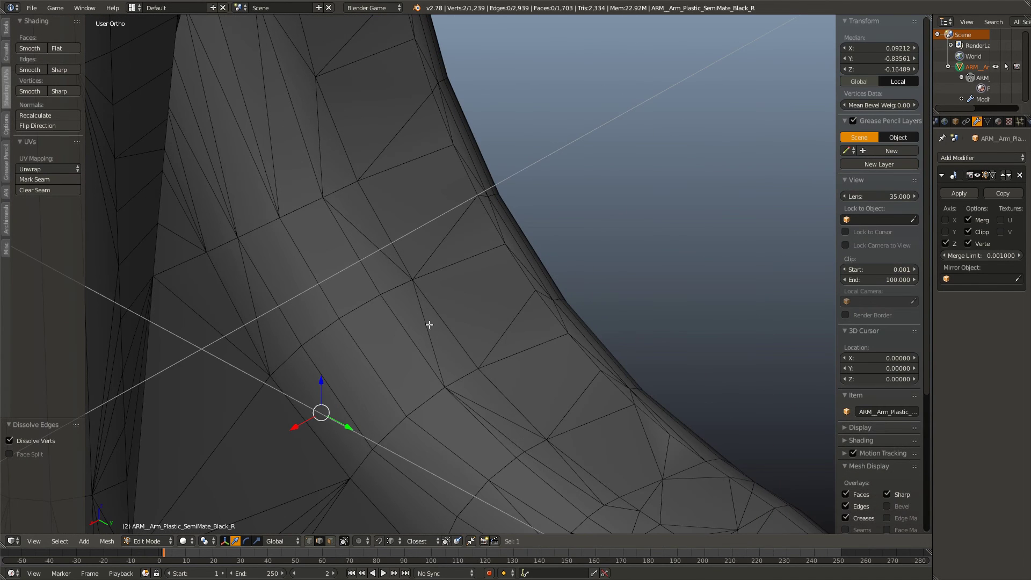
right_click(429, 325)
key("x")
left_click(429, 323)
right_click(503, 332)
key("x")
left_click(504, 337)
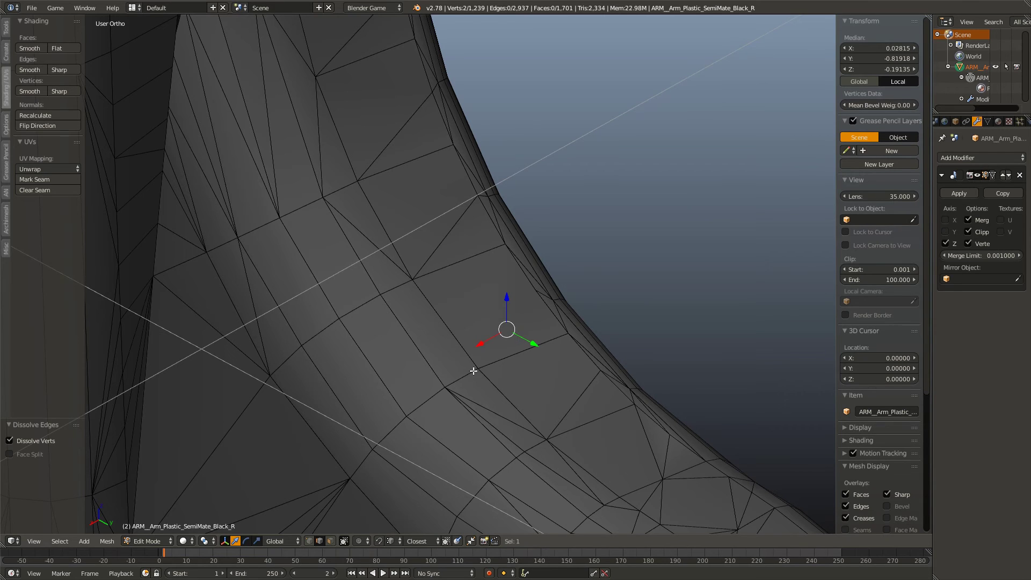
- Knife-cut across the cleaned band section from its upper outer edge to the lower edge beside the flat face
middle_click_drag(473, 371, 364, 337)
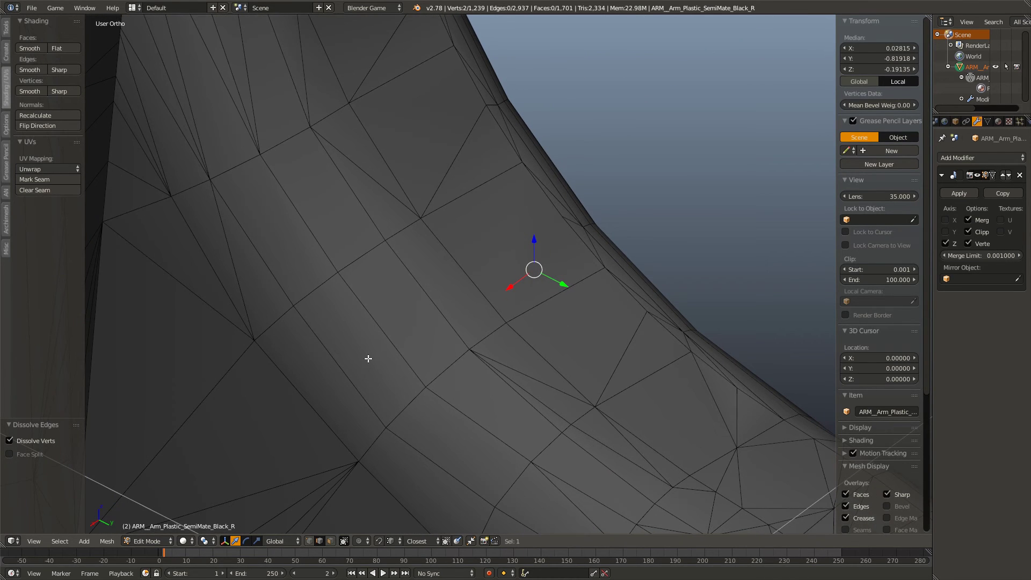
key("k")
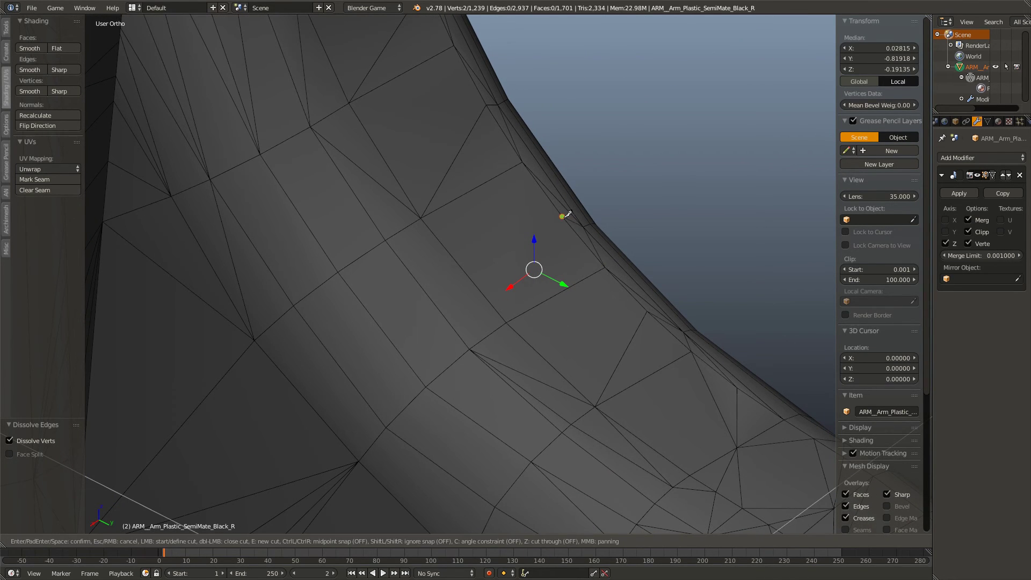
left_click(561, 216)
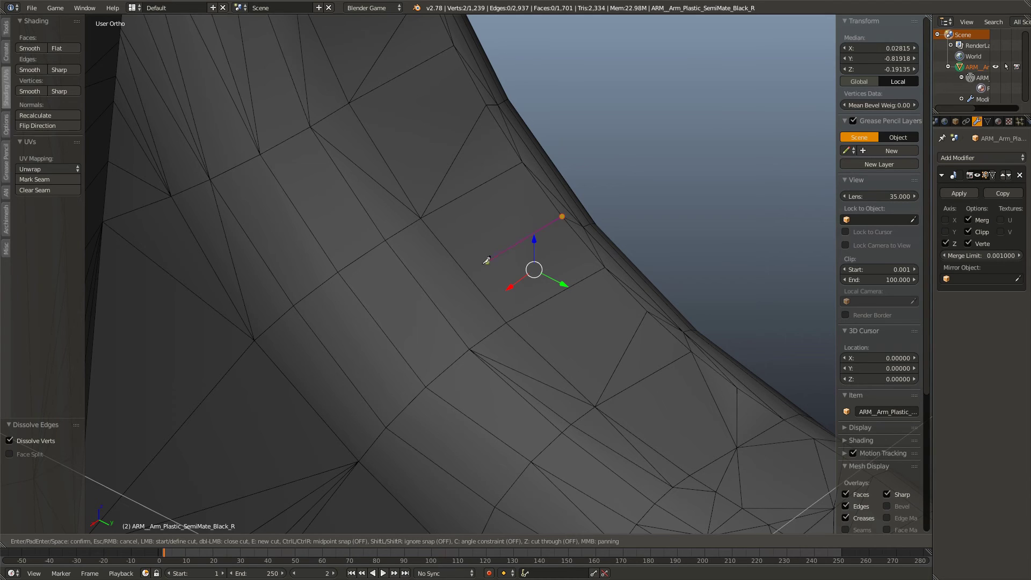
left_click(305, 398)
key("Return")
- Knife-cut from the new cut's lower end across the flat face to the fan vertex on the central ridge's edge
middle_click_drag(279, 385, 506, 246)
key("a")
key("k")
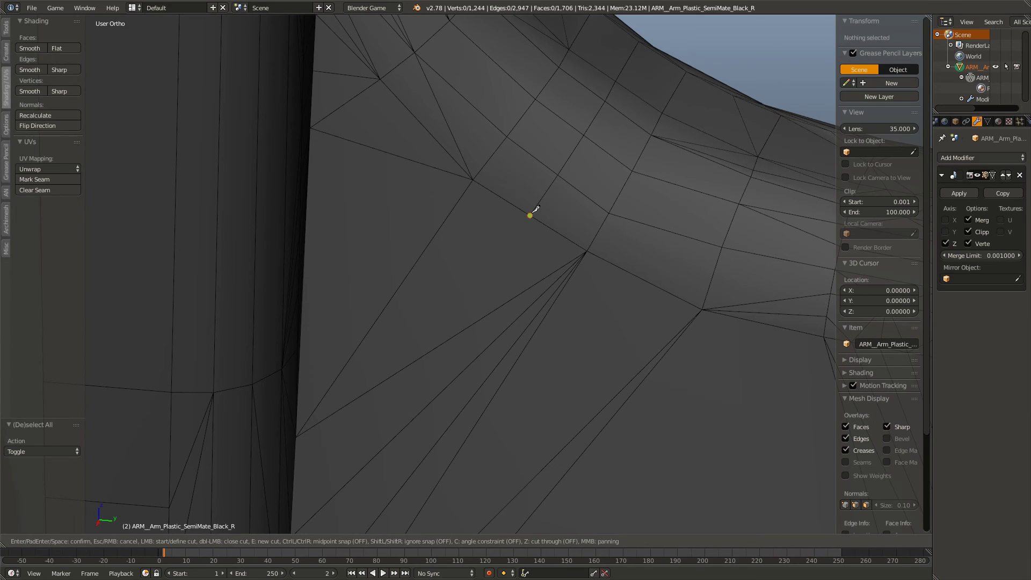
left_click(530, 216)
left_click(302, 431)
key("Return")
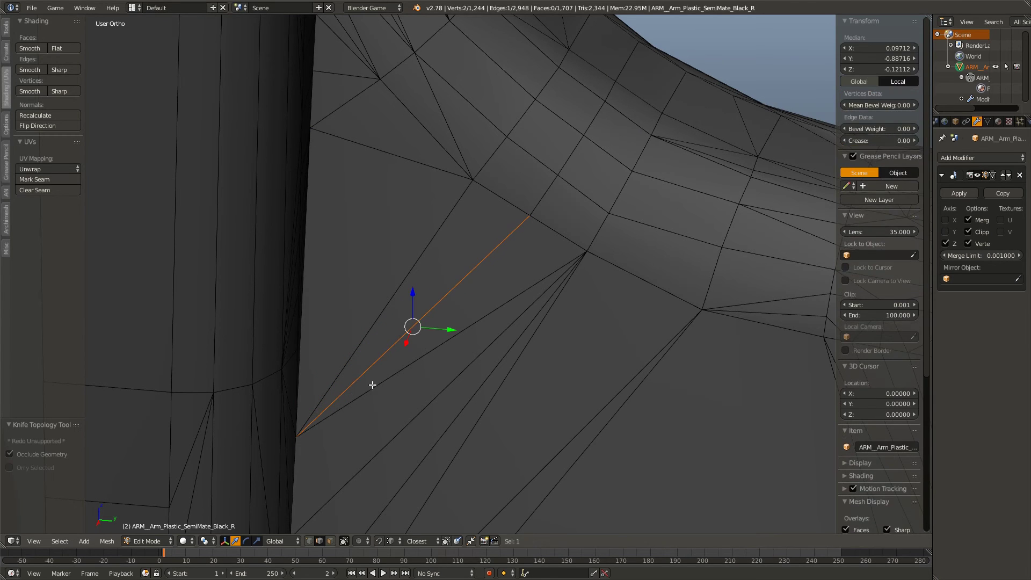
- Select the new cut's edges across the band and move them about 0.0015 inwards and down in the right view
middle_click_drag(559, 200, 494, 292)
right_click(509, 250, "shift")
right_click(532, 208, "shift")
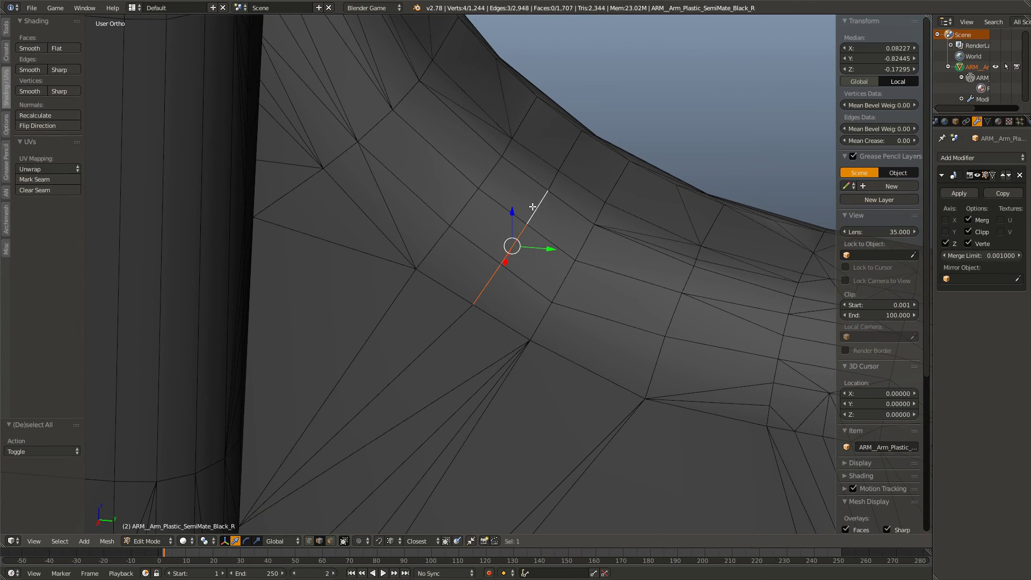
middle_click_drag(533, 207, 560, 203)
right_click(551, 148, "shift")
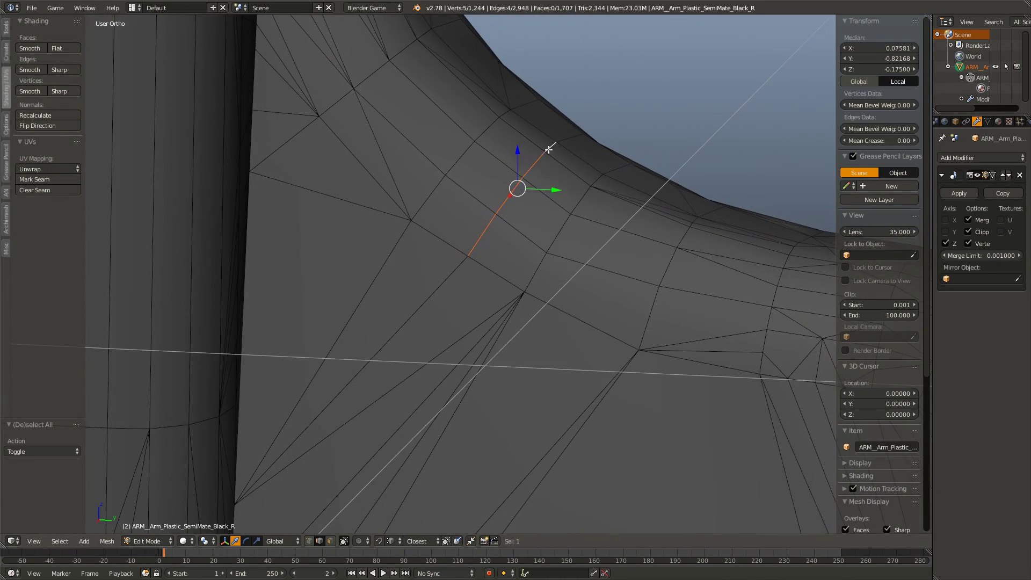
right_click(569, 140, "shift")
middle_click_drag(508, 214, 533, 206)
key("KP_3")
scroll(622, 169, "up", 4)
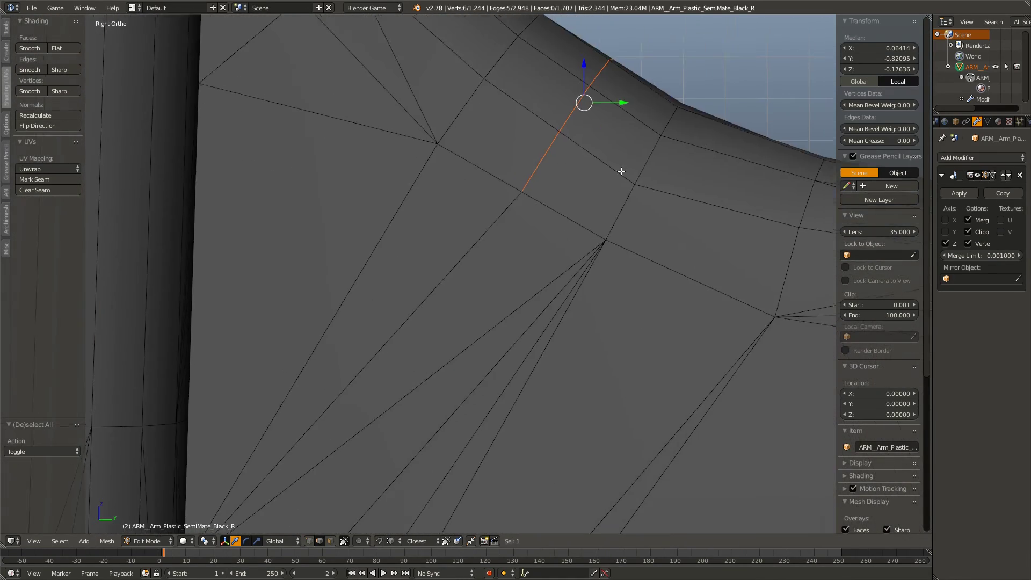
key("g")
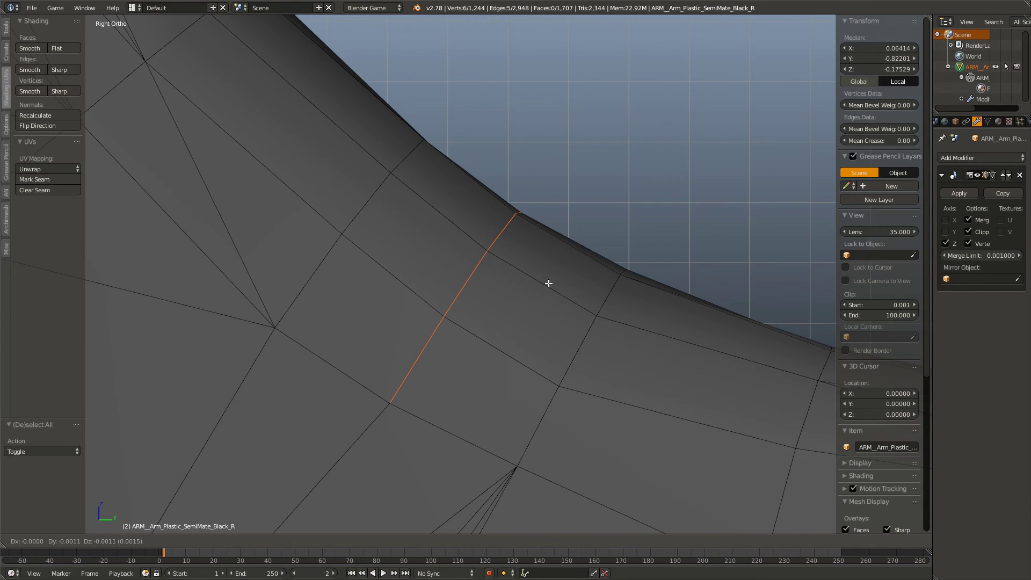
left_click(548, 281)
- Examine the shading of the curved band and the central ridge's lower end in Object Mode, and check the mesh's Auto Smooth setting
key("Tab")
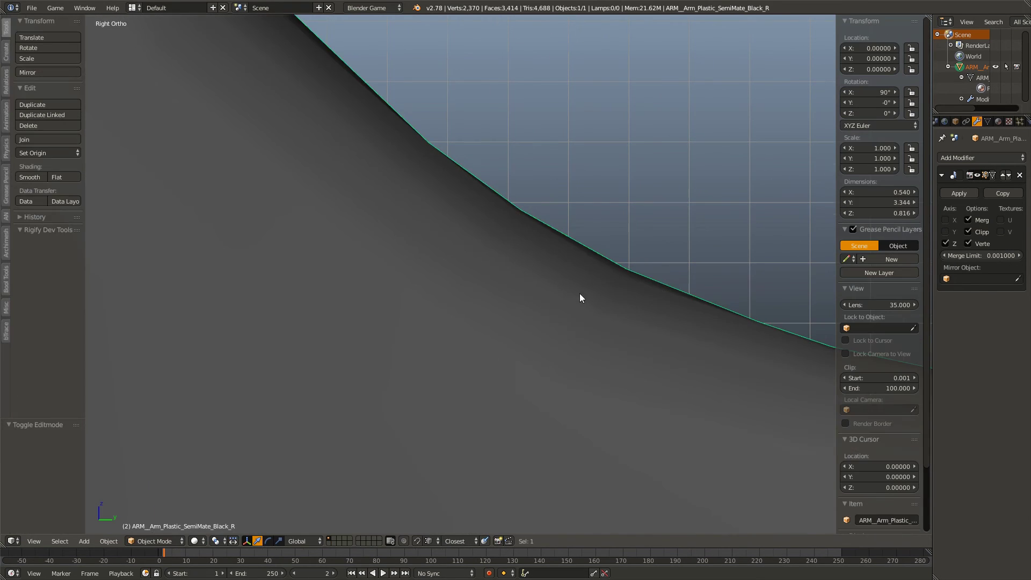
scroll(579, 294, "down", 6)
middle_click_drag(574, 313, 526, 341)
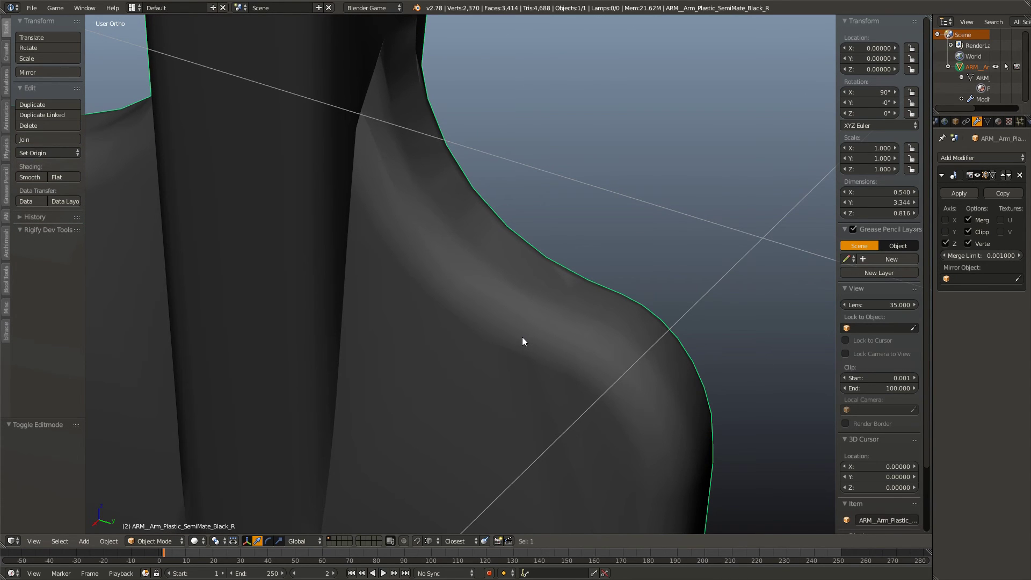
key("Tab")
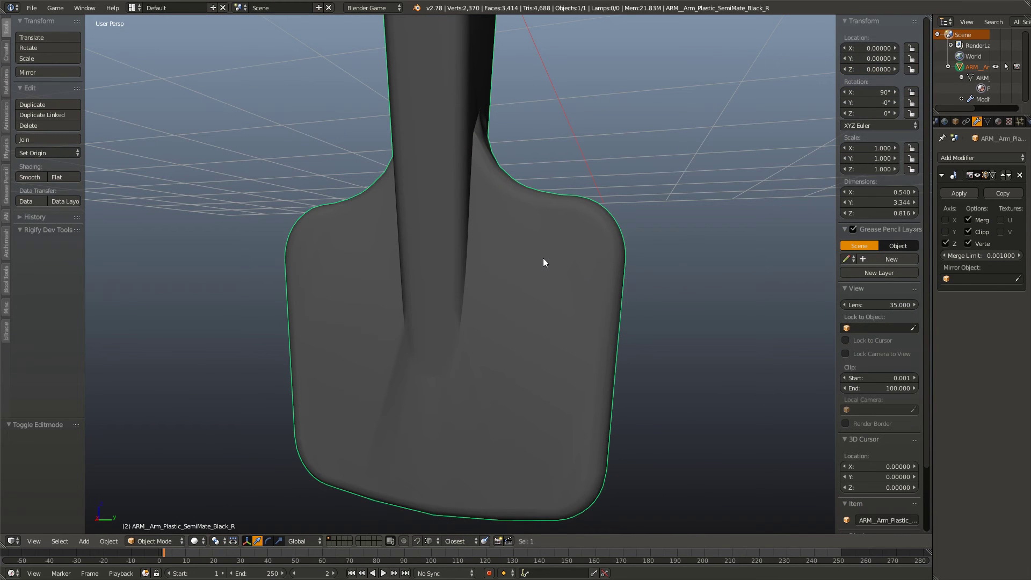
middle_click_drag(453, 446, 463, 274, "shift")
middle_click_drag(463, 274, 465, 206, "ctrl")
scroll(465, 206, "down", 3)
middle_click_drag(462, 162, 525, 148)
scroll(446, 236, "up", 1)
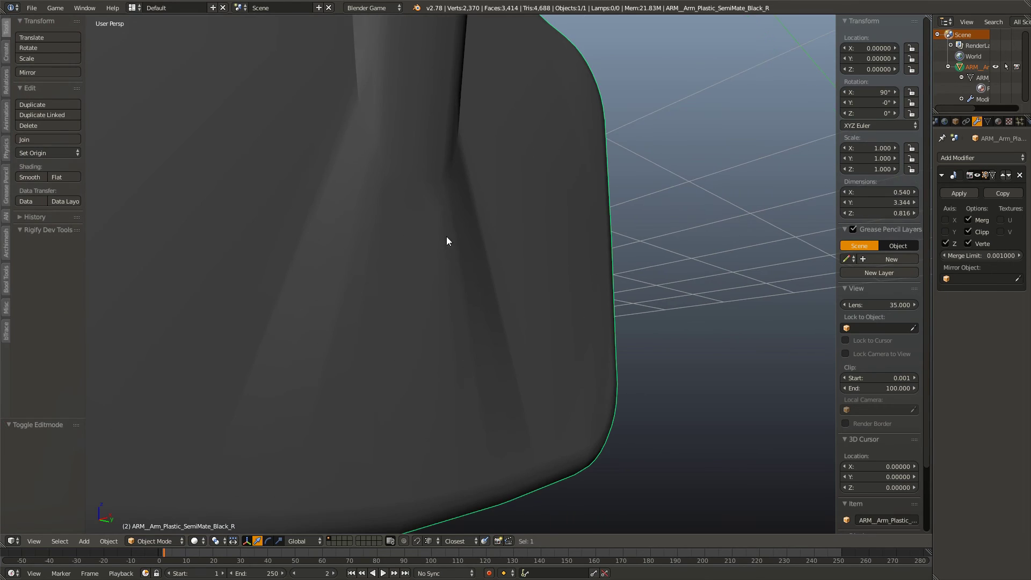
middle_click_drag(446, 237, 417, 265)
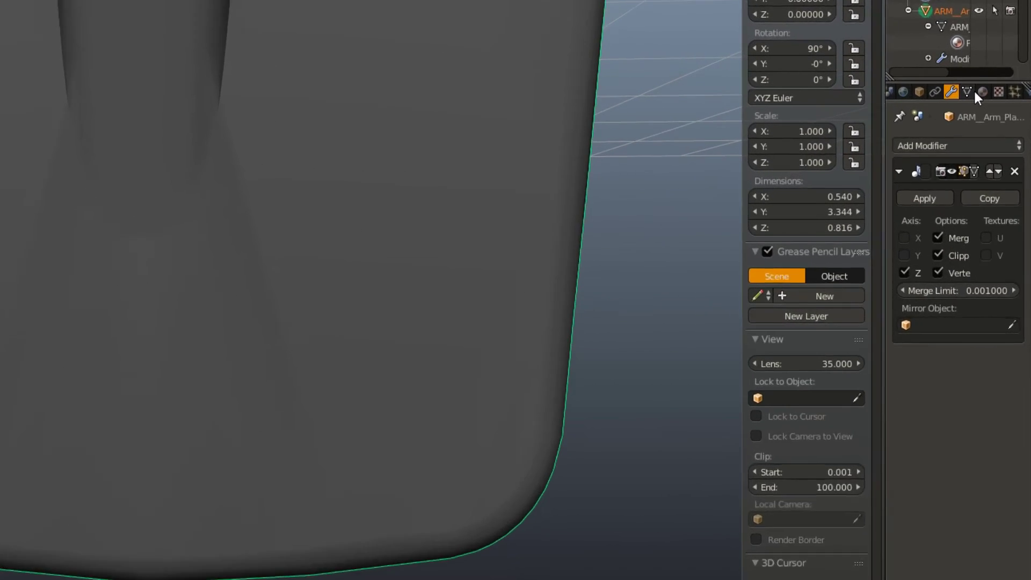
left_click(990, 120)
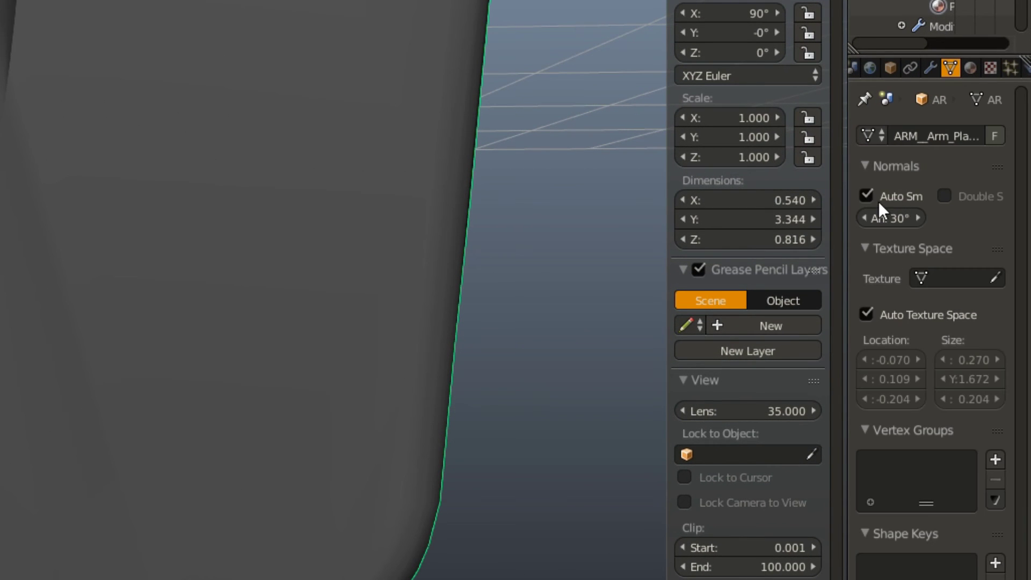
left_click(930, 67)
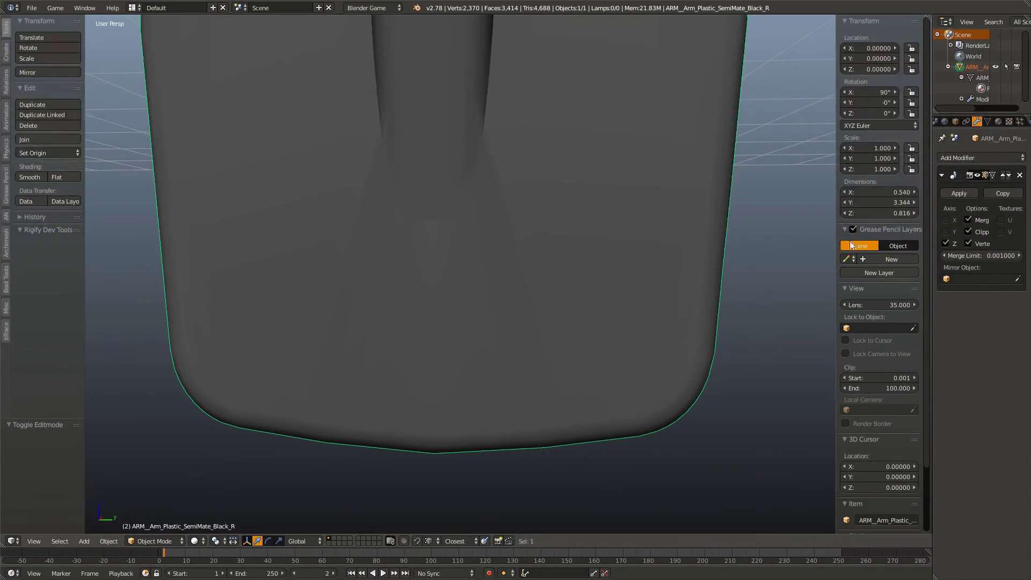
- Remove the doubled vertex on the mirror line at the central ridge's lower end with Remove Doubles
scroll(466, 317, "up", 2)
key("Tab")
scroll(449, 212, "up", 2)
middle_click_drag(449, 212, 481, 338, "shift")
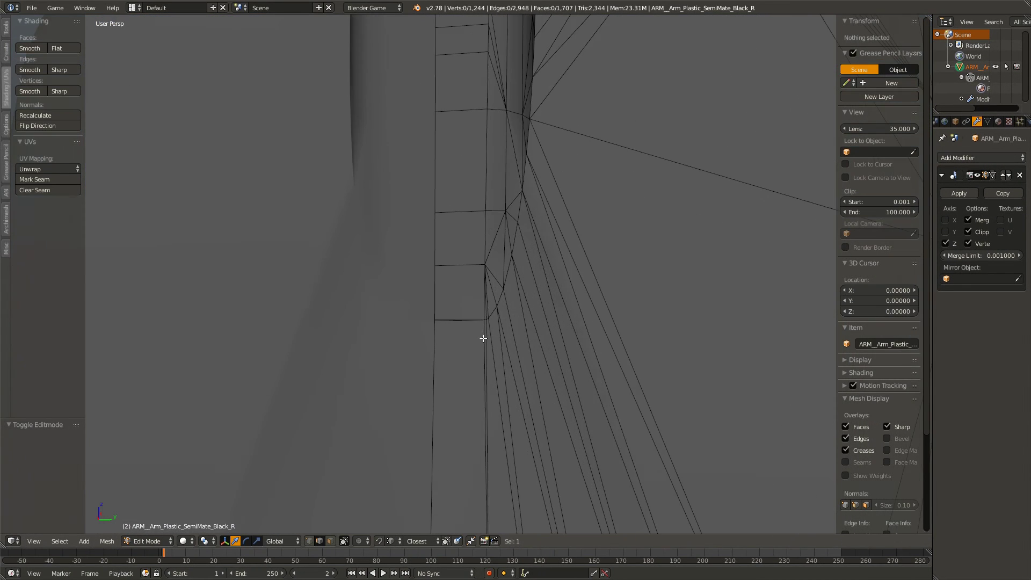
scroll(489, 365, "up", 5)
scroll(501, 397, "up", 5)
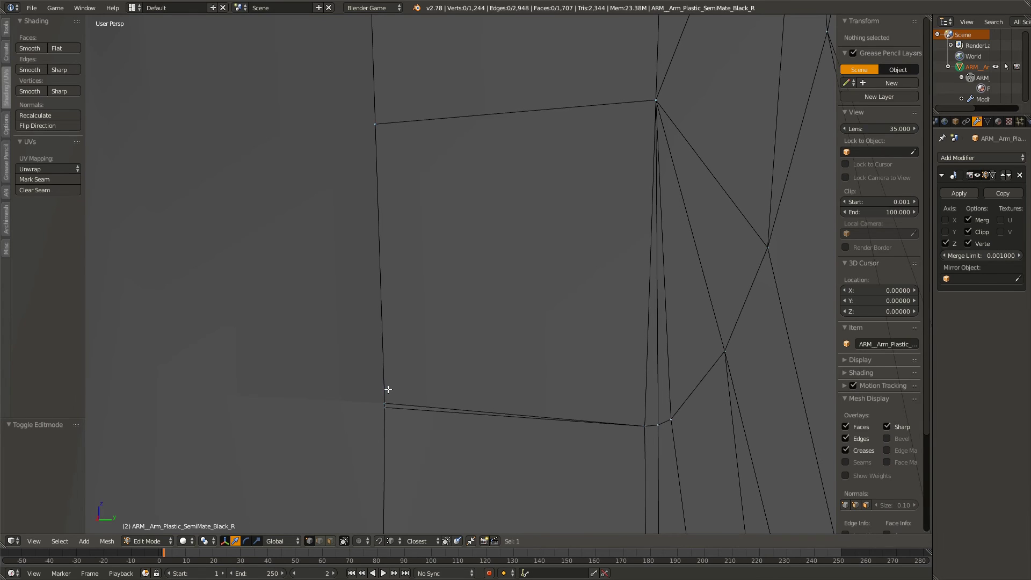
right_click(385, 407)
right_click(383, 405, "shift")
key("w")
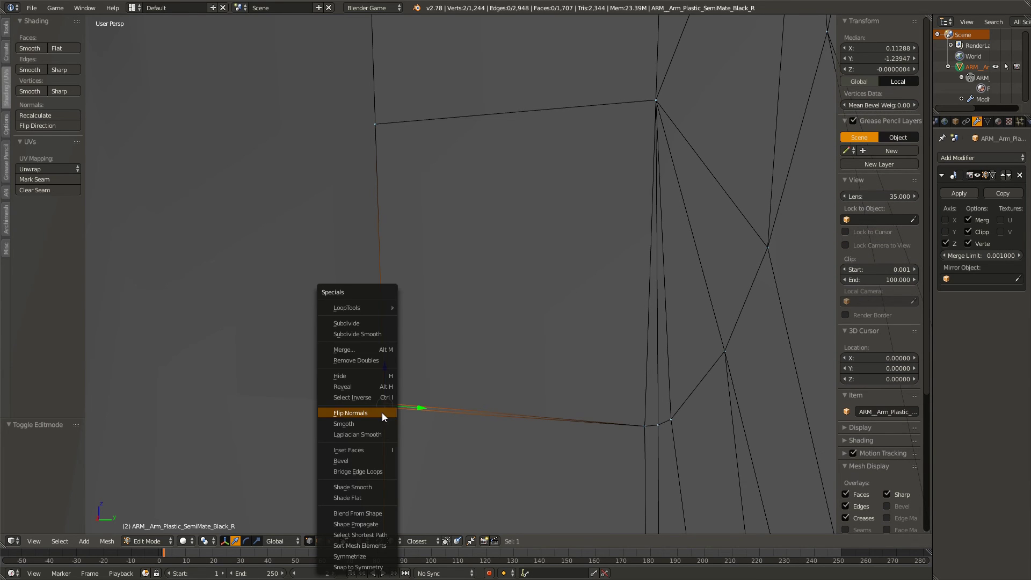
left_click(374, 359)
key("a")
scroll(566, 421, "down", 1)
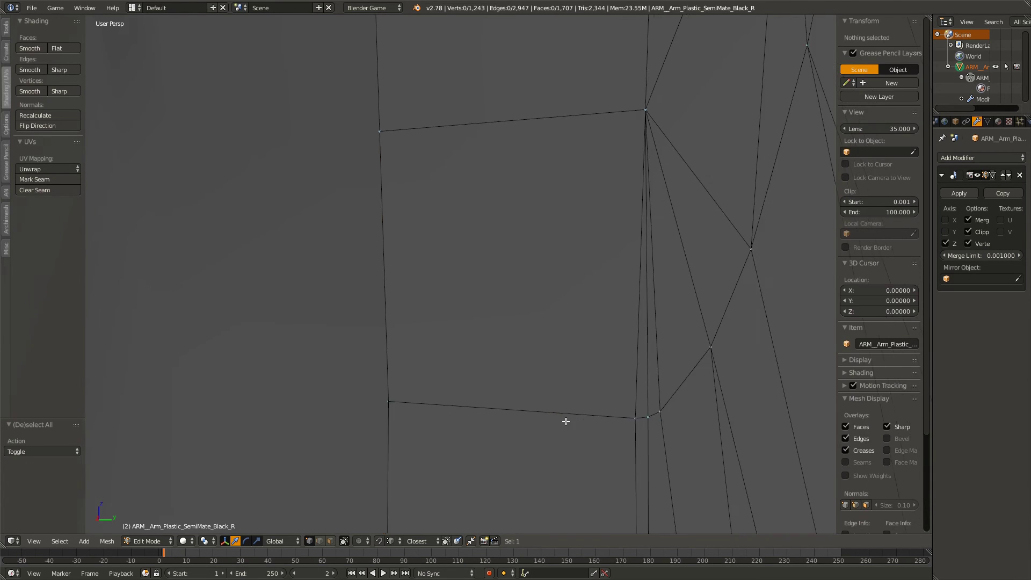
- Mark as sharp the edge chain outlining the central ridge's lower end, from the mirror line up along its side
middle_click_drag(567, 418, 347, 391, "shift")
scroll(348, 391, "down", 5)
middle_click_drag(569, 371, 378, 433, "shift")
scroll(490, 376, "down", 4)
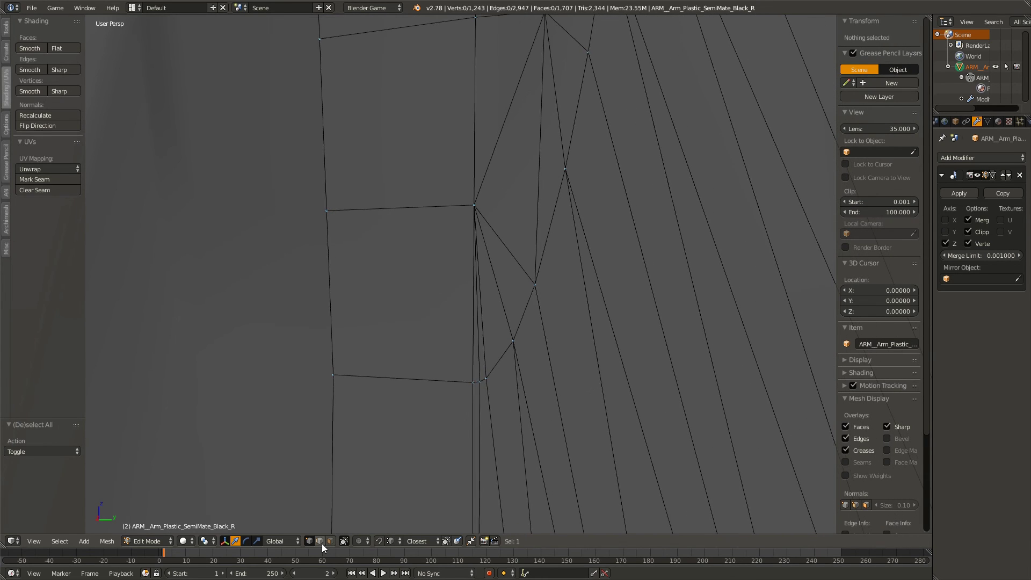
left_click(321, 544)
right_click(425, 375, "alt")
right_click(522, 327, "alt+shift")
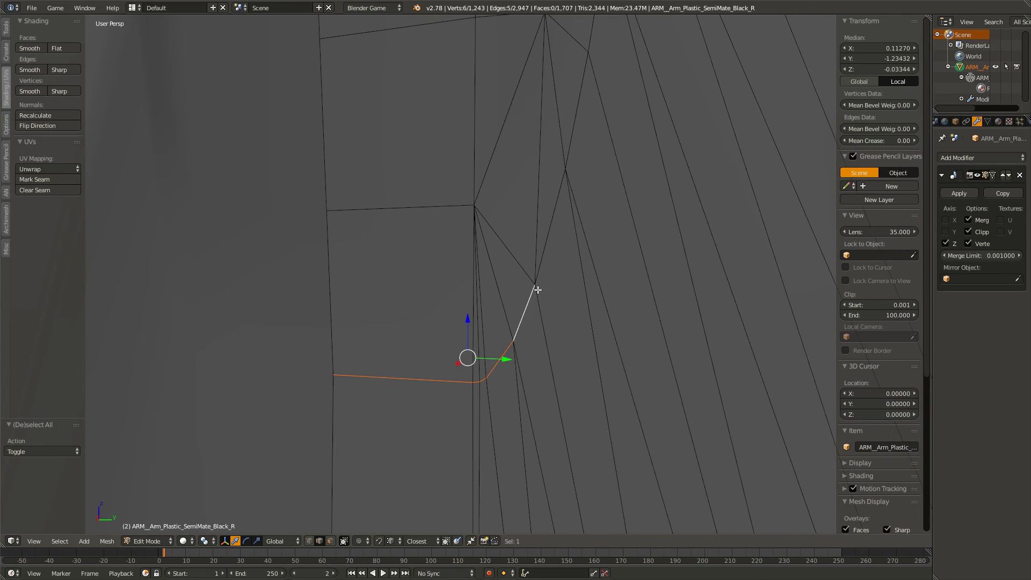
right_click(546, 258, "alt+shift")
right_click(579, 138, "alt+shift")
middle_click_drag(597, 43, 448, 370, "shift")
right_click(486, 230, "shift")
right_click(502, 108, "shift")
middle_click_drag(541, 47, 479, 191, "shift")
right_click(479, 182, "shift")
middle_click_drag(508, 97, 462, 282, "shift")
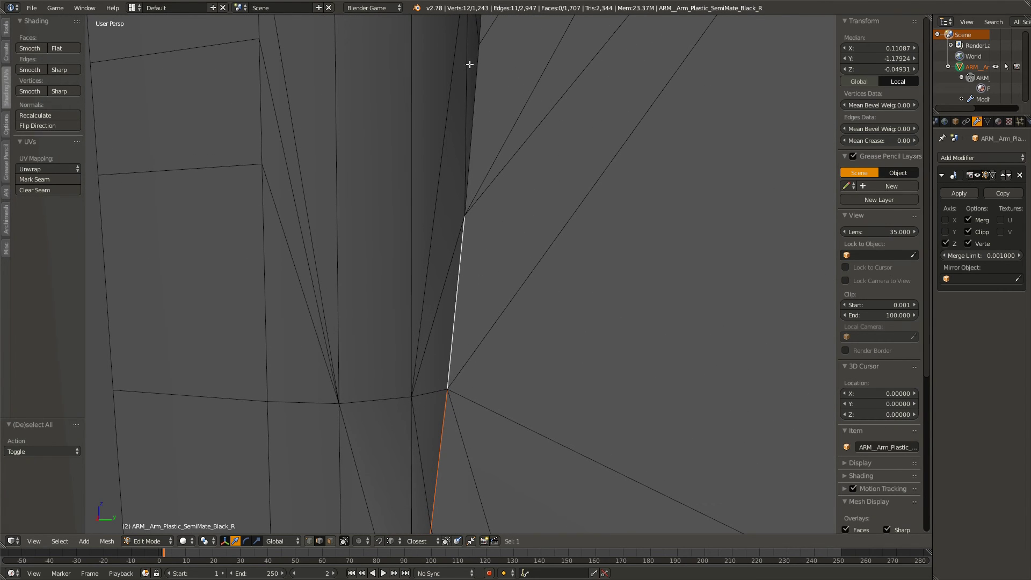
right_click(466, 175, "shift")
scroll(482, 252, "down", 5)
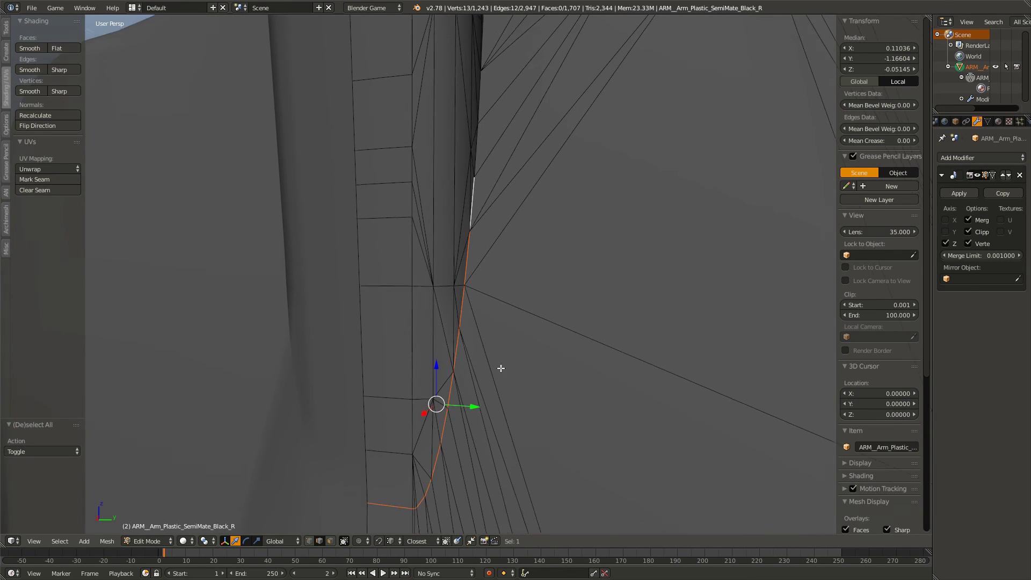
middle_click_drag(492, 397, 537, 184, "shift")
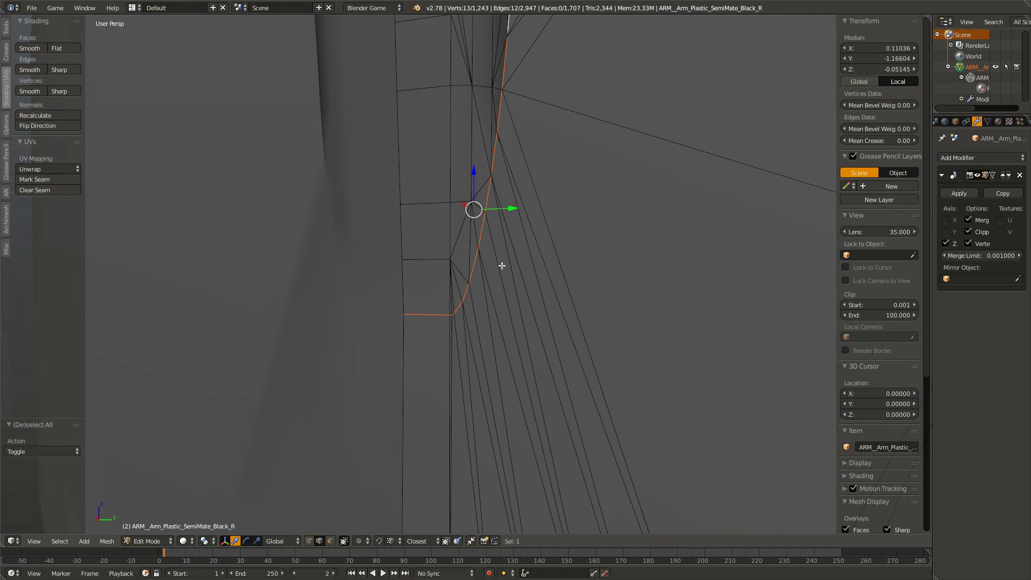
middle_click_drag(553, 141, 542, 206, "shift")
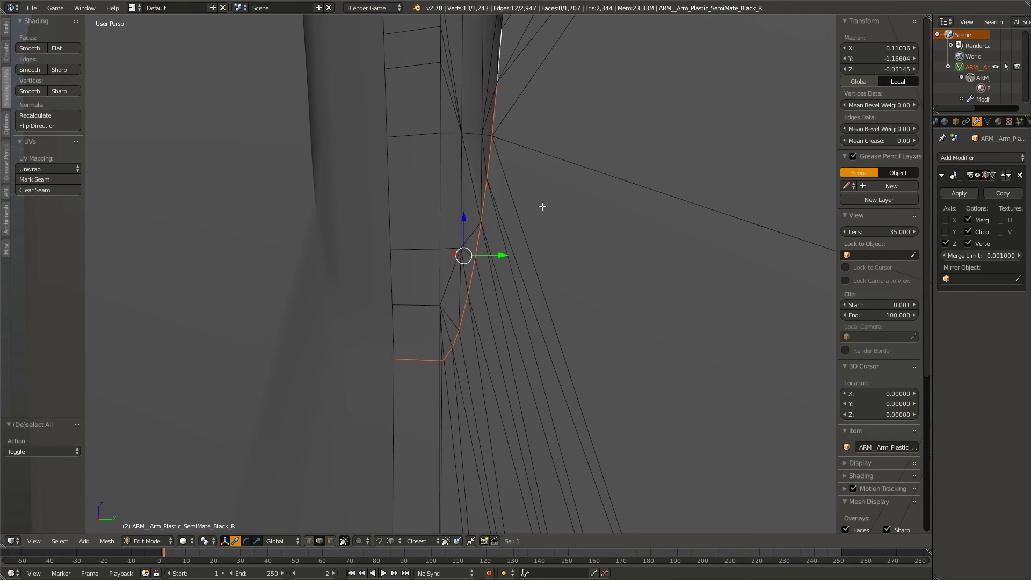
key("ctrl+e")
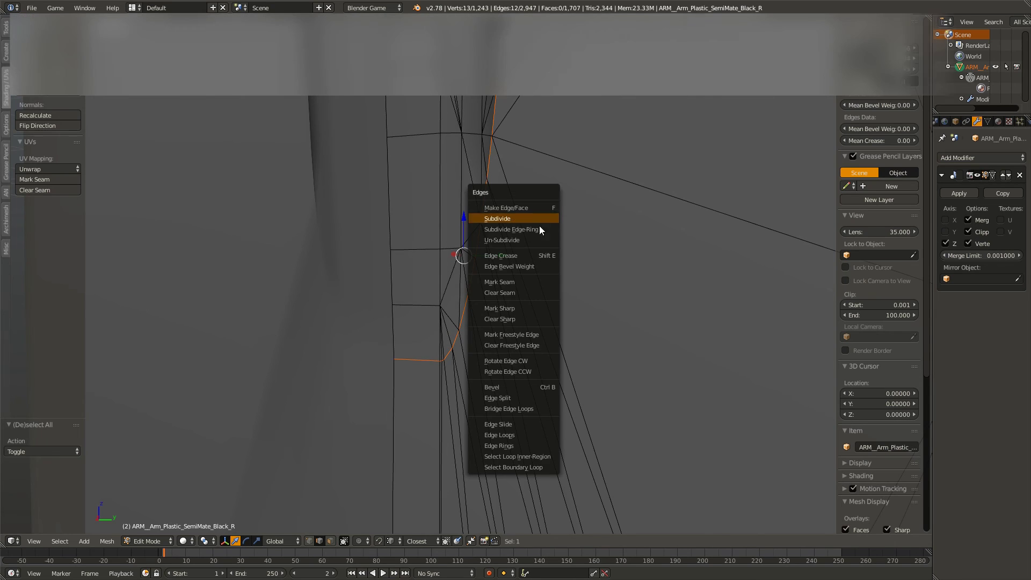
left_click(528, 308)
- Check the shading around the central ridge's outline in Object Mode from several angles
key("Tab")
scroll(502, 373, "down", 5)
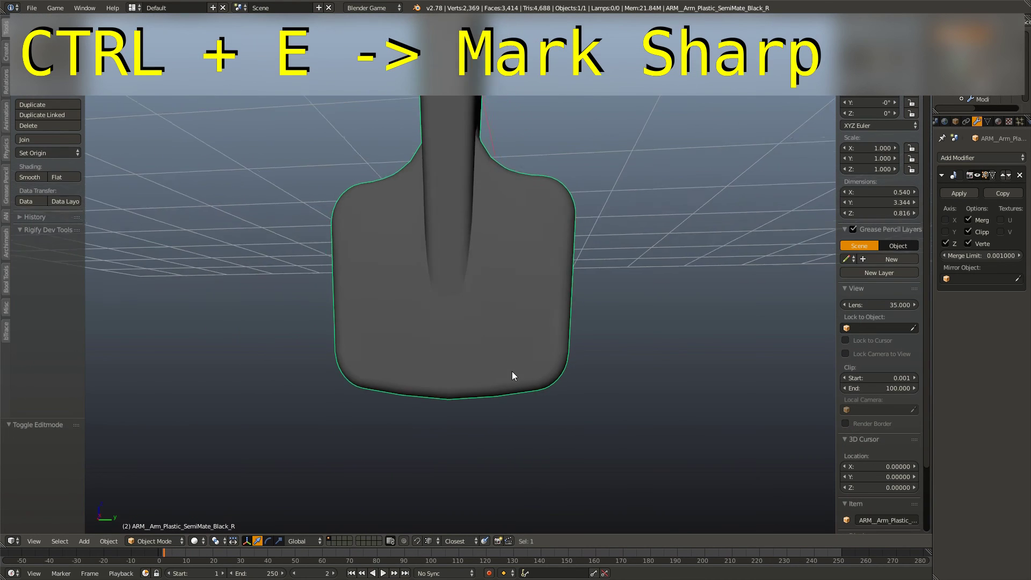
scroll(510, 371, "up", 3)
middle_click_drag(455, 304, 452, 324)
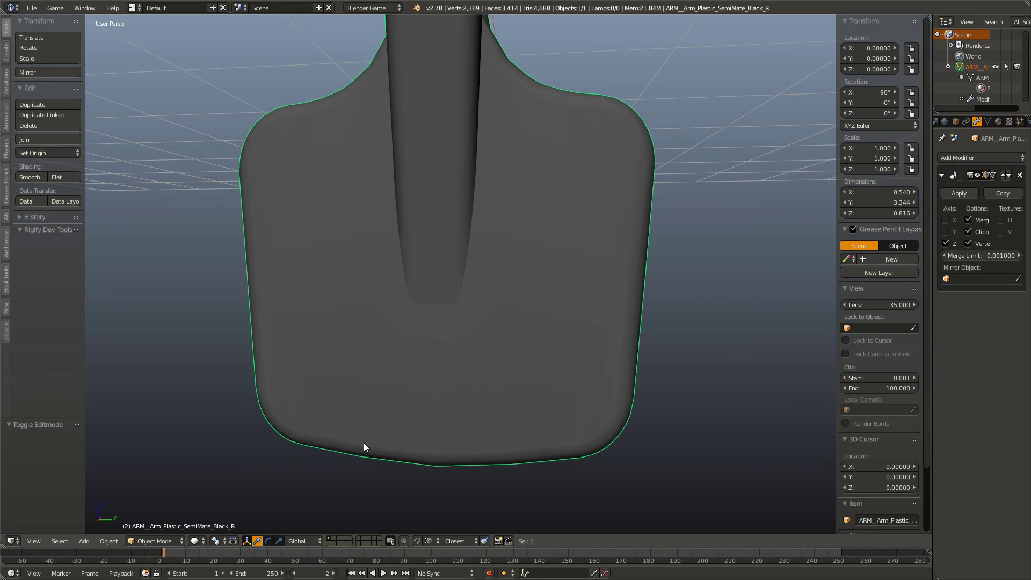
middle_click_drag(437, 336, 487, 313)
middle_click_drag(465, 260, 521, 345)
- Mark the connected five-edge chain near the arm's outer side as sharp and check the shading in Object Mode
key("Tab")
scroll(521, 345, "up", 3)
right_click(561, 471)
right_click(556, 427, "shift")
right_click(560, 452, "shift")
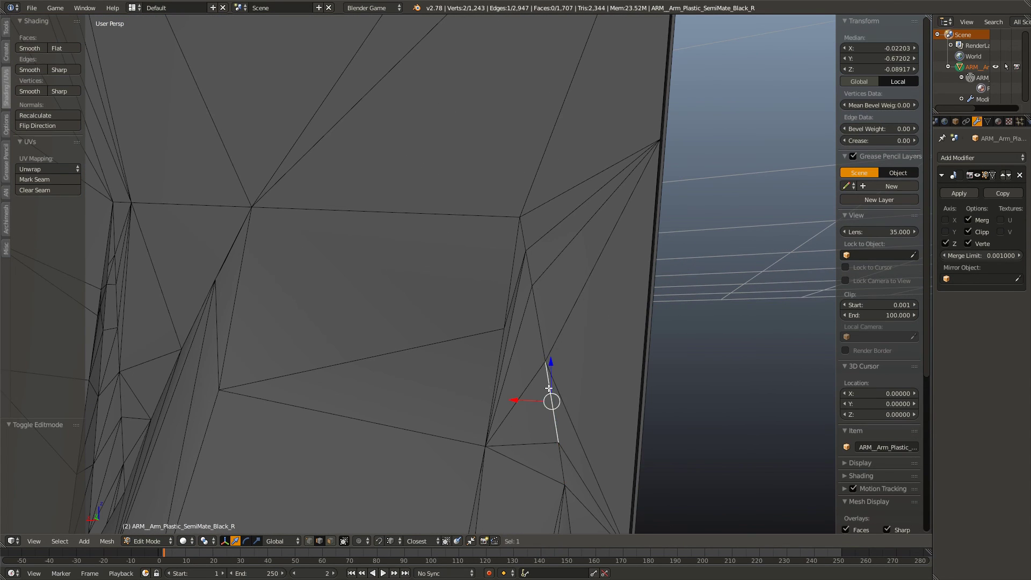
right_click(559, 452, "shift")
right_click(537, 335, "shift")
right_click(523, 272, "shift")
right_click(526, 270, "shift")
right_click(528, 270, "shift")
right_click(522, 235, "shift")
key("ctrl+e")
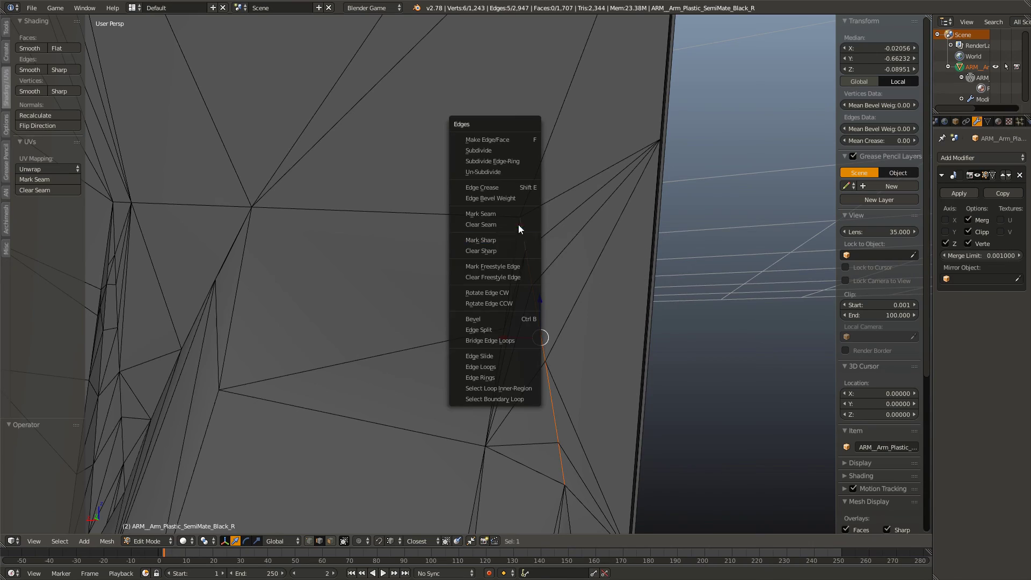
left_click(516, 239)
key("Tab")
scroll(542, 354, "down", 6)
middle_click_drag(543, 354, 473, 339)
- Mark as sharp the seven-edge chain outlining the flat inner face of the arm's rounded head, up to the mirror line
key("Tab")
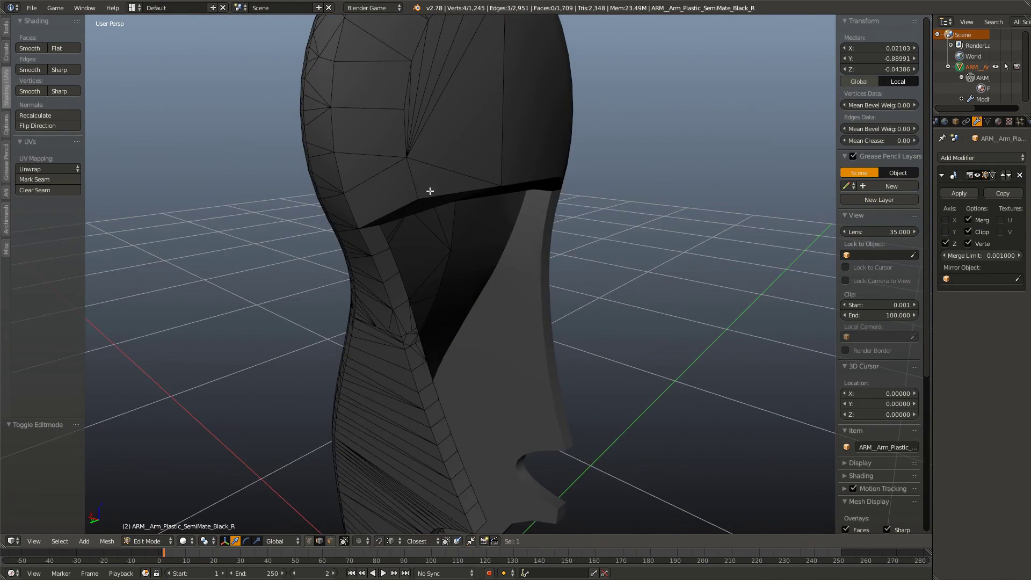
middle_click_drag(430, 191, 440, 235, "shift")
right_click(431, 277)
right_click(425, 229, "shift")
right_click(428, 182, "shift")
right_click(442, 133, "shift")
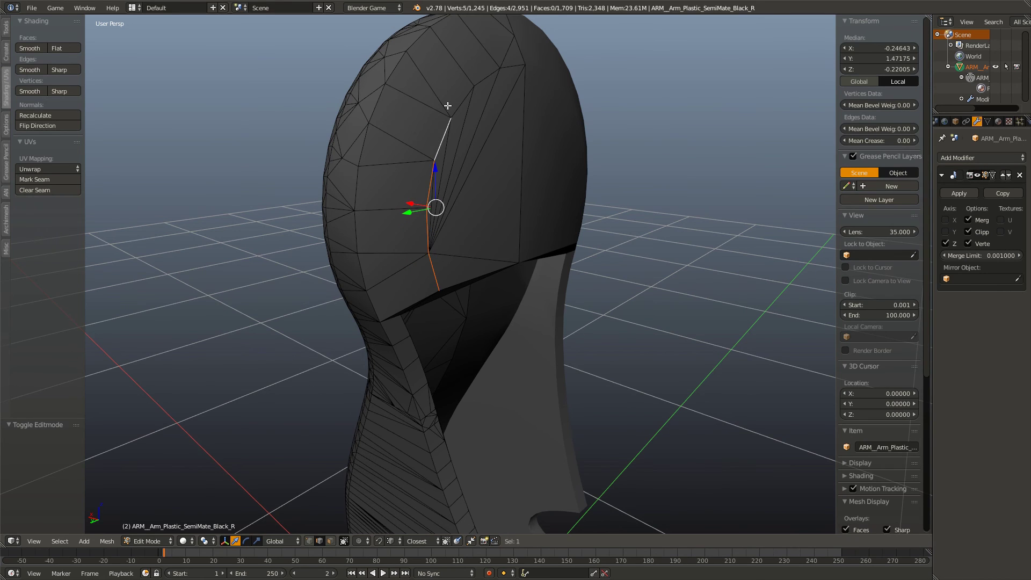
right_click(456, 94, "shift")
right_click(498, 70, "shift")
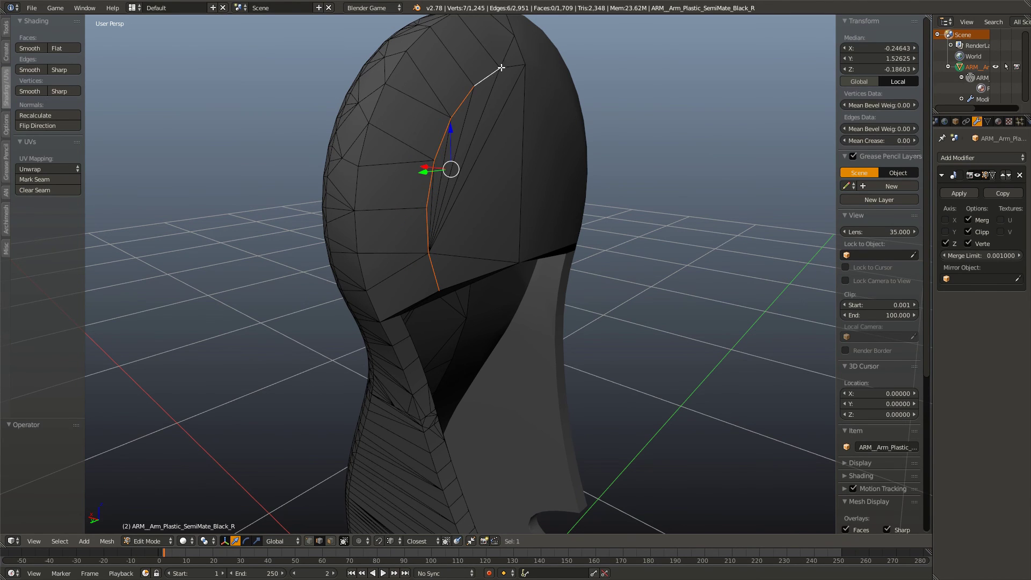
right_click(513, 65, "shift")
key("ctrl+e")
left_click(473, 128)
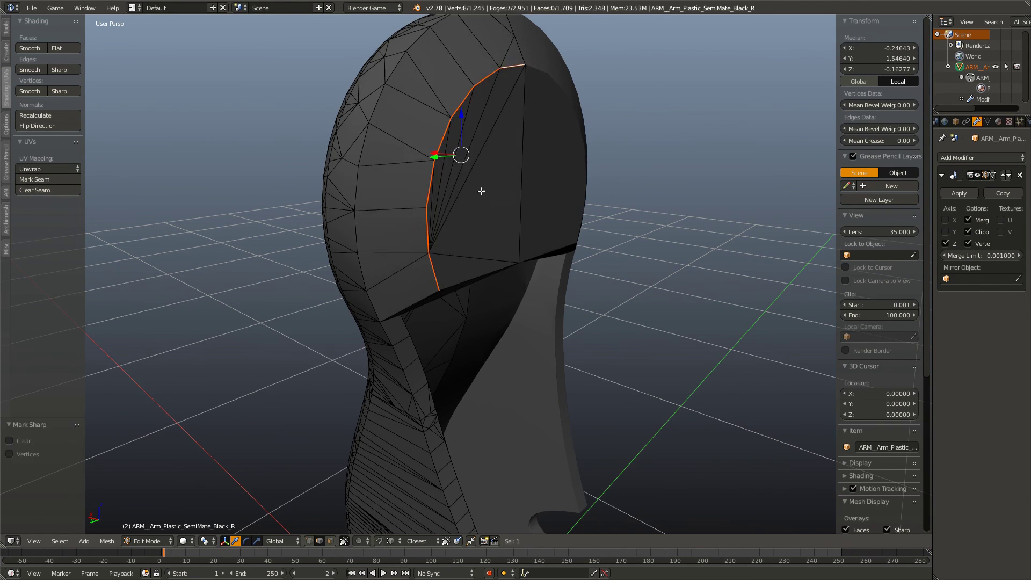
key("a")
- Delete the large triangular face on the ledge between the rounded head and the recess below it
middle_click_drag(482, 191, 505, 329)
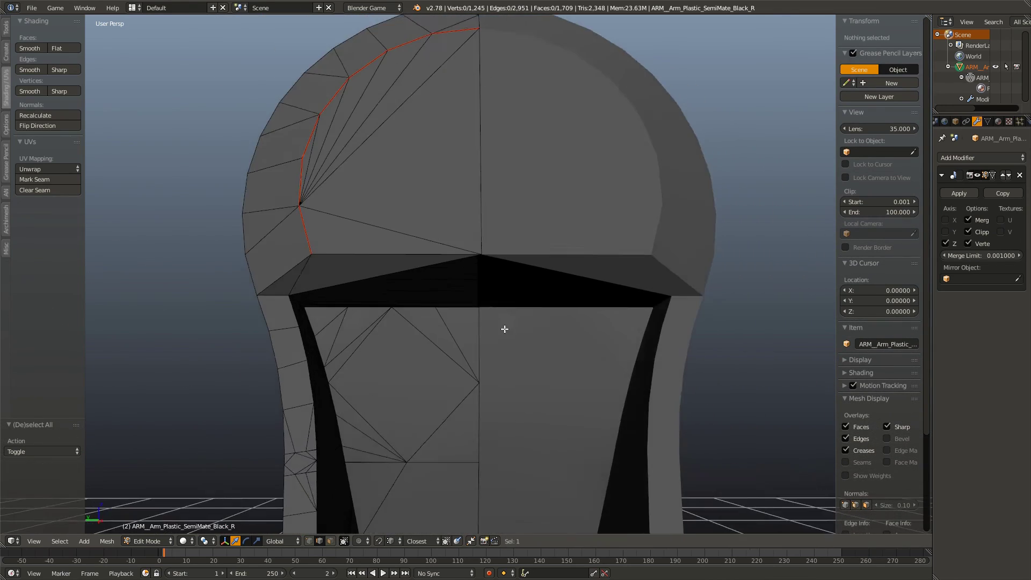
scroll(505, 329, "up", 2)
key("a")
middle_click_drag(336, 278, 357, 315)
key("a")
middle_click_drag(318, 377, 397, 311)
scroll(253, 410, "up", 3)
scroll(253, 410, "down", 3)
scroll(359, 456, "down", 6)
scroll(345, 414, "up", 6)
key("ctrl+Tab")
key("3")
right_click(305, 264)
key("x")
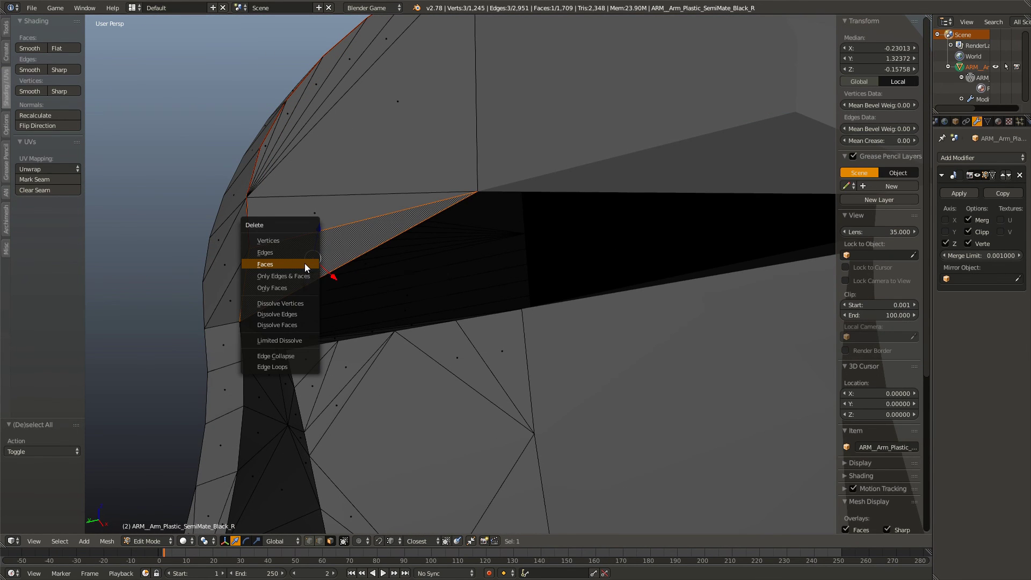
left_click(306, 266)
- Delete the four thin triangular faces along the ledge's lower edge, above the recess
middle_click_drag(325, 460, 327, 414)
scroll(327, 370, "up", 4)
right_click(276, 353)
right_click(342, 339, "shift")
right_click(414, 322, "shift")
right_click(518, 297, "shift")
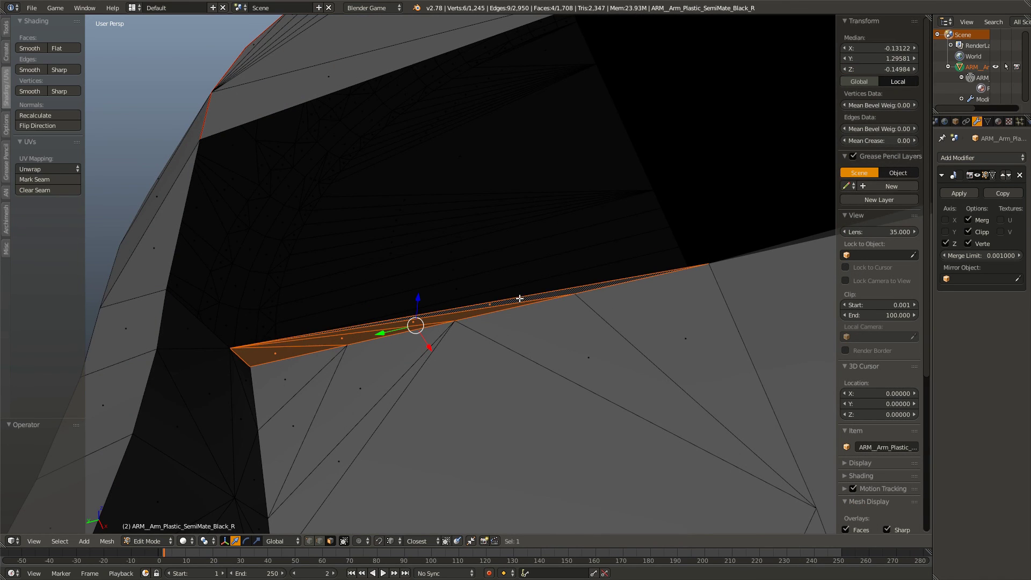
key("x")
left_click(520, 302)
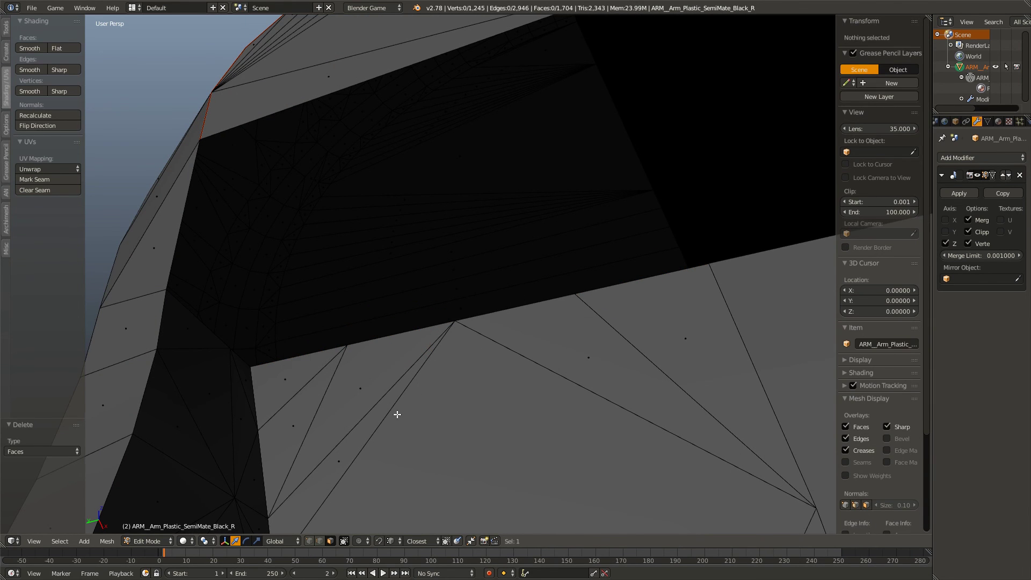
- Merge the three intermediate vertices along the recess's upper edge into one at their center
middle_click_drag(397, 414, 305, 540)
left_click(311, 541)
right_click(396, 317)
right_click(460, 300, "shift")
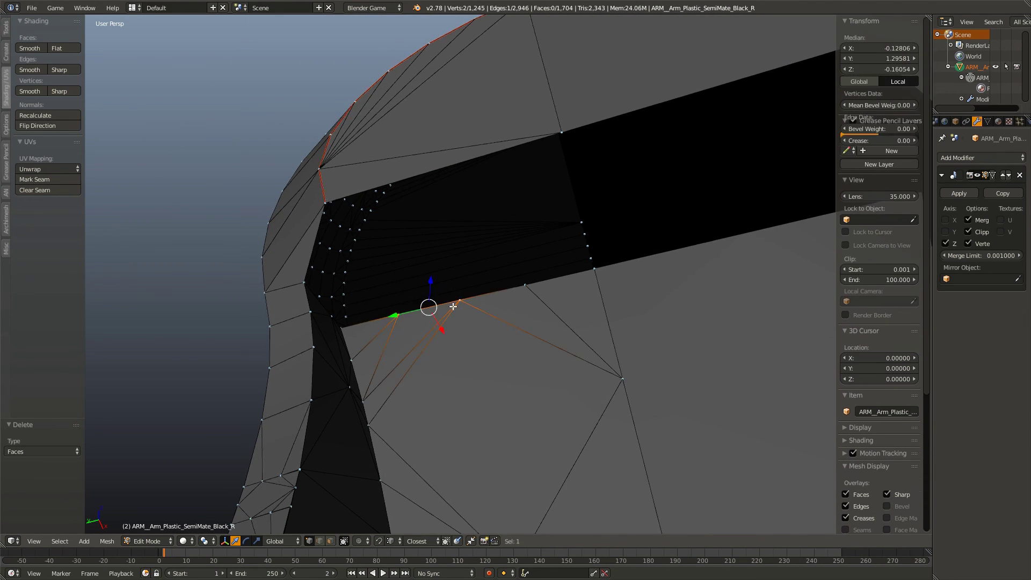
right_click(525, 285, "shift")
key("w")
left_click(531, 292)
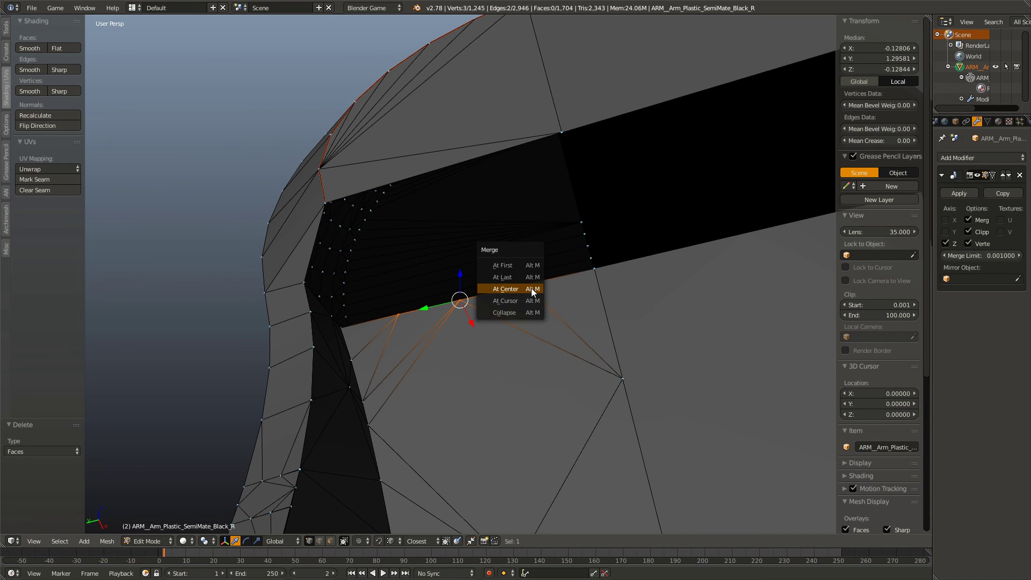
left_click(531, 293)
- Merge the intermediate vertex on the recess's upper edge into the mirror-line vertex with At Last
left_click(587, 271)
key("w")
left_click(587, 272)
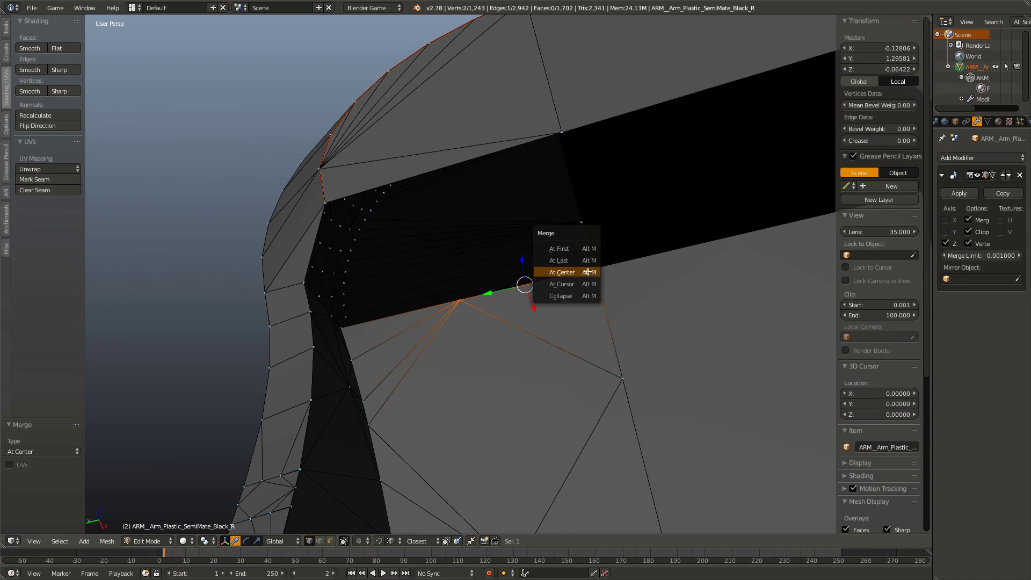
left_click(588, 272)
key("ctrl+z")
key("w")
left_click(591, 271)
left_click(589, 261)
key("a")
- Extrude the two short edges at the ledge's outer lower corner along Y to the mirror line
middle_click_drag(535, 308, 456, 329)
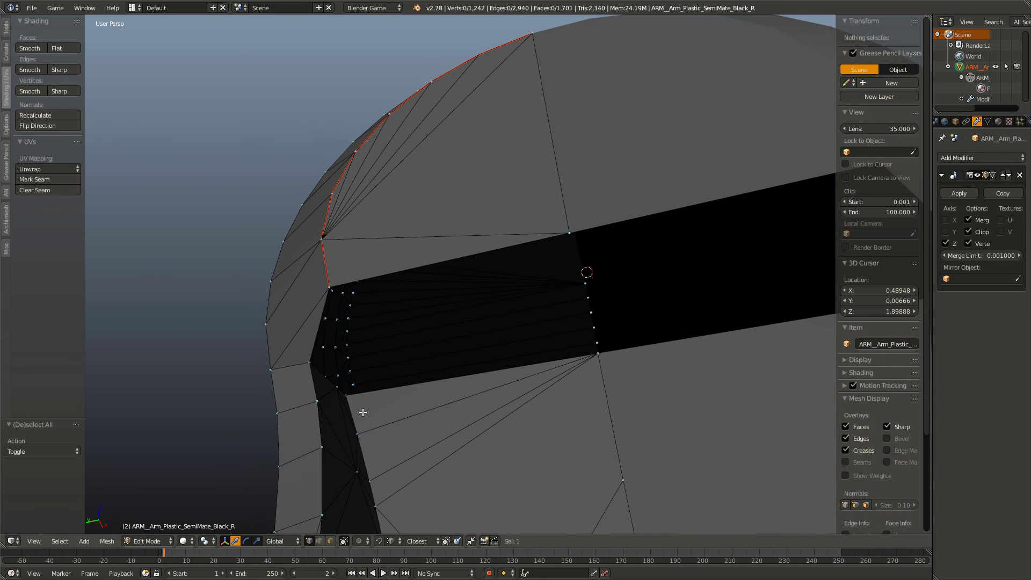
right_click(323, 375)
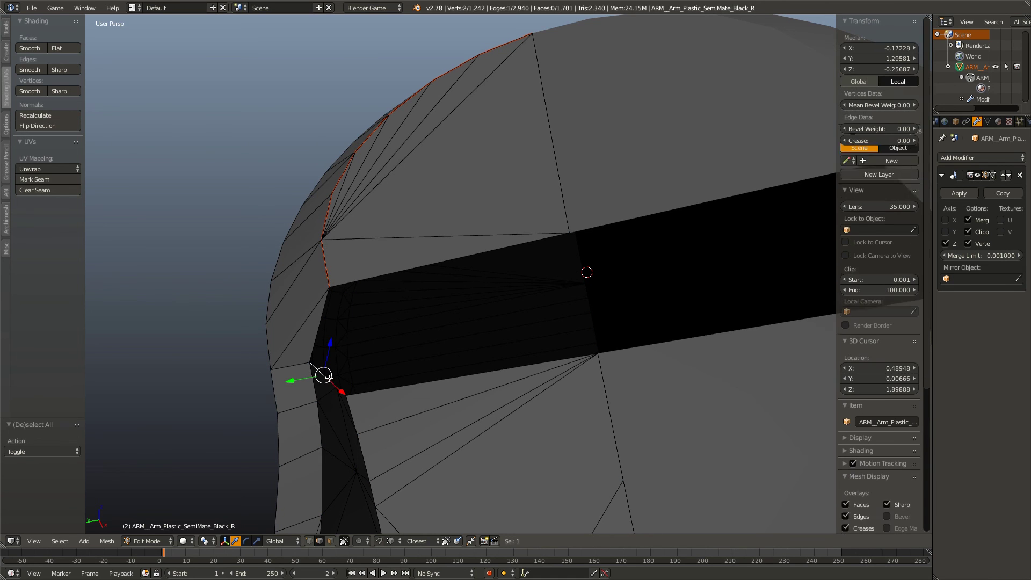
right_click(342, 390)
middle_click_drag(384, 388, 364, 398)
key("a")
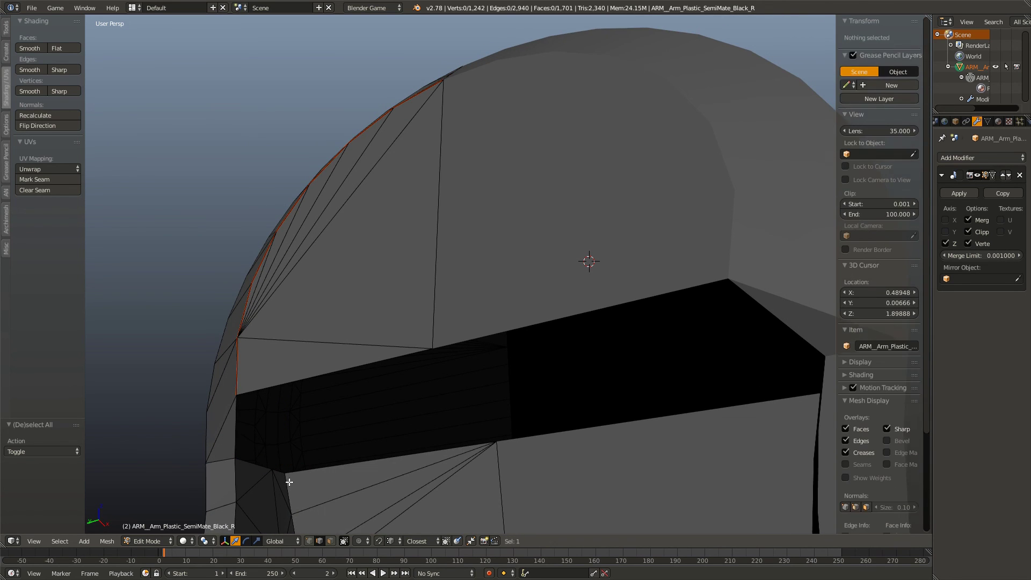
right_click(284, 476)
right_click(281, 474)
right_click(256, 464, "shift")
middle_click_drag(314, 457, 326, 457)
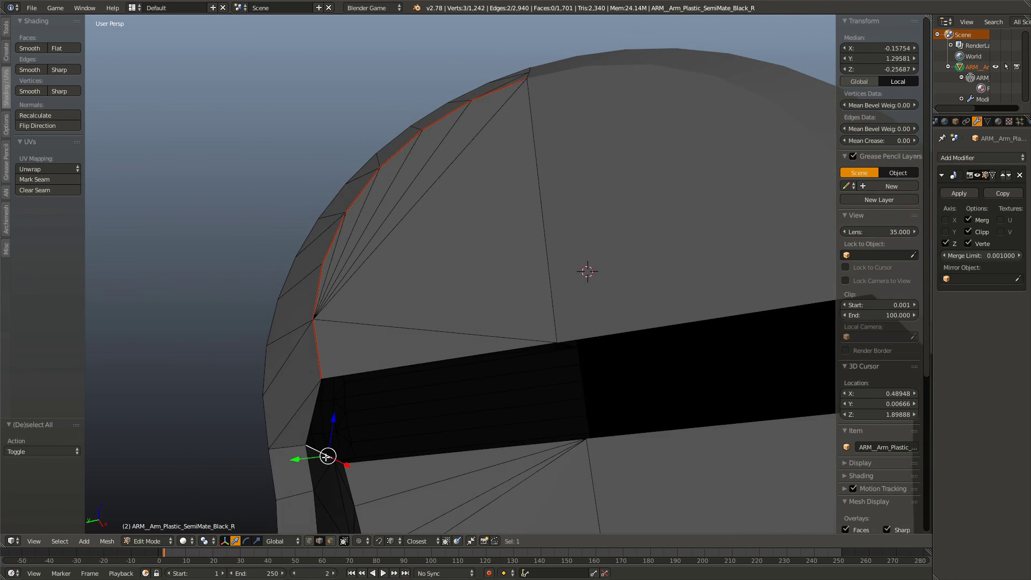
key("e")
key("y")
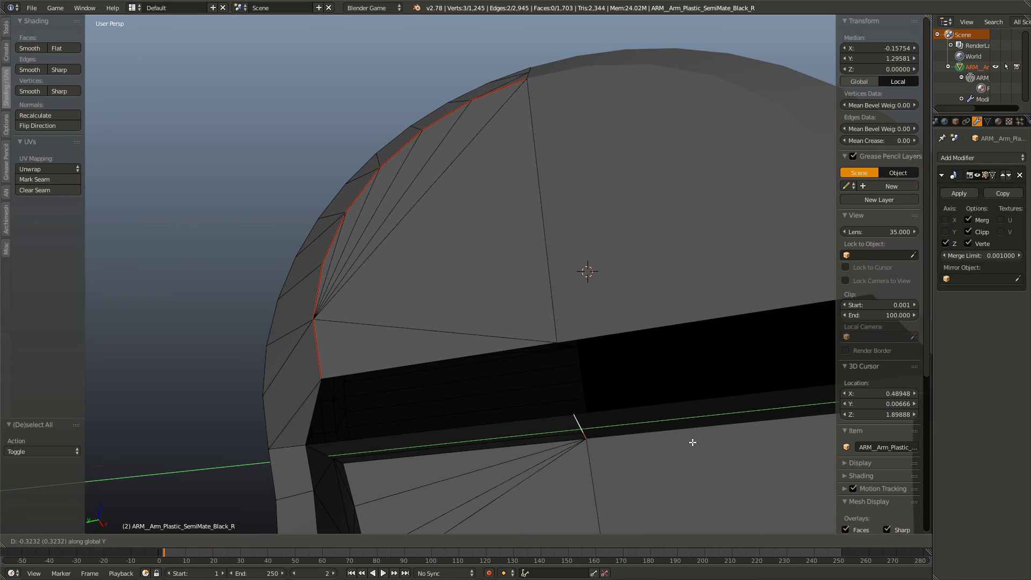
left_click(692, 442)
- Extrude the remaining outer end edge of the ledge opening along Y to the mirror line
key("a")
right_click(317, 418)
key("e")
key("y")
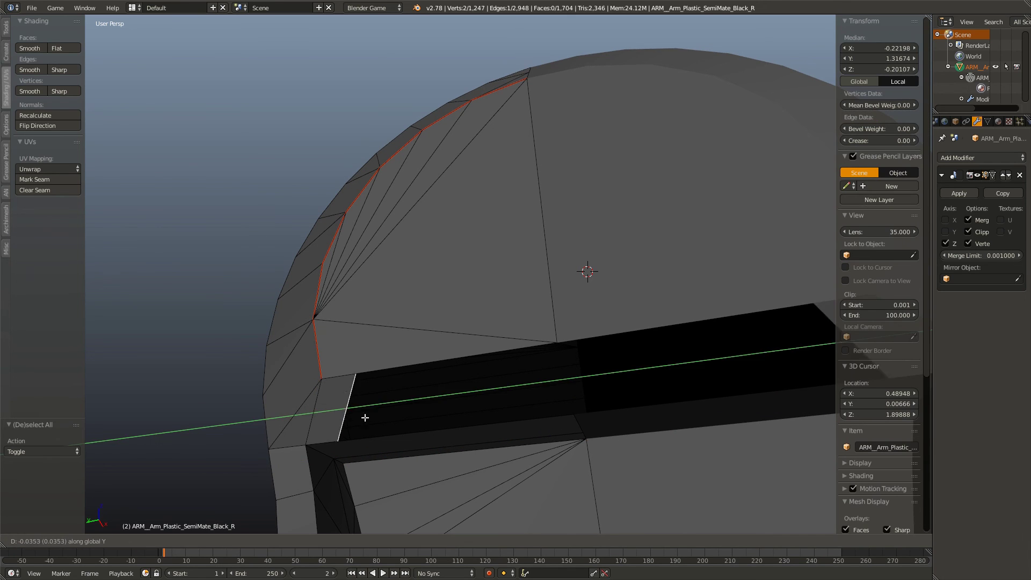
left_click(671, 405)
- Remove doubled vertices across the whole mesh and check the arm's shading in Object Mode
key("a")
key("a")
key("w")
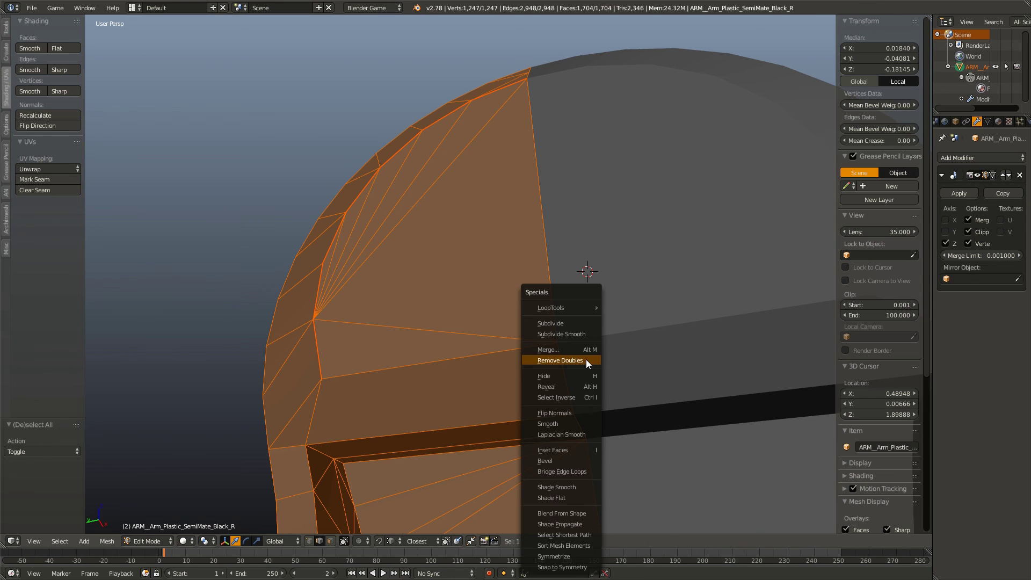
left_click(587, 363)
key("a")
middle_click_drag(585, 398, 510, 363)
scroll(544, 279, "down", 6)
key("Tab")
scroll(489, 383, "down", 5)
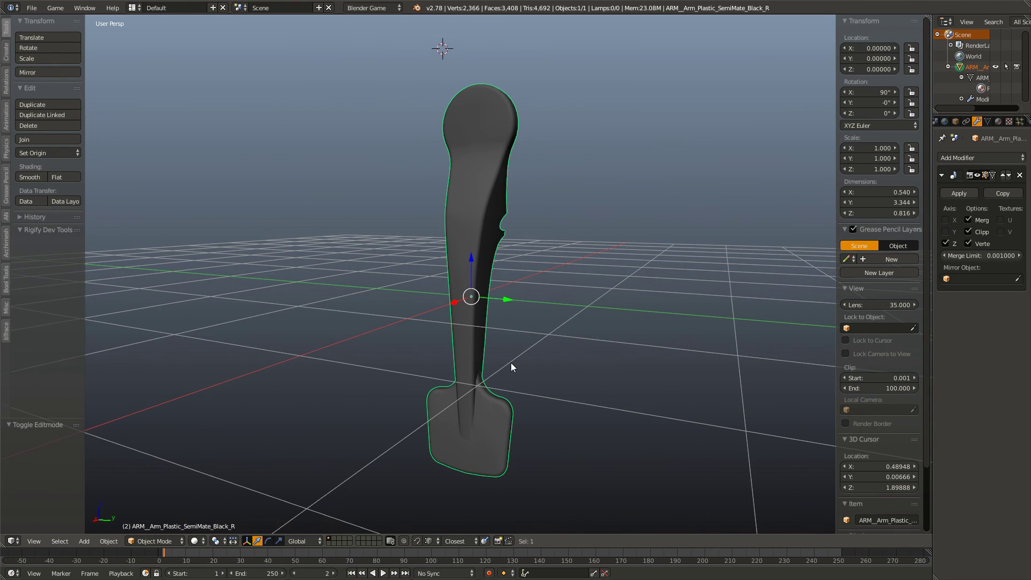